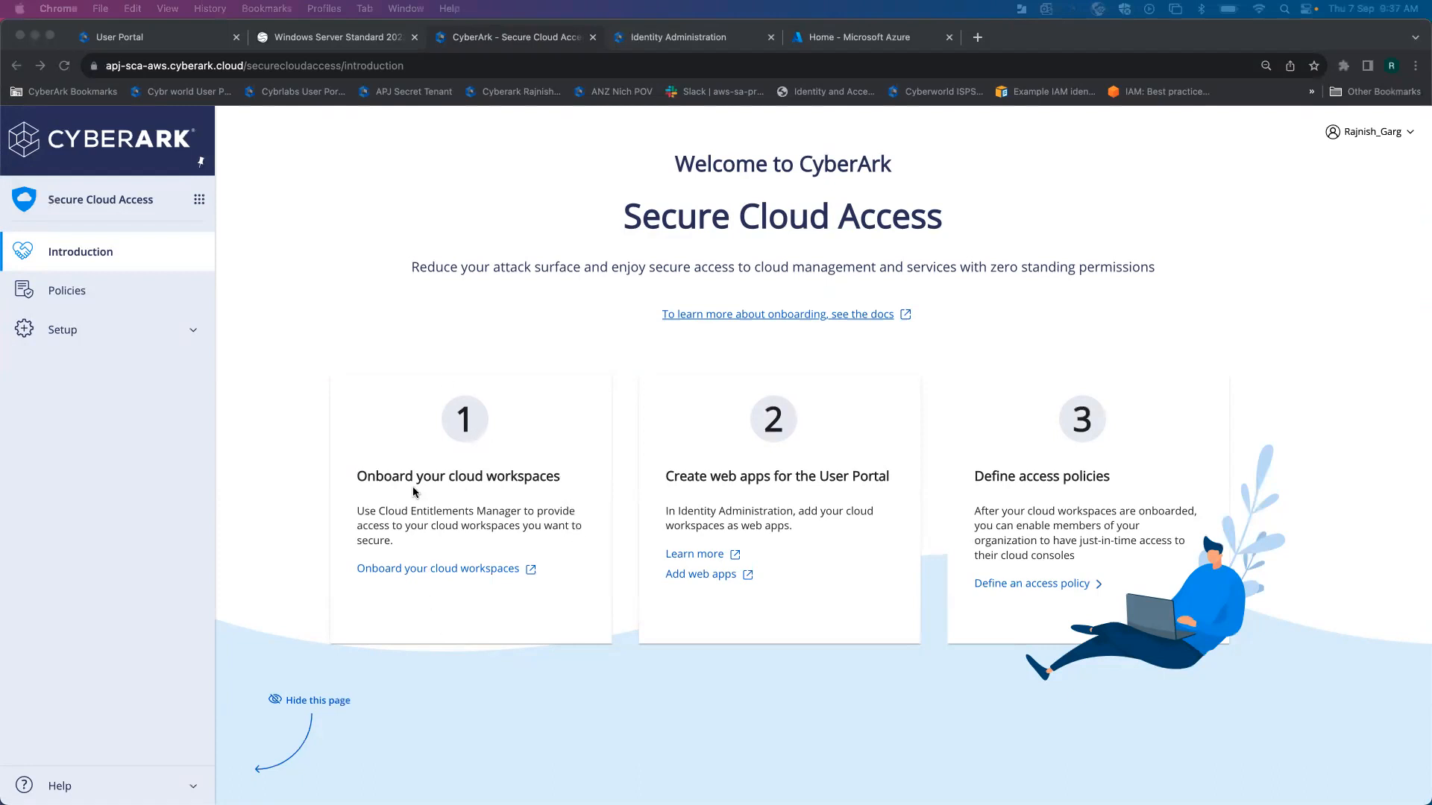
# - Open the Azure platform in Cloud Entitlements Manager's platform management and review its onboarded workspaces
pyautogui.click(438, 569)
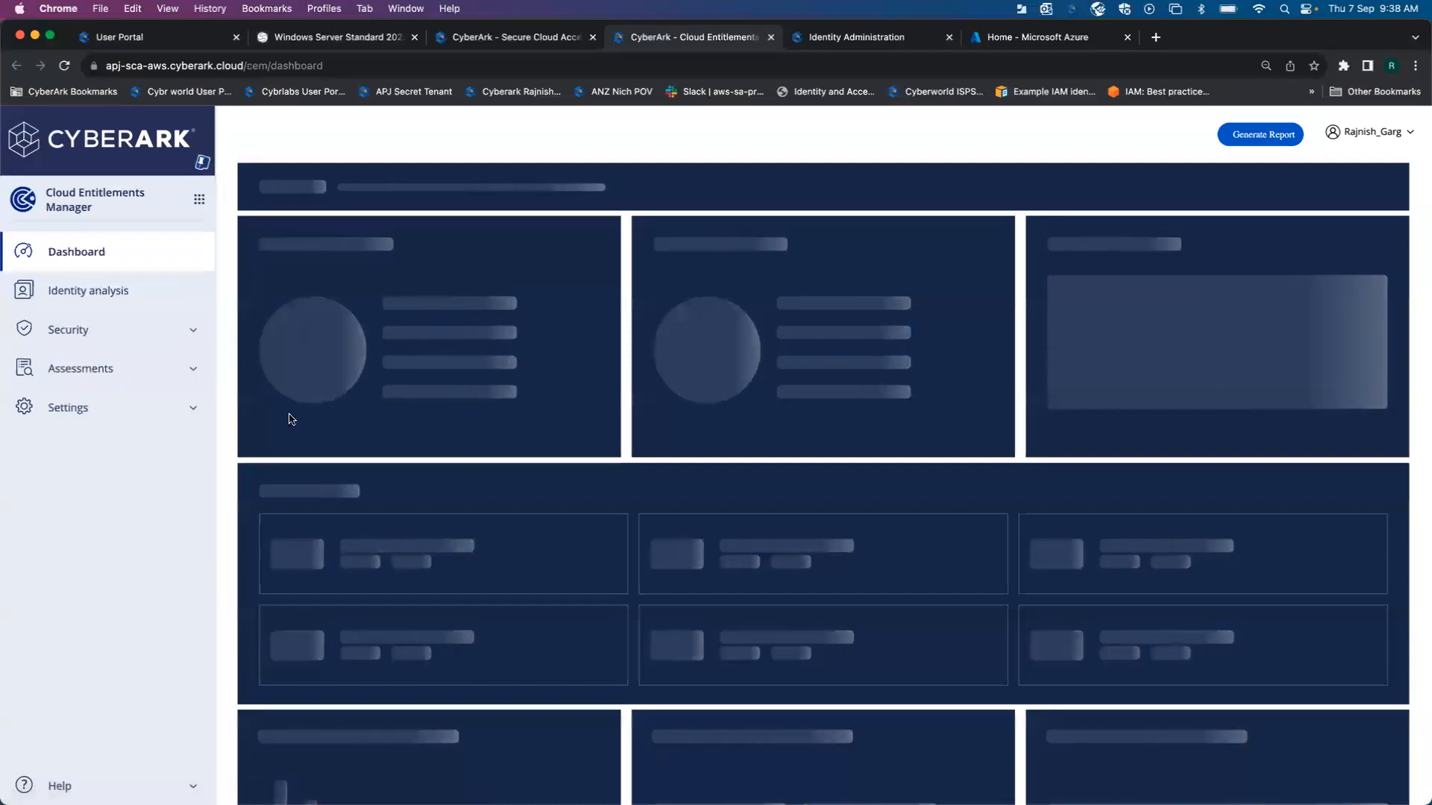
pyautogui.click(186, 419)
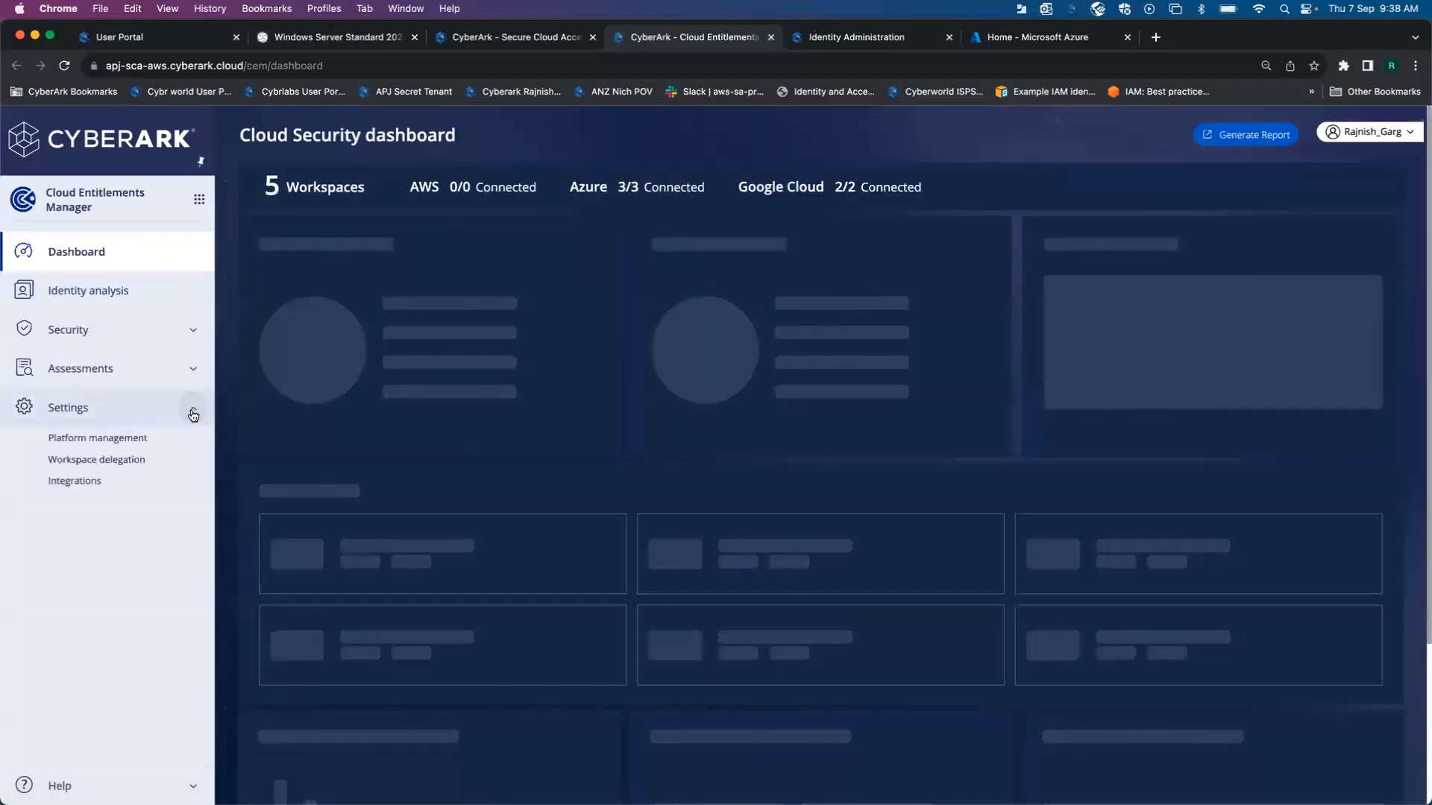
pyautogui.click(115, 445)
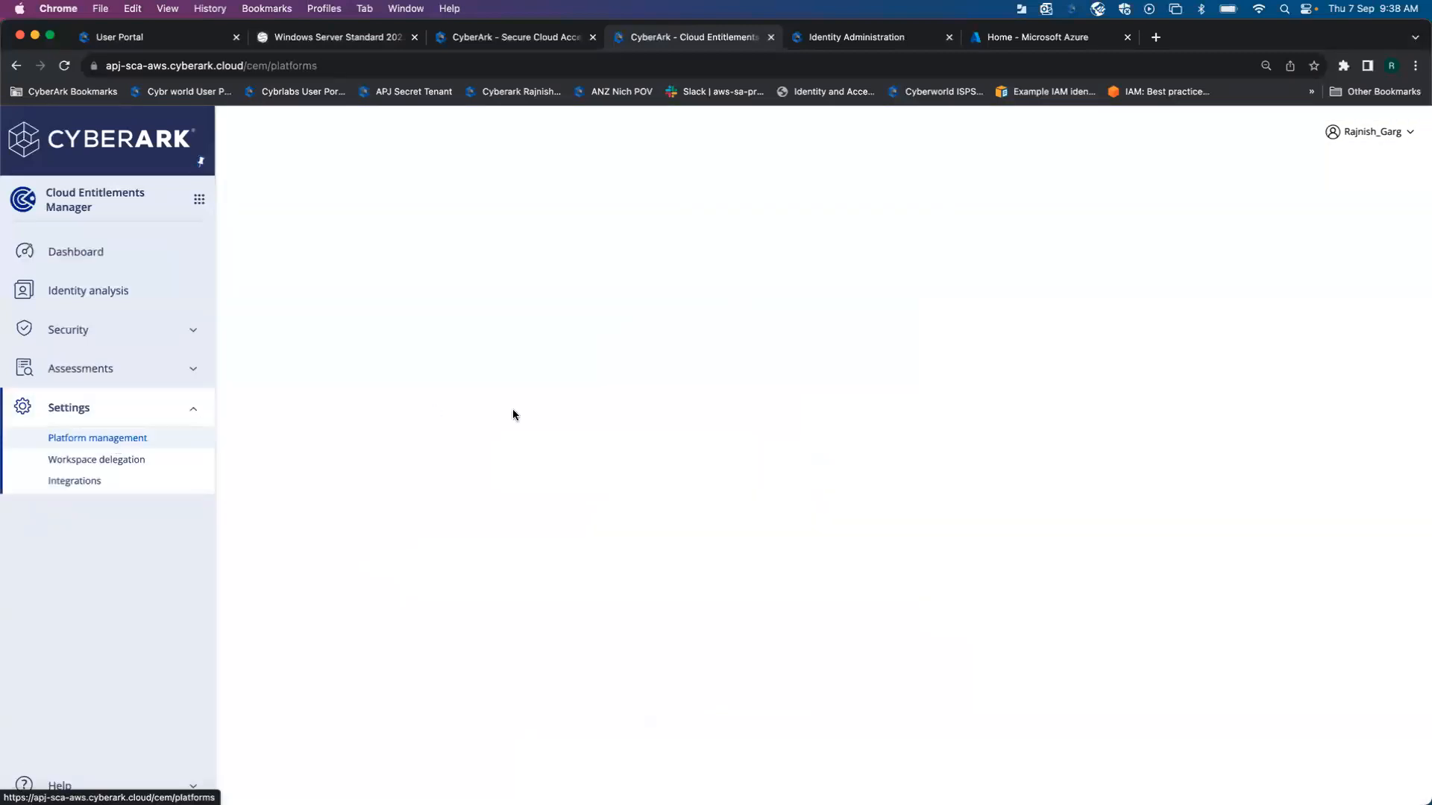
pyautogui.click(678, 251)
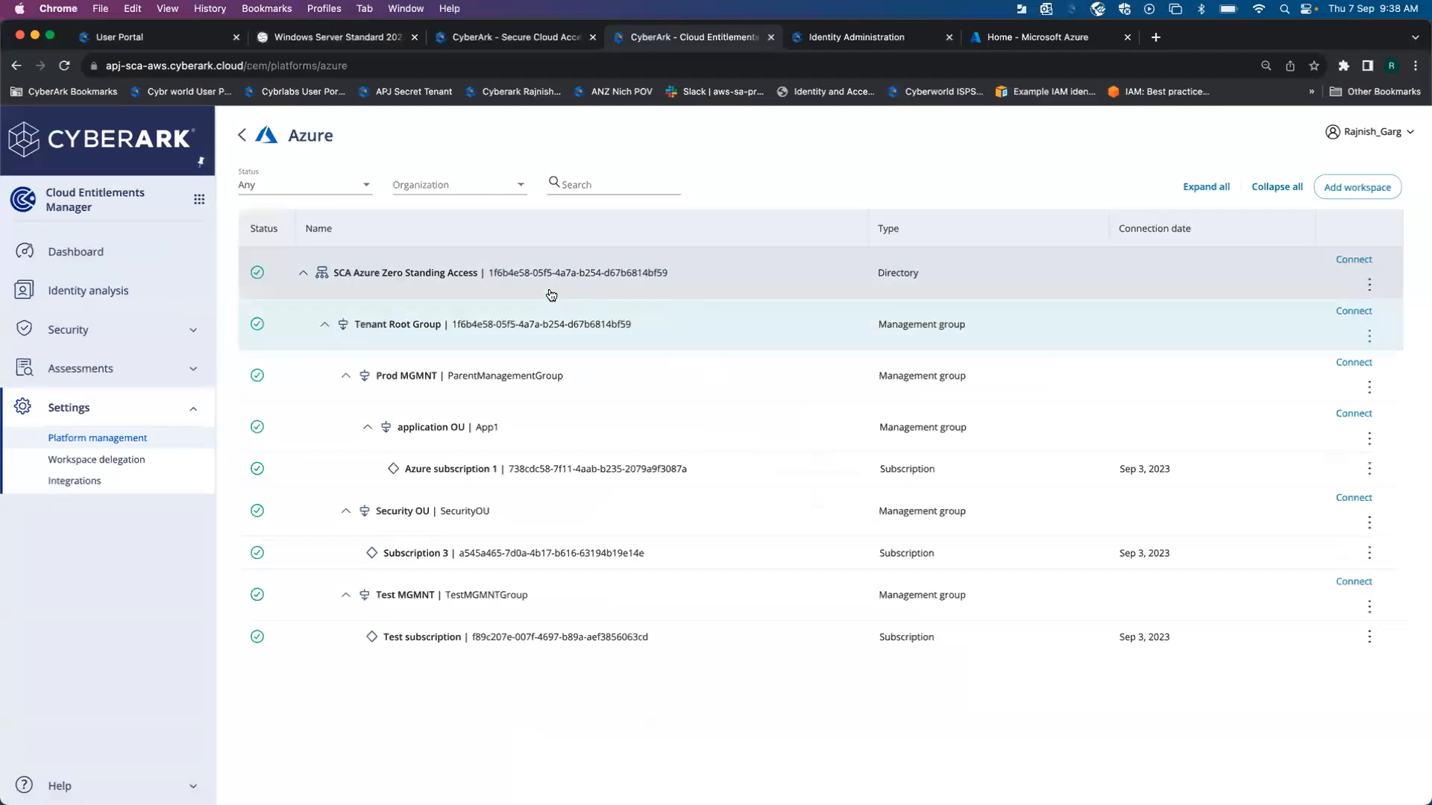
pyautogui.click(639, 290)
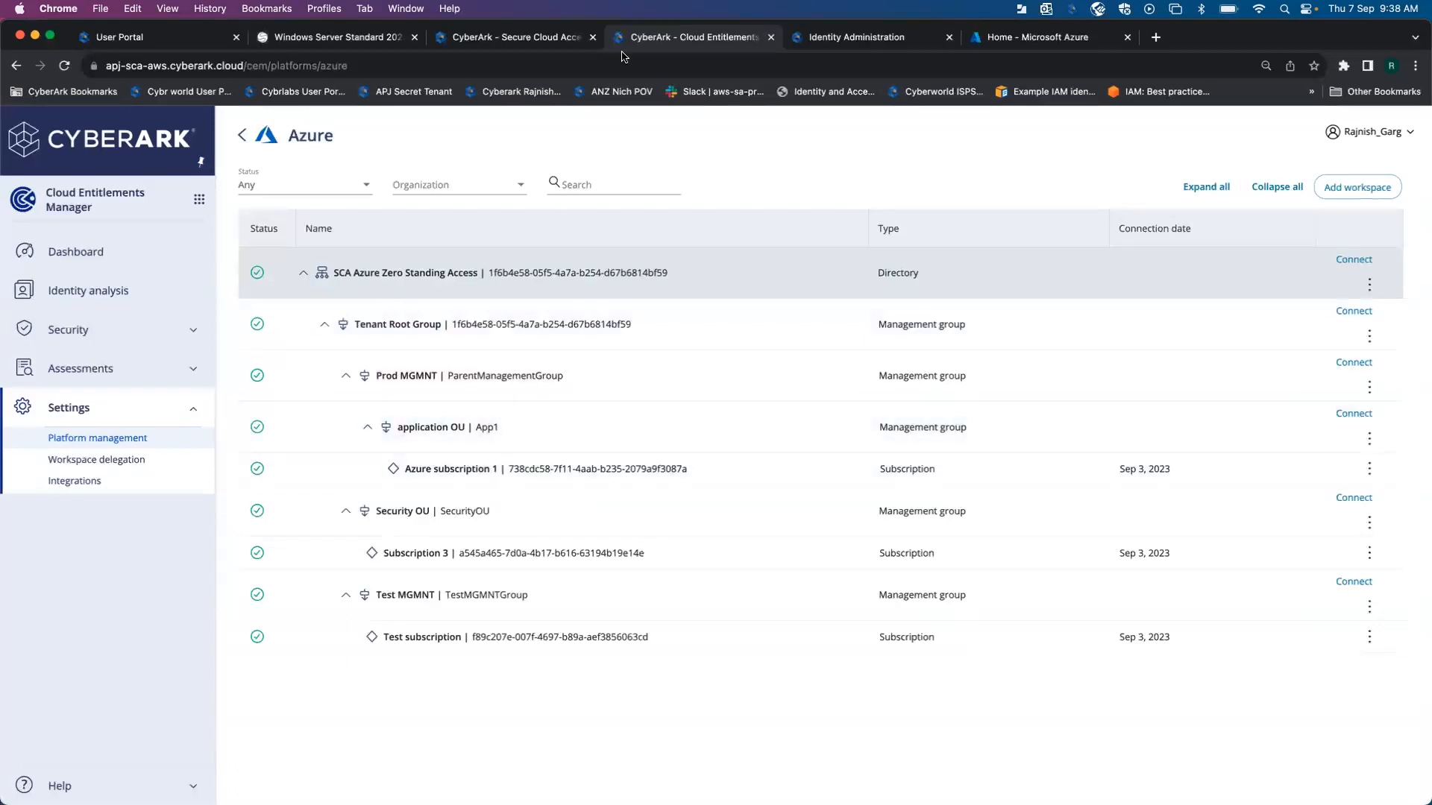
# - From Secure Cloud Access, go to Identity Administration's web apps and add the Microsoft Azure Portal (WS-Fed + Provisioning) app from the catalog
pyautogui.click(542, 45)
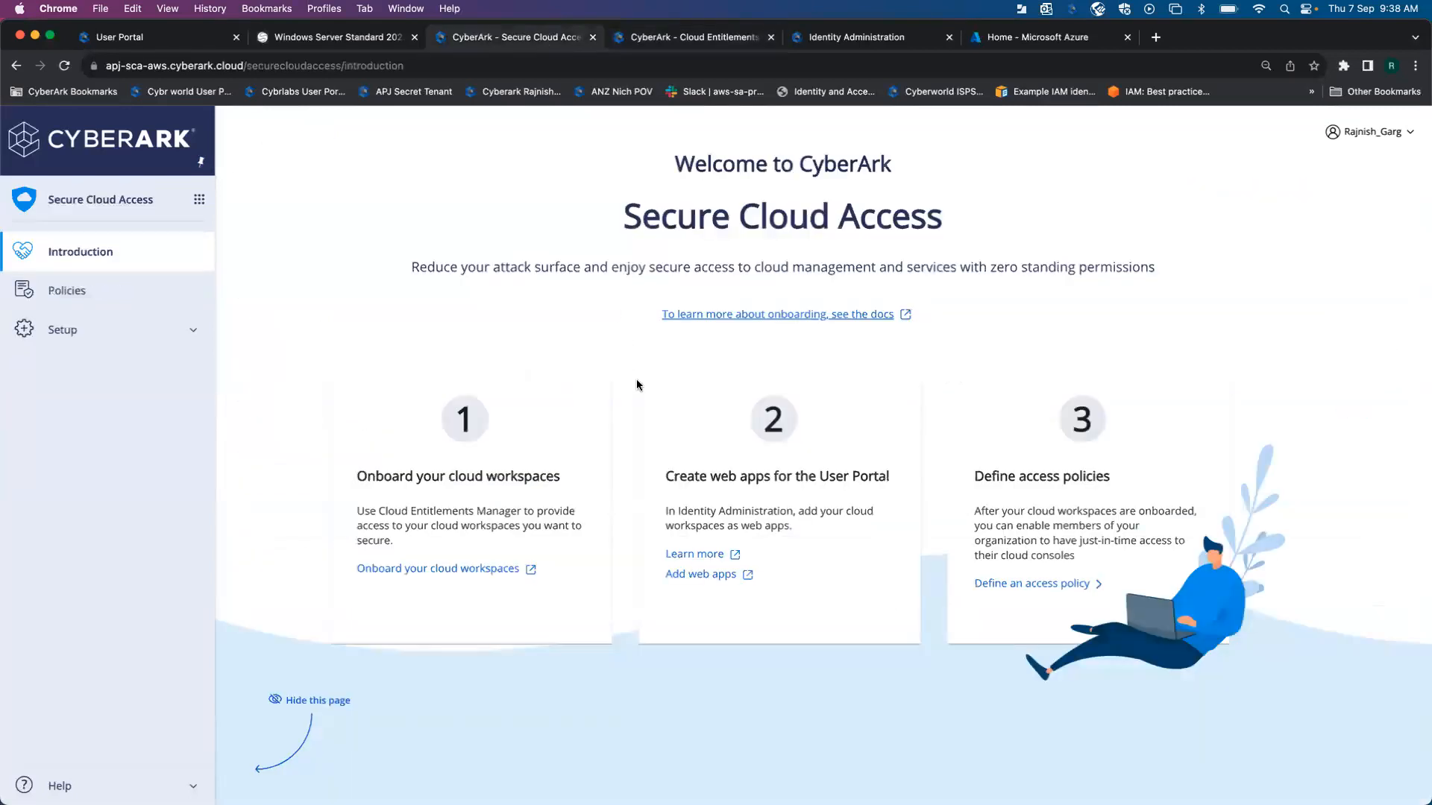
pyautogui.click(699, 576)
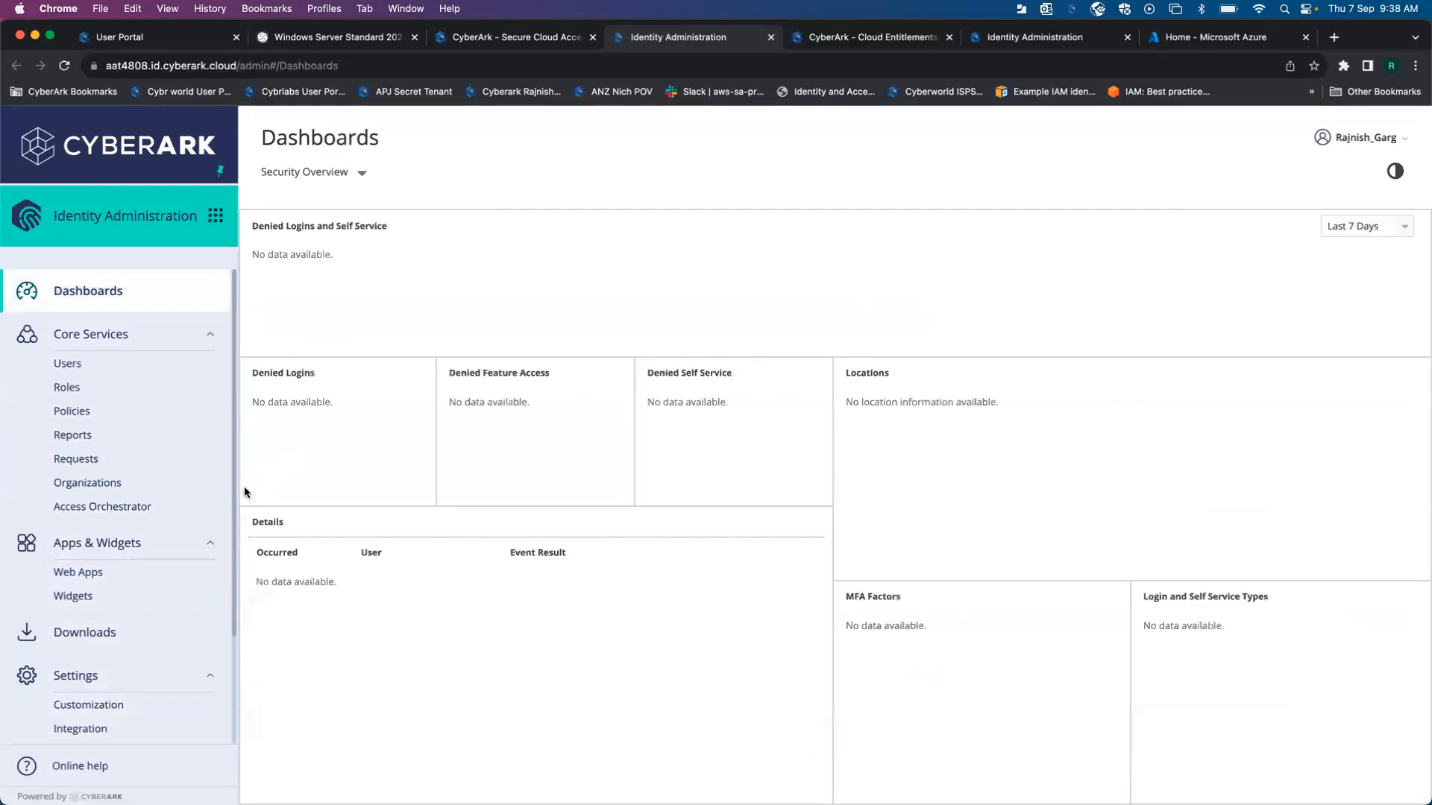
pyautogui.click(146, 580)
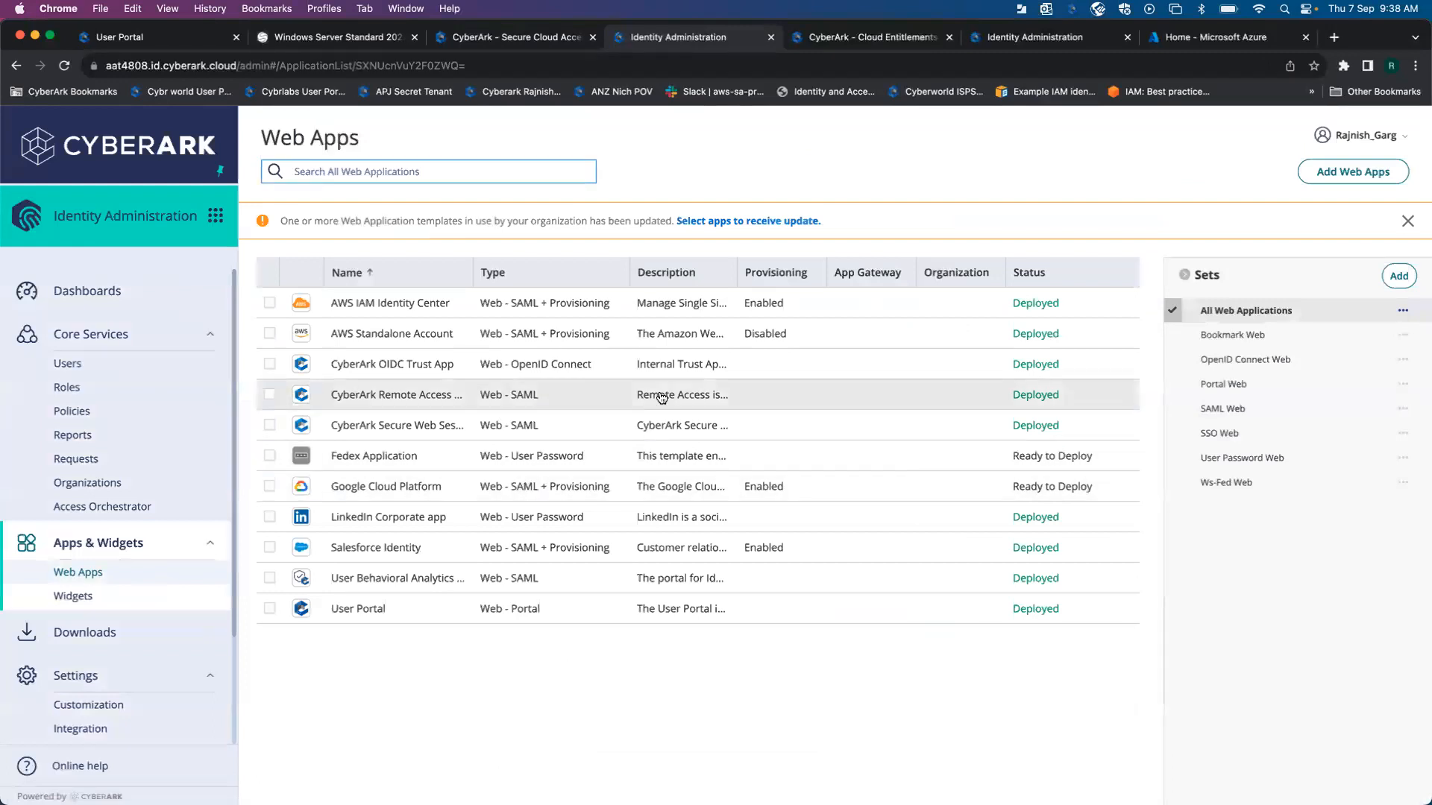
pyautogui.click(1346, 173)
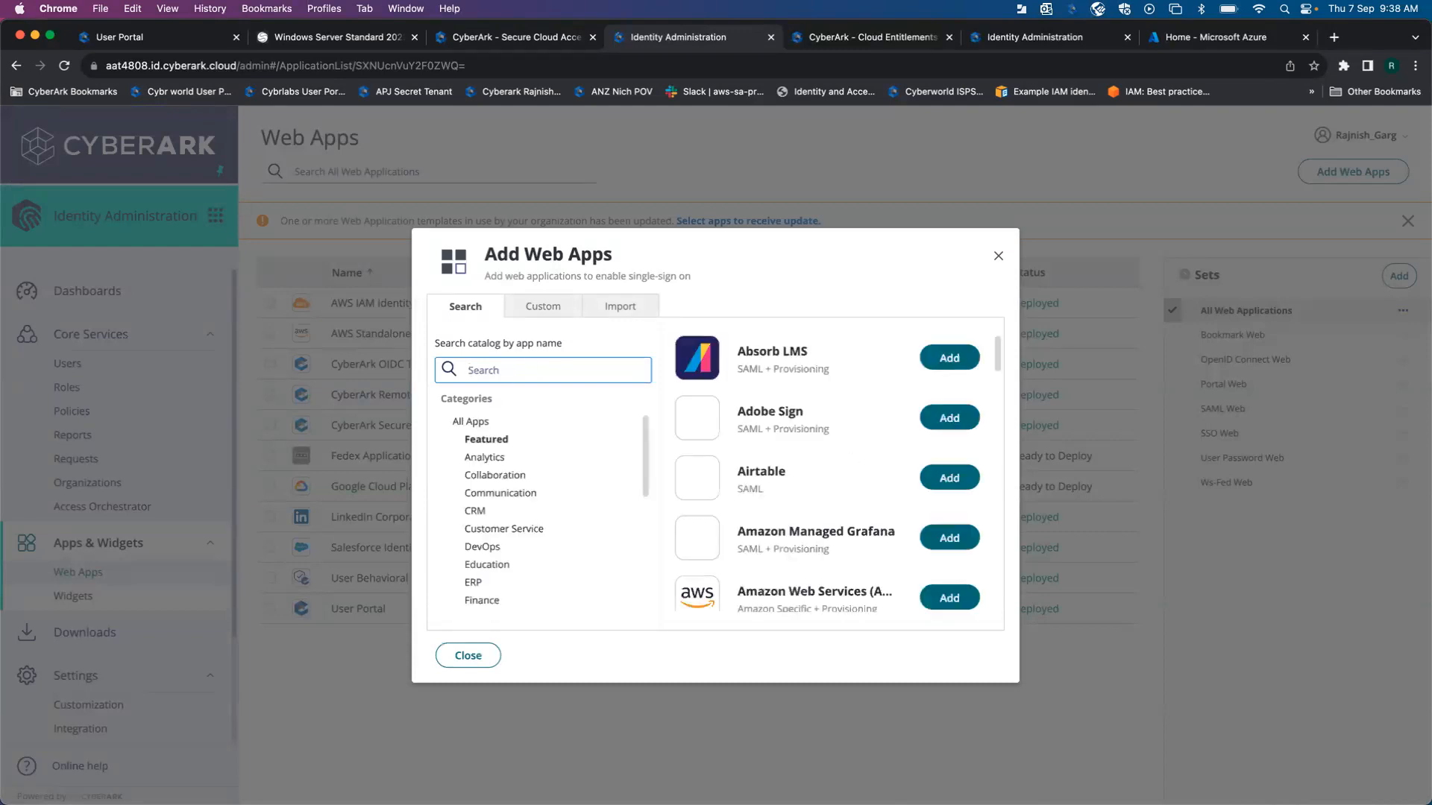
pyautogui.write('zu')
pyautogui.press('BackSpace')
pyautogui.press('BackSpace')
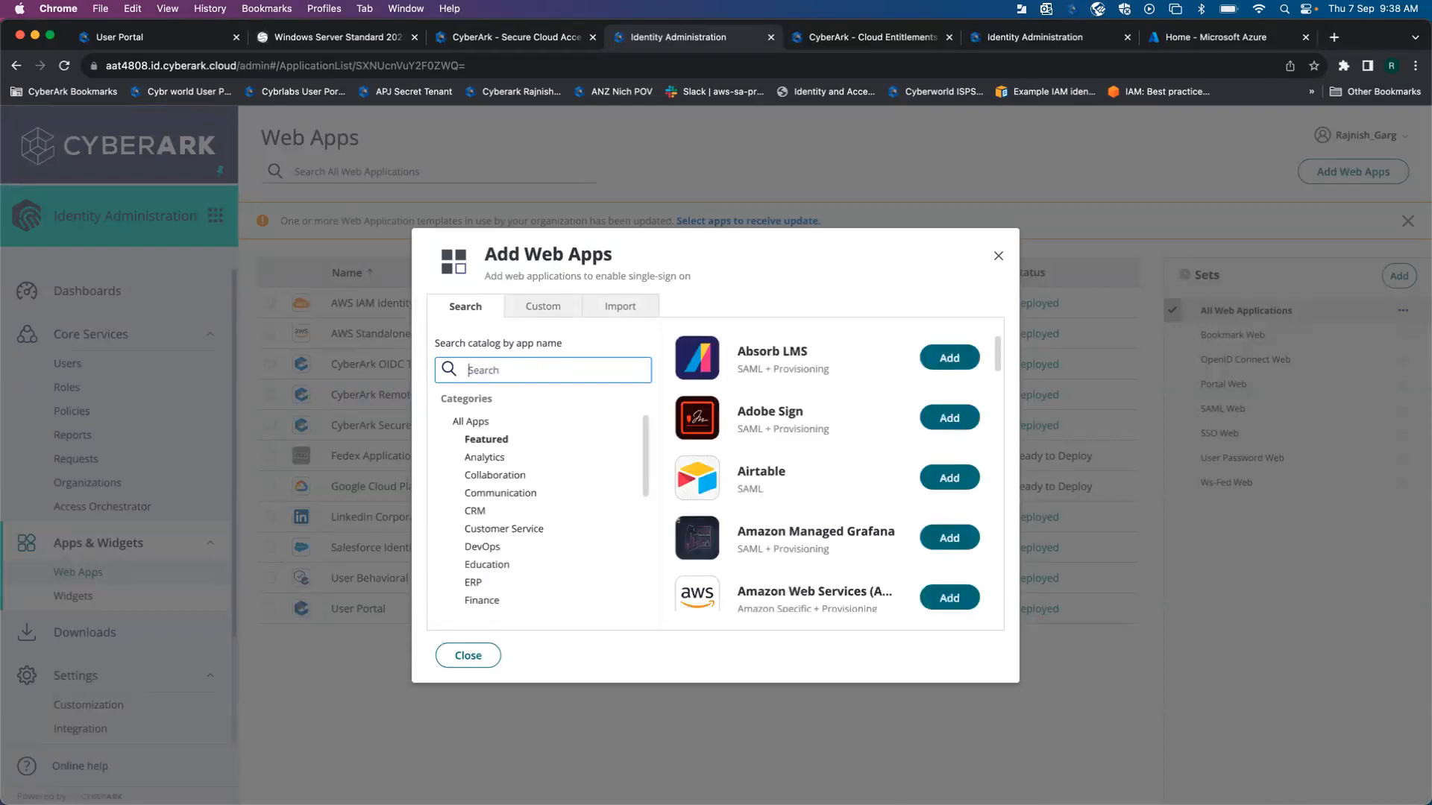
pyautogui.write('azure')
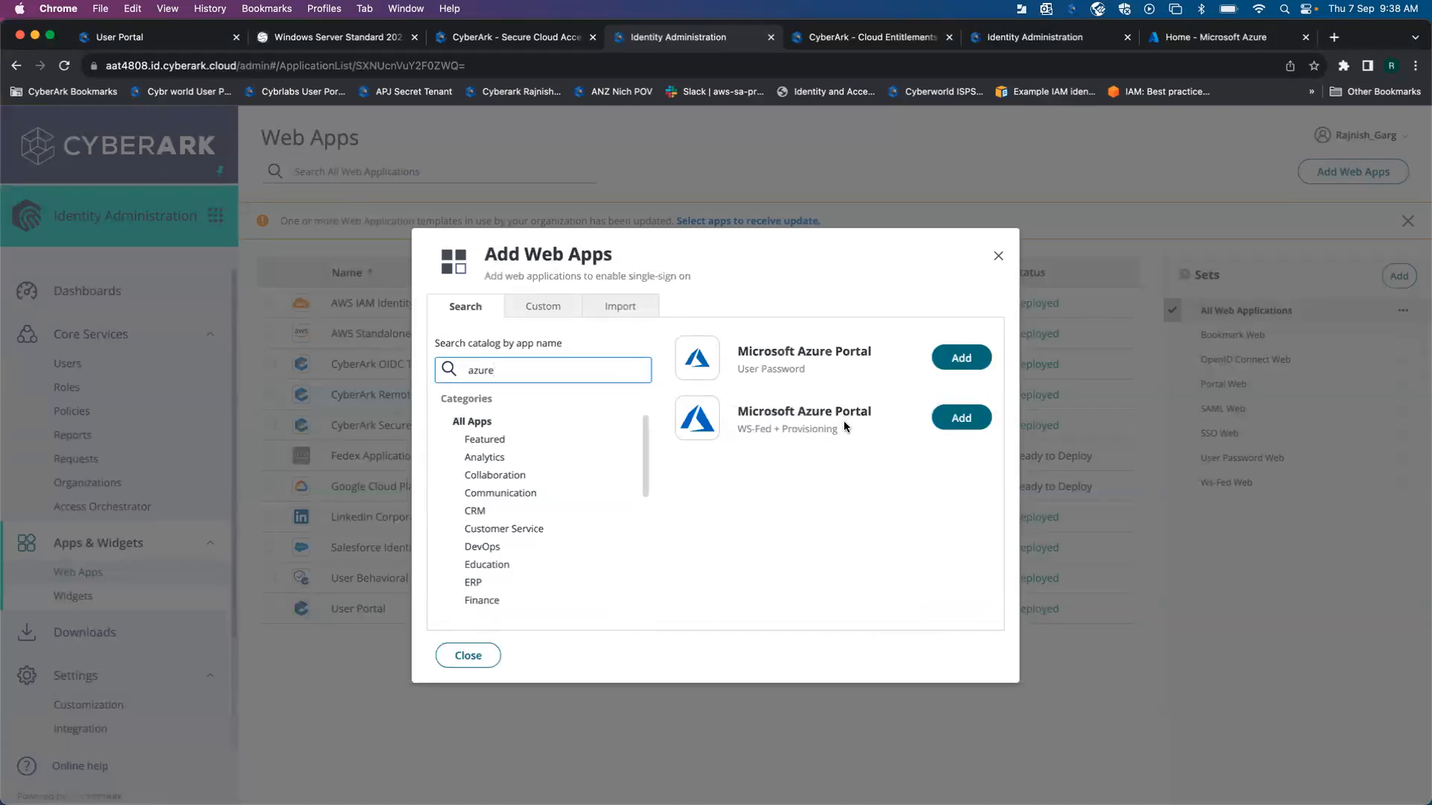
pyautogui.click(969, 421)
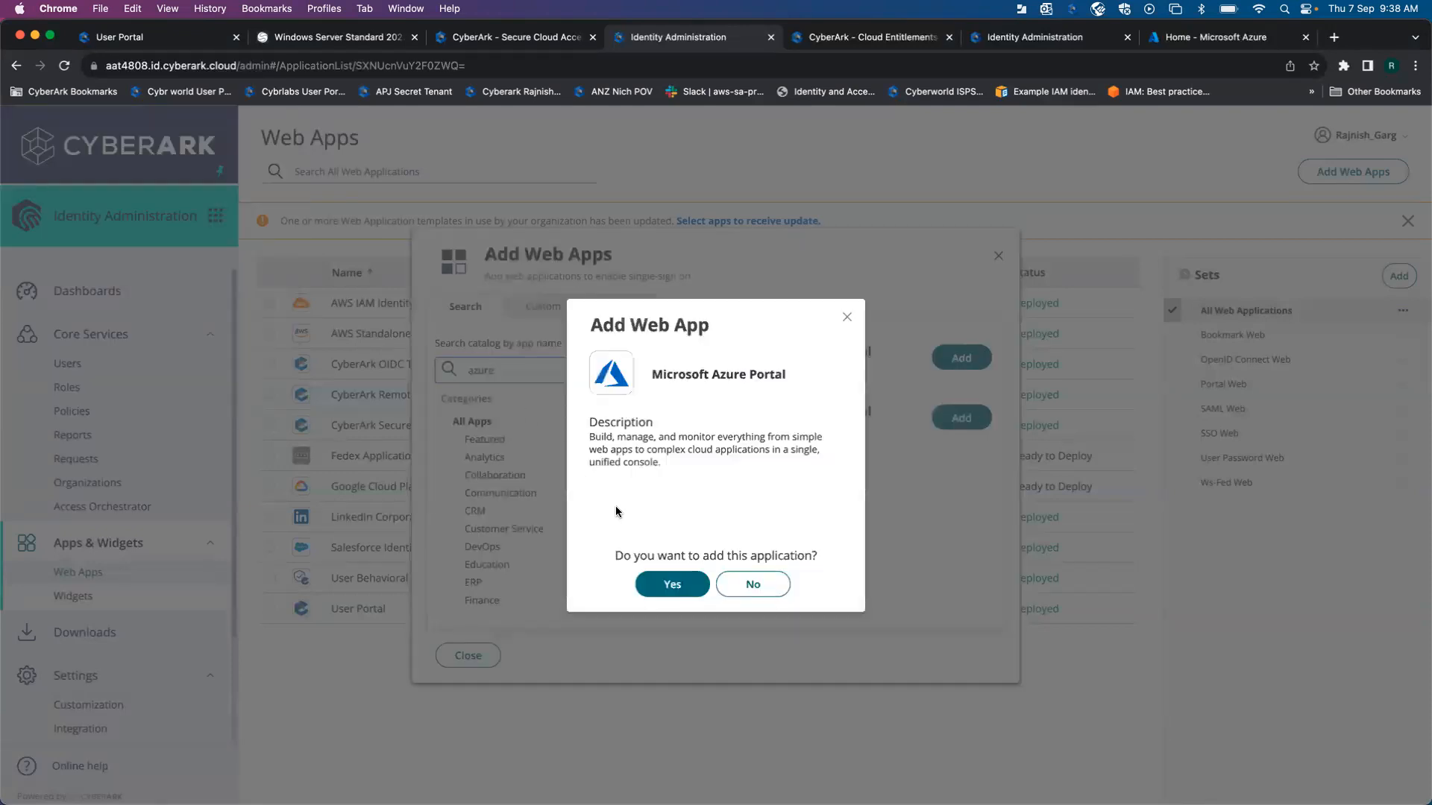
pyautogui.click(668, 583)
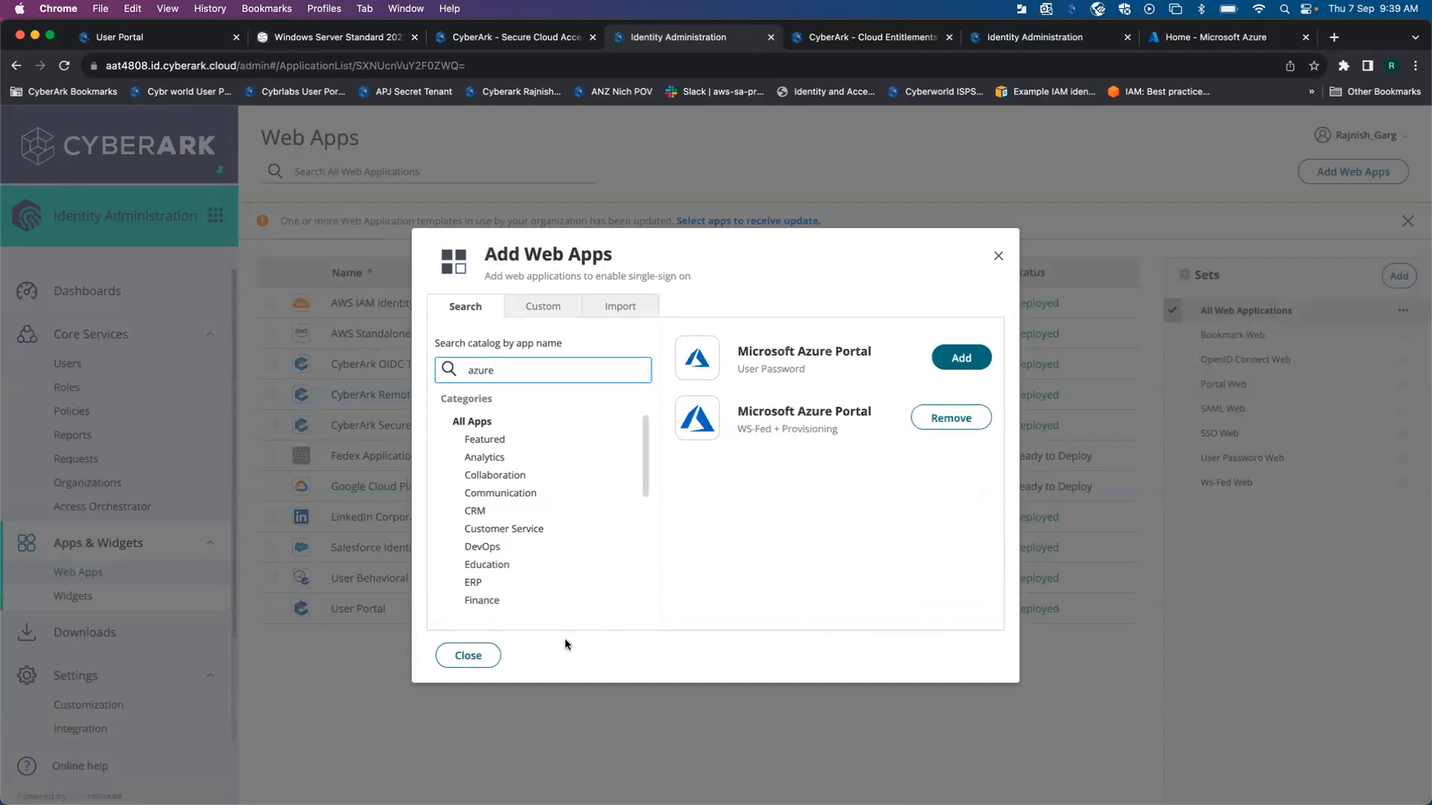
pyautogui.click(469, 657)
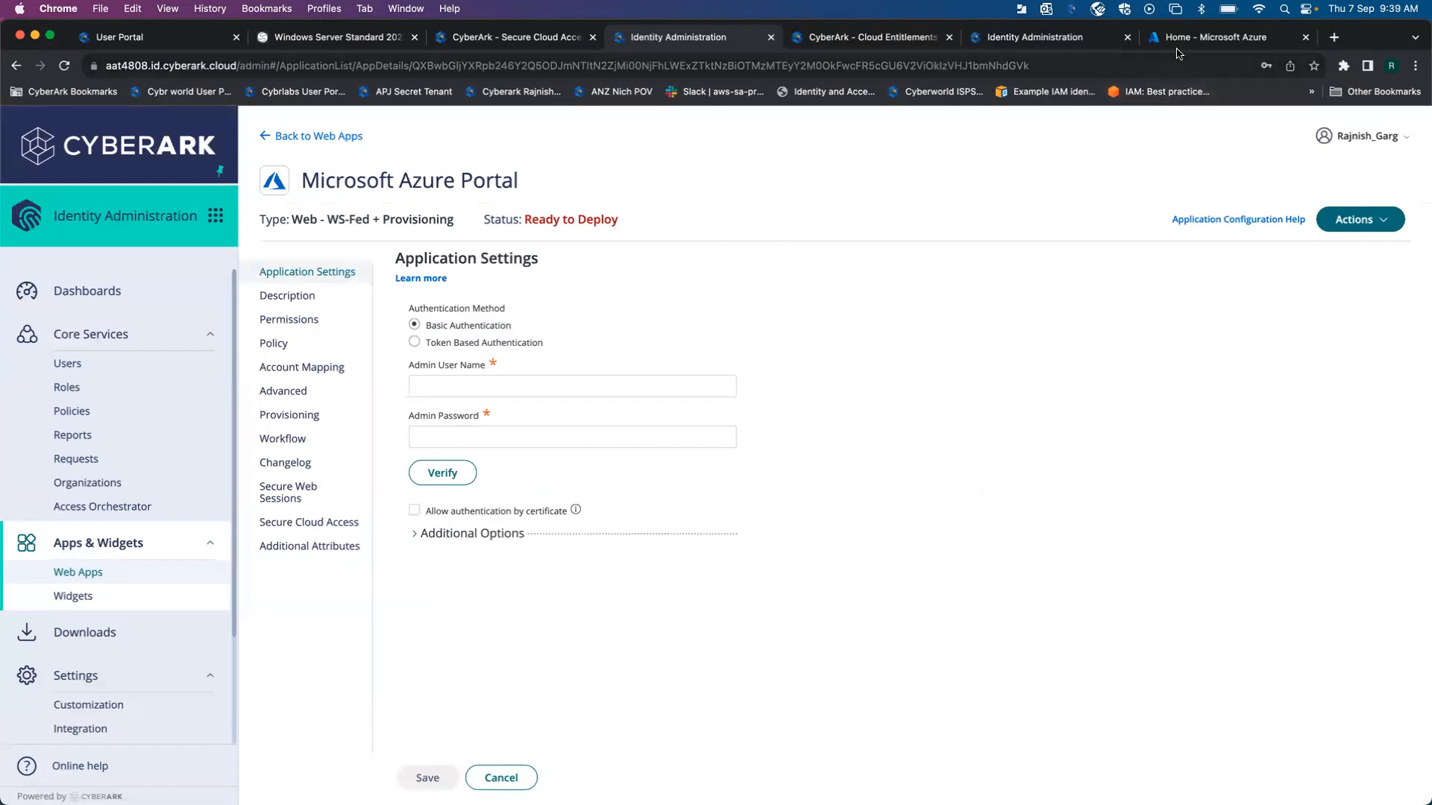
# - Switch to the Azure portal and register a new Azure Active Directory application named "sca azure webapp"
pyautogui.click(1201, 39)
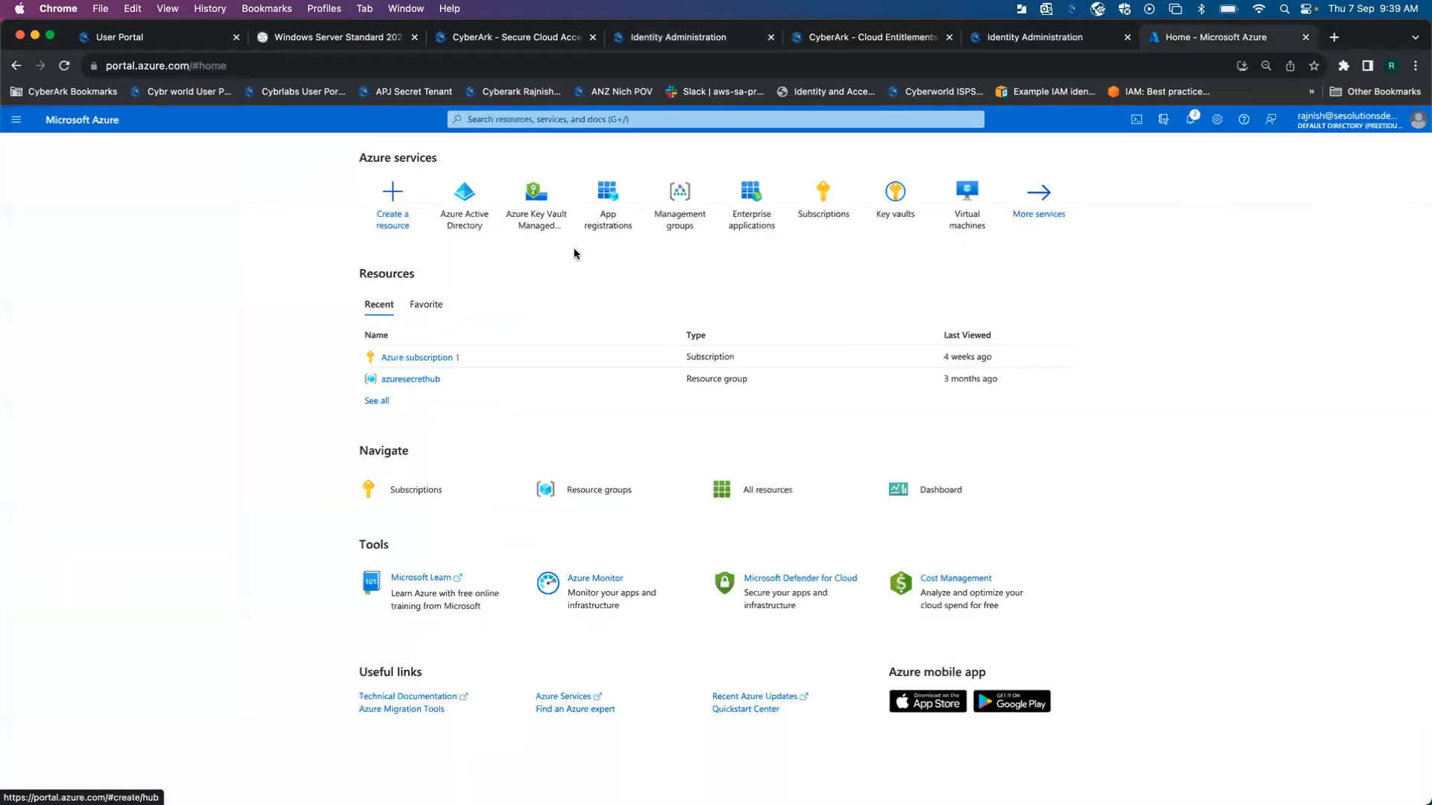
pyautogui.click(463, 201)
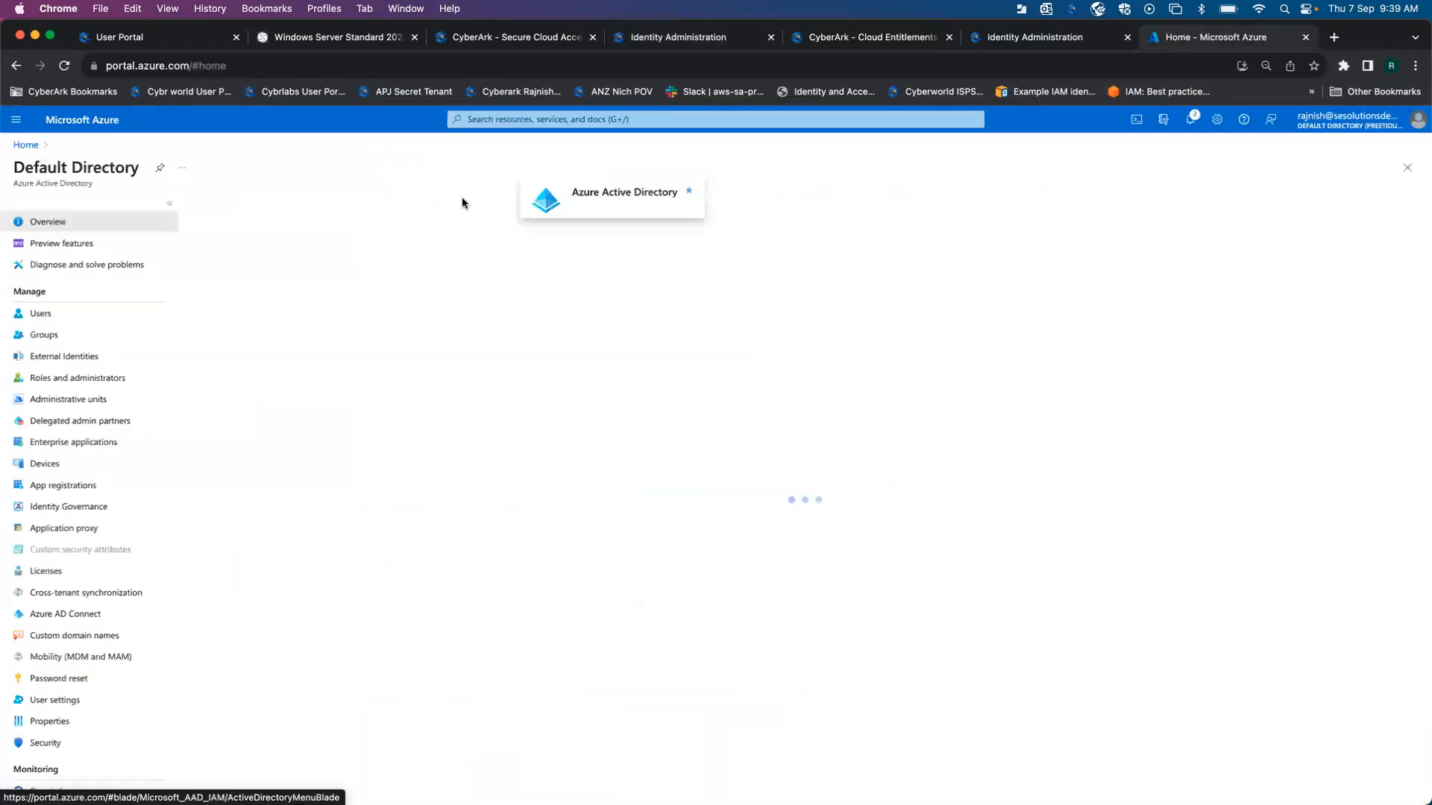
pyautogui.click(71, 485)
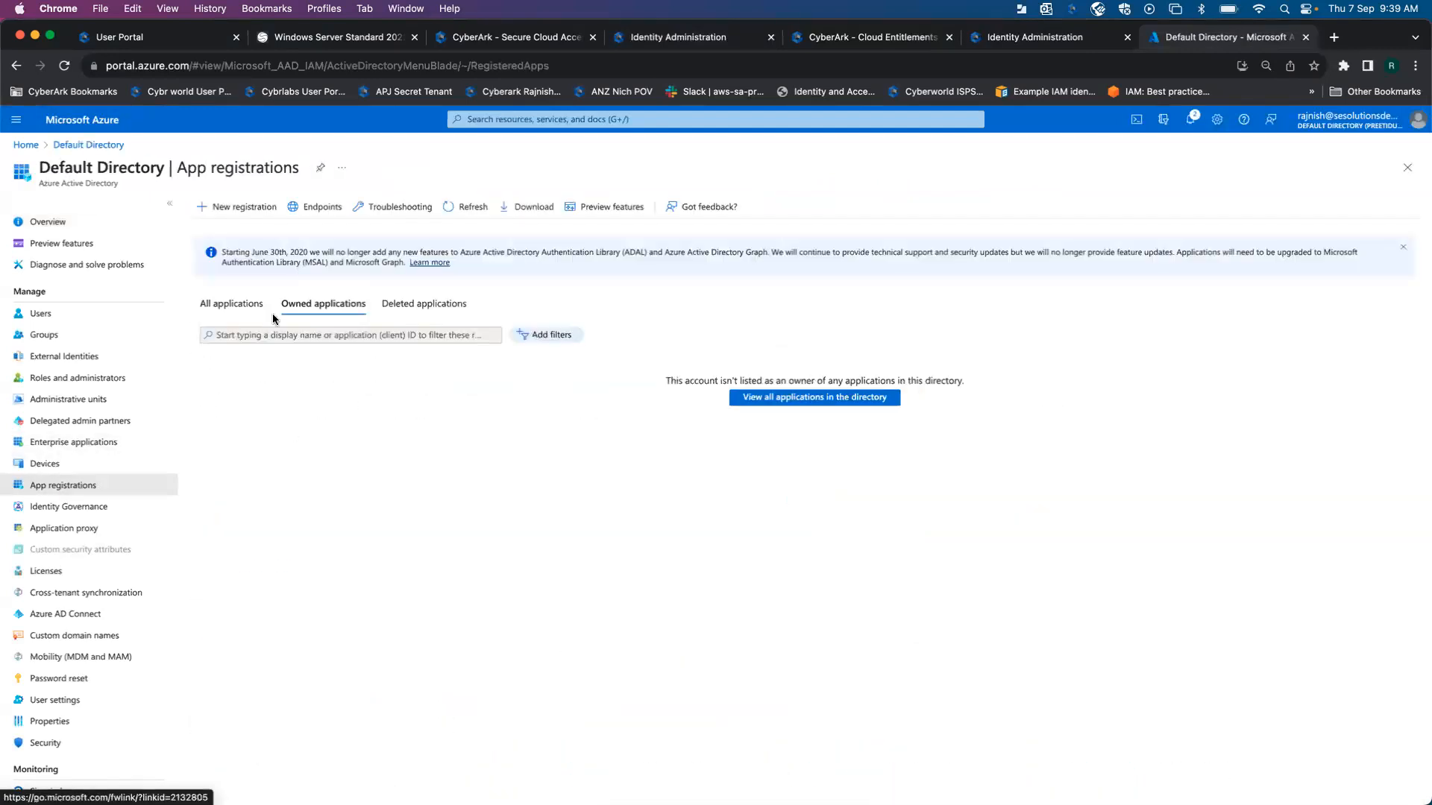
pyautogui.click(227, 304)
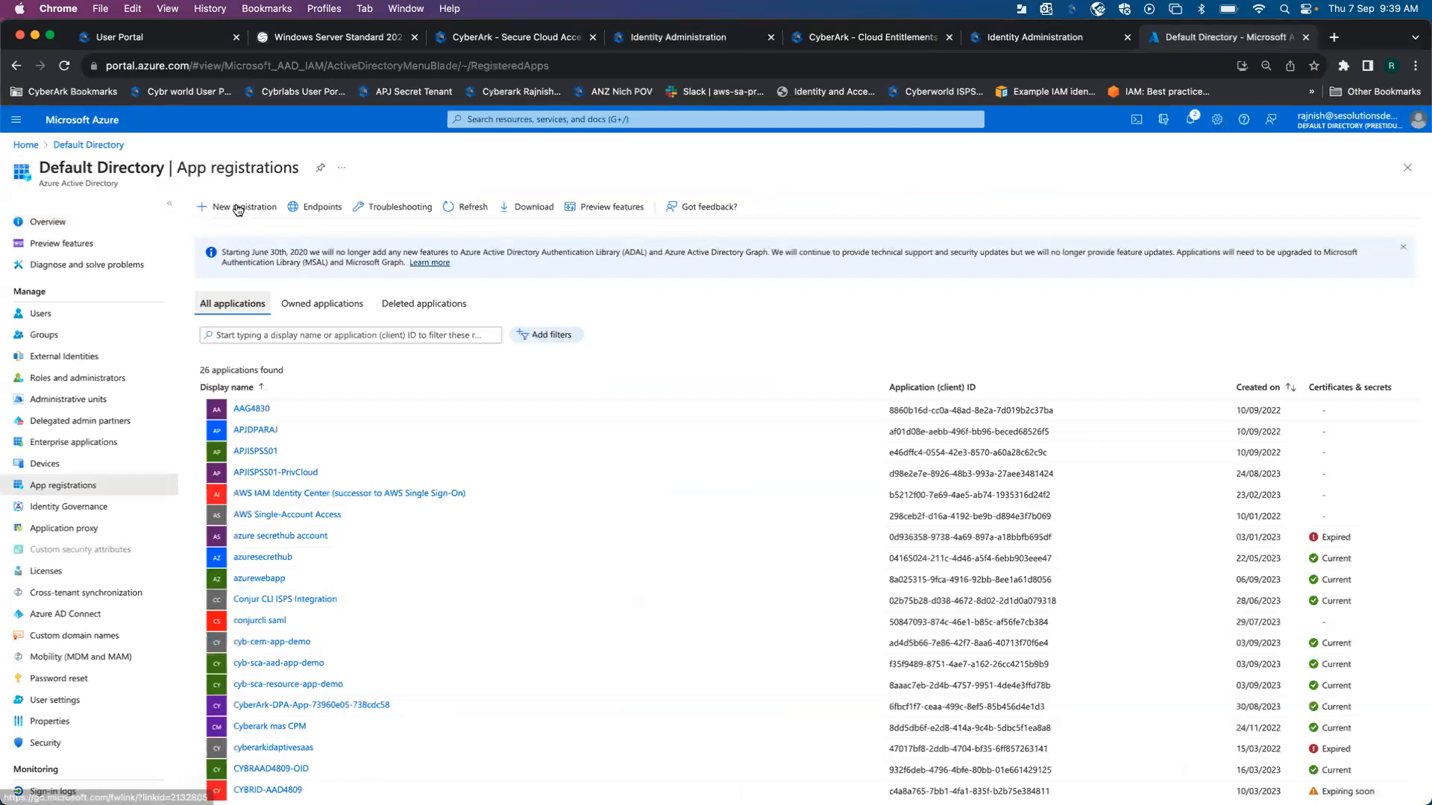
pyautogui.click(236, 205)
pyautogui.write('sca ')
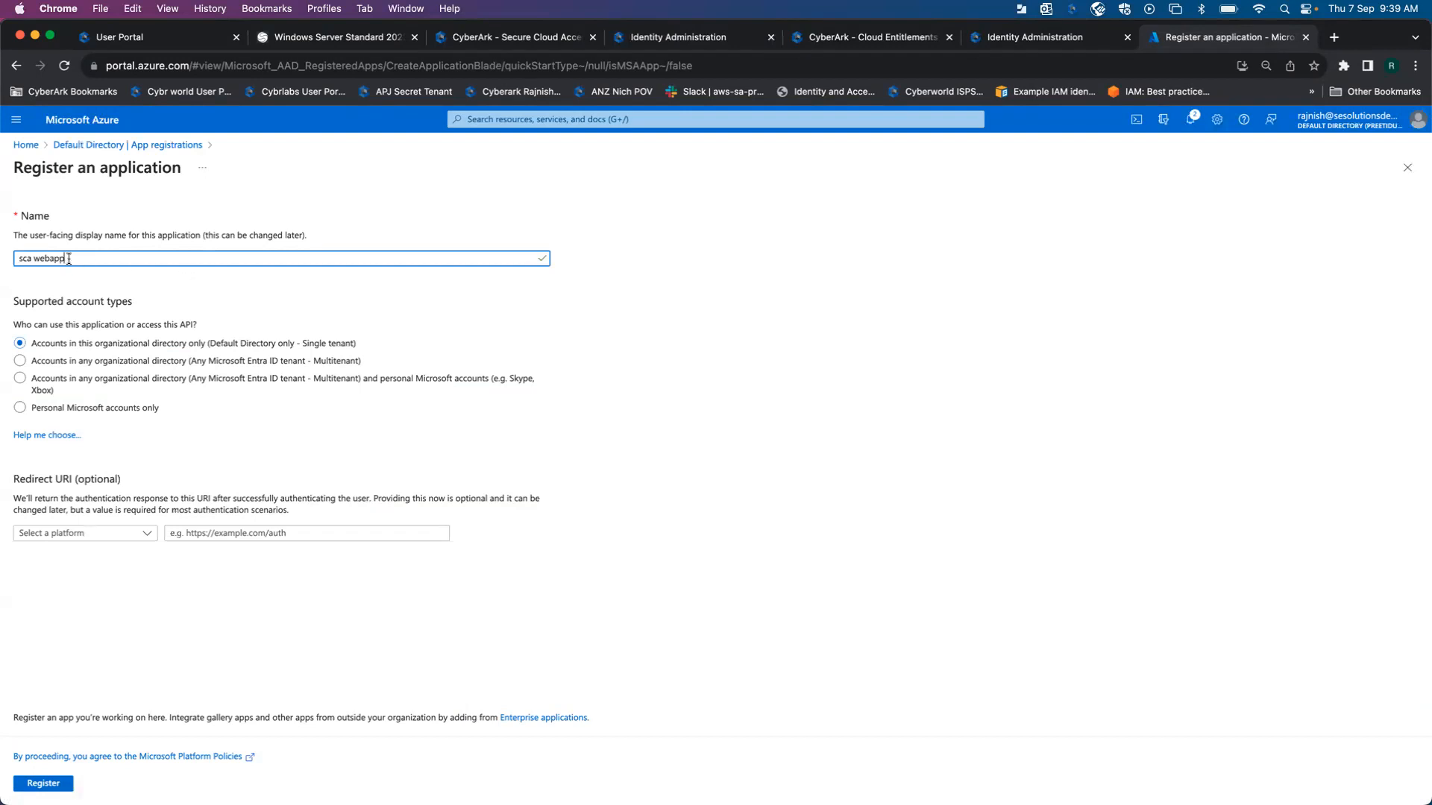
pyautogui.write('azure')
pyautogui.click(33, 784)
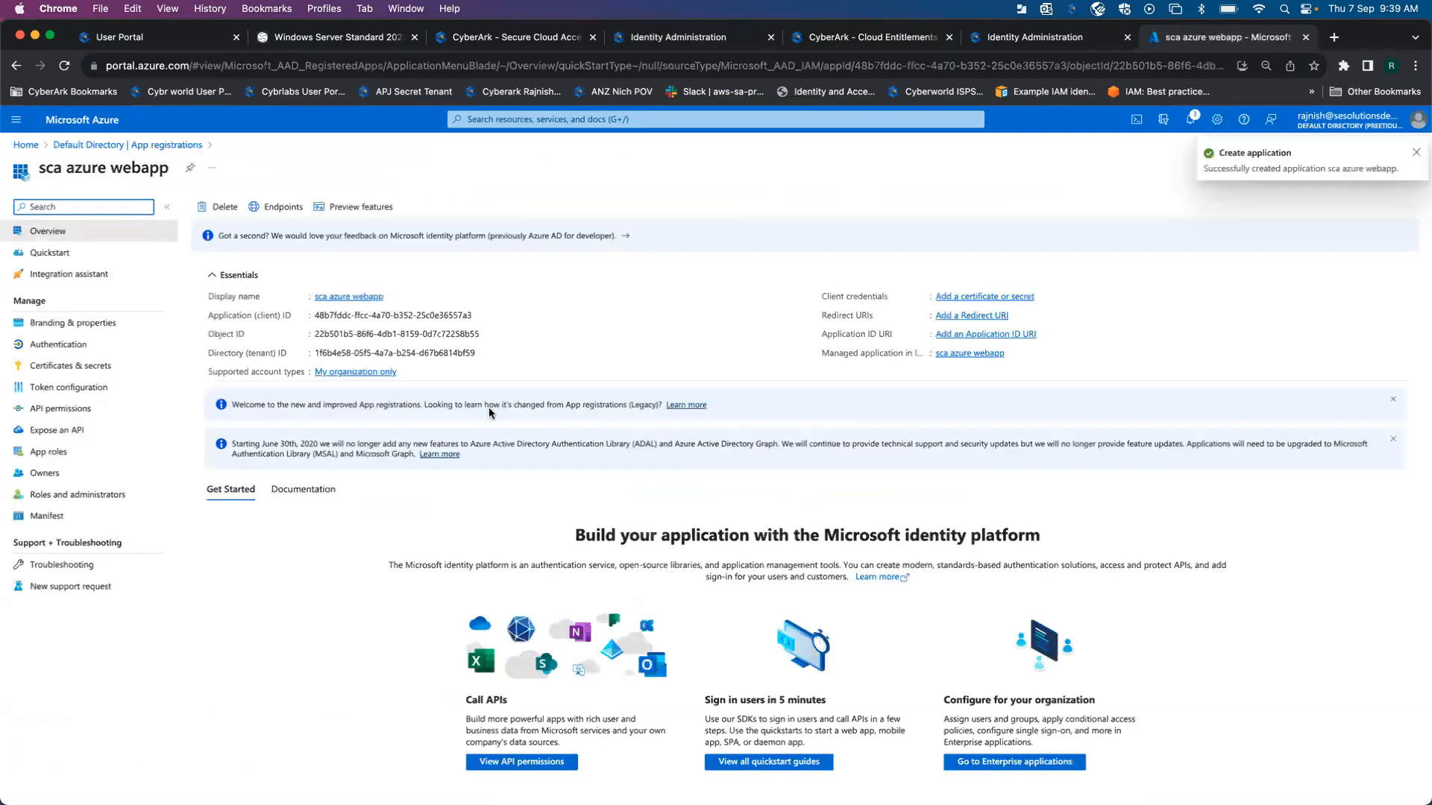
# - Set the CyberArk Microsoft Azure Portal app to Token Based Authentication and fill its Directory ID with the tenant ID copied from sca azure webapp
pyautogui.click(484, 353)
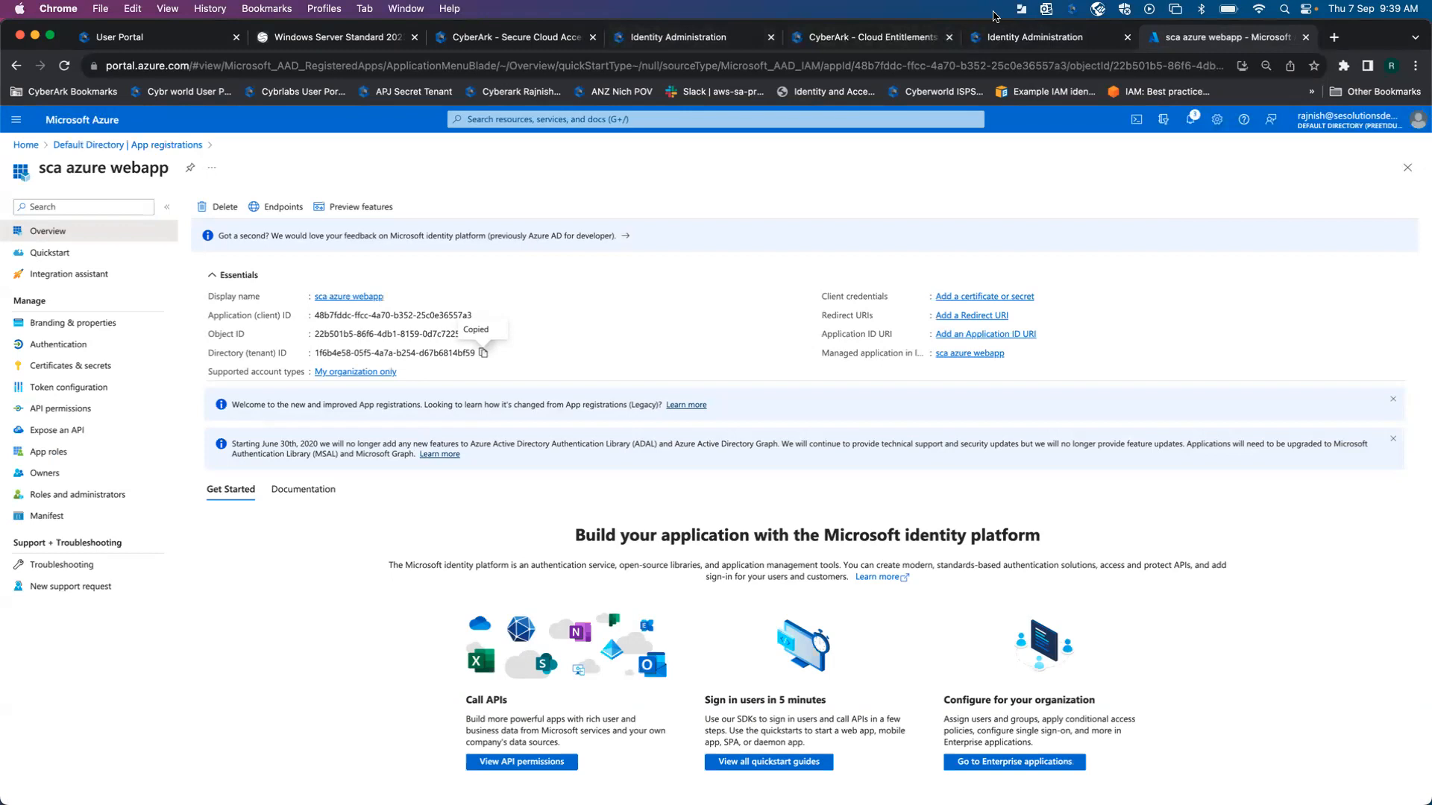
pyautogui.click(1006, 37)
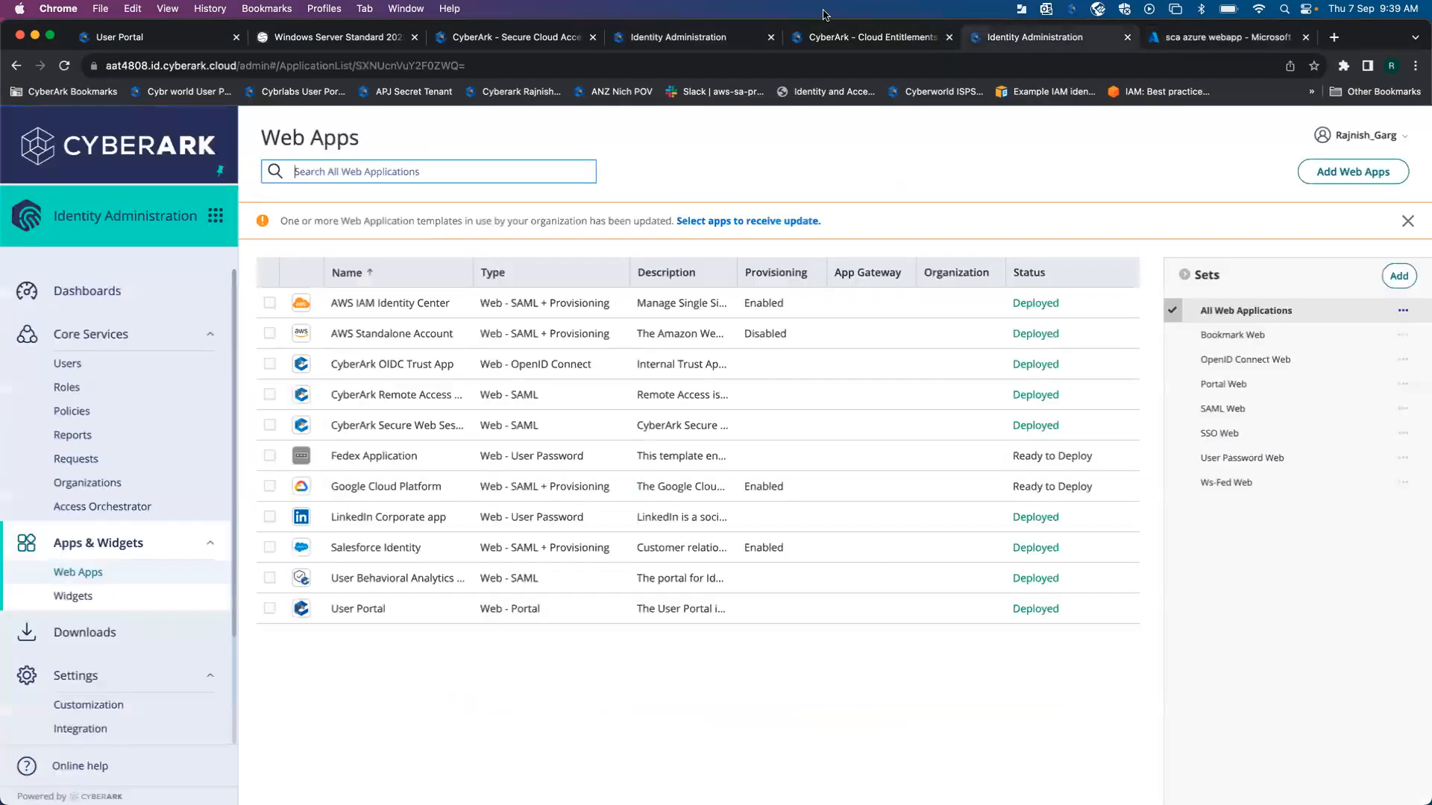
pyautogui.click(700, 39)
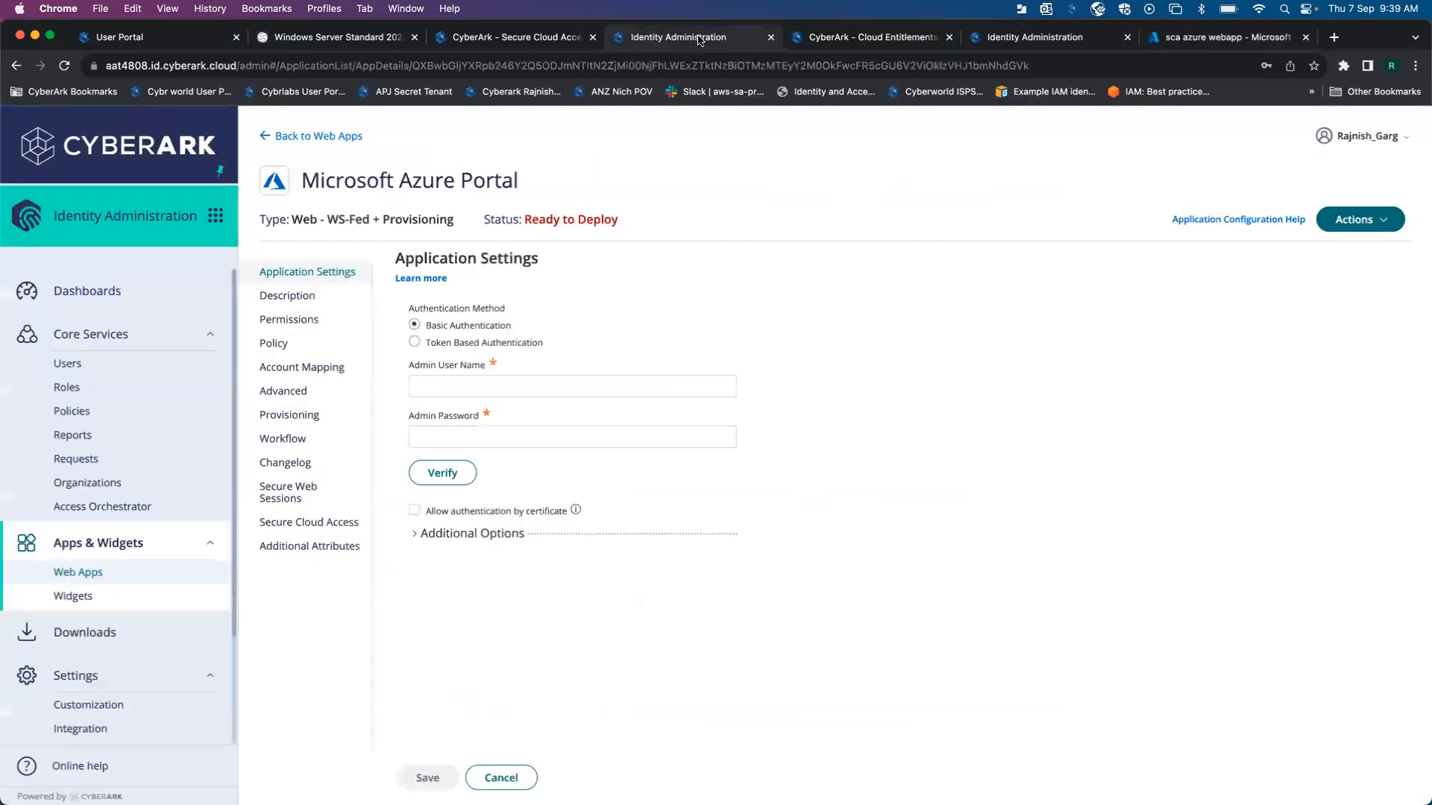
pyautogui.click(420, 343)
pyautogui.click(484, 378)
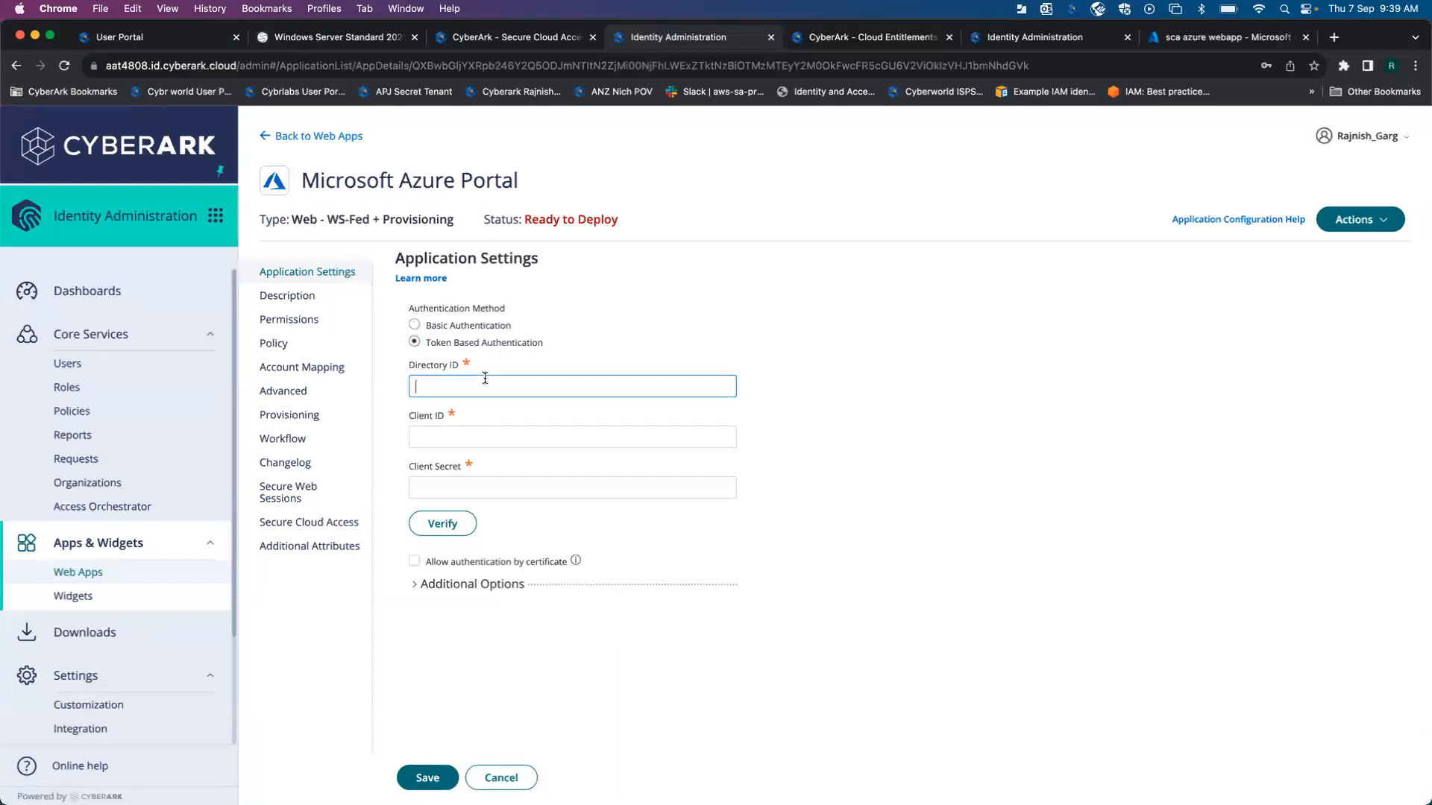
pyautogui.press('super+v')
pyautogui.press('super+v')
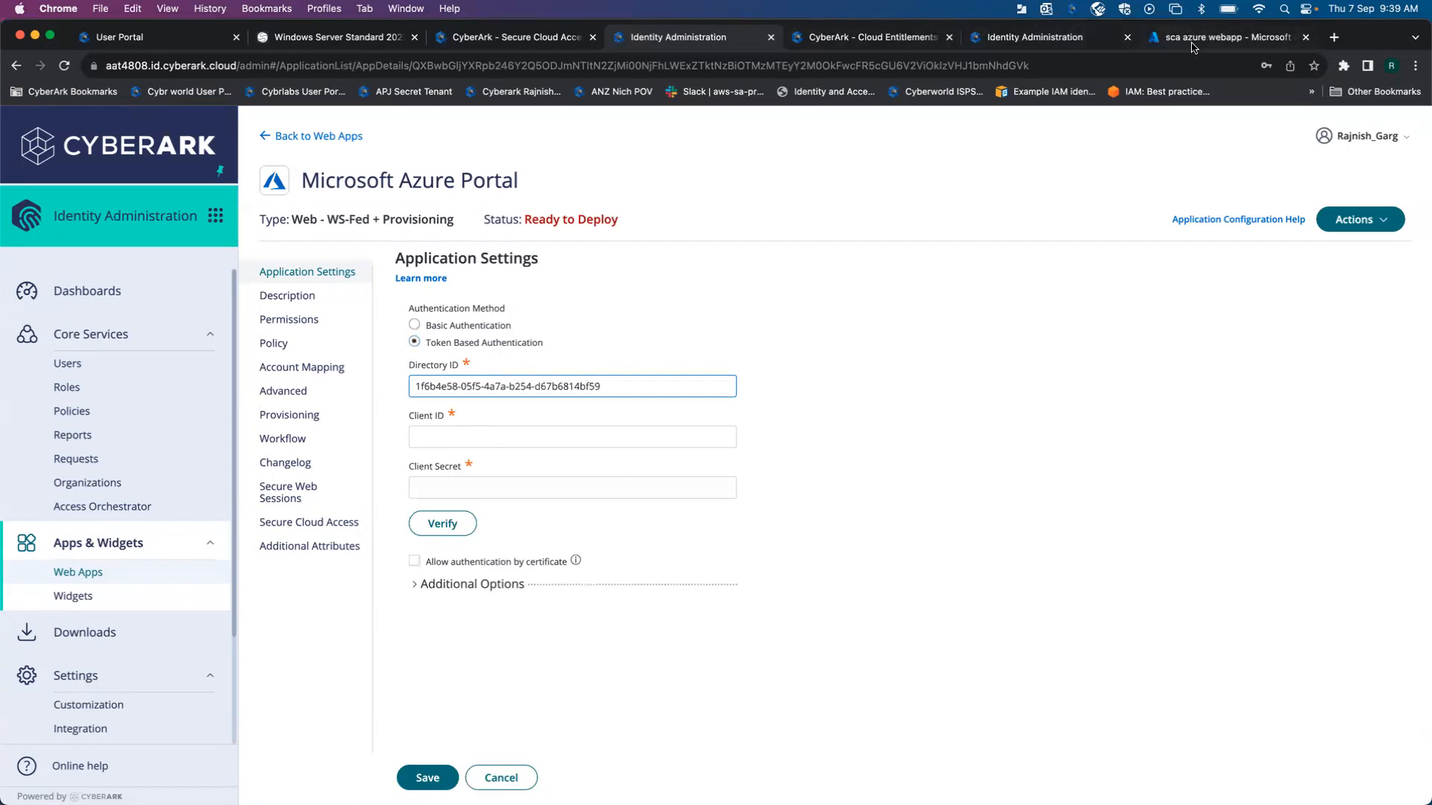
# - Copy the application (client) ID of sca azure webapp into the Client ID of the CyberArk Microsoft Azure Portal app
pyautogui.click(1226, 38)
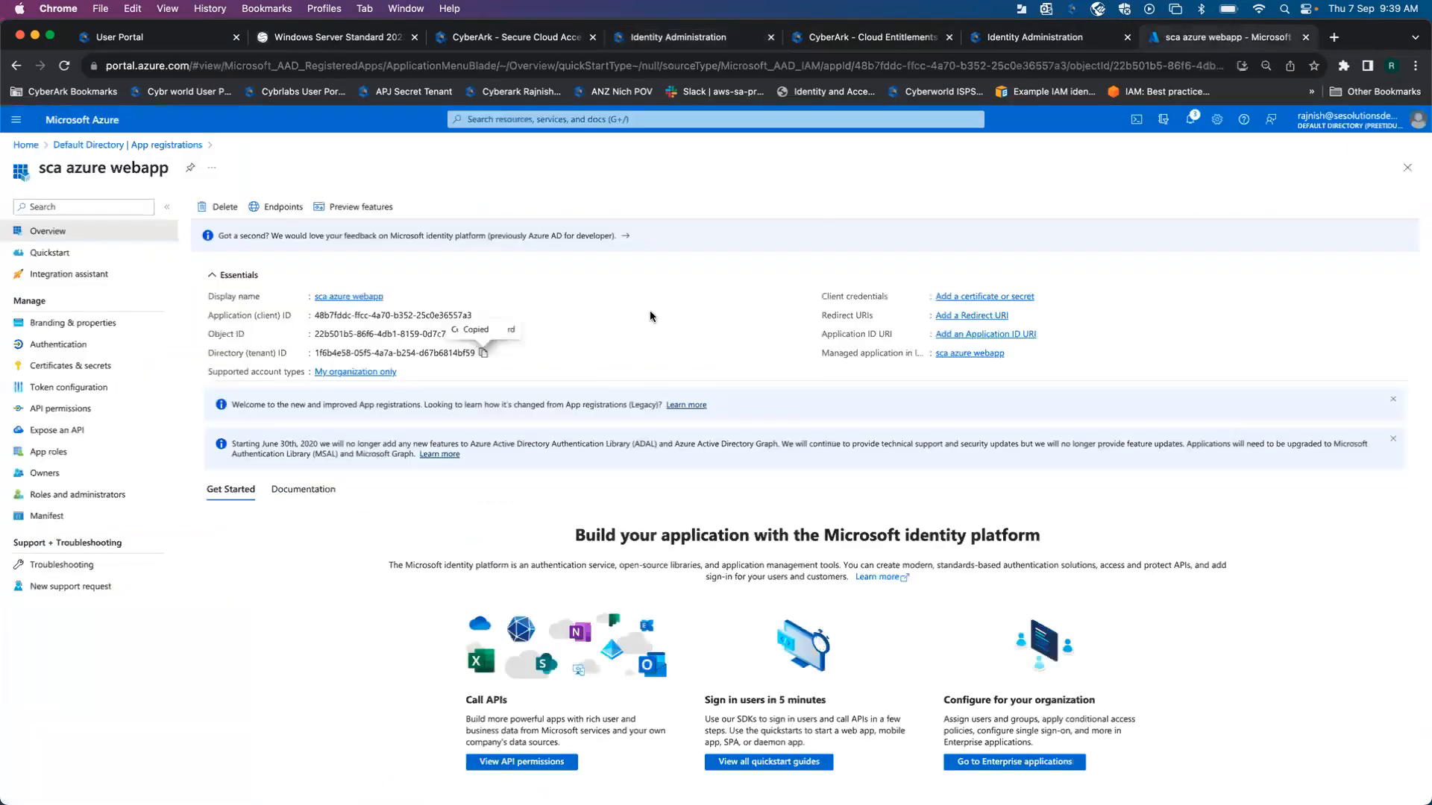
pyautogui.click(481, 316)
pyautogui.click(655, 41)
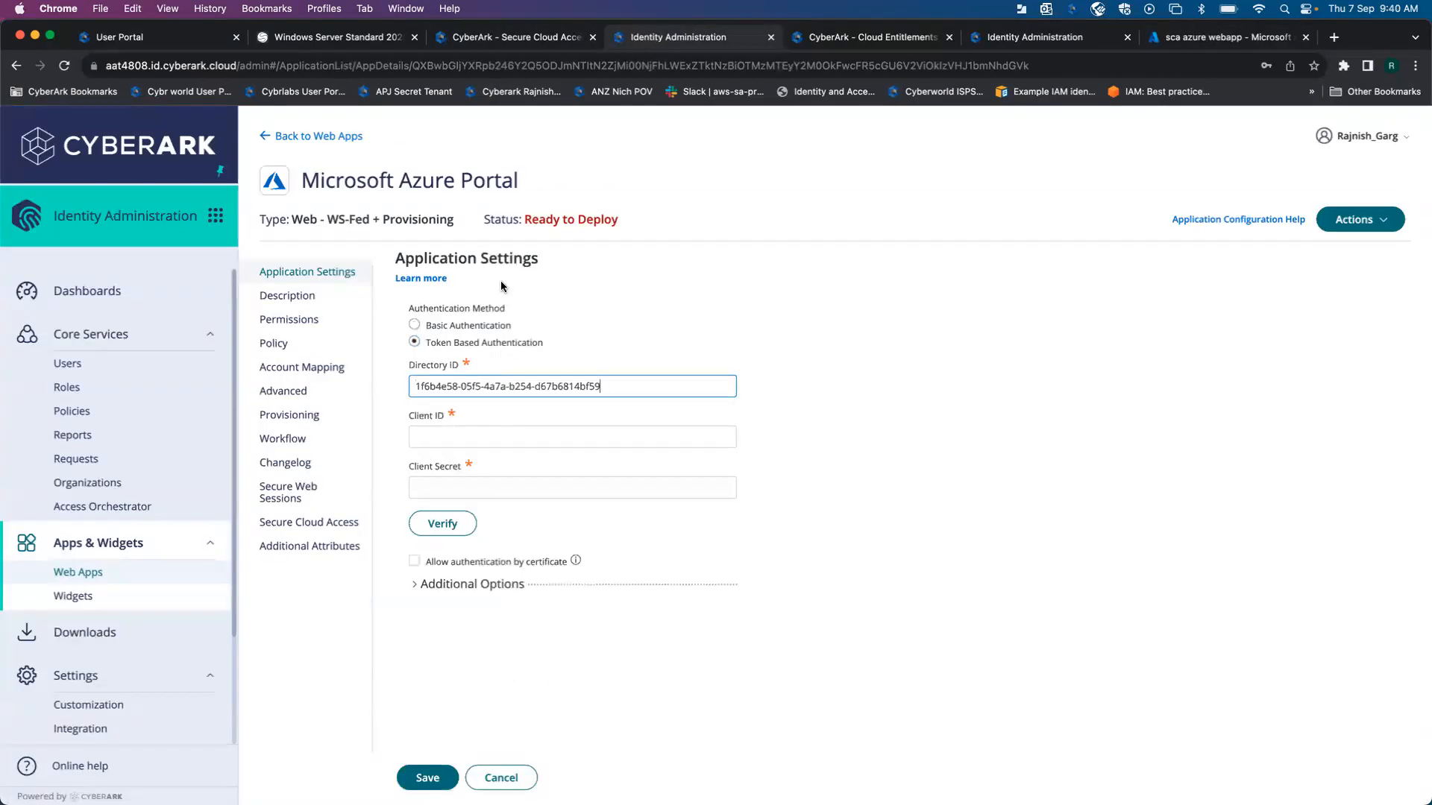
pyautogui.click(438, 435)
pyautogui.press('super+v')
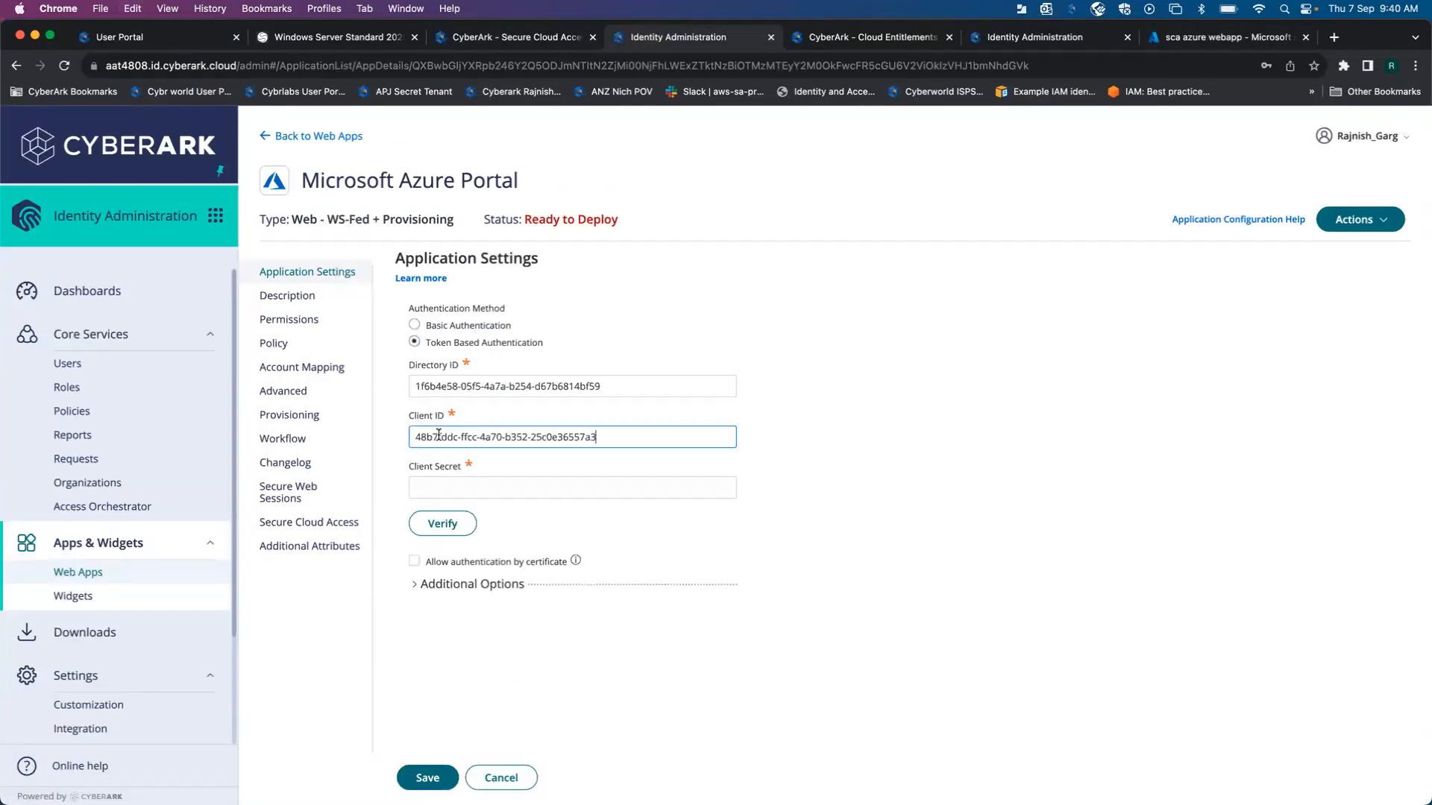
pyautogui.click(922, 381)
# - Back in Azure, add a client secret to sca azure webapp with the recommended 180-day expiry
pyautogui.click(1153, 41)
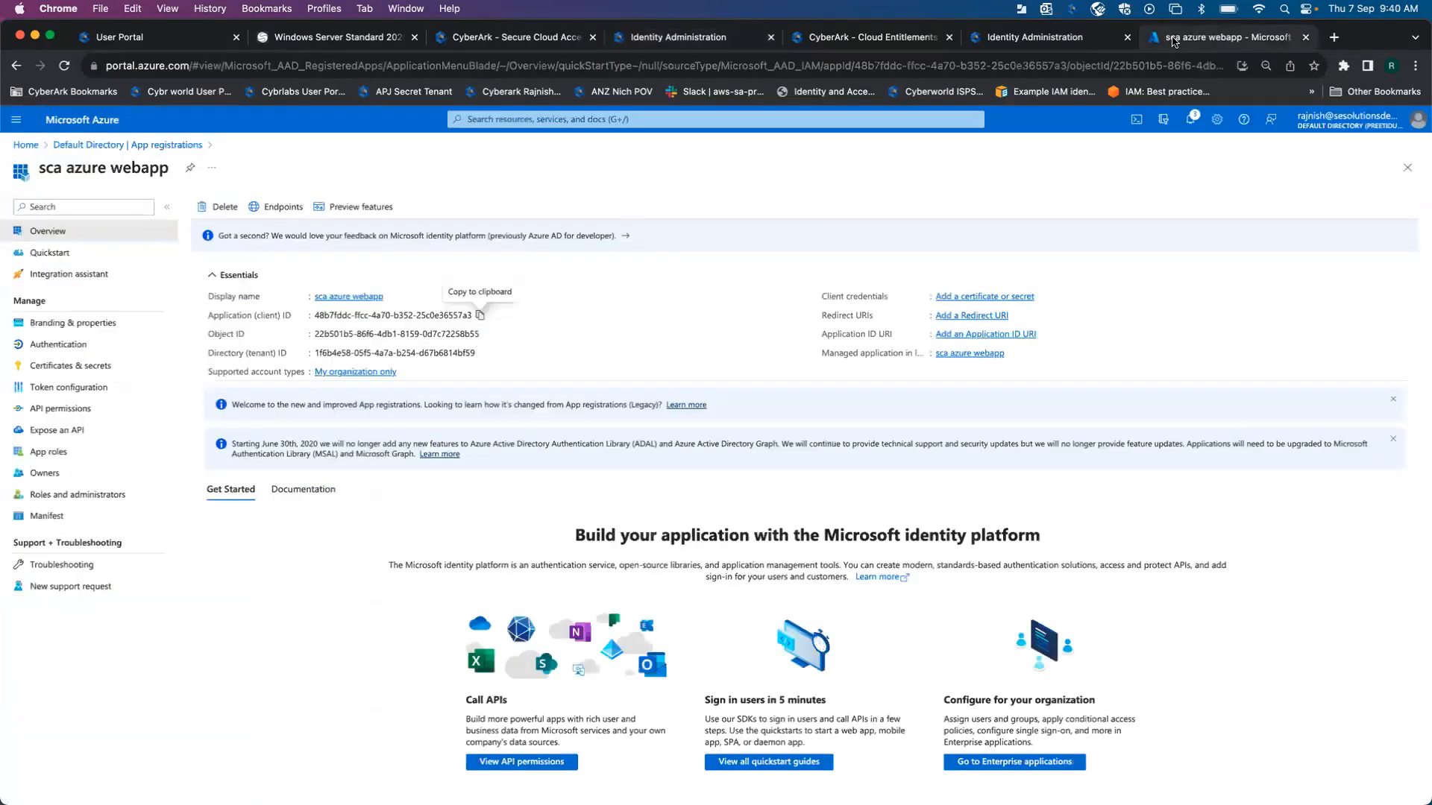
pyautogui.click(75, 372)
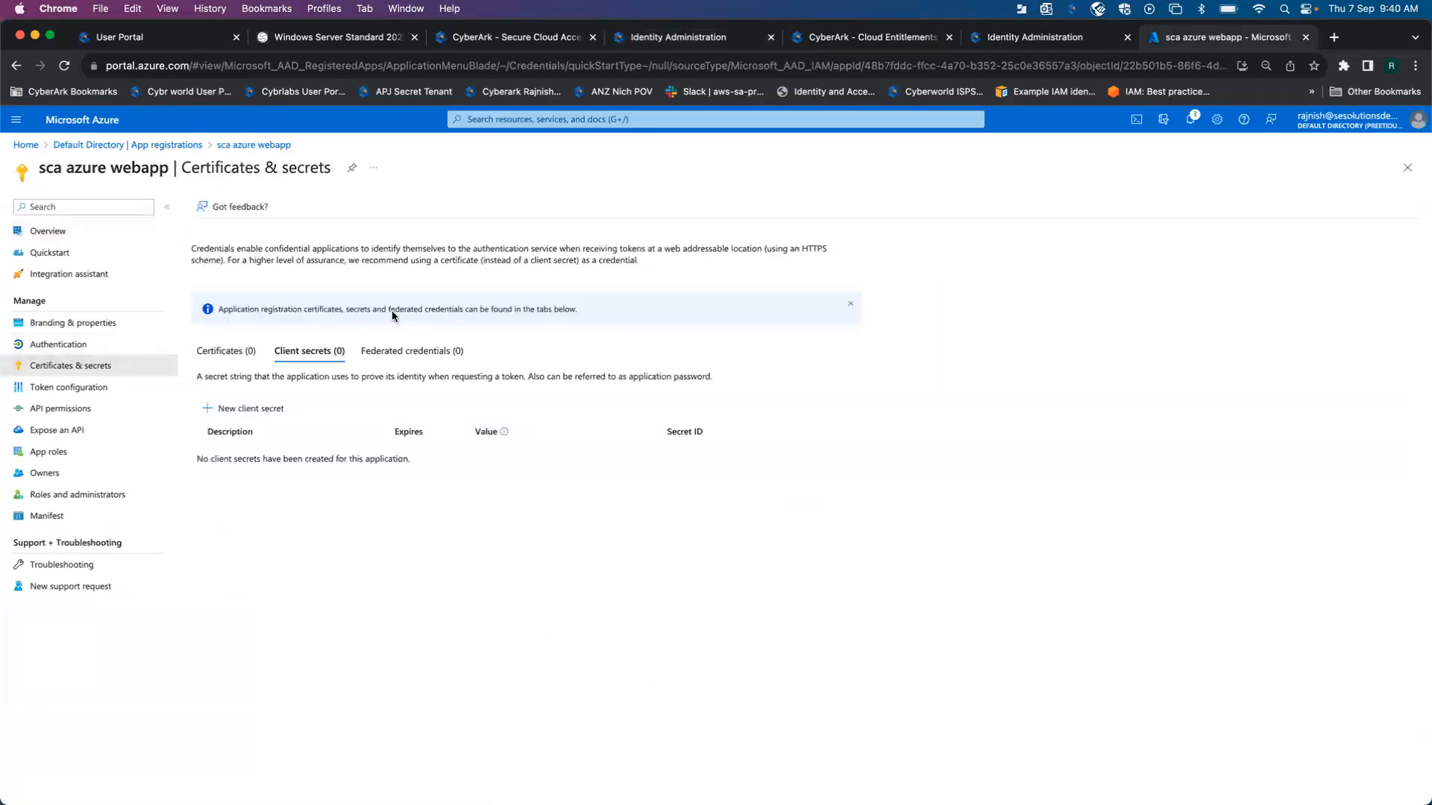
pyautogui.click(246, 409)
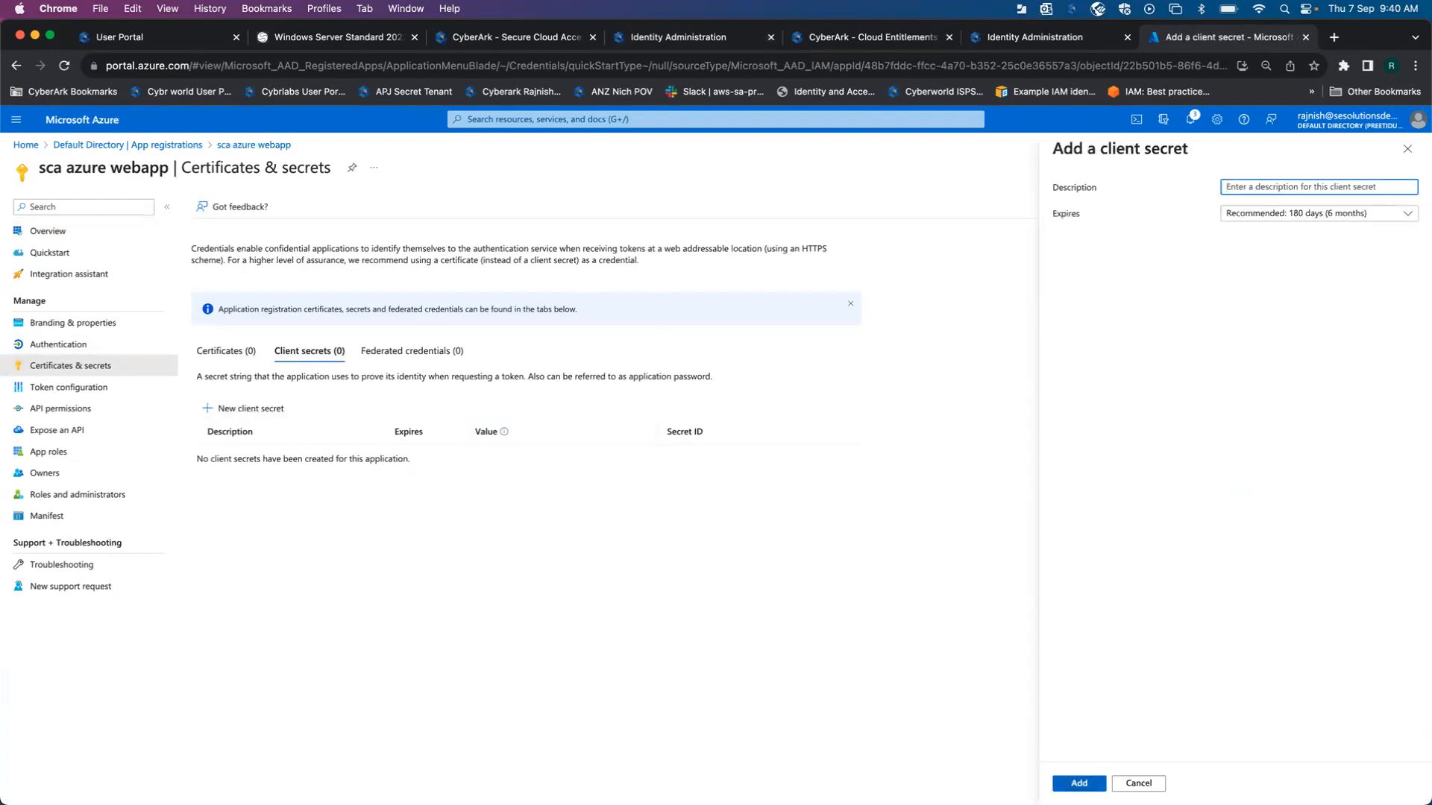
pyautogui.click(1078, 784)
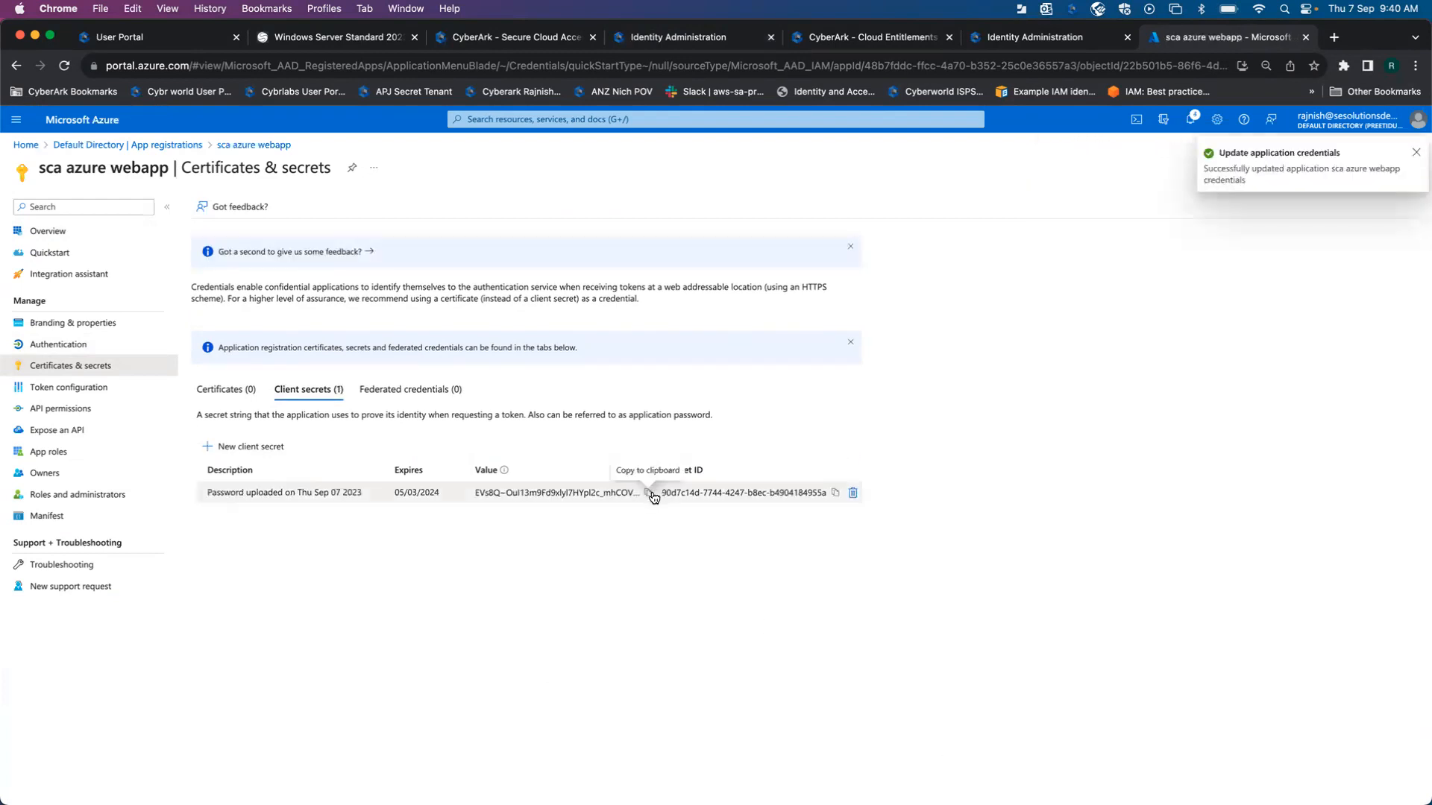
# - Copy the new client secret's value and paste it into the Client Secret of the CyberArk Microsoft Azure Portal app
pyautogui.click(651, 494)
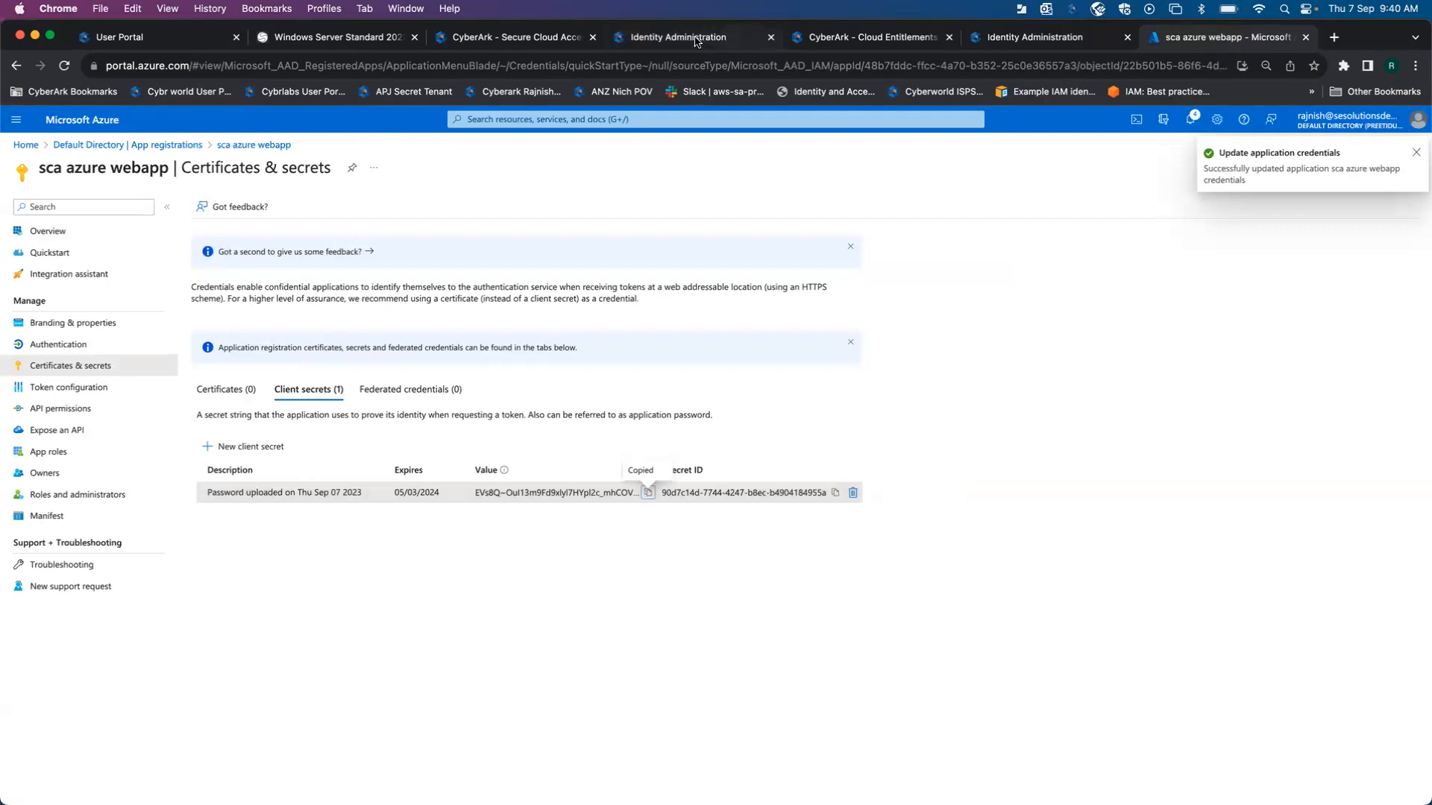
pyautogui.click(696, 39)
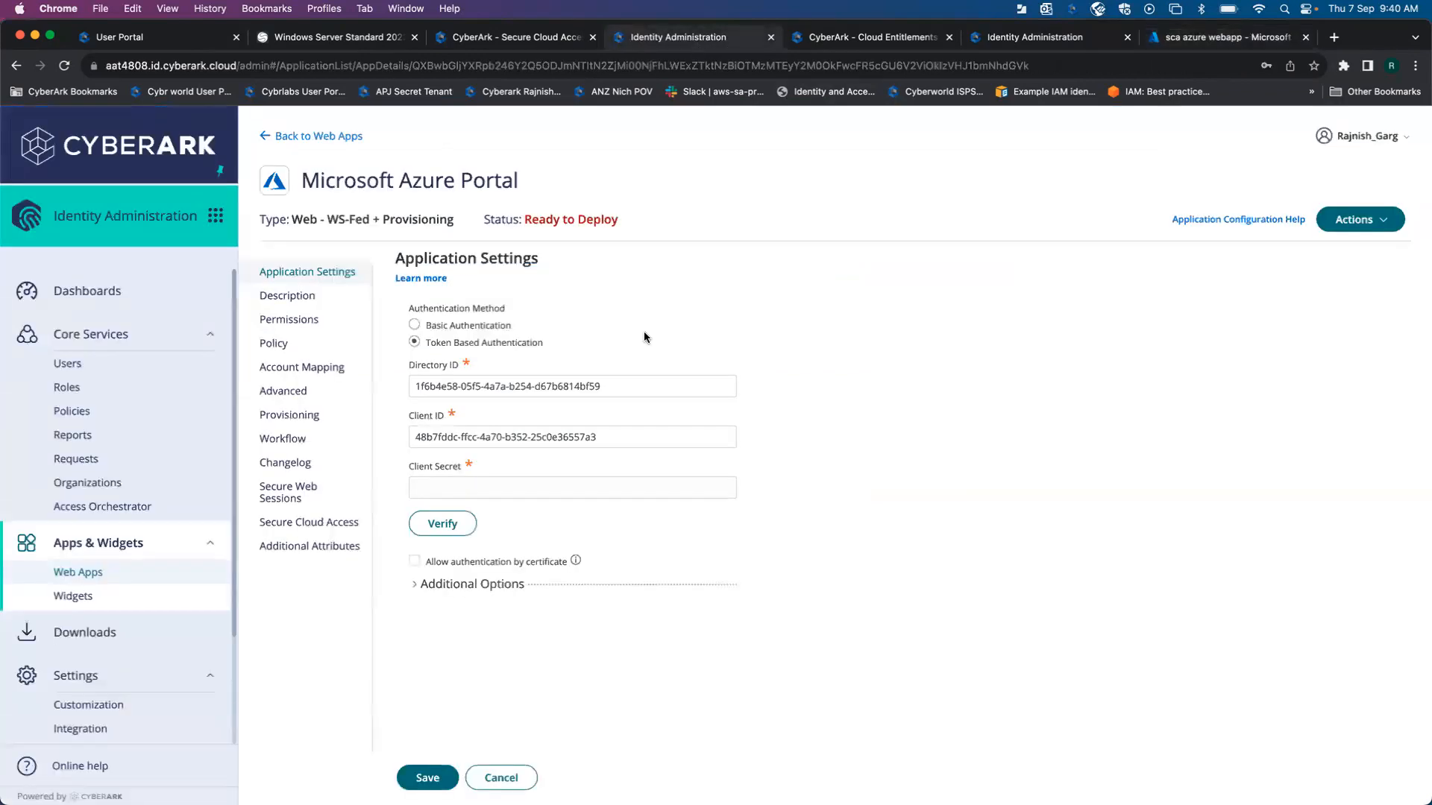
pyautogui.click(476, 486)
pyautogui.press('super+v')
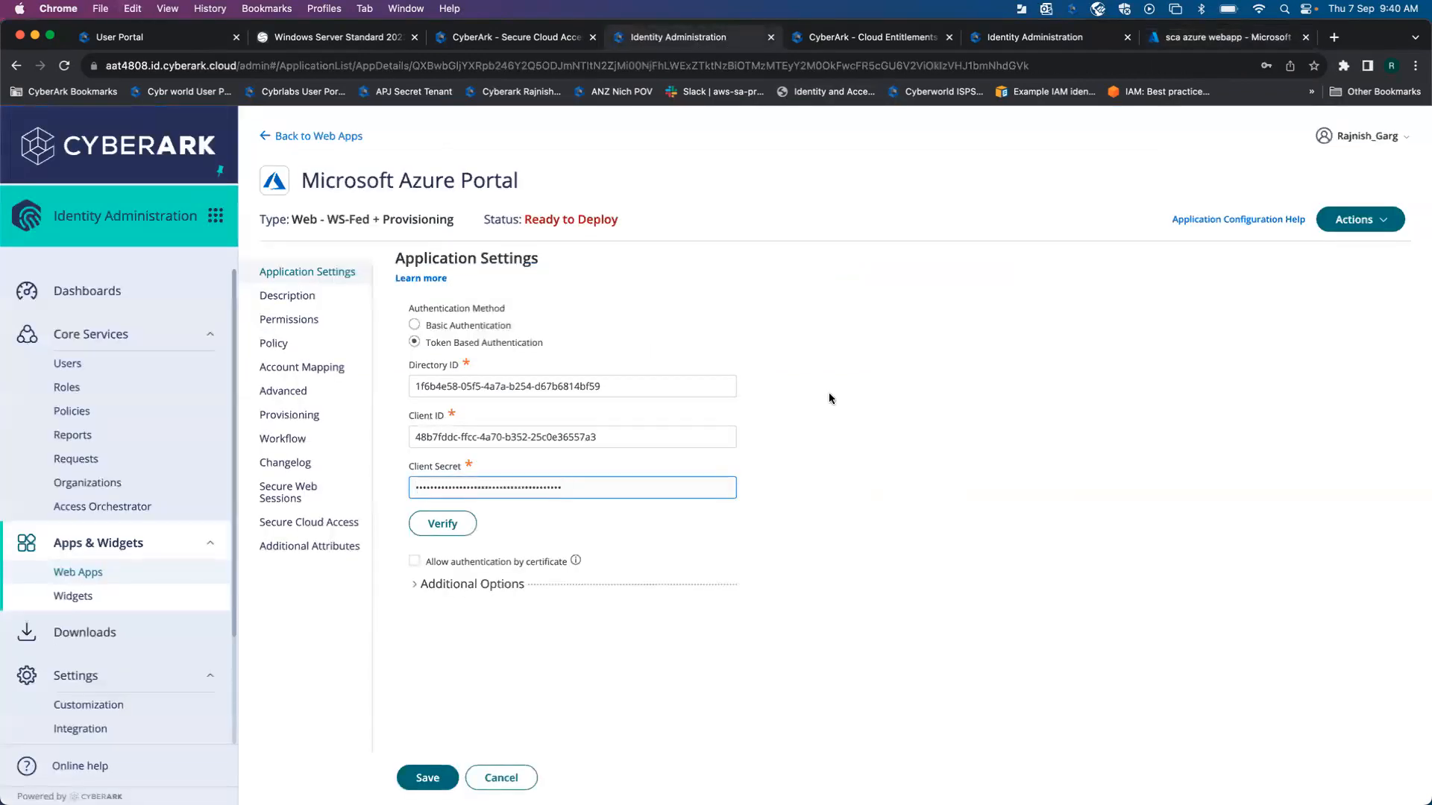
# - In Azure, add the Microsoft Graph application permission Directory.Read.All to the API permissions of sca azure webapp
pyautogui.click(1199, 39)
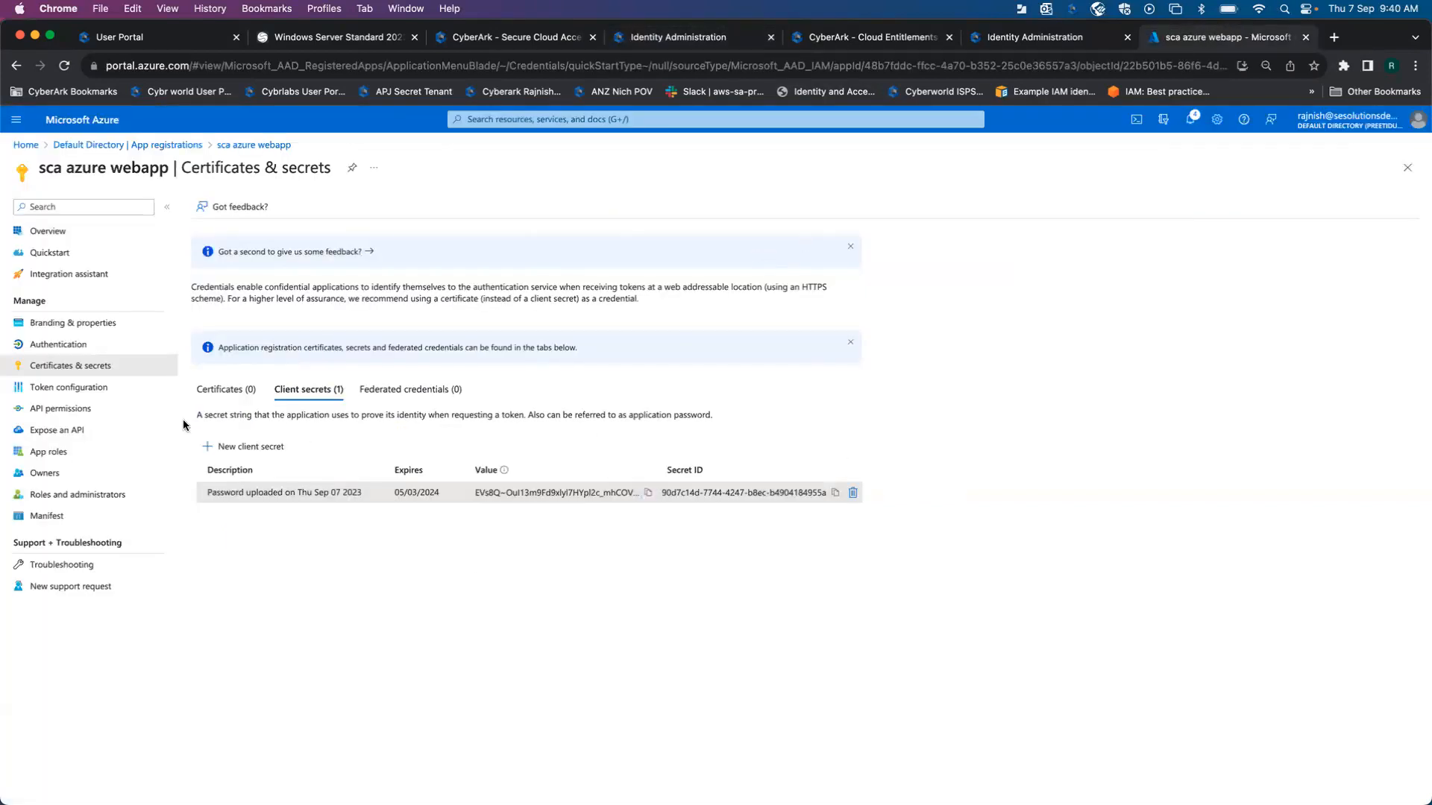
pyautogui.click(82, 410)
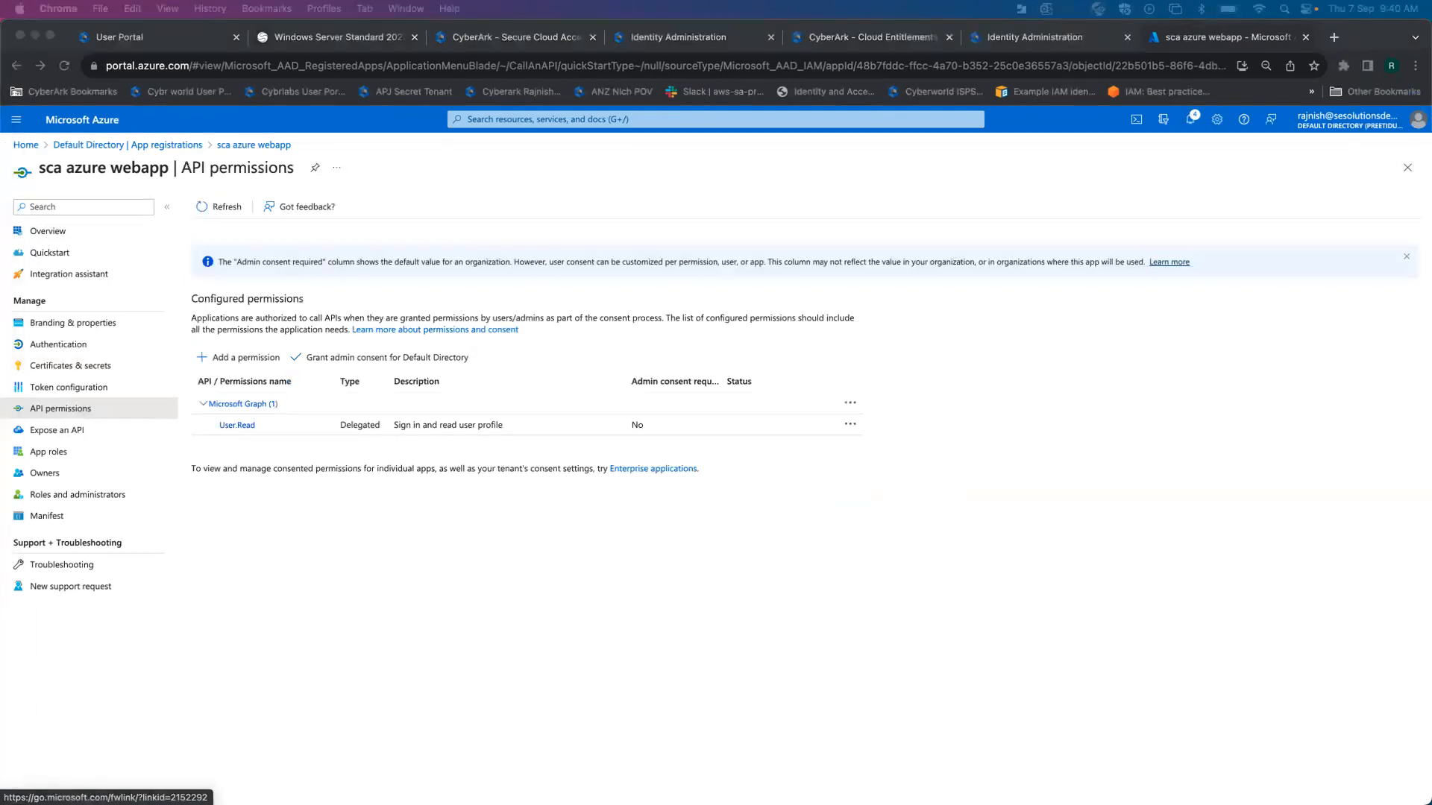
pyautogui.click(261, 361)
pyautogui.click(261, 361)
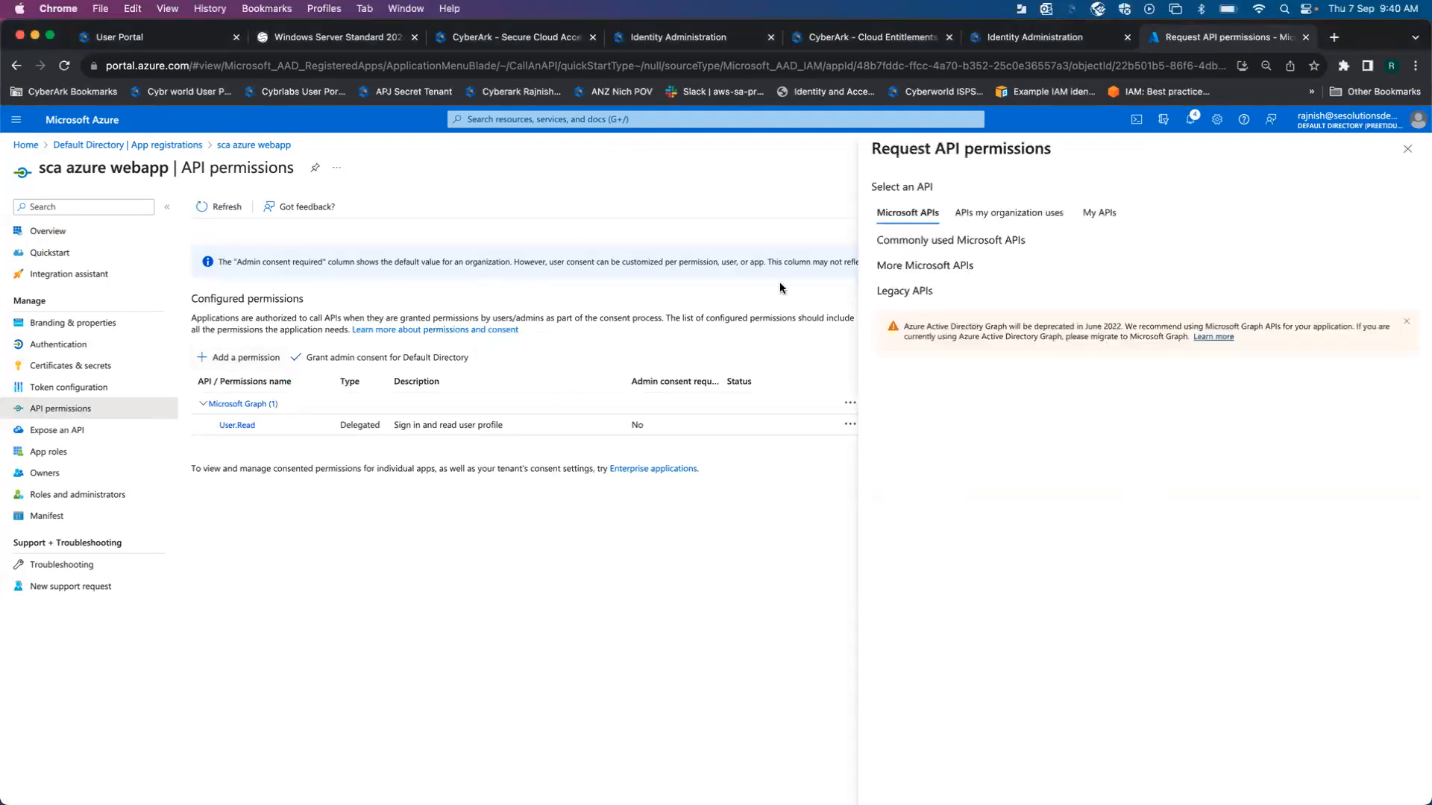
pyautogui.click(1014, 295)
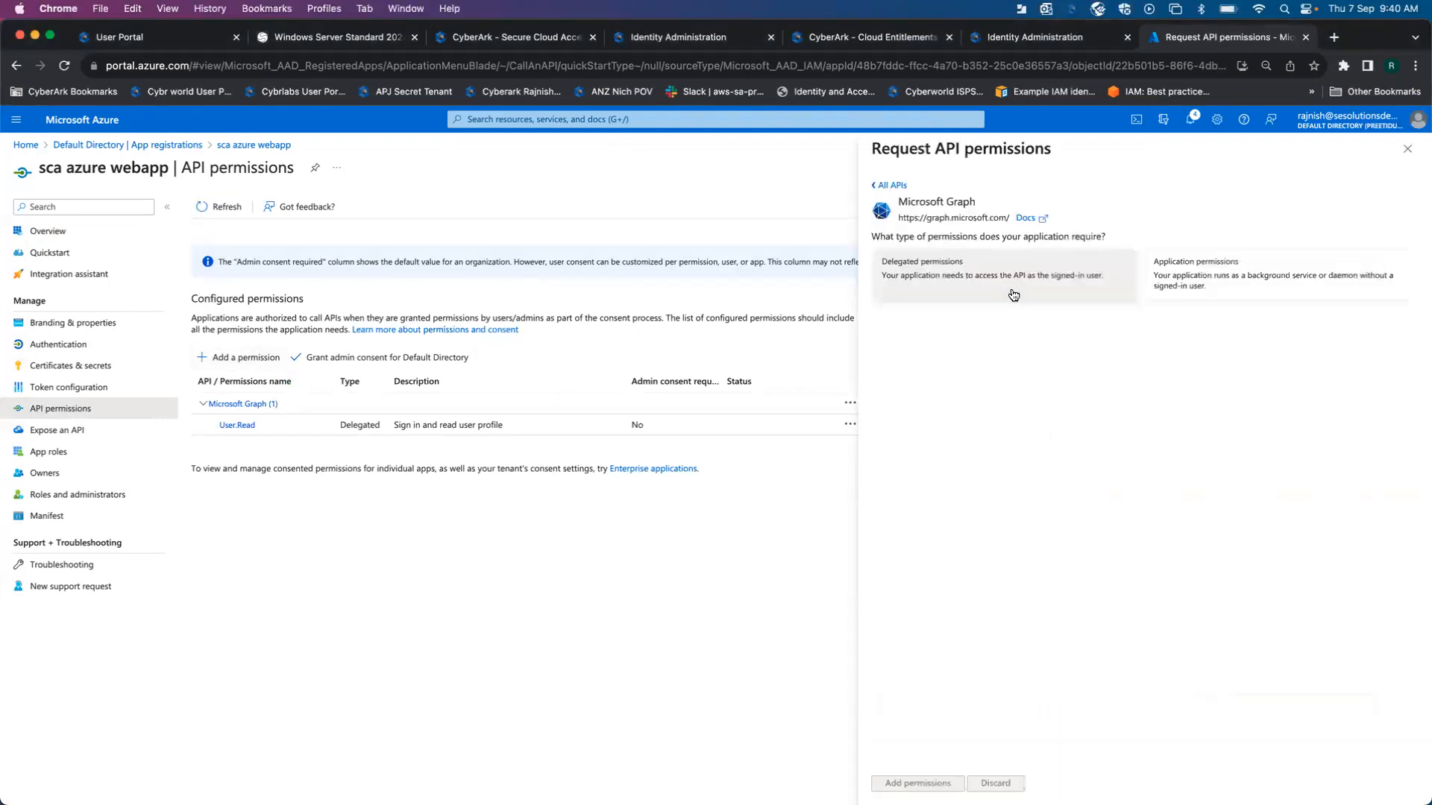
pyautogui.click(1193, 272)
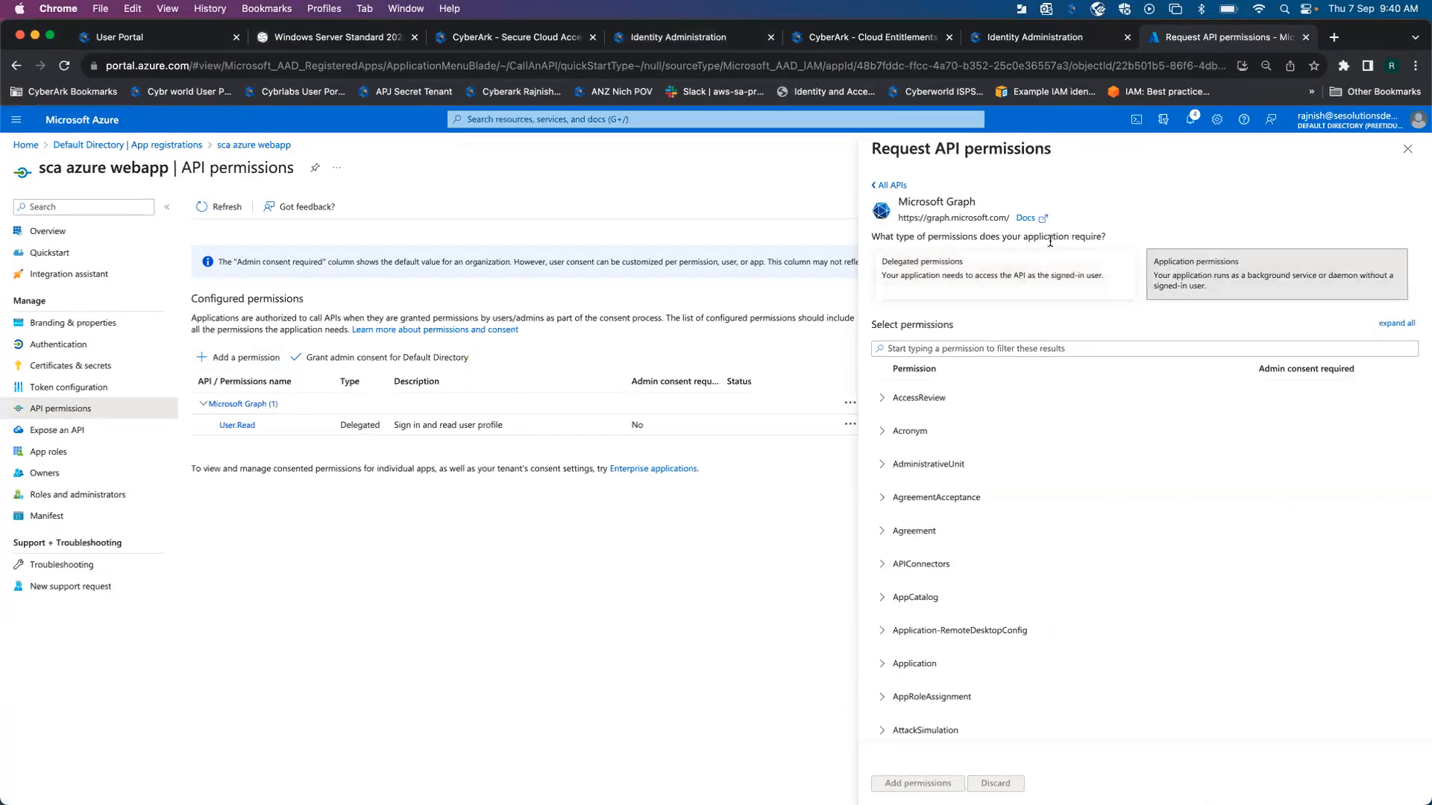
pyautogui.write('di')
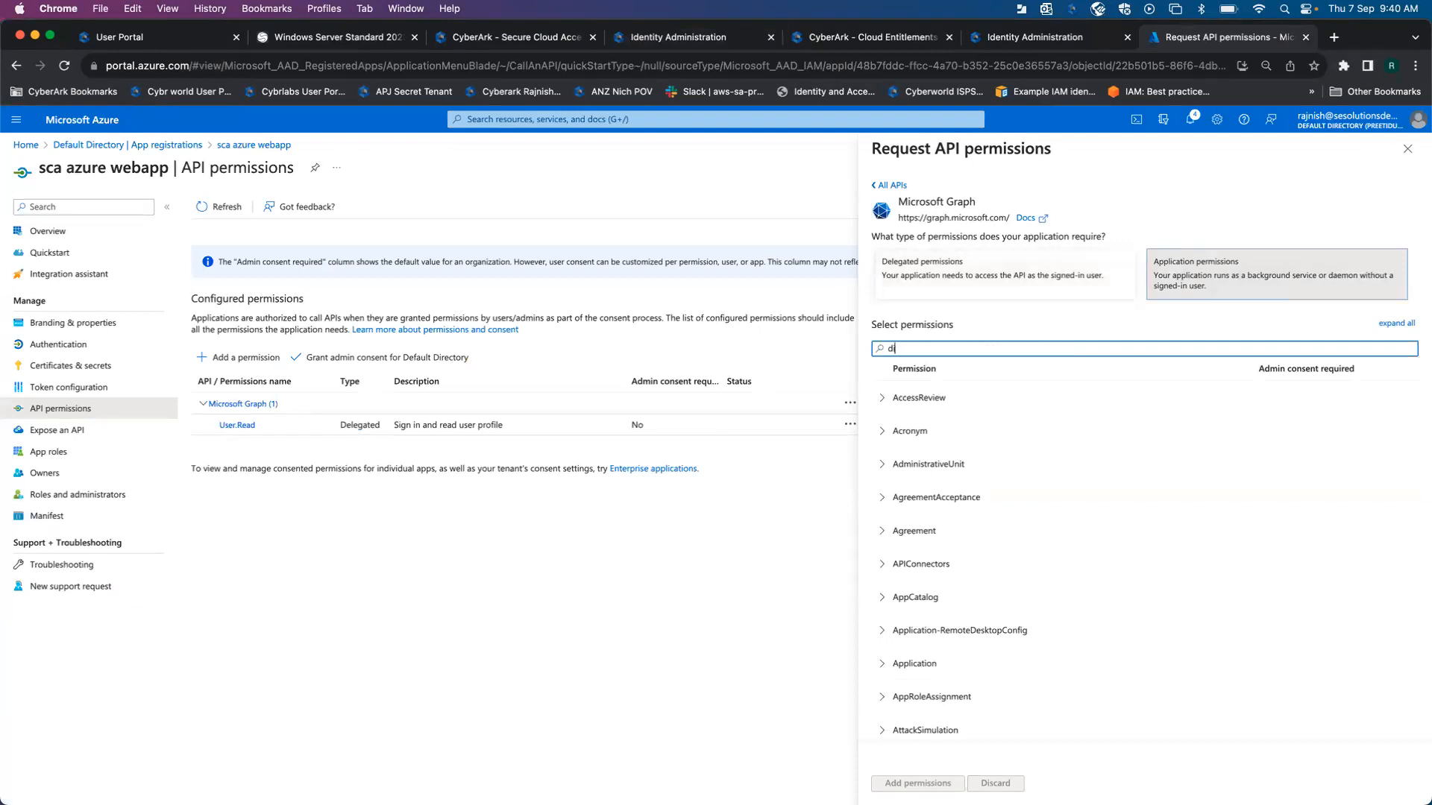
pyautogui.write('rectory')
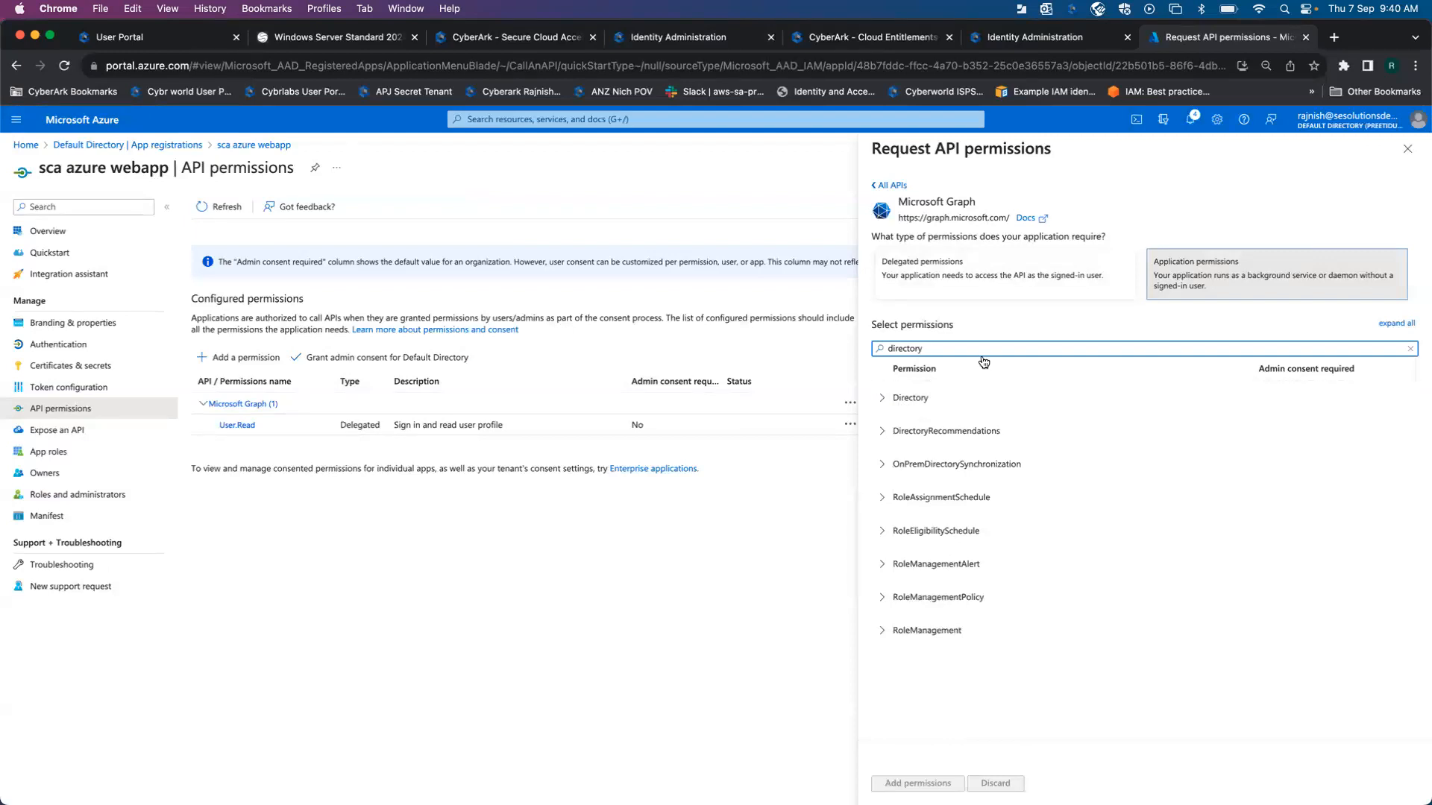
pyautogui.click(880, 399)
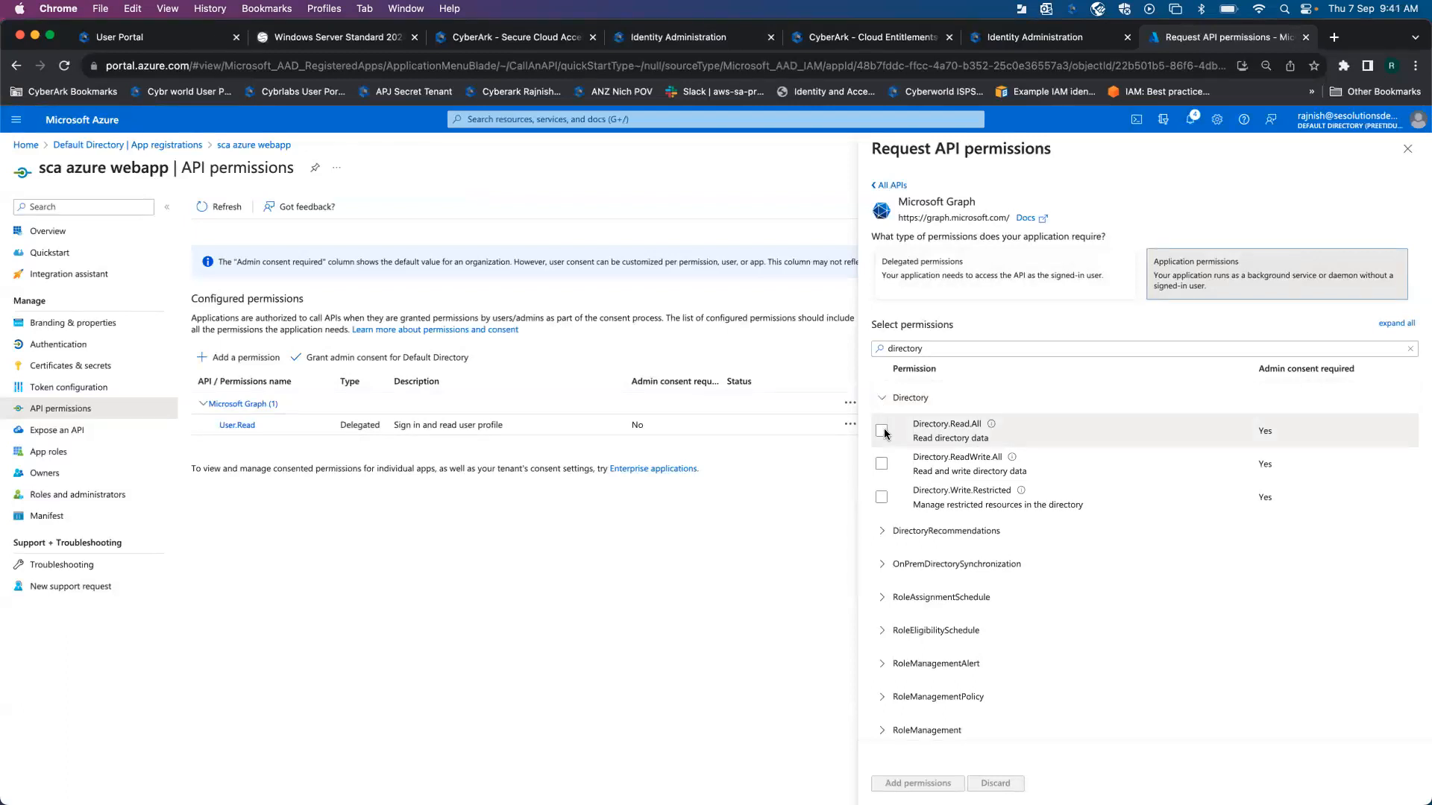
pyautogui.click(883, 431)
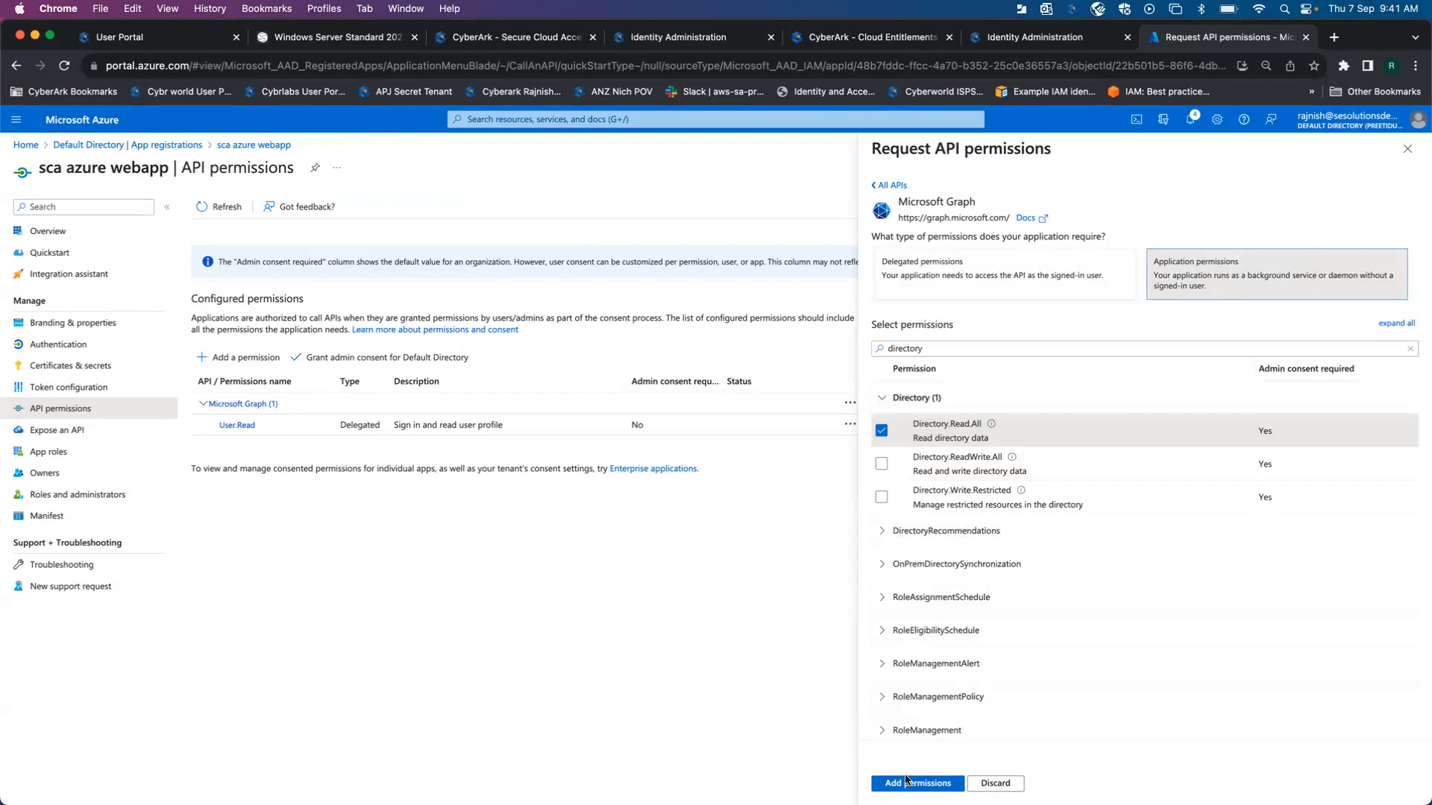
pyautogui.click(906, 783)
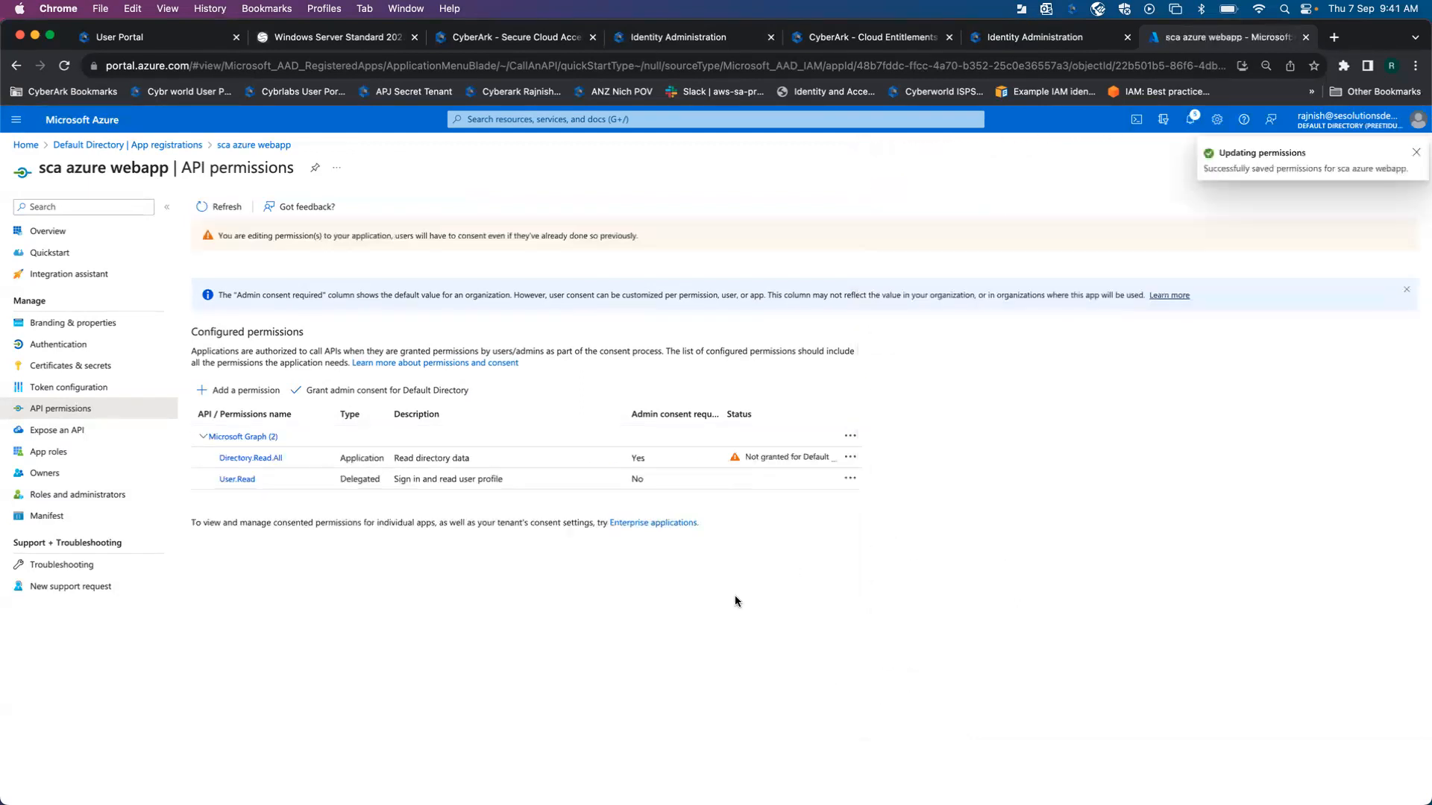
# - Add the Microsoft Graph application permissions Domain.Read.All and Domain.ReadWrite.All to sca azure webapp
pyautogui.click(248, 401)
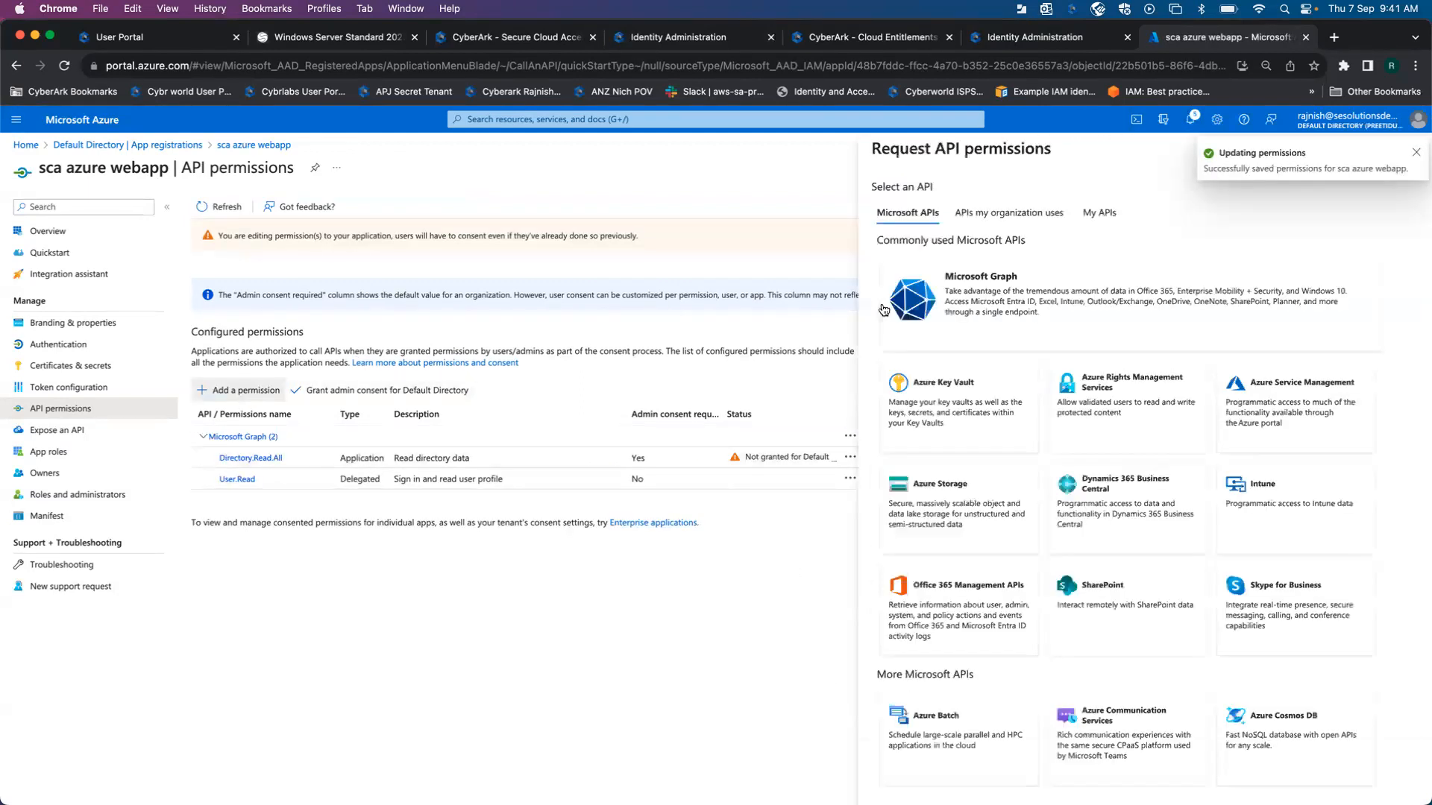
pyautogui.click(997, 306)
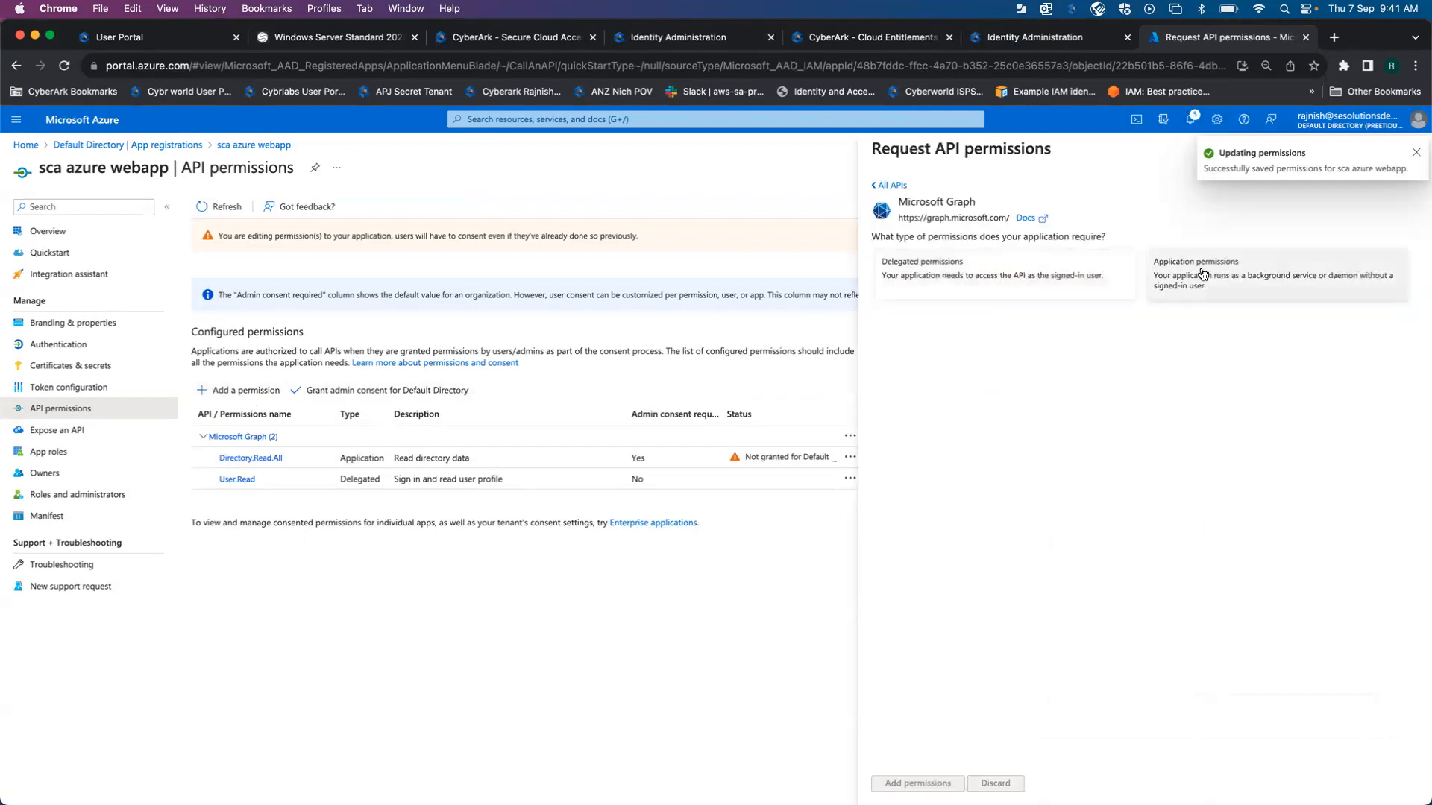
pyautogui.click(1208, 277)
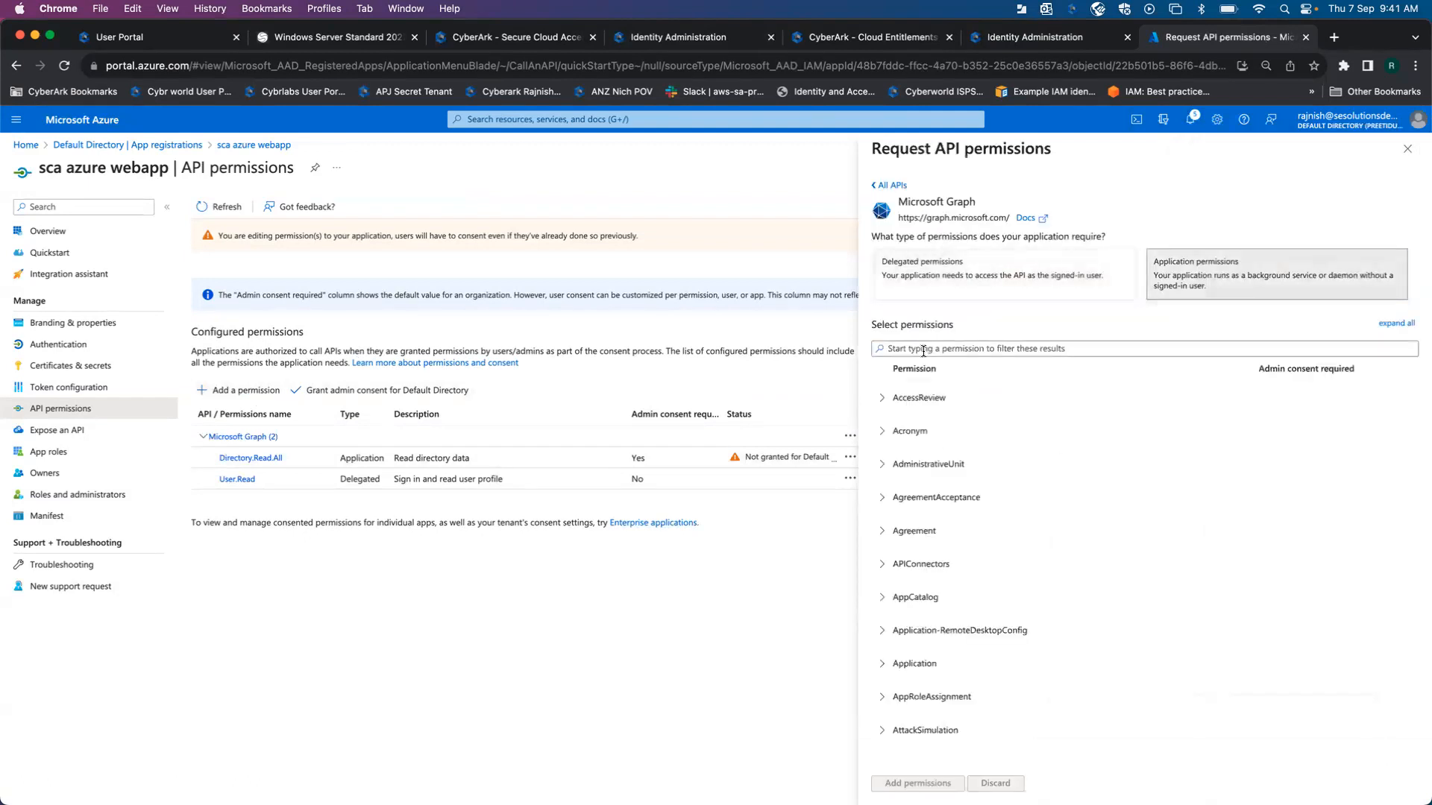
pyautogui.click(924, 350)
pyautogui.write('domain')
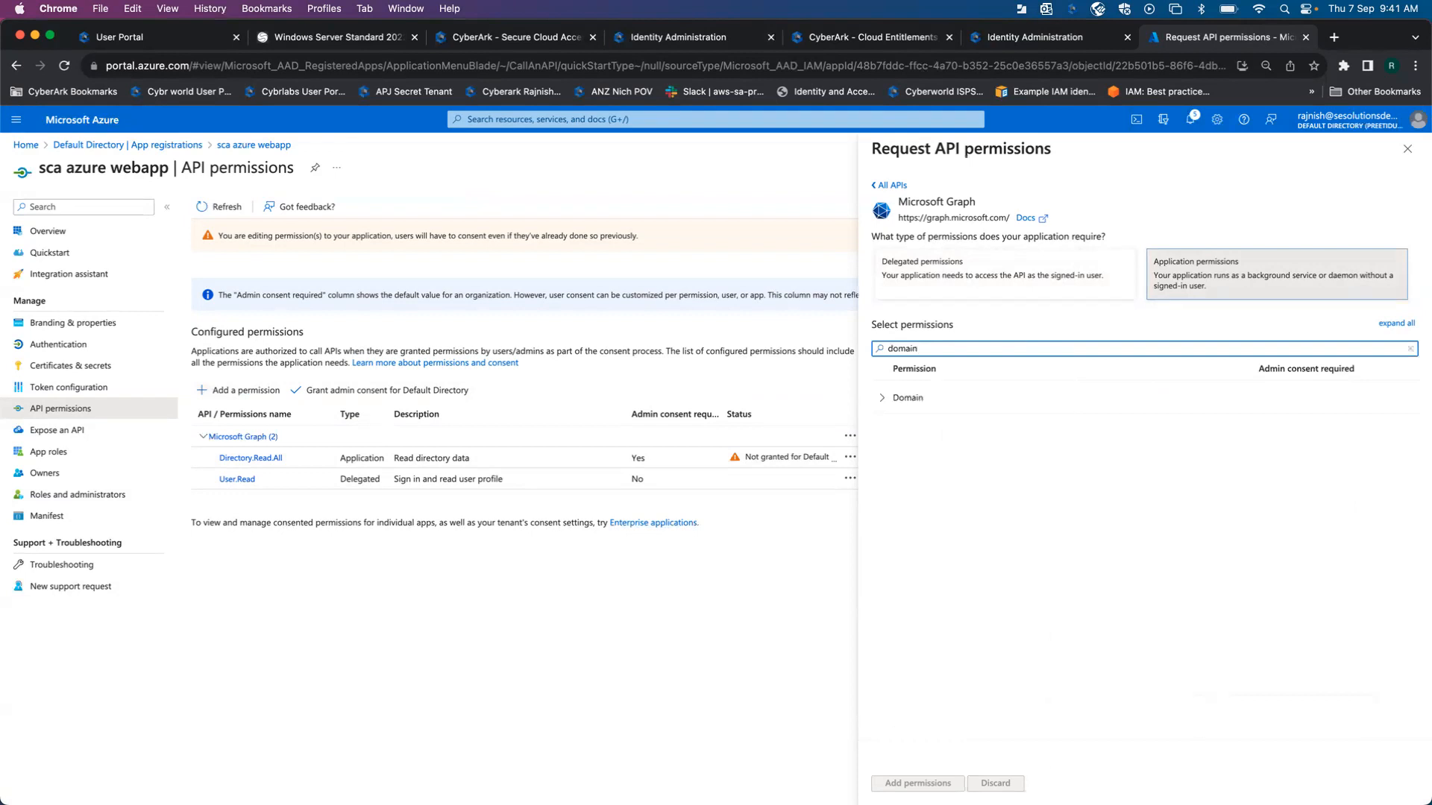
pyautogui.click(880, 401)
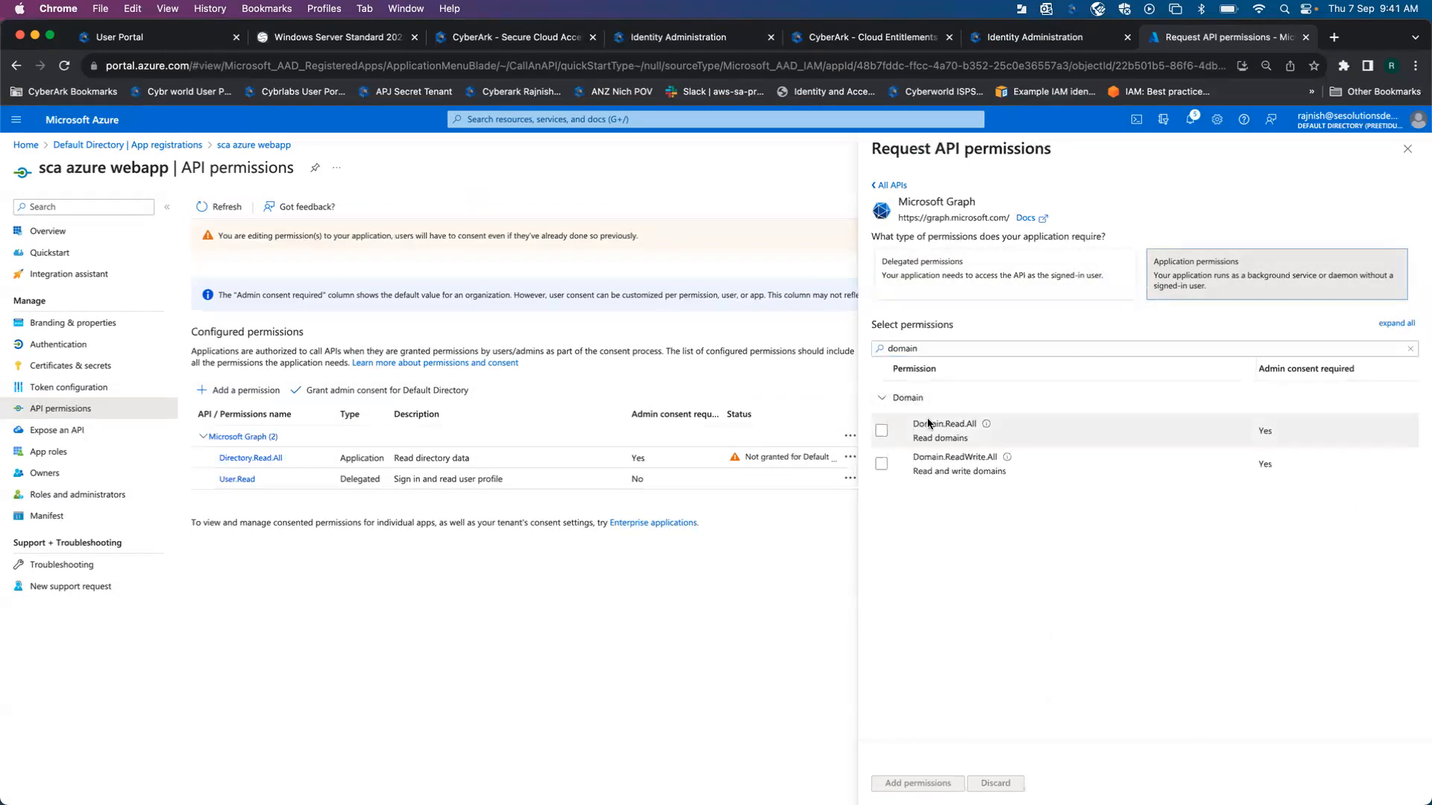
pyautogui.click(886, 430)
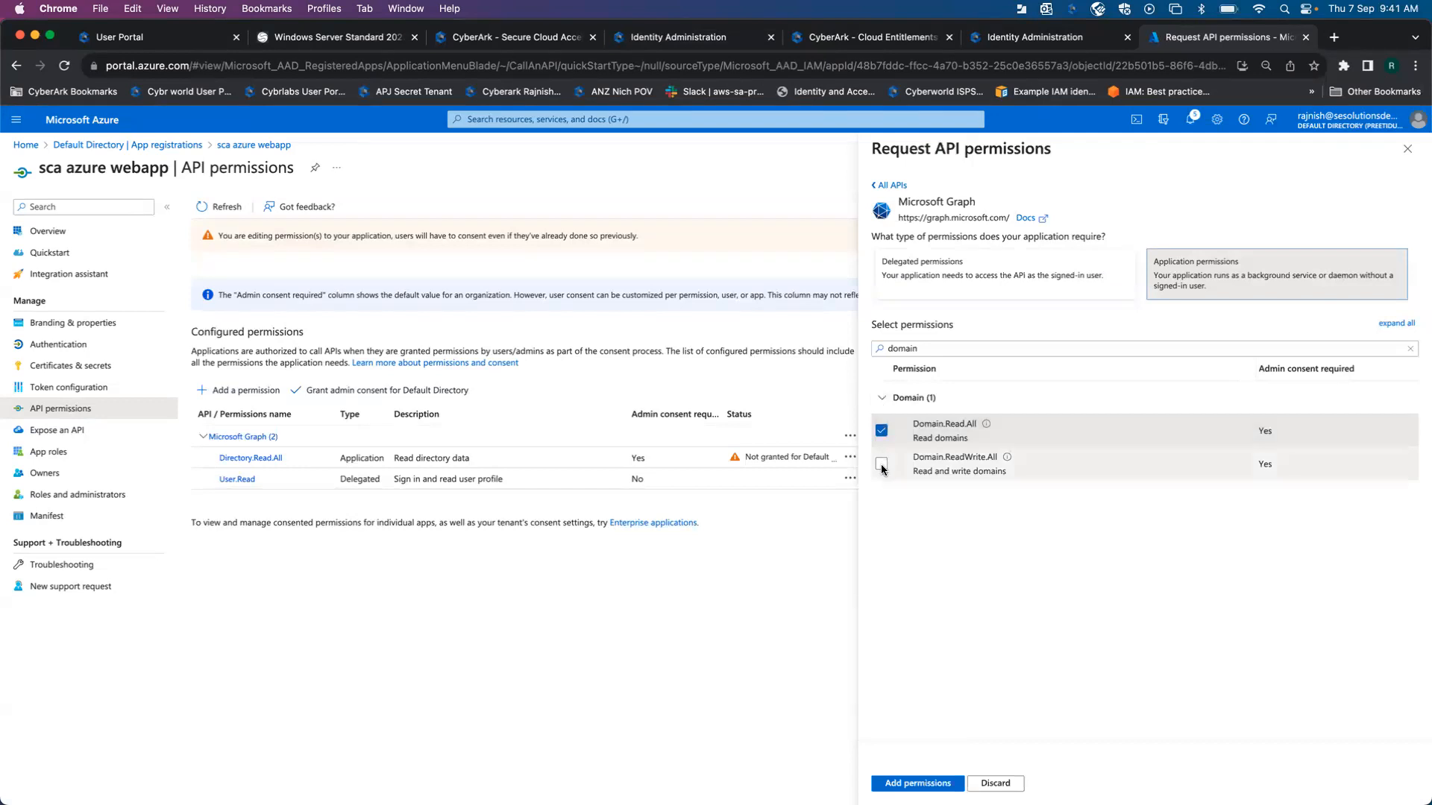
pyautogui.click(882, 464)
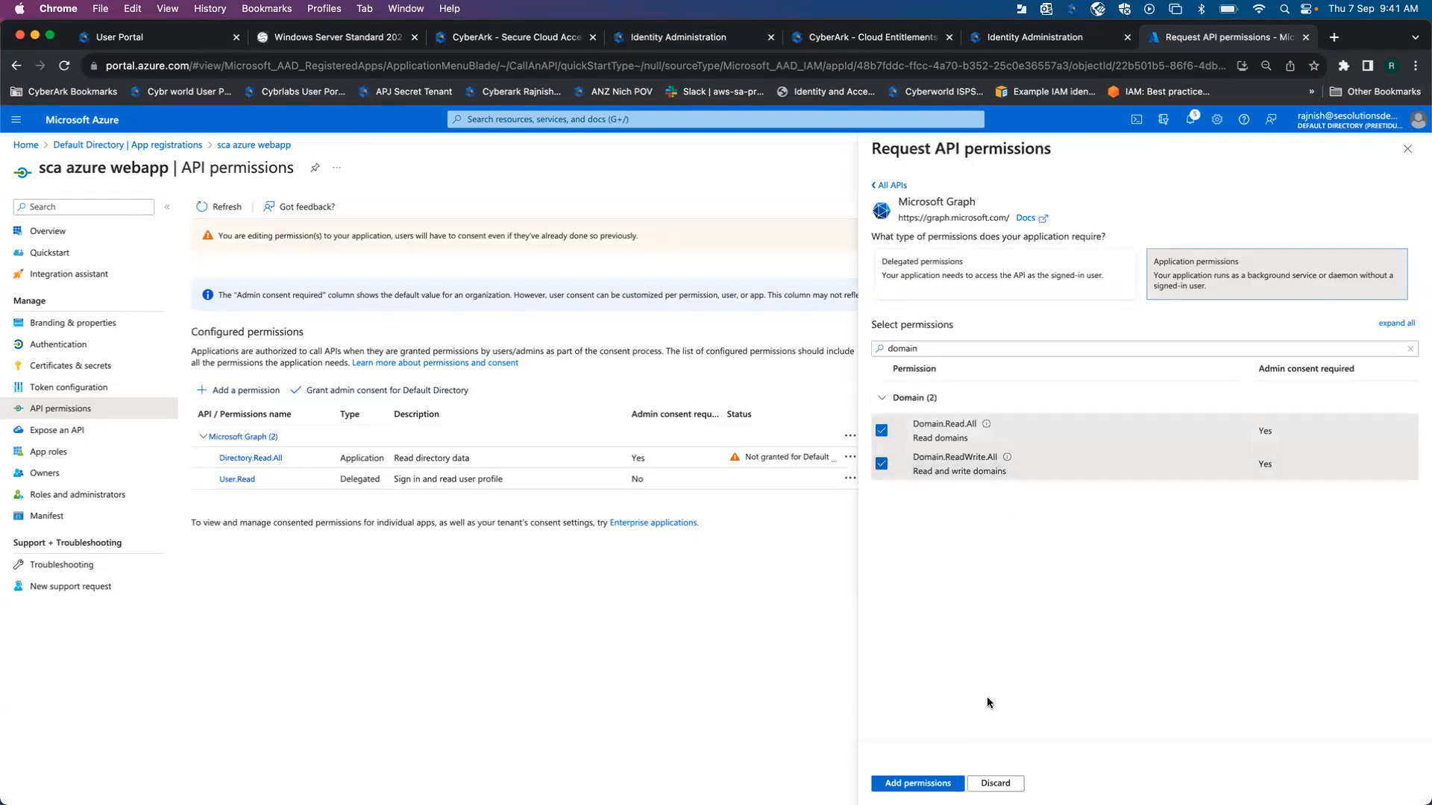
pyautogui.click(923, 783)
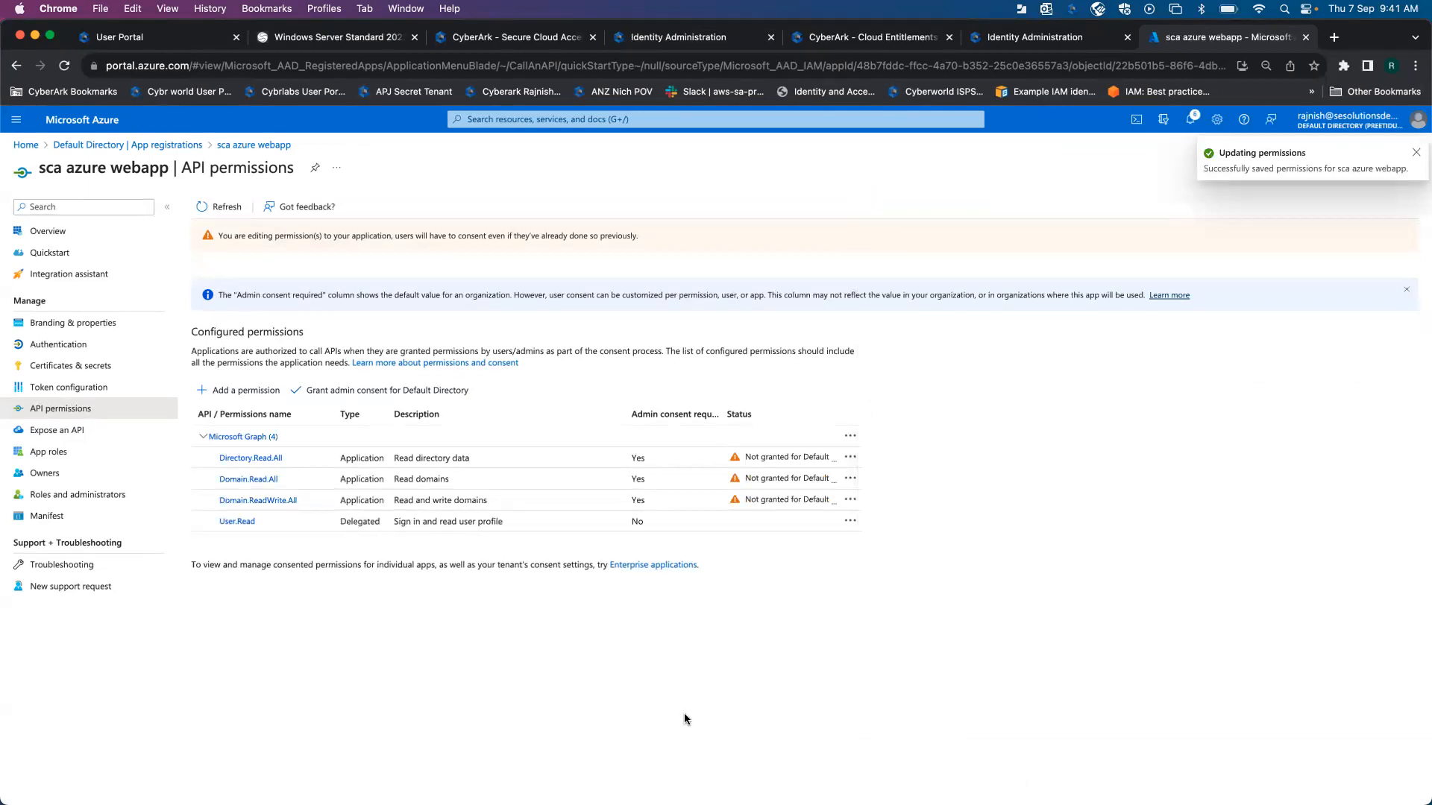
# - Add the Microsoft Graph delegated permission Directory.Read.All to sca azure webapp and grant admin consent for Default Directory
pyautogui.click(248, 393)
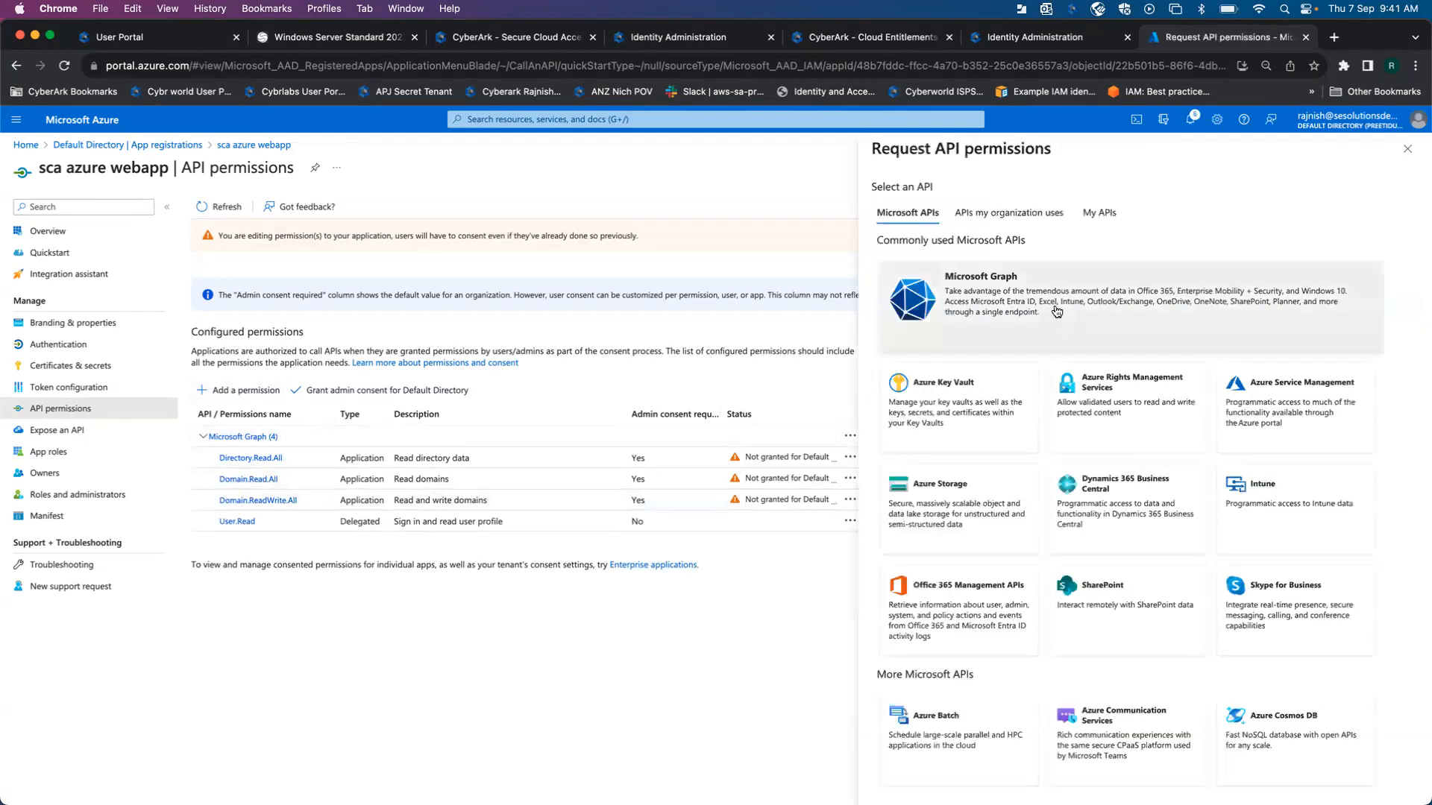
pyautogui.click(1055, 311)
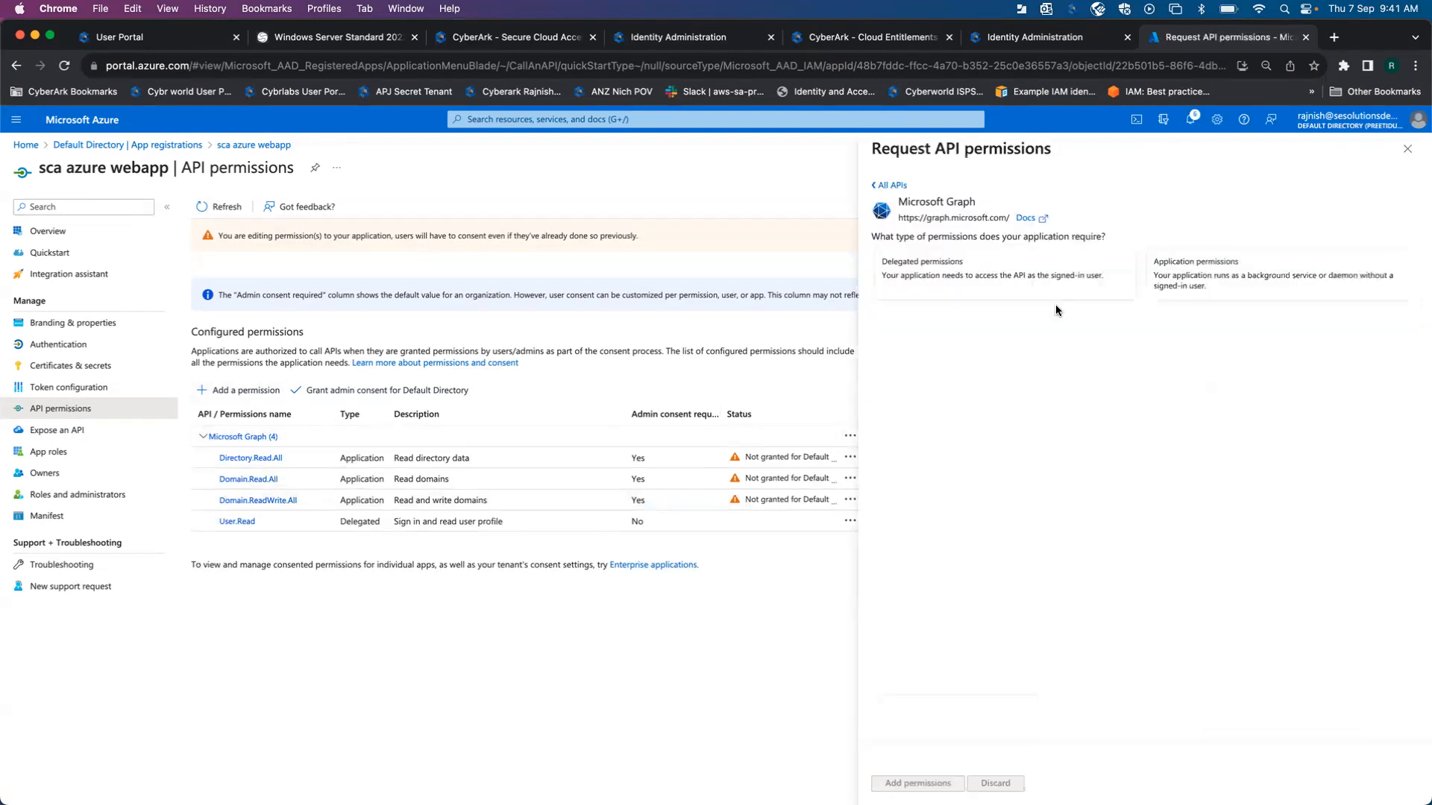
pyautogui.click(1008, 274)
pyautogui.click(951, 351)
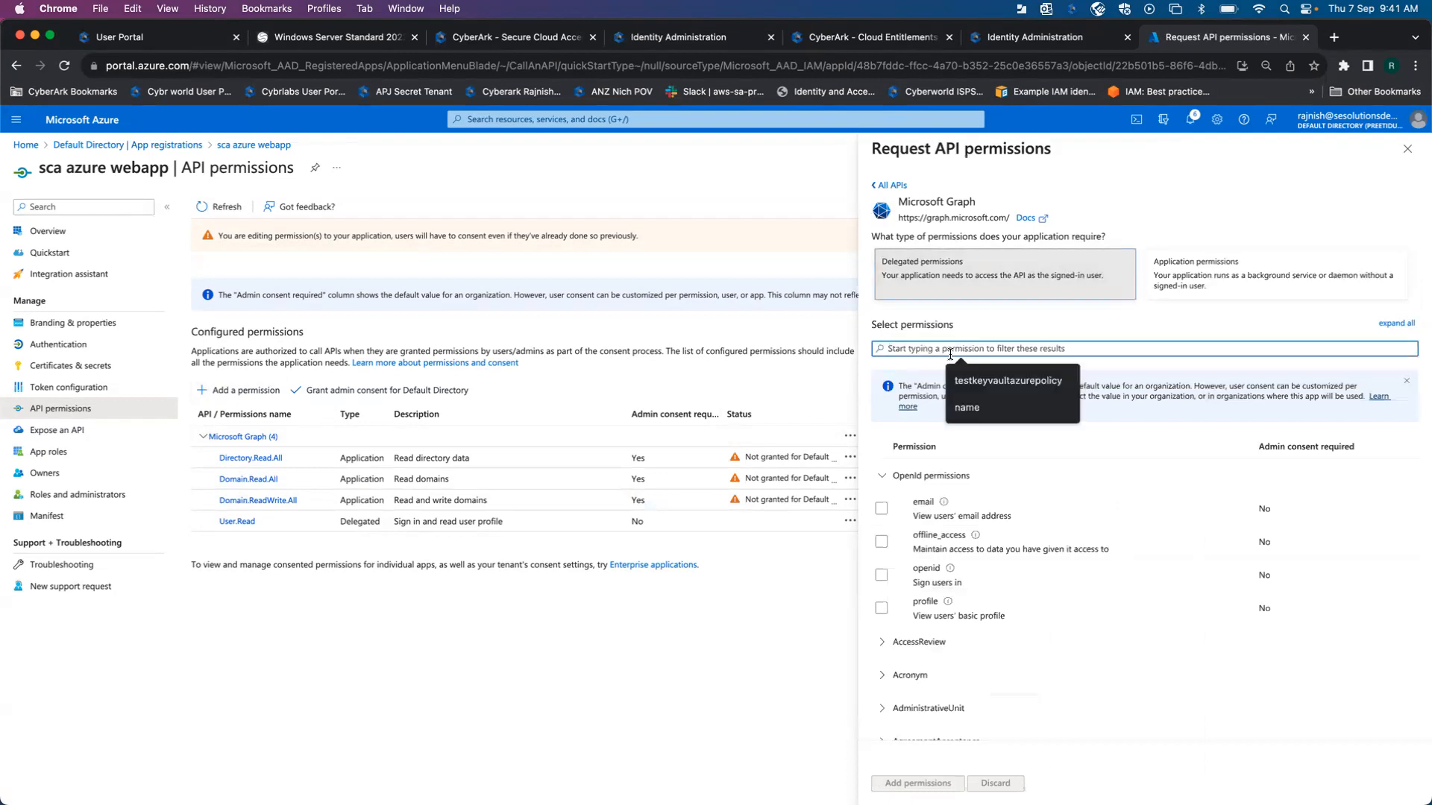
pyautogui.write('directory.read')
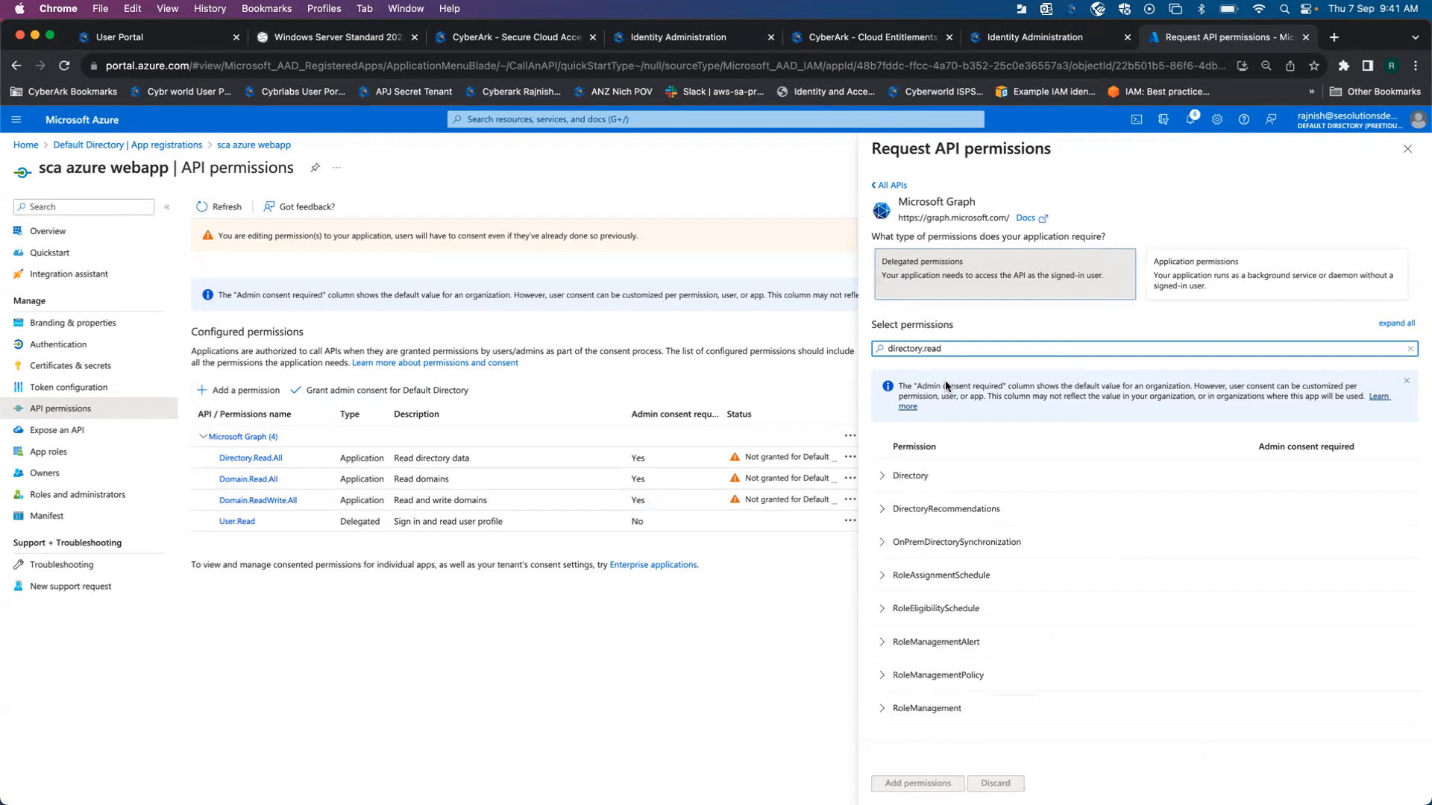
pyautogui.click(882, 478)
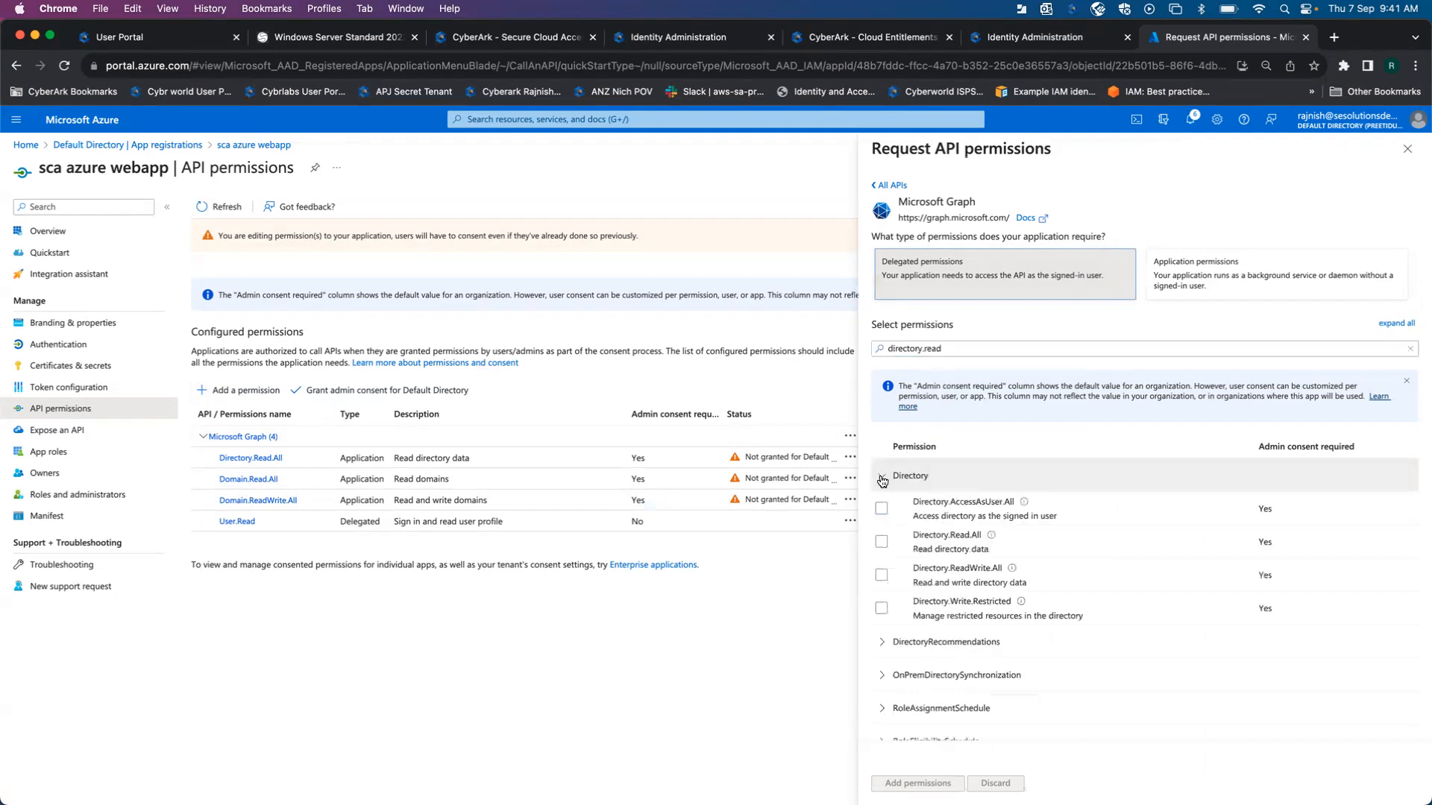
pyautogui.click(881, 542)
pyautogui.click(948, 783)
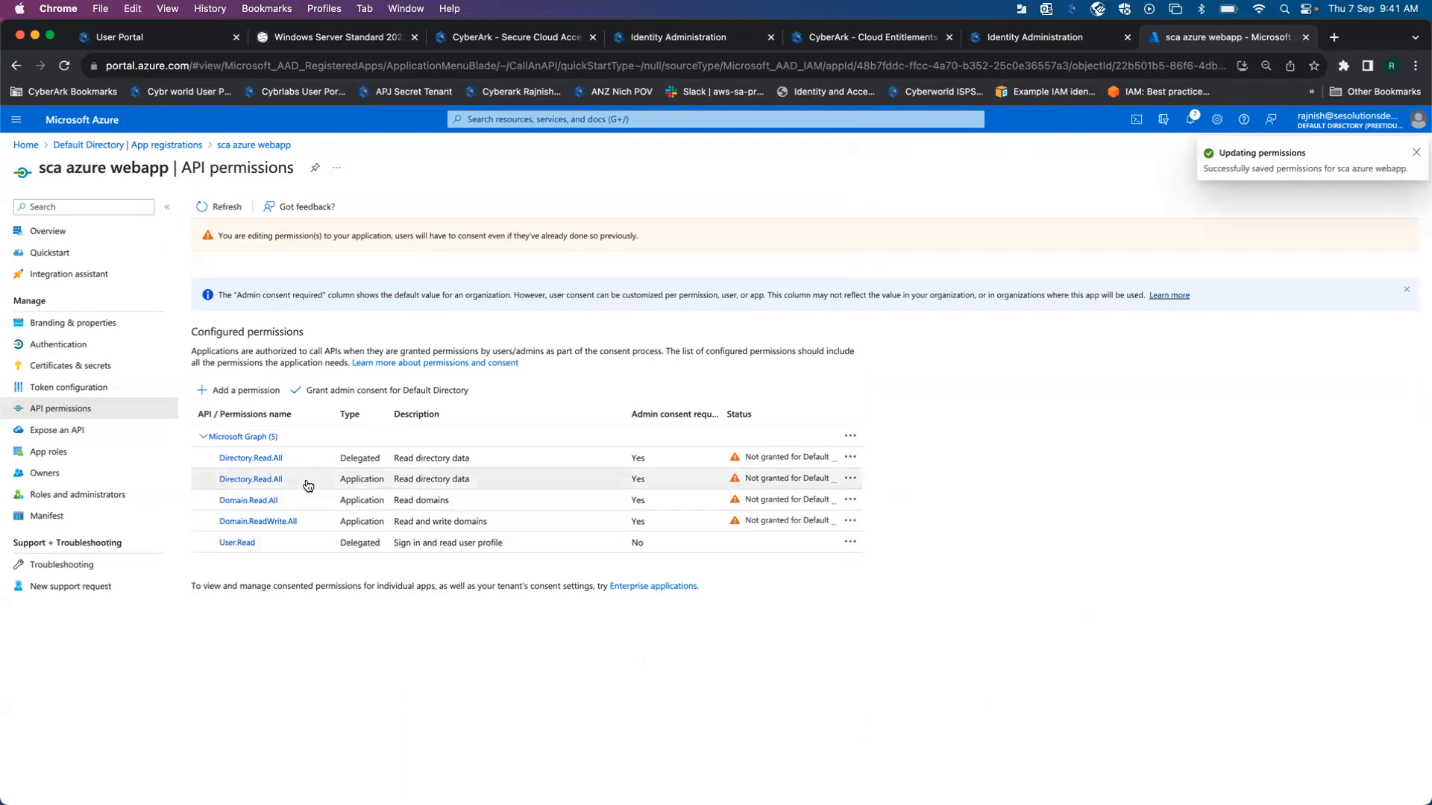
pyautogui.click(365, 396)
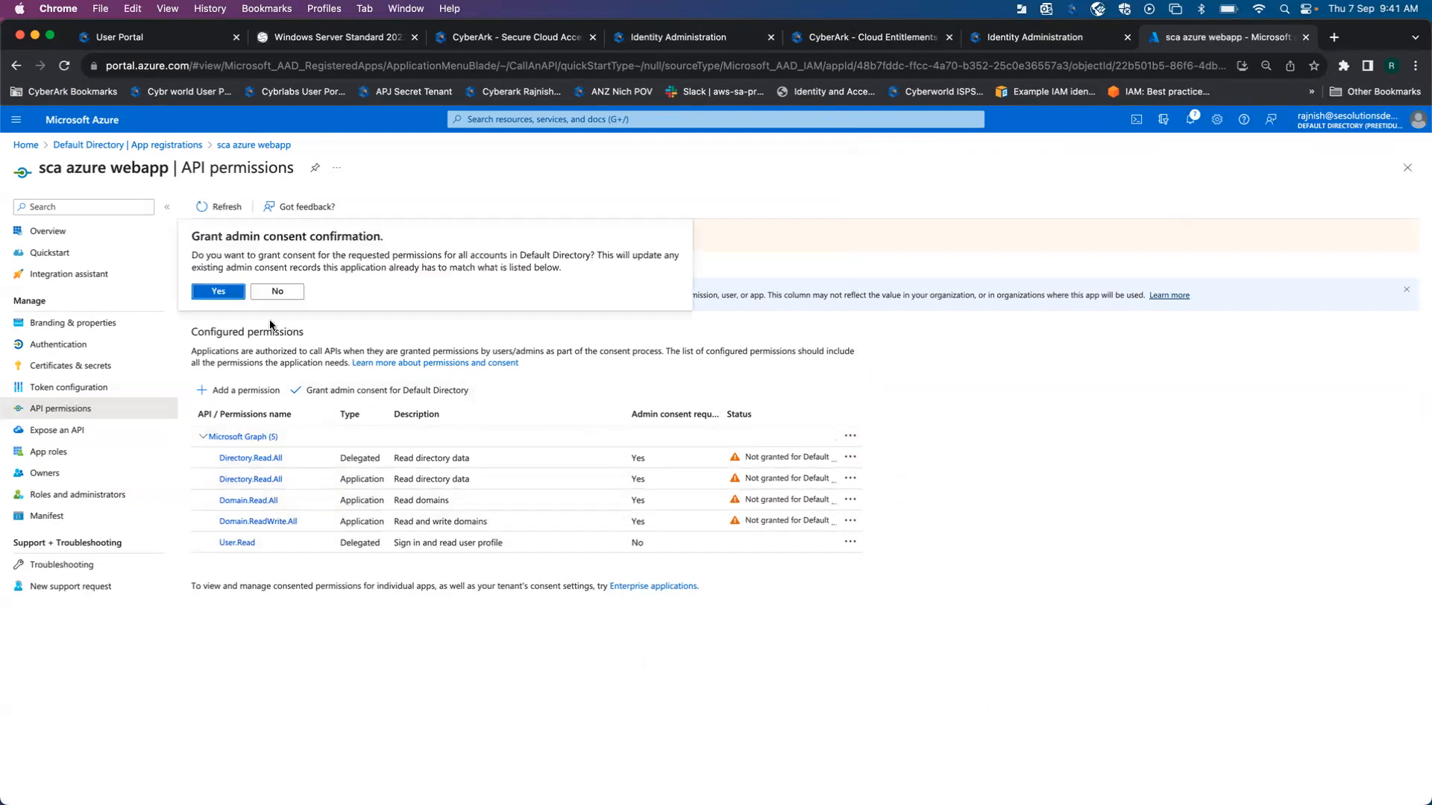
pyautogui.click(227, 299)
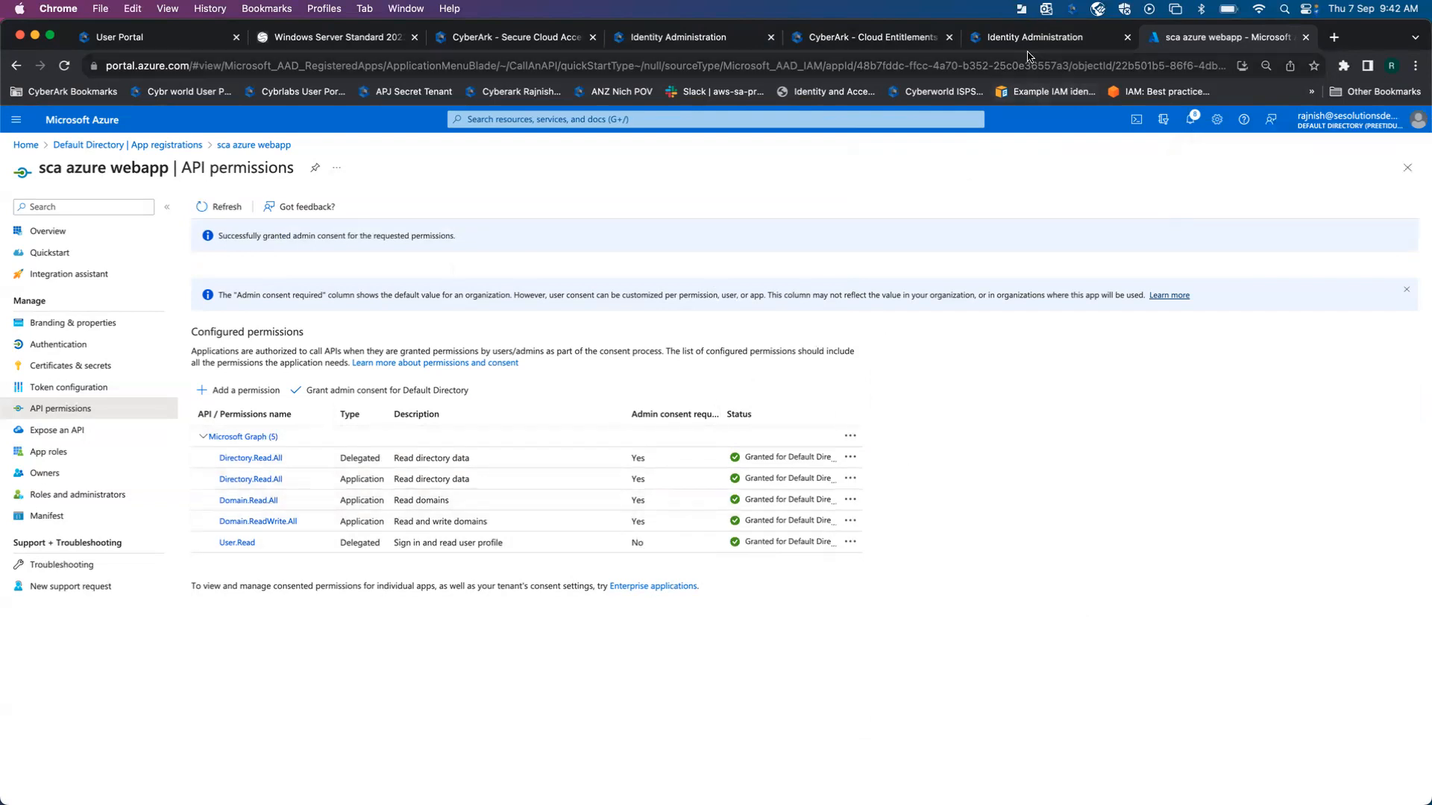
# - Back in CyberArk Identity Administration, try to save the Microsoft Azure Portal app's Application Settings with the token-based credentials
pyautogui.click(695, 37)
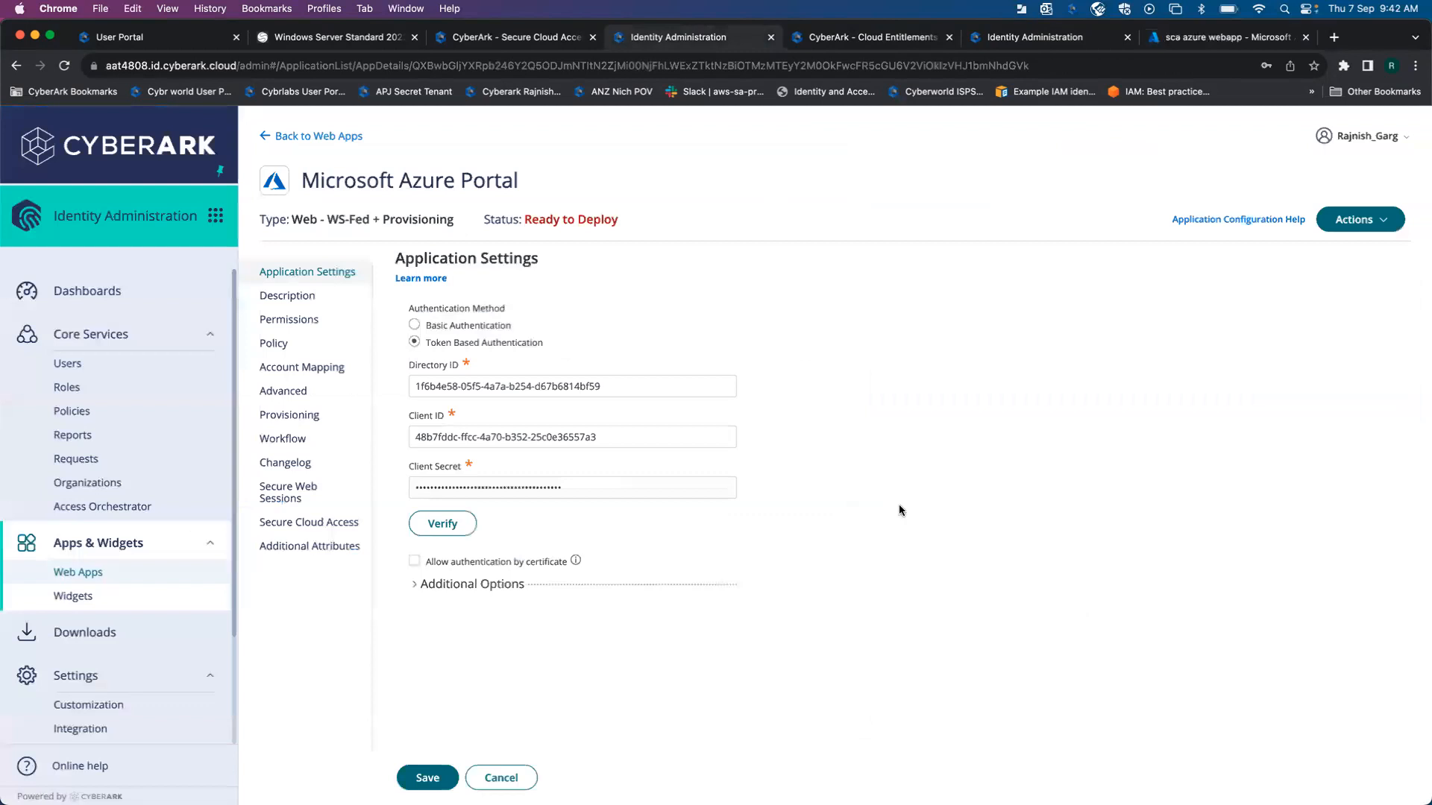
pyautogui.click(416, 776)
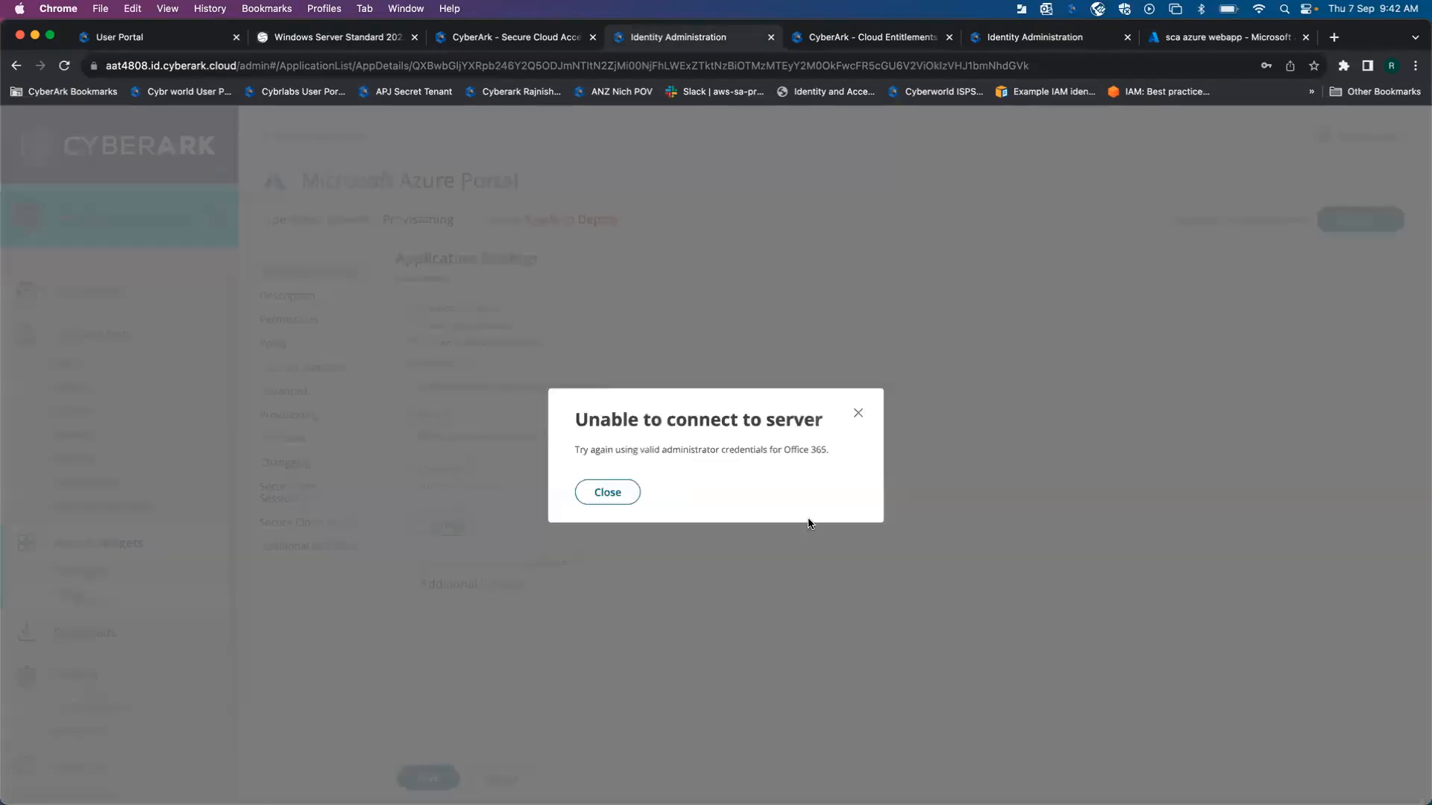
pyautogui.click(607, 493)
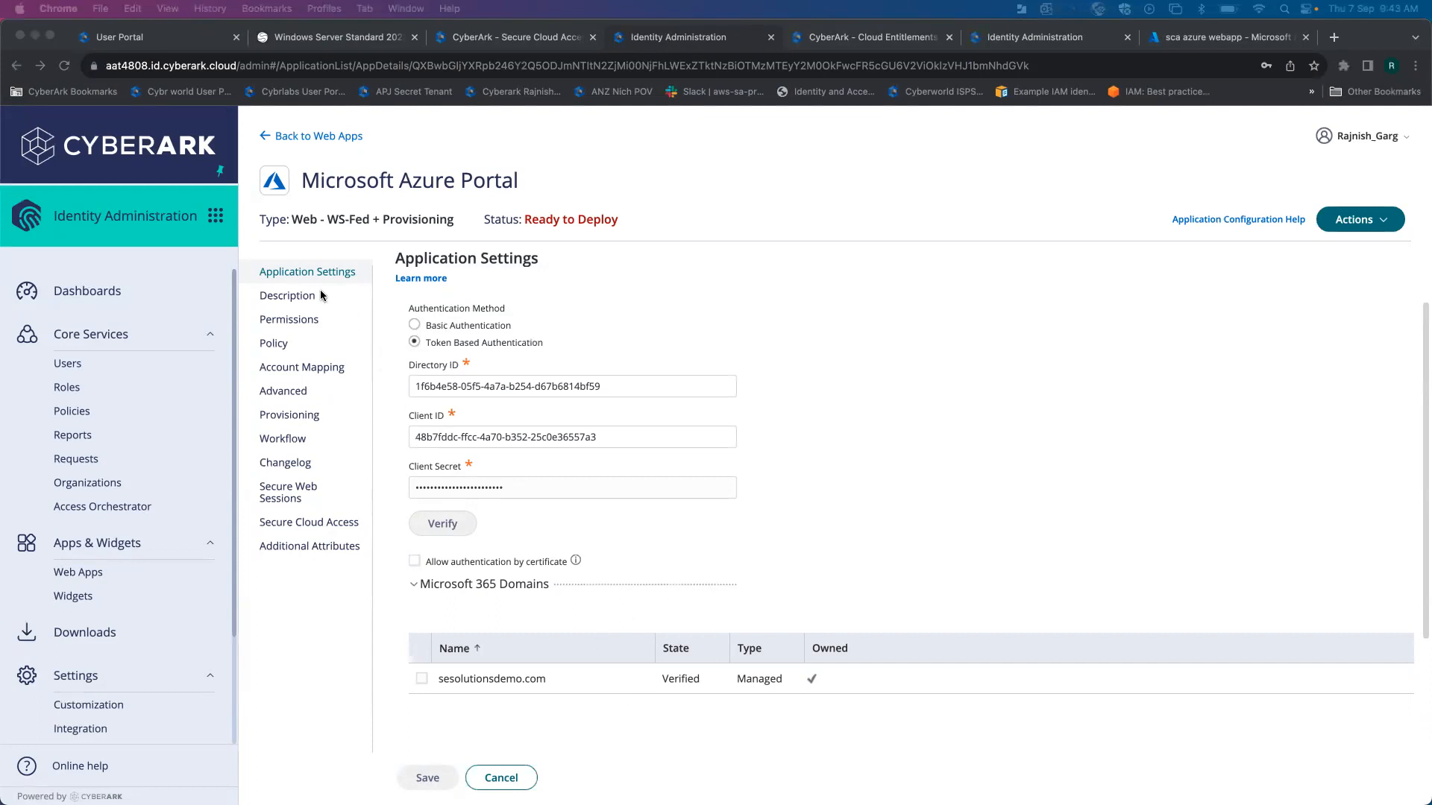
pyautogui.click(818, 355)
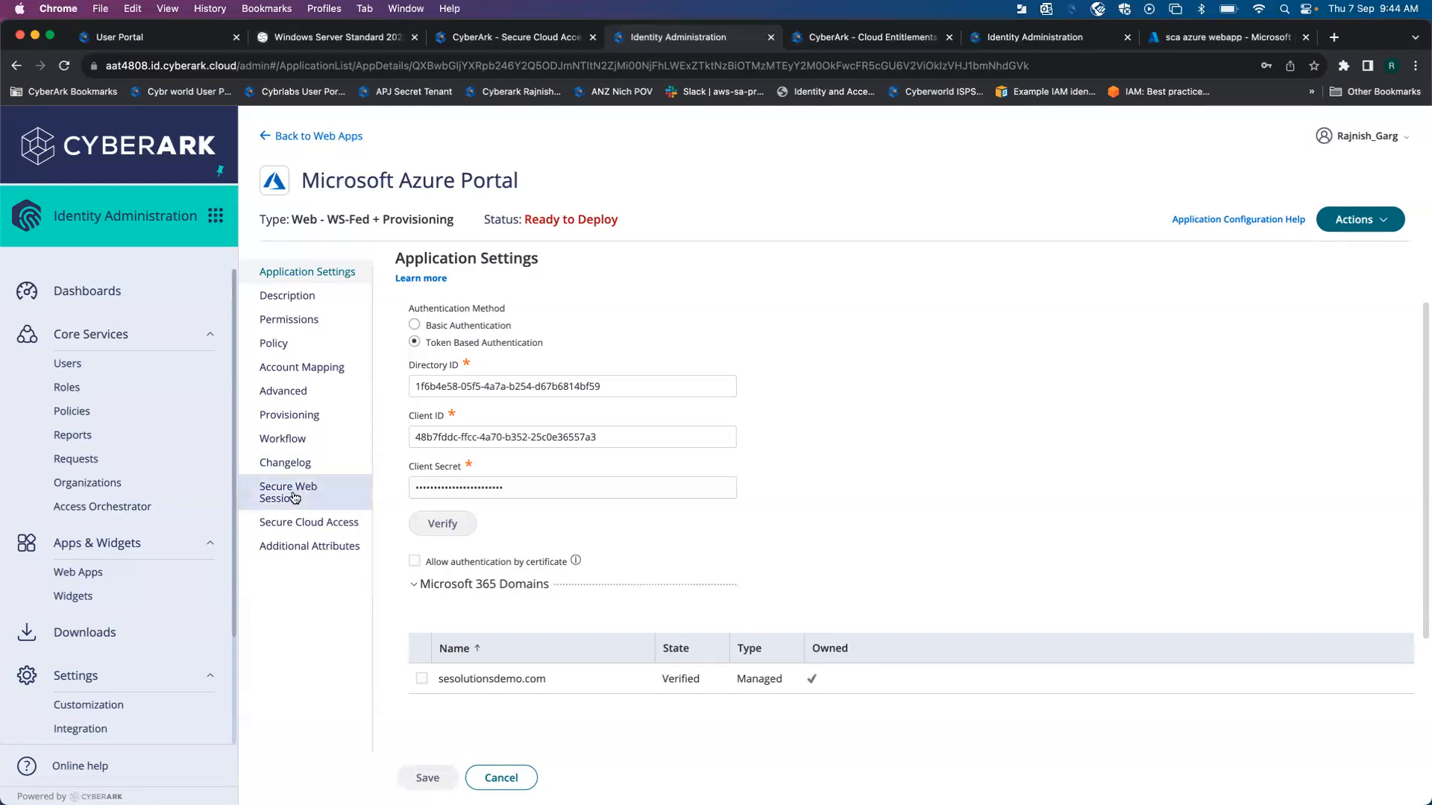
# - Enable Secure Cloud Access and Secure Web Sessions for the Microsoft Azure Portal app, accepting the Secure Web Sessions confirmation
pyautogui.click(294, 522)
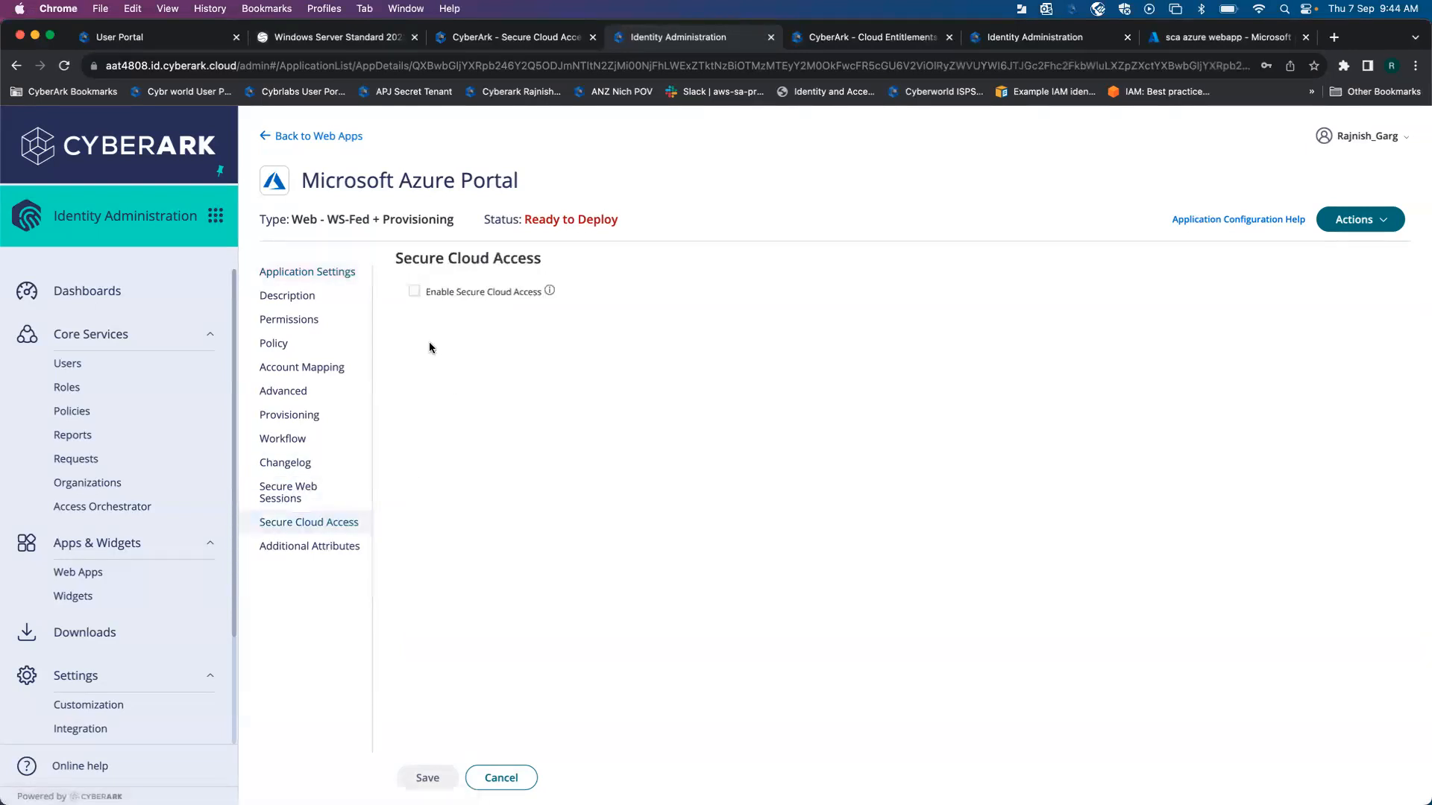
pyautogui.click(414, 292)
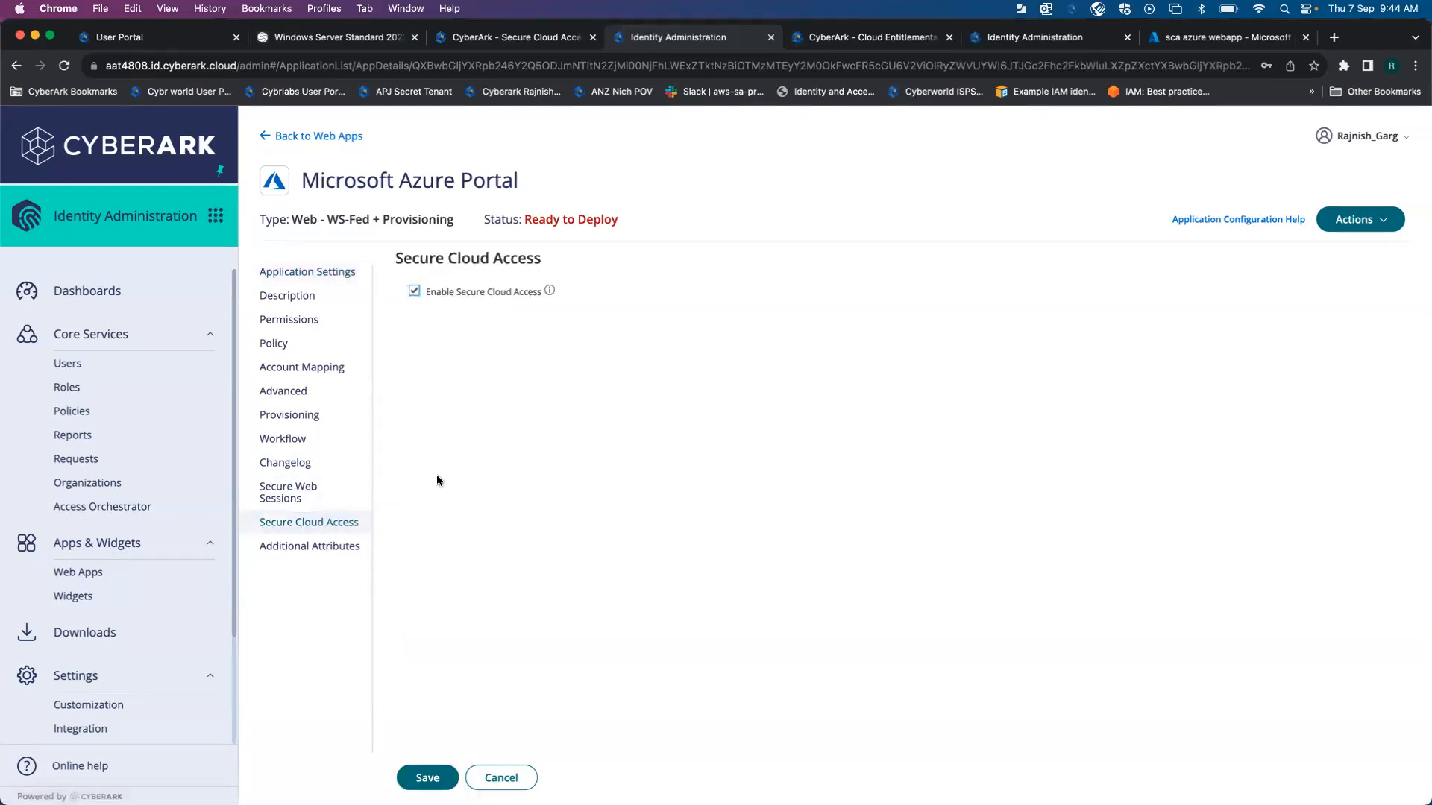
pyautogui.click(286, 493)
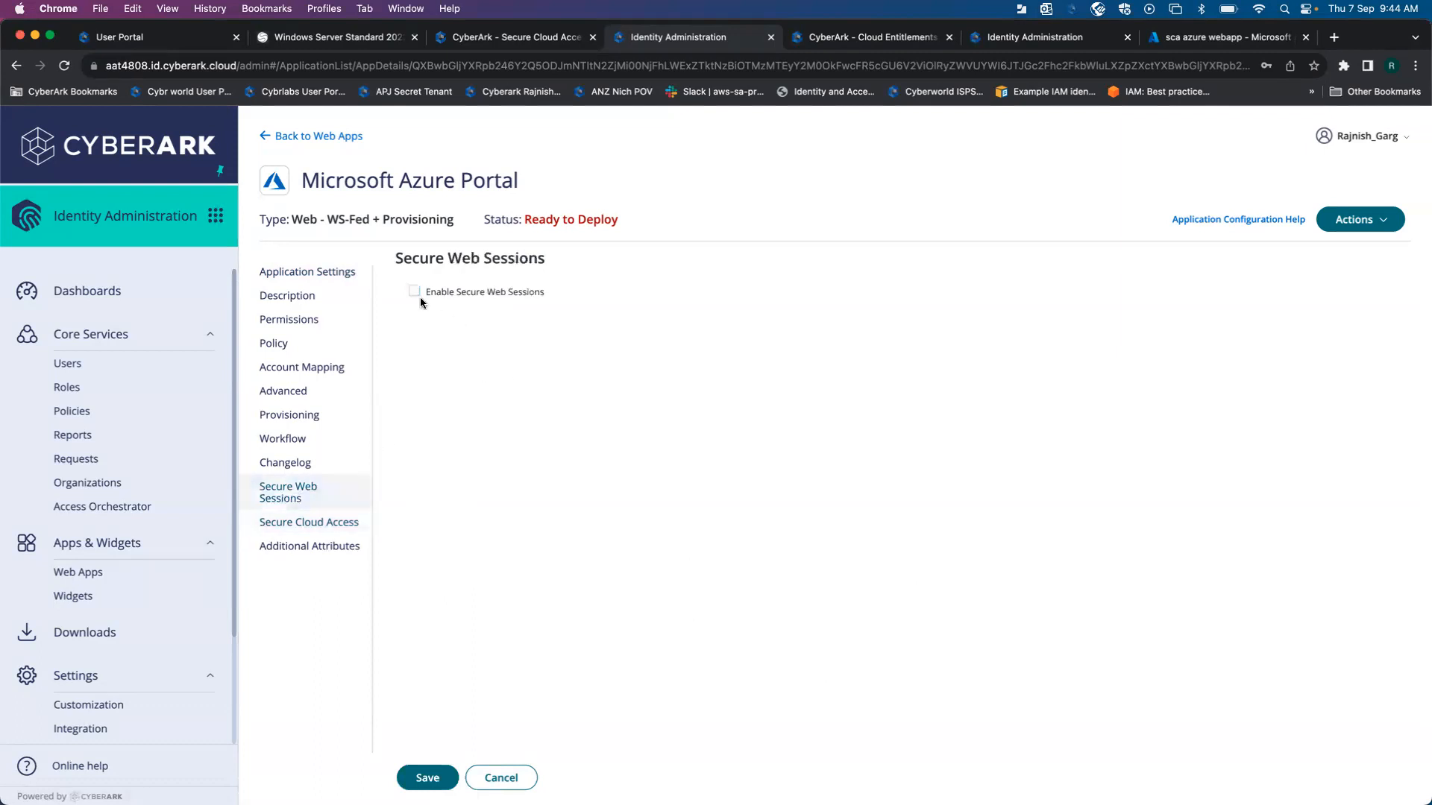
pyautogui.click(411, 290)
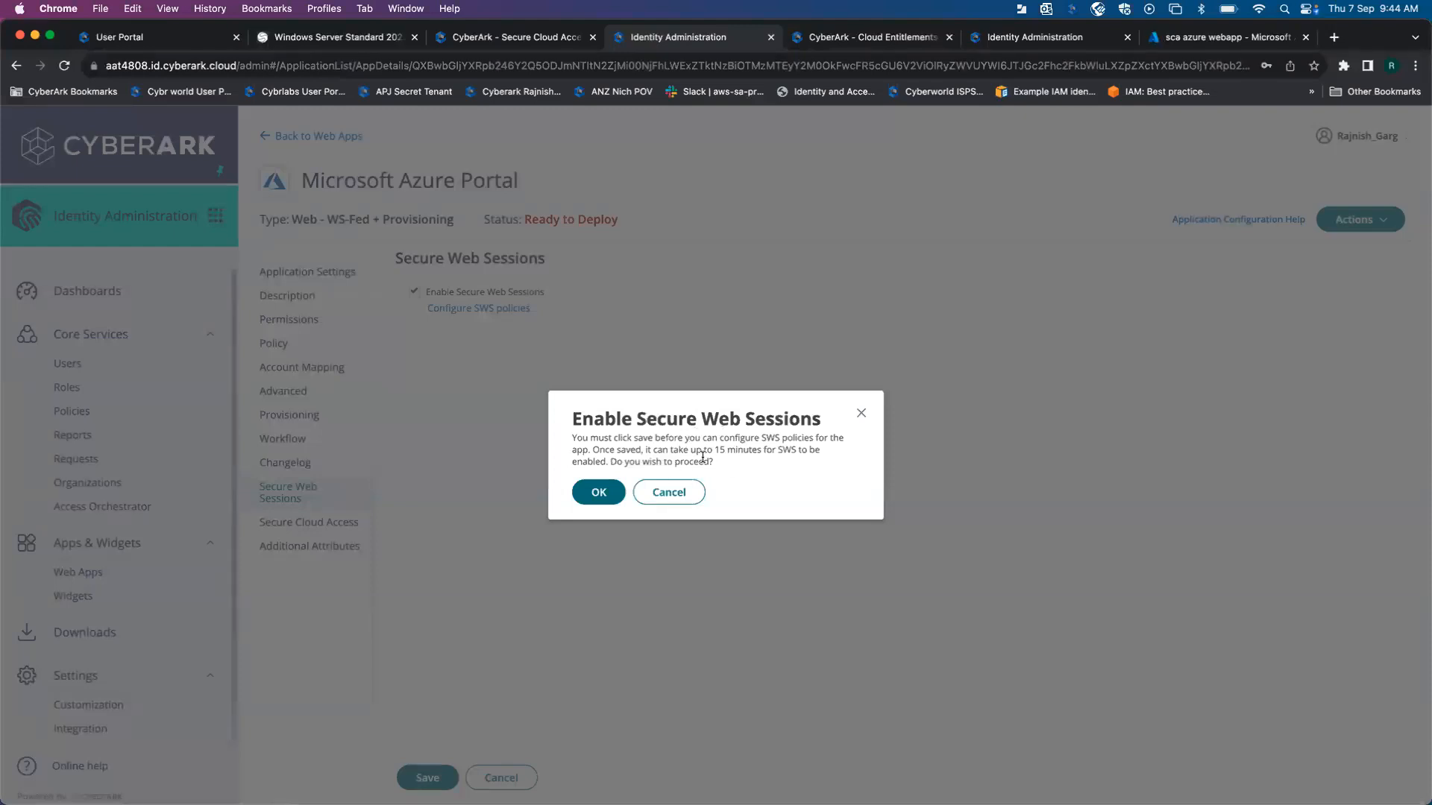
pyautogui.click(597, 492)
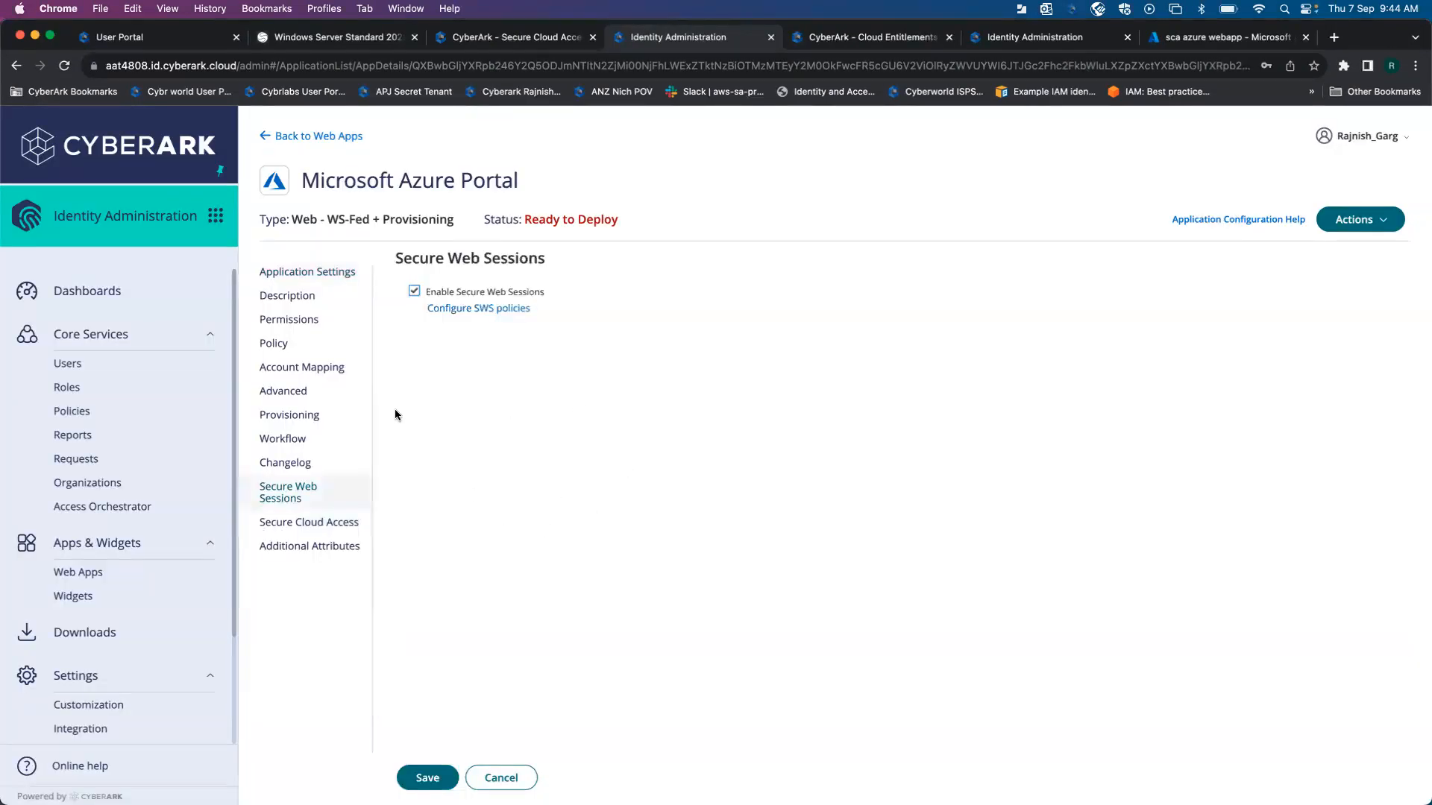
# - Add the AWScloud directory group to the Microsoft Azure Portal app's permissions with Grant and View enabled, and save the app
pyautogui.click(295, 416)
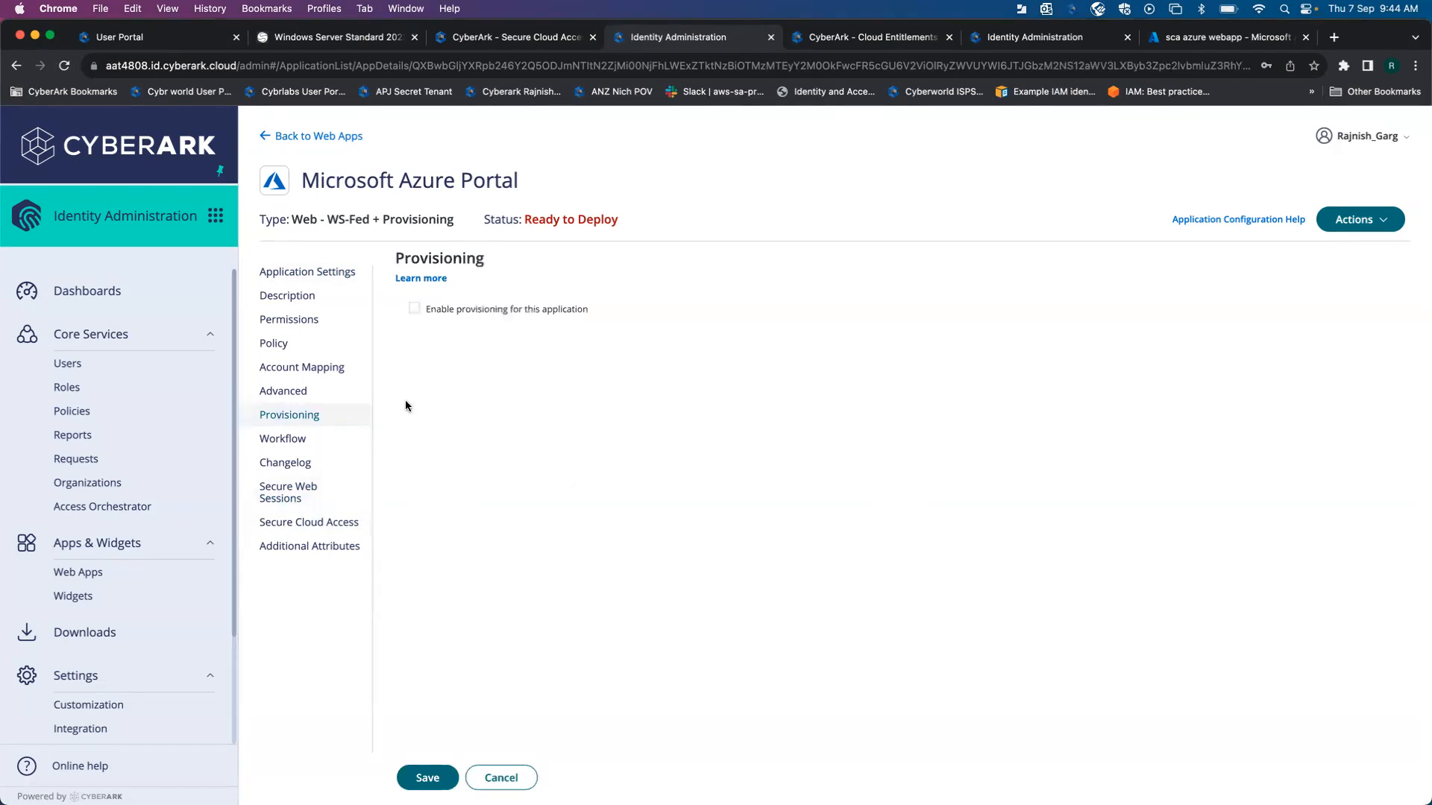
pyautogui.click(296, 321)
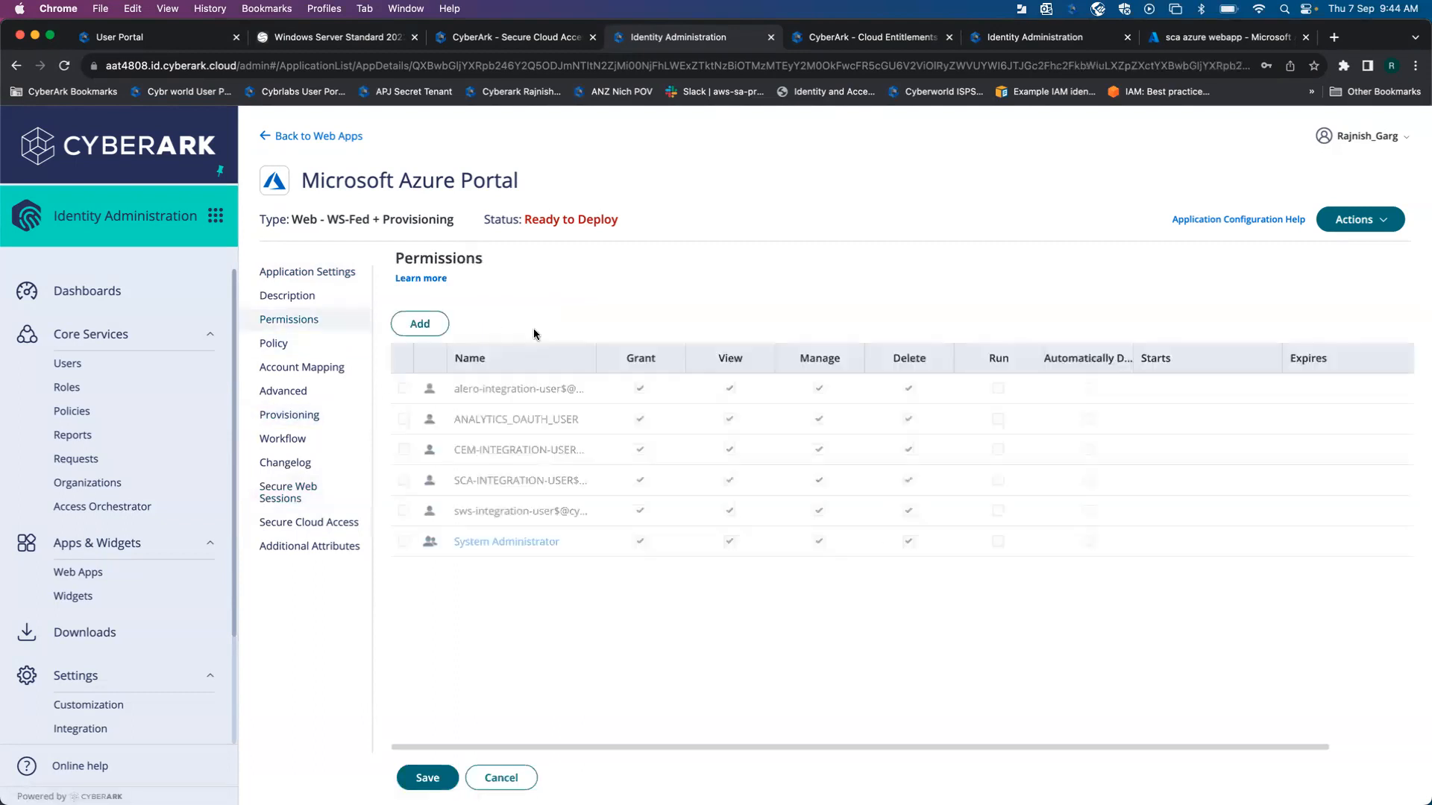
pyautogui.click(419, 325)
pyautogui.write('aws')
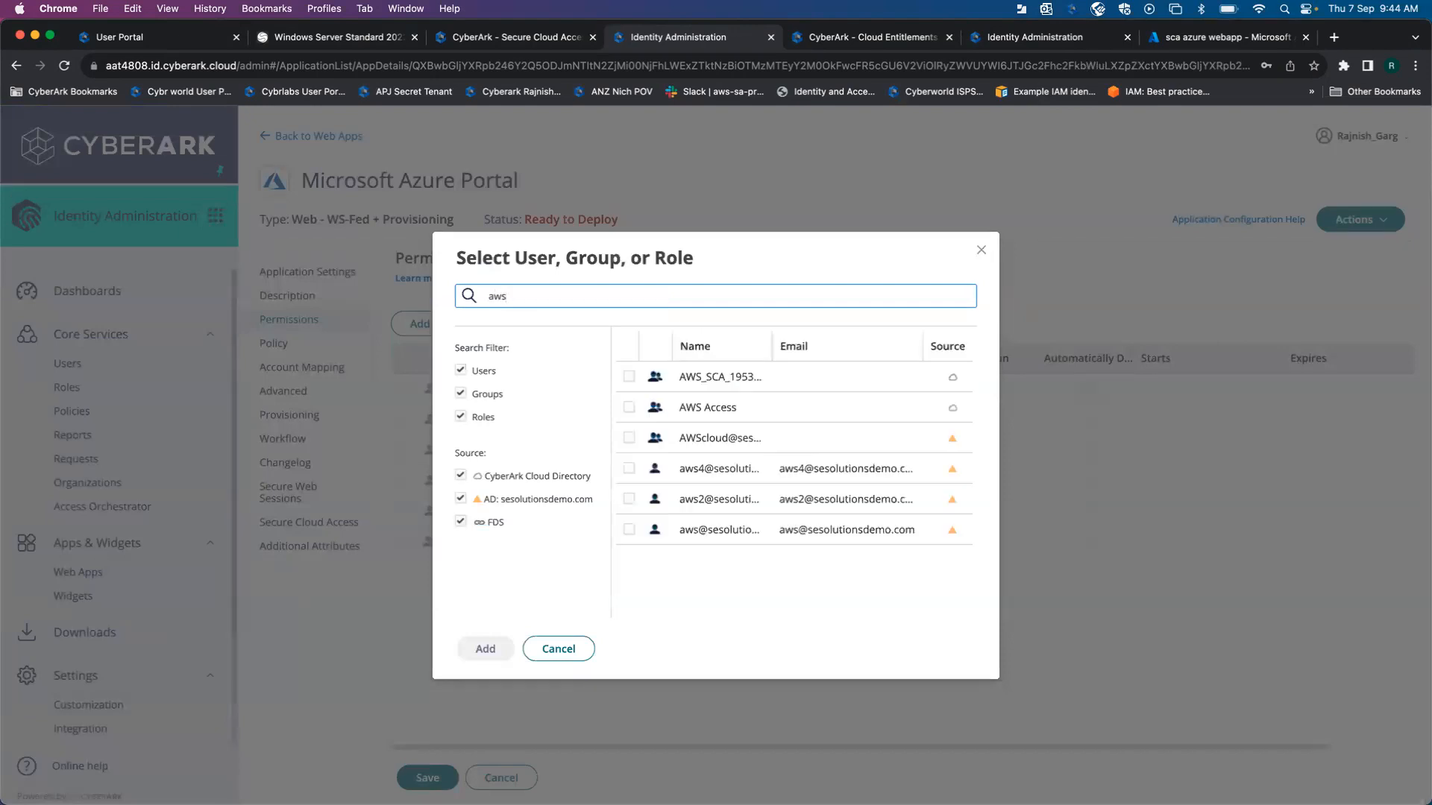
pyautogui.click(629, 442)
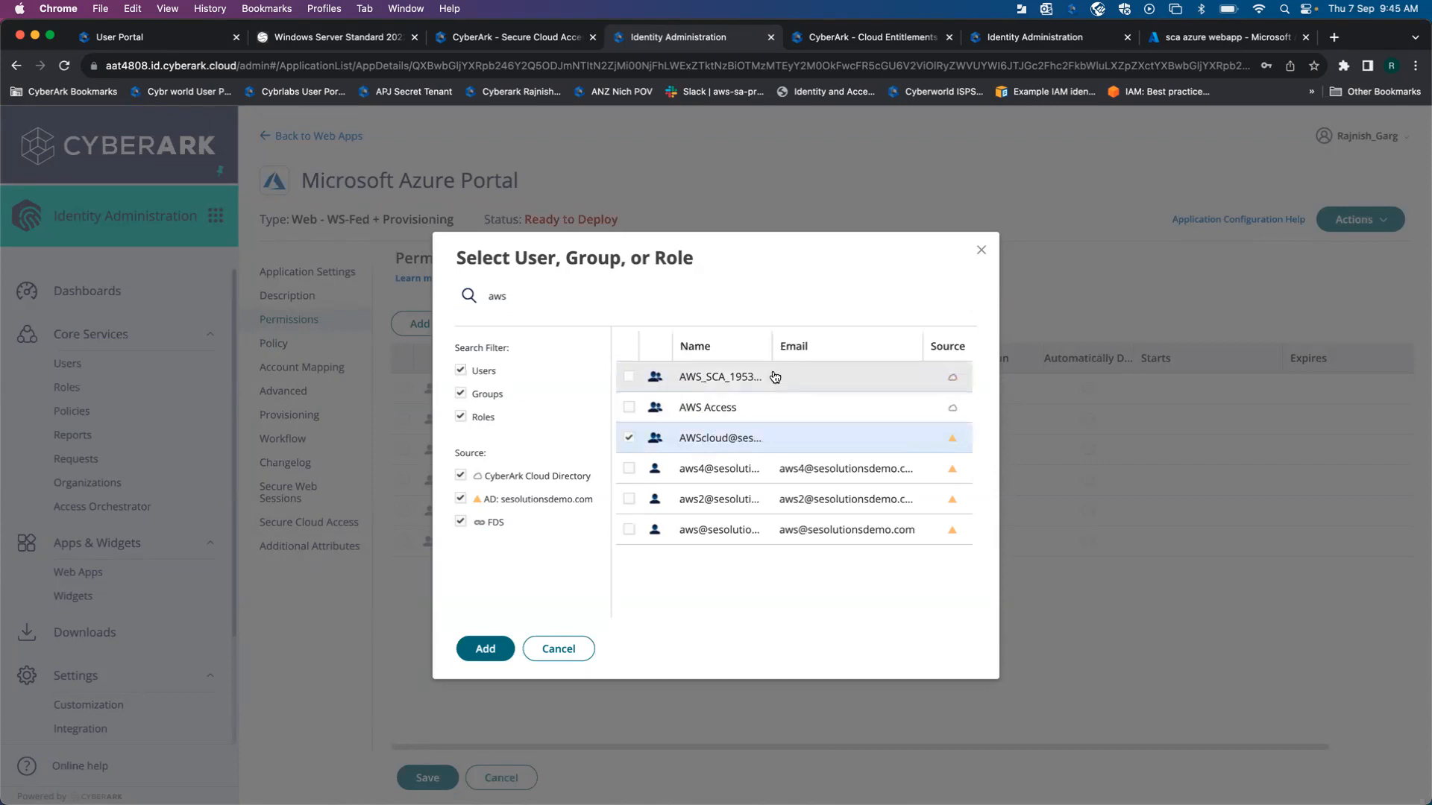
pyautogui.moveTo(776, 345); pyautogui.dragTo(815, 346)
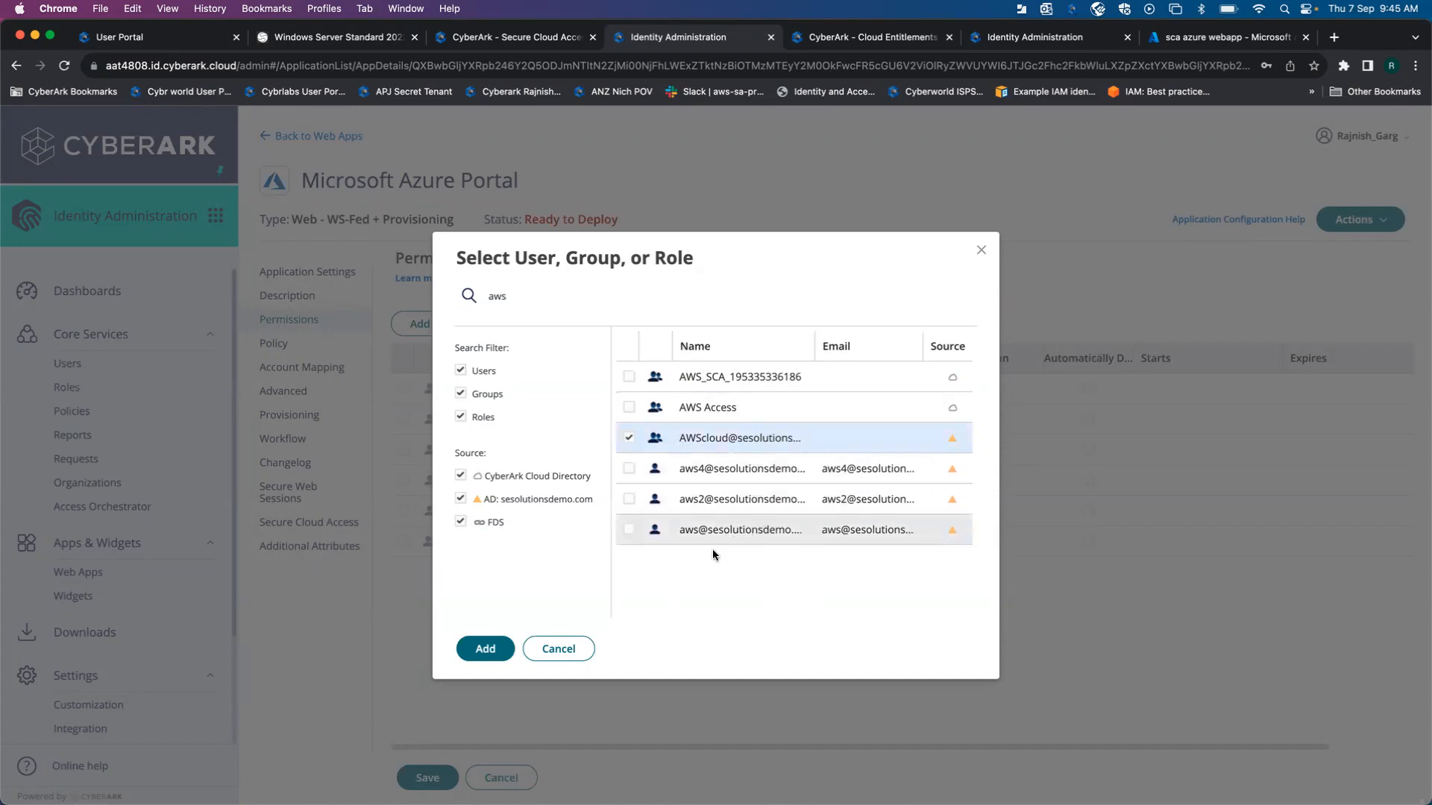
pyautogui.click(483, 649)
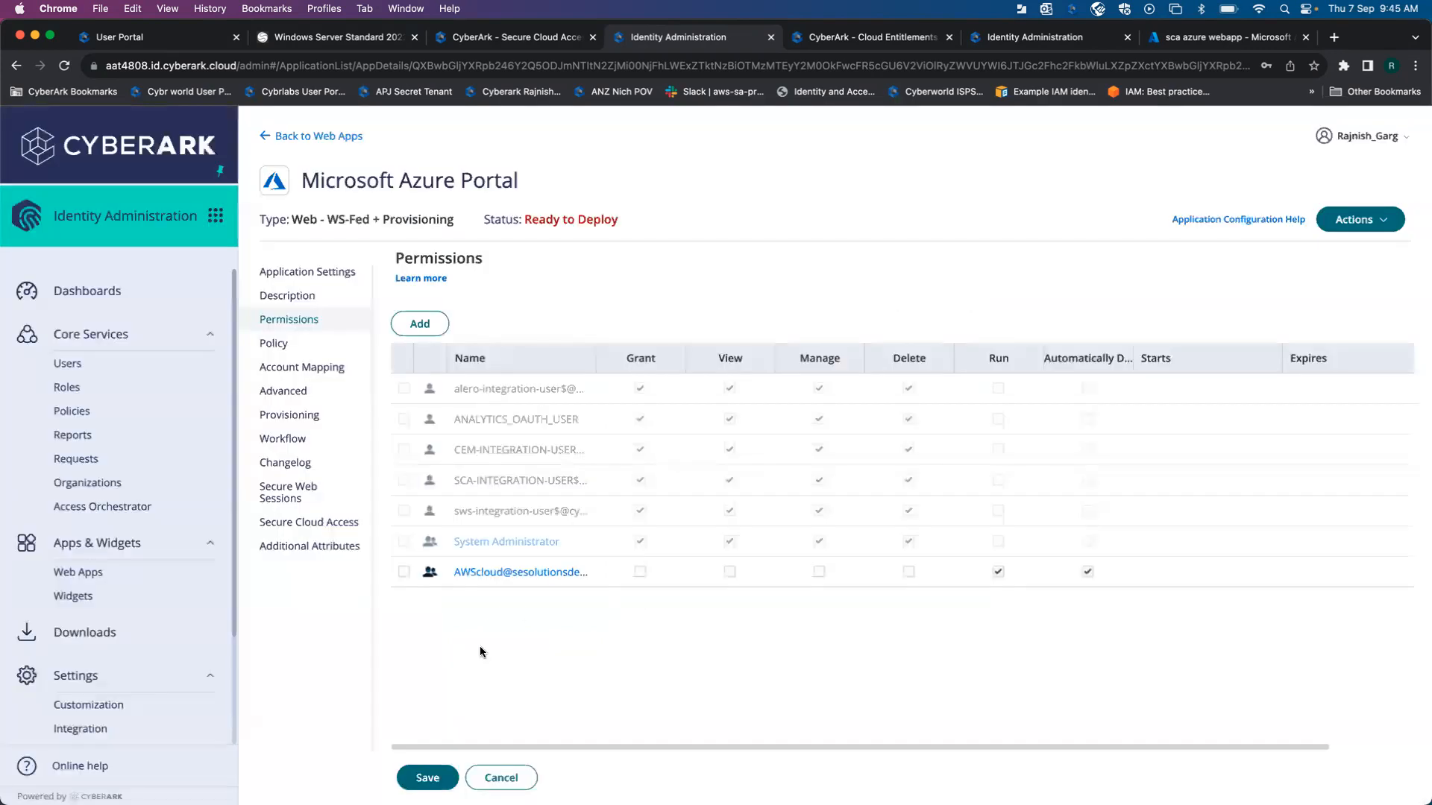
pyautogui.click(732, 573)
pyautogui.click(422, 779)
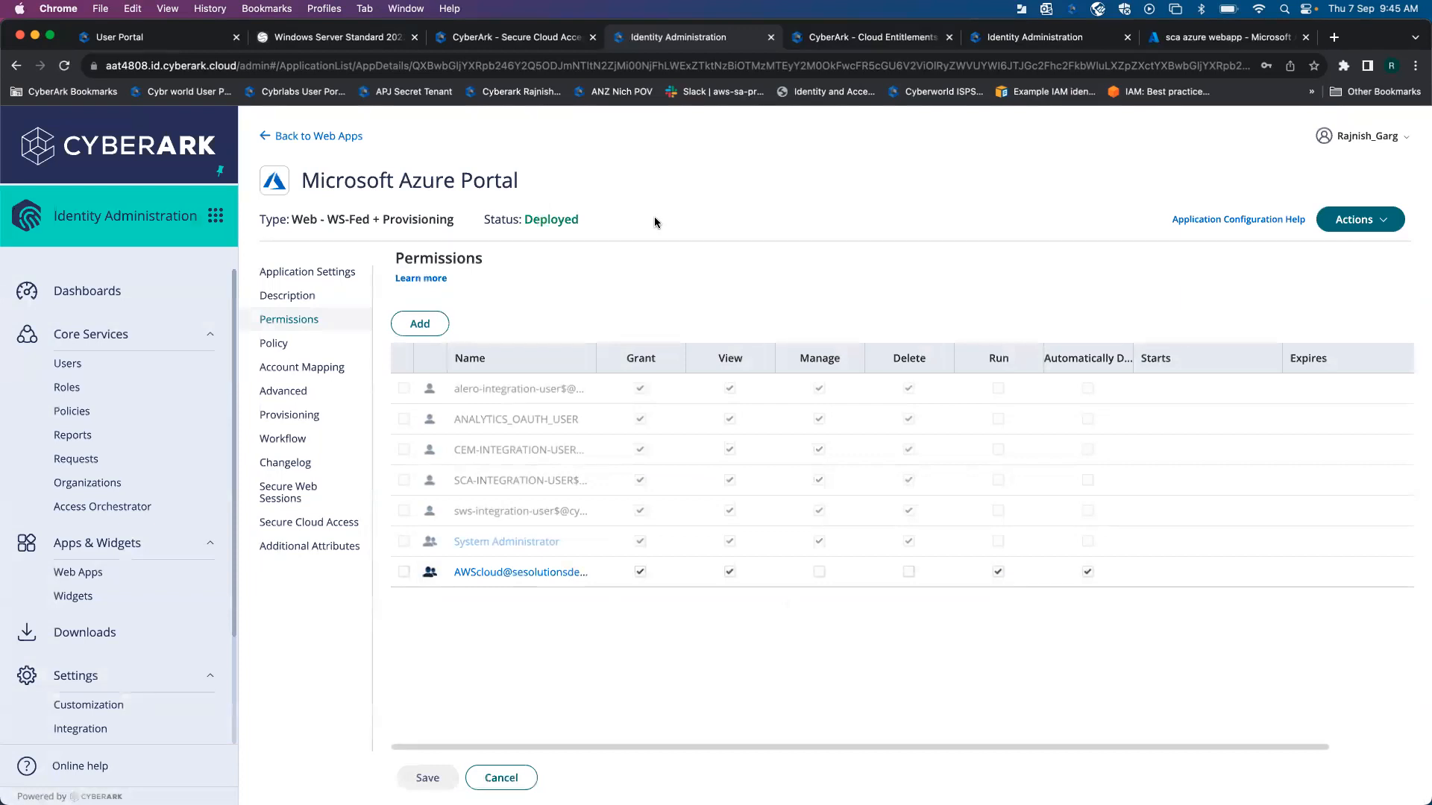
# - Review the app's Secure Cloud Access and Secure Web Sessions settings and return to the Web Apps list
pyautogui.click(293, 522)
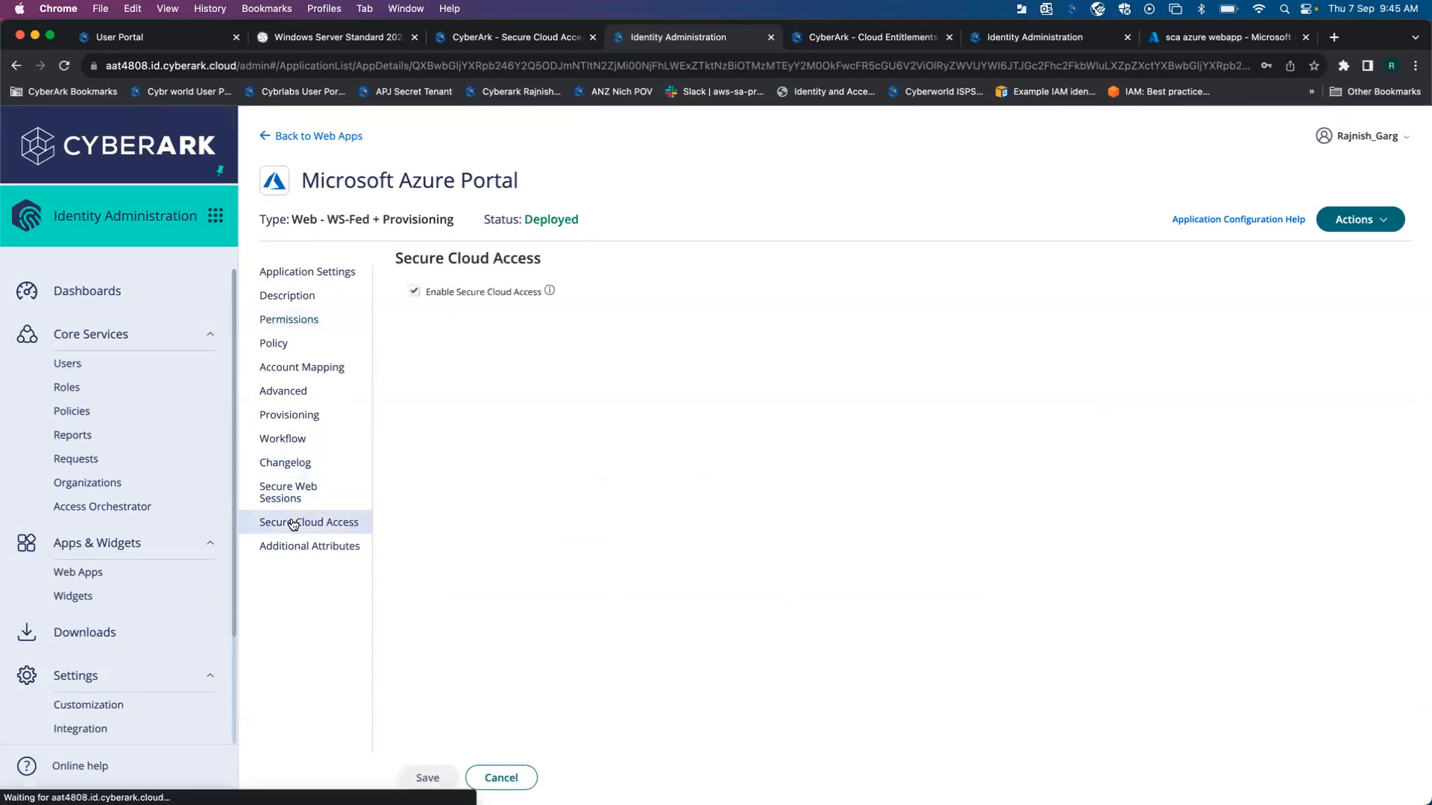
pyautogui.click(289, 493)
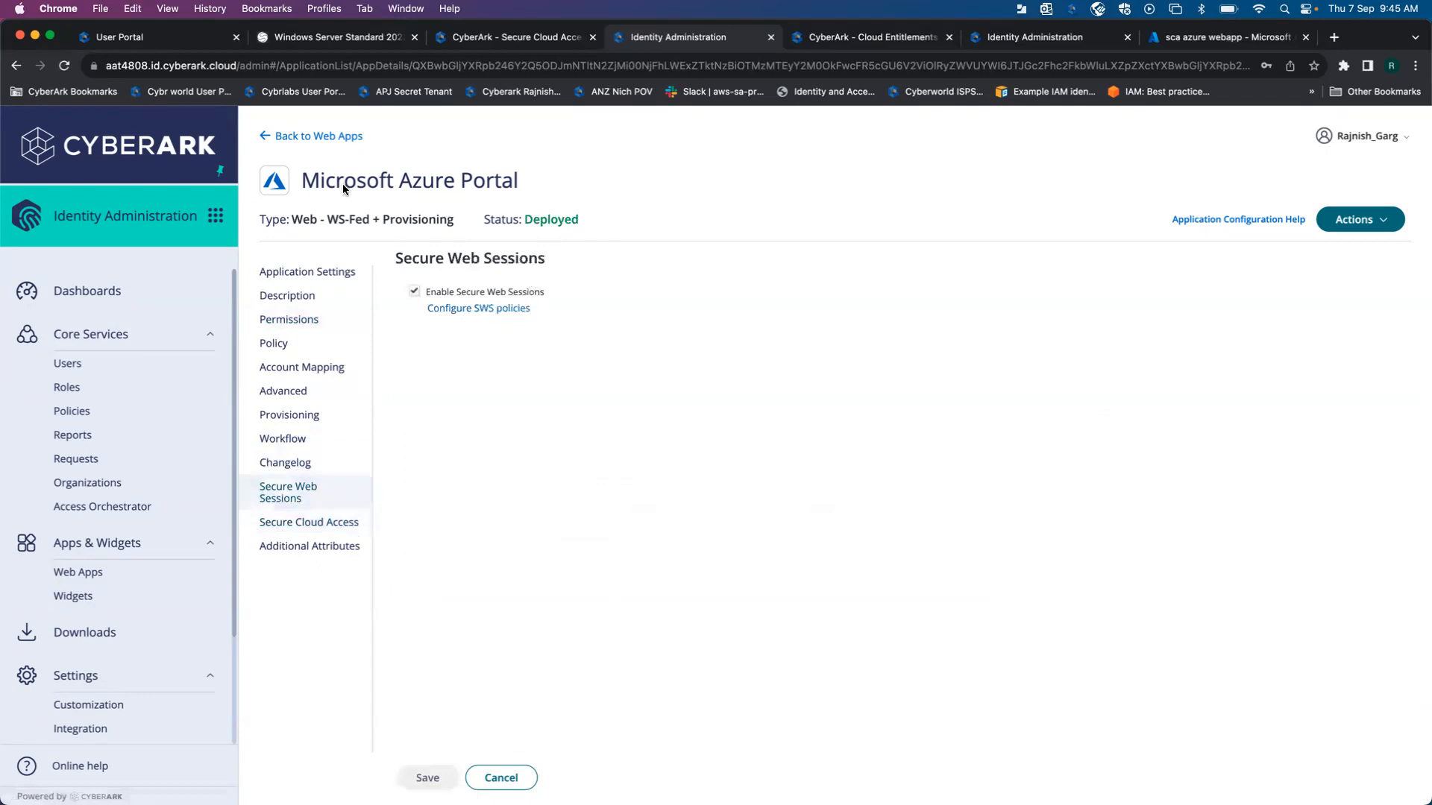
pyautogui.click(313, 137)
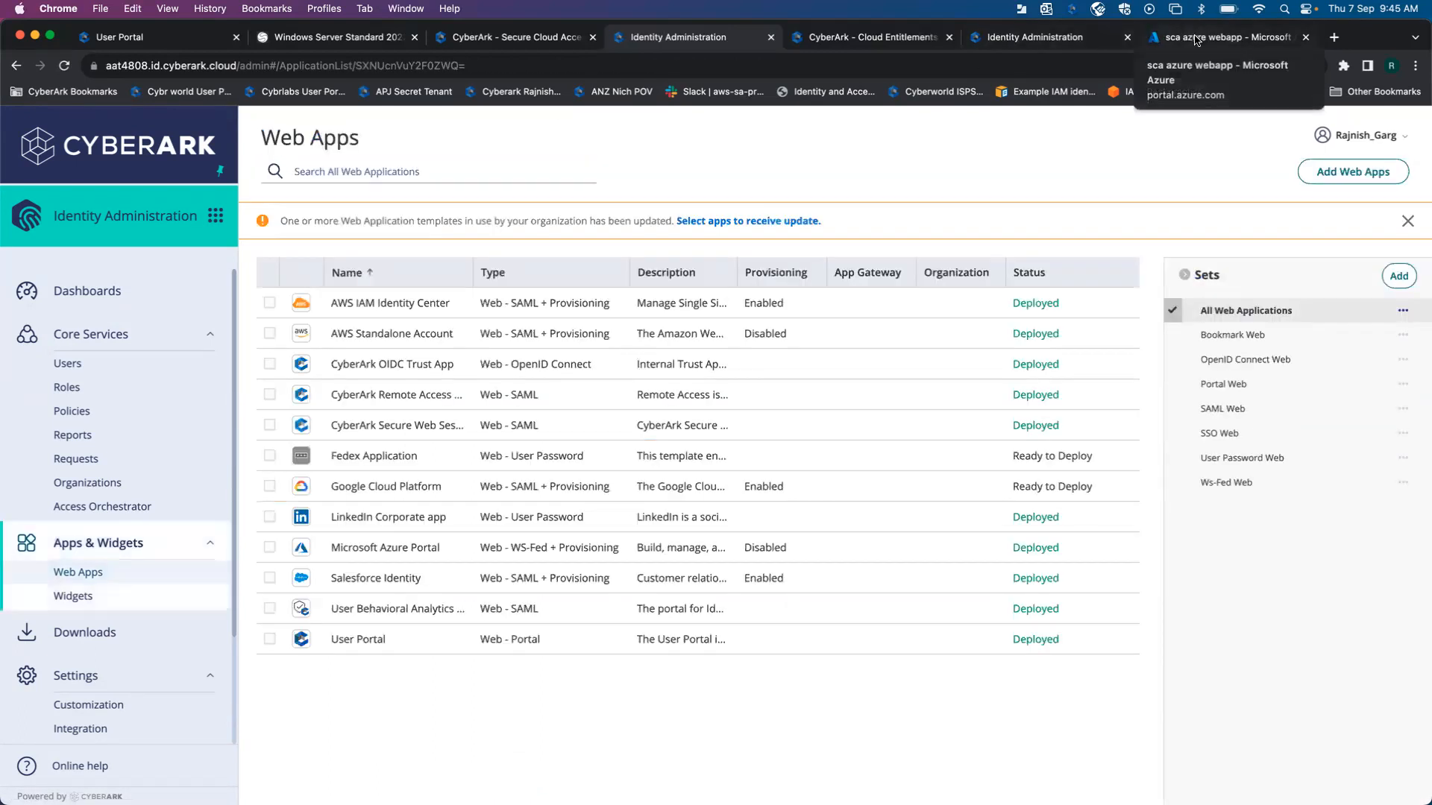
# - On the Windows Server virtual machine, examine the AWScloud group's members in Active Directory Users and Computers
pyautogui.click(378, 41)
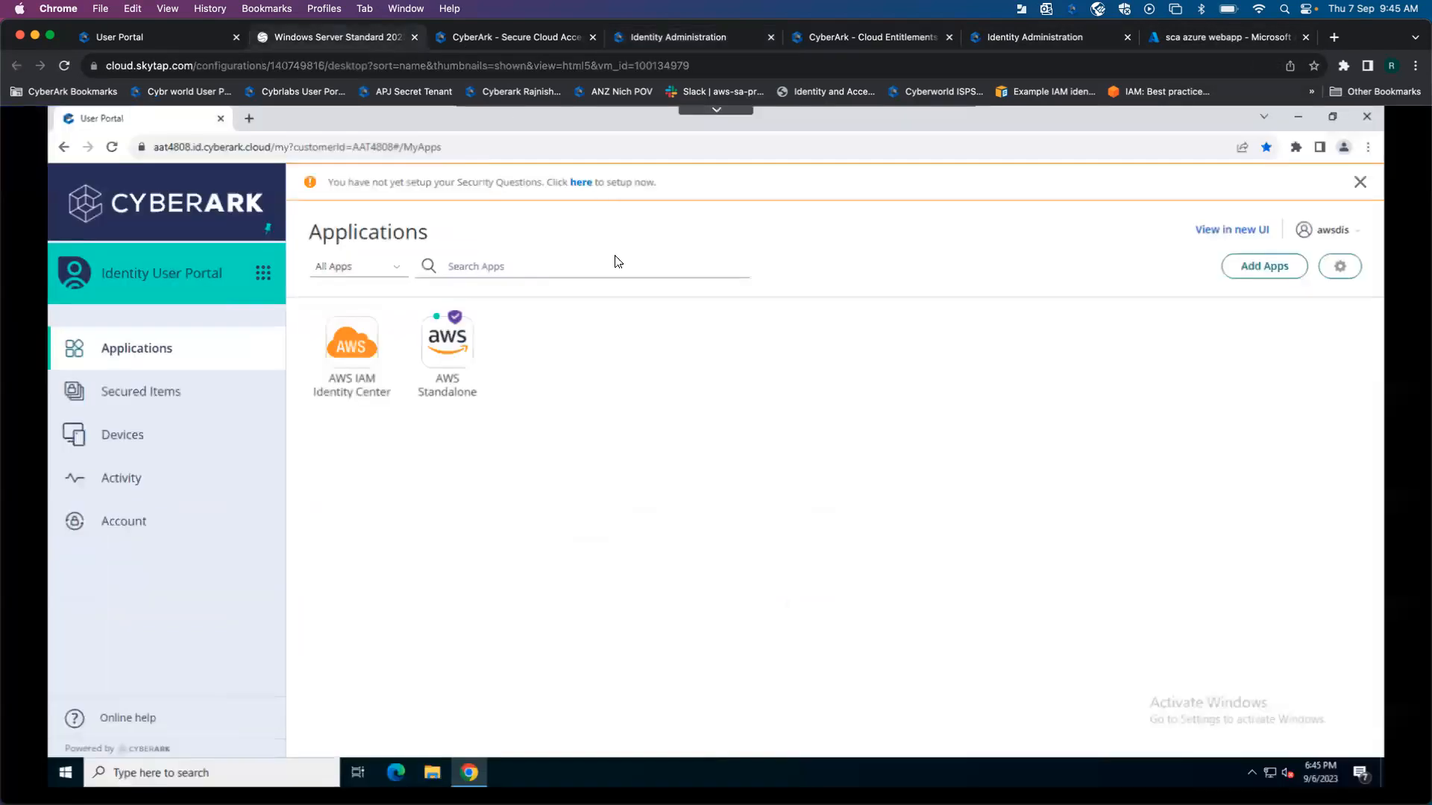
pyautogui.click(185, 773)
pyautogui.write('active')
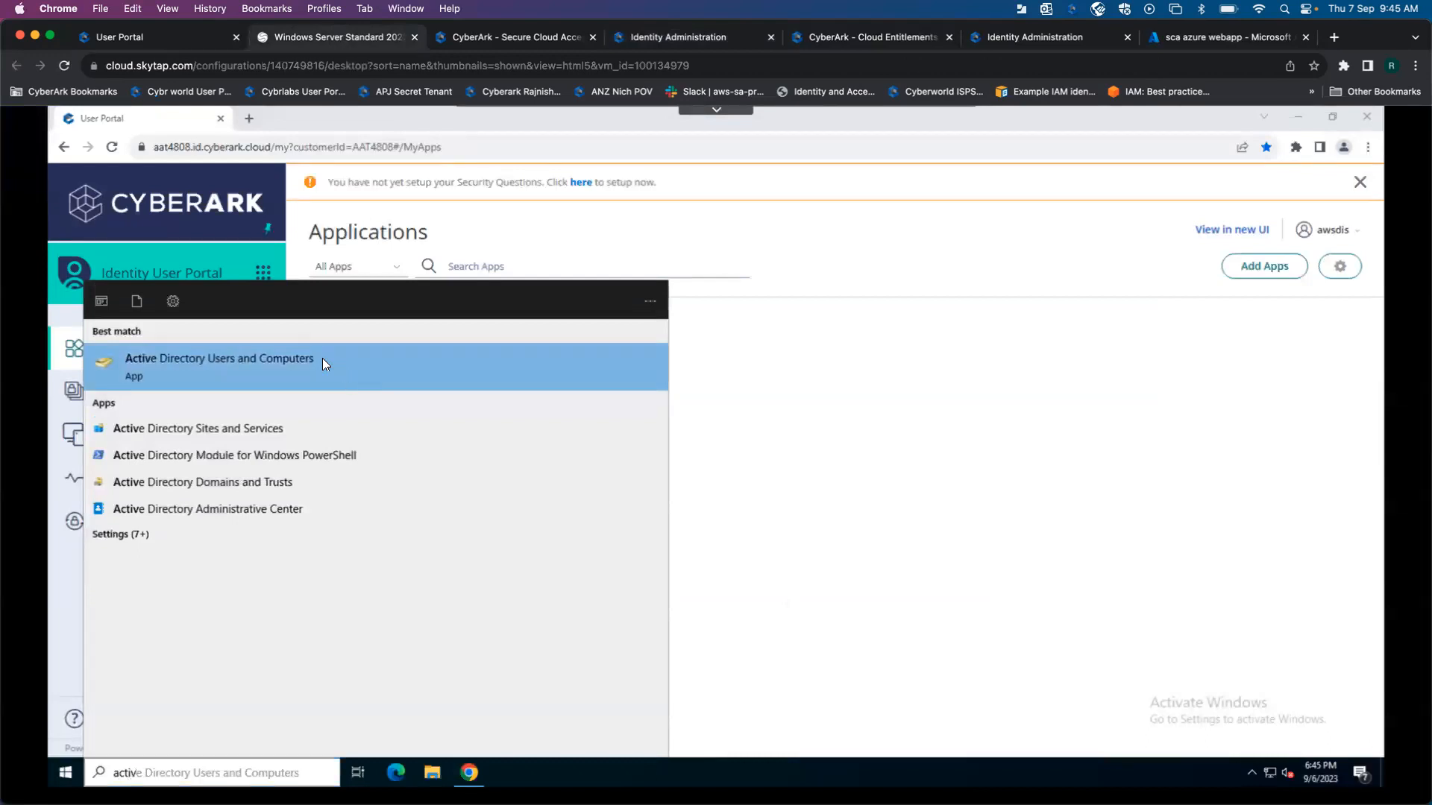
pyautogui.click(322, 358)
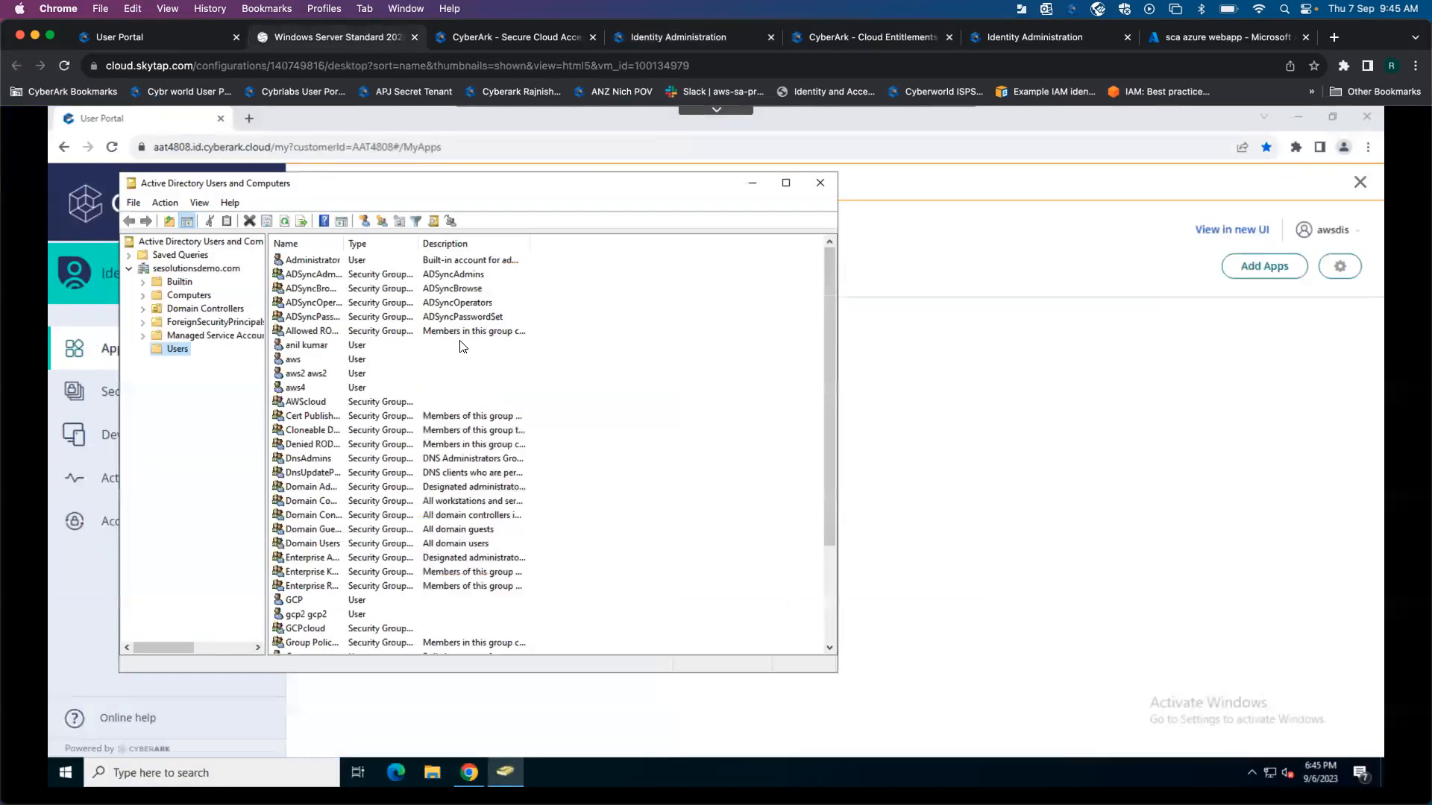
pyautogui.doubleClick(325, 401)
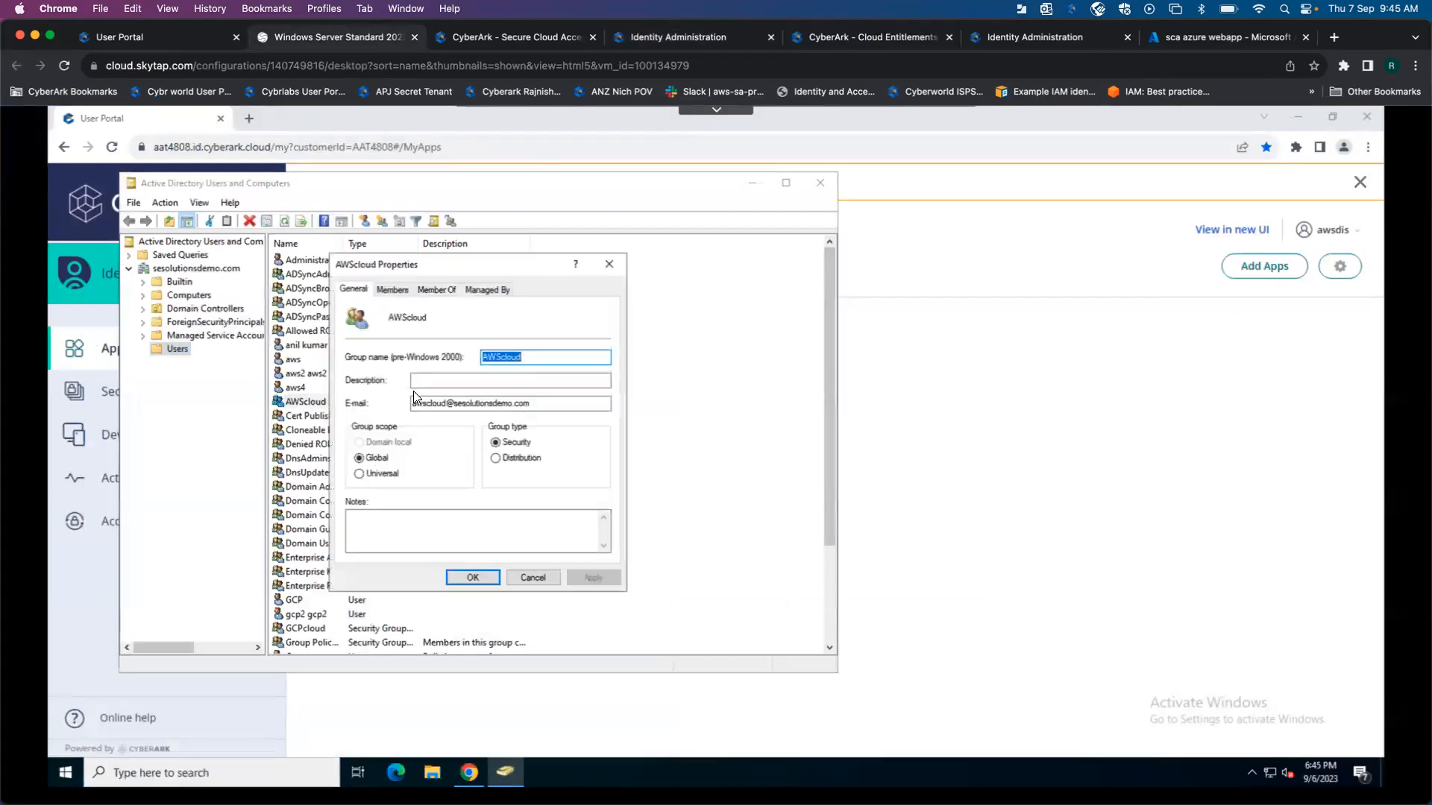
pyautogui.click(393, 290)
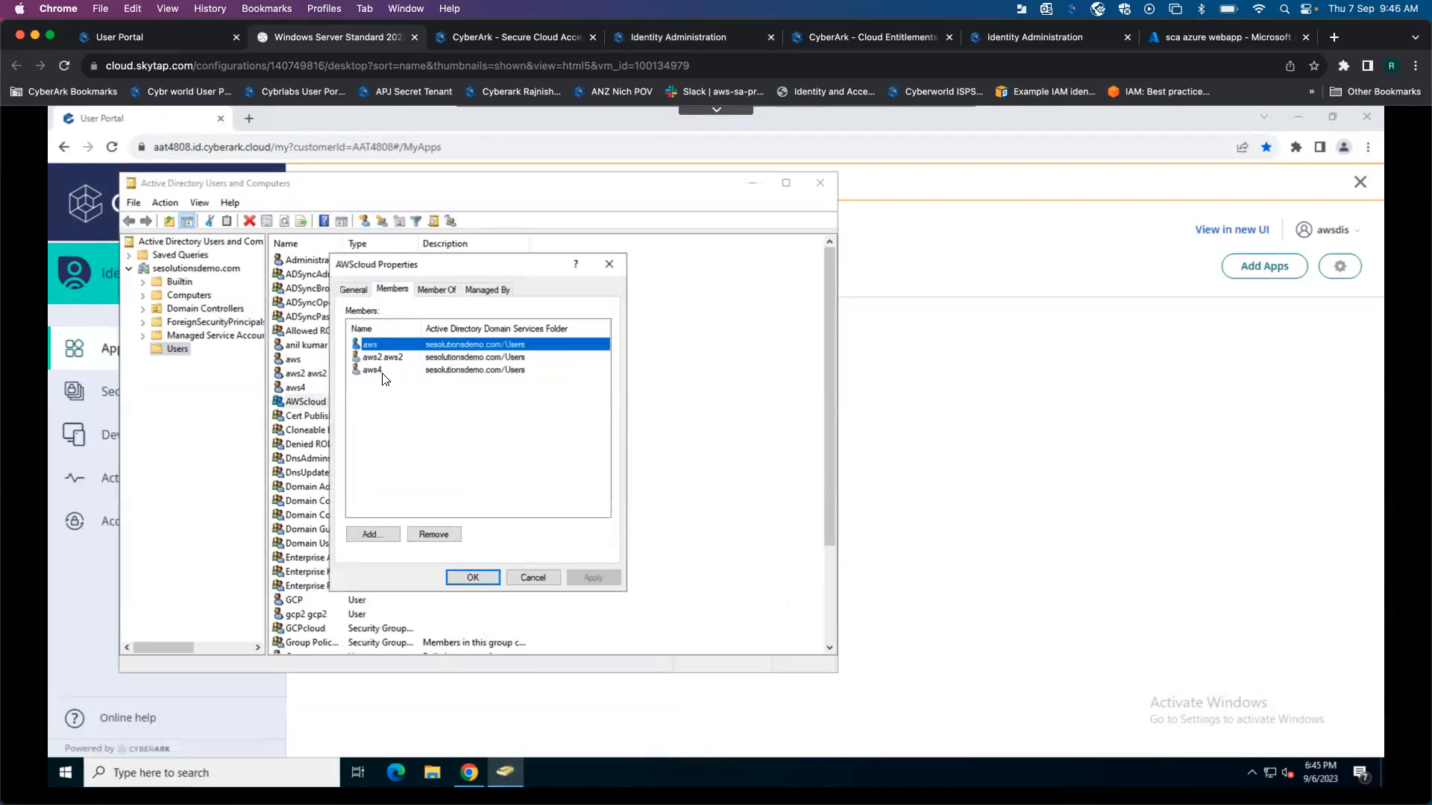
pyautogui.click(534, 578)
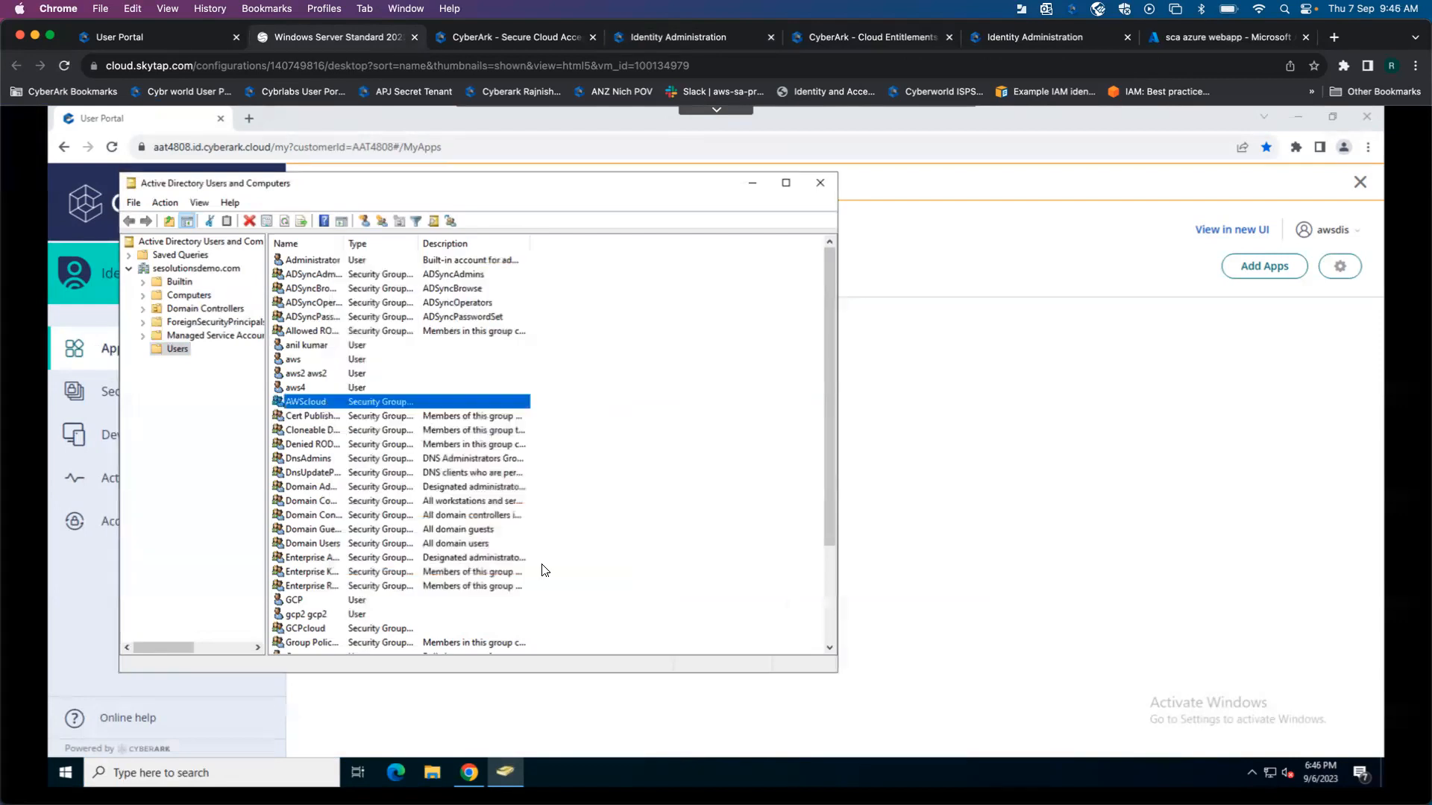
pyautogui.click(819, 184)
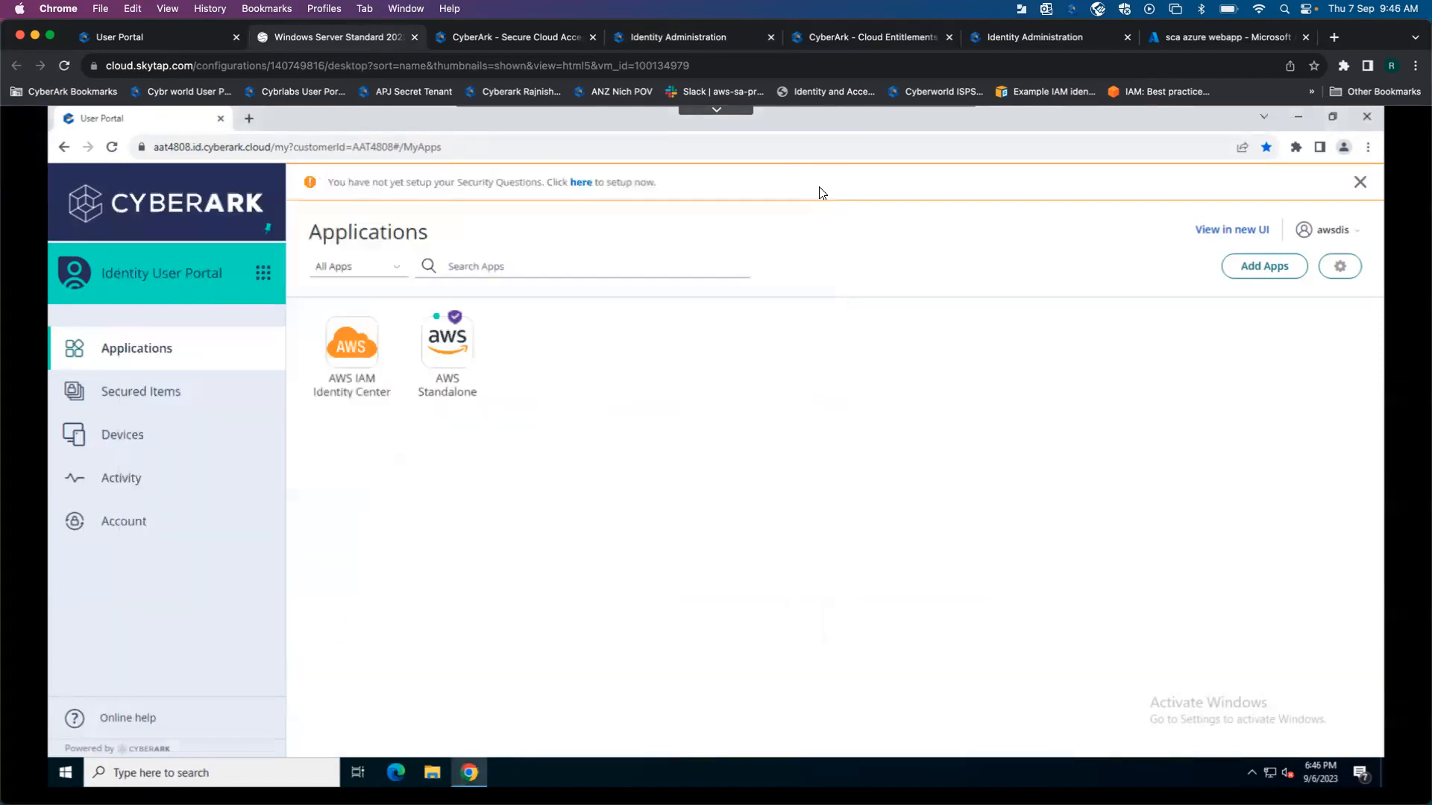
# - In the Azure portal, examine the on-premises sync status of the users in Default Directory
pyautogui.click(1234, 37)
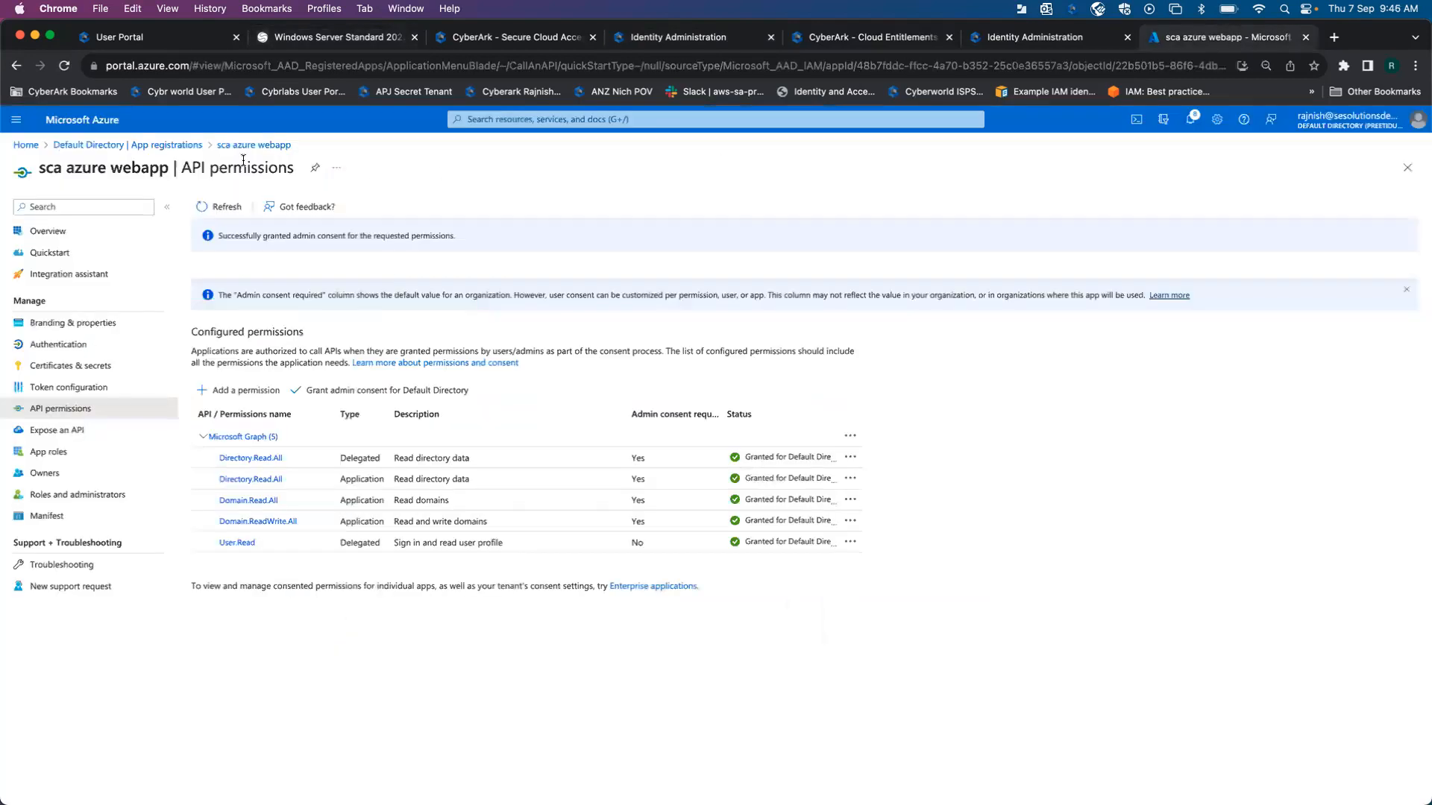
pyautogui.click(158, 146)
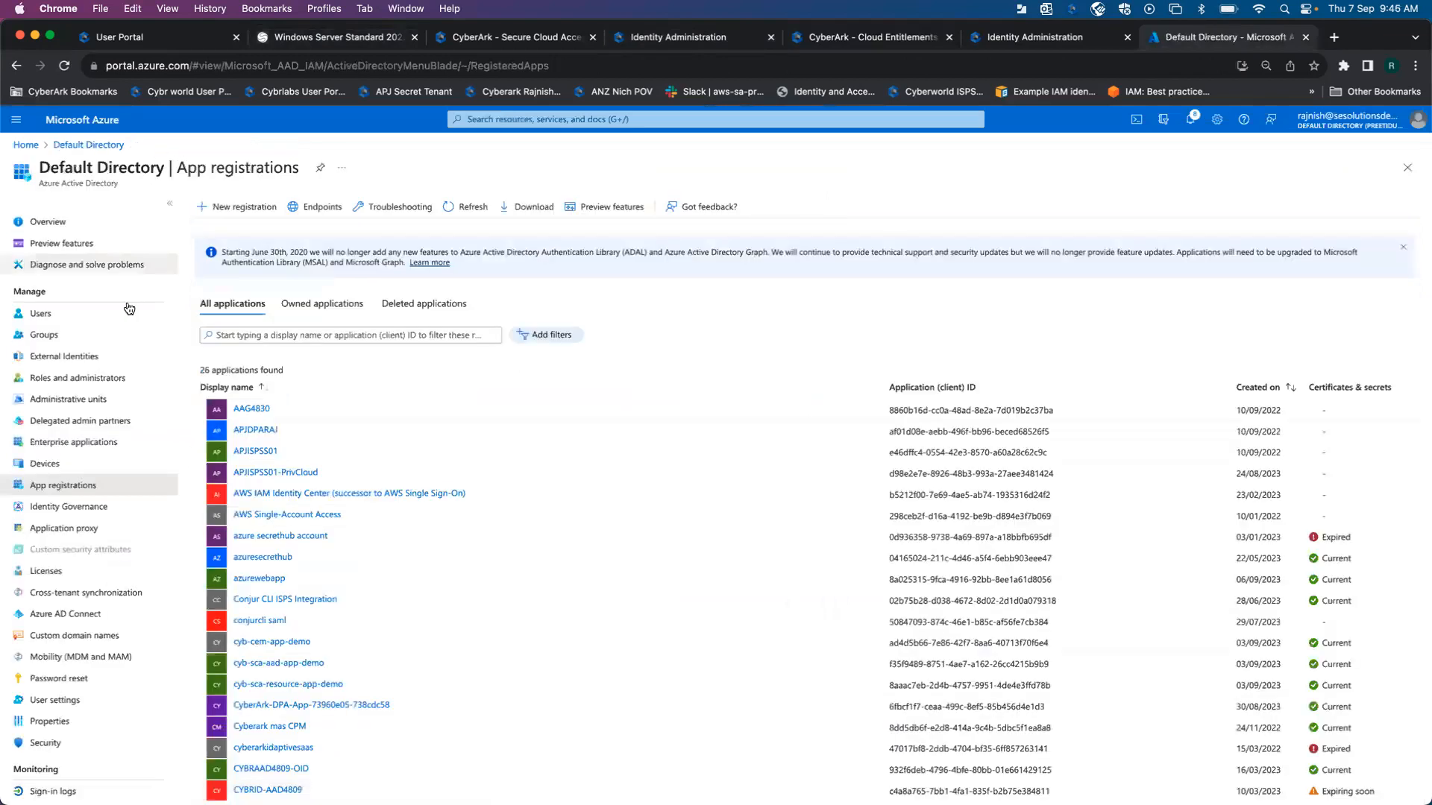
pyautogui.click(71, 316)
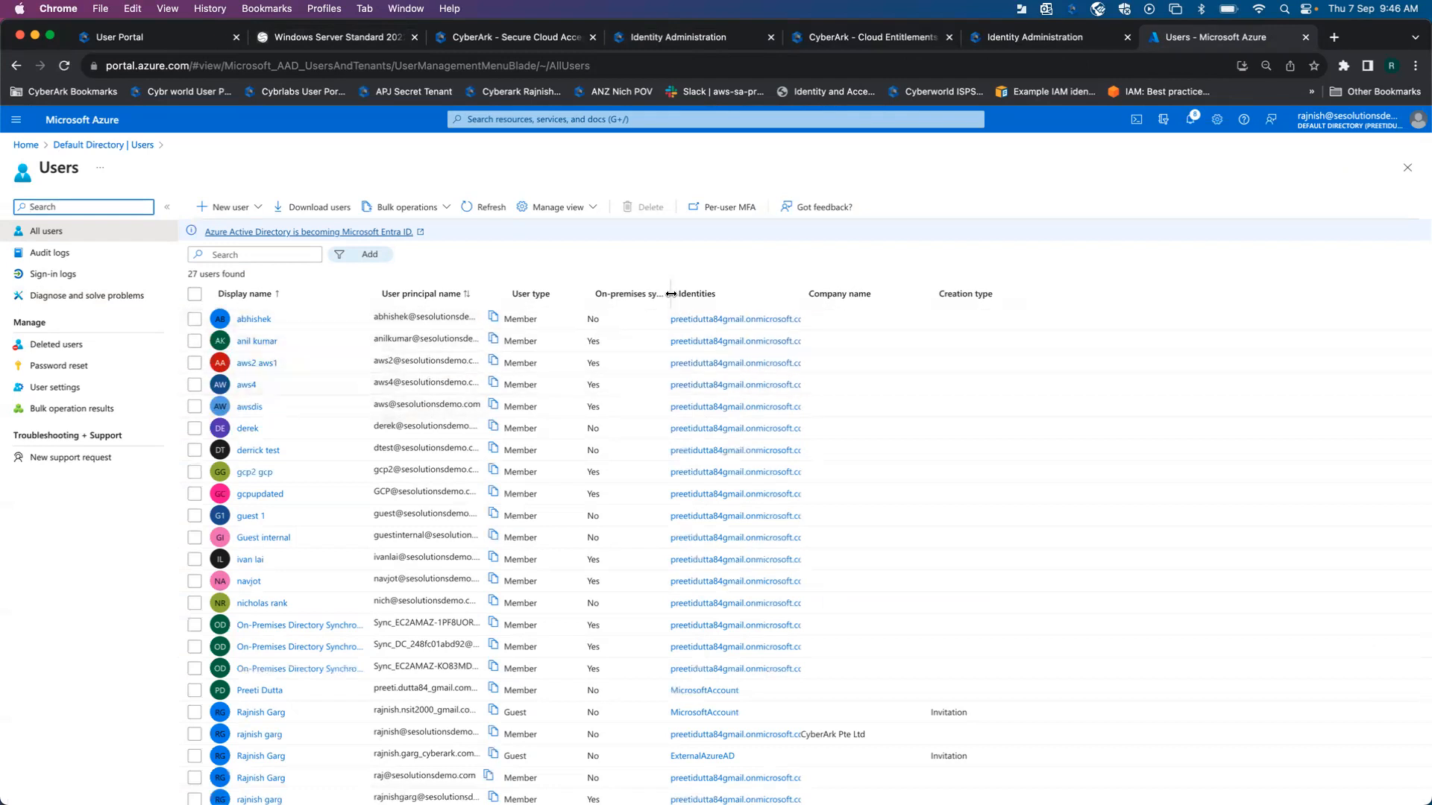
pyautogui.moveTo(672, 294); pyautogui.dragTo(793, 294)
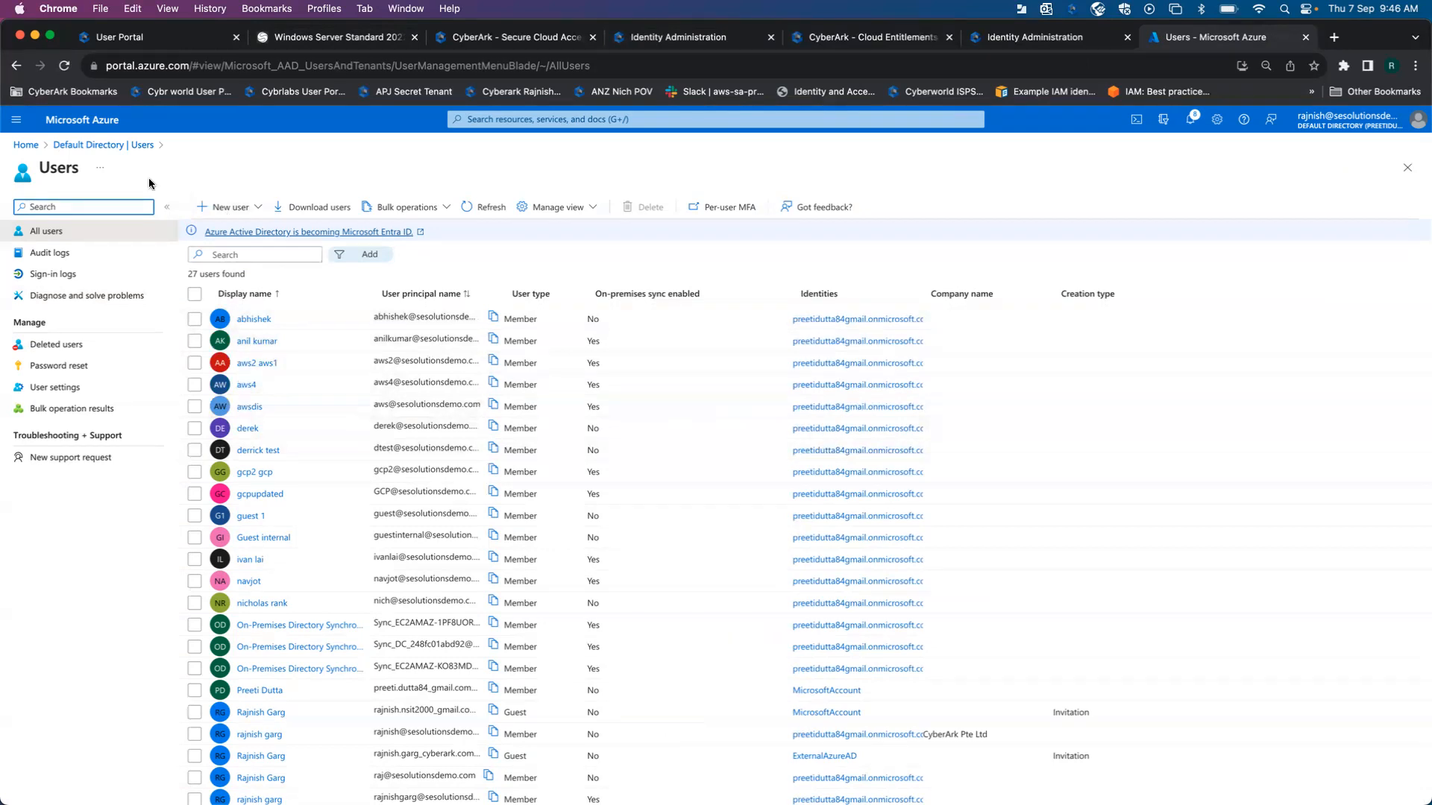
pyautogui.click(111, 148)
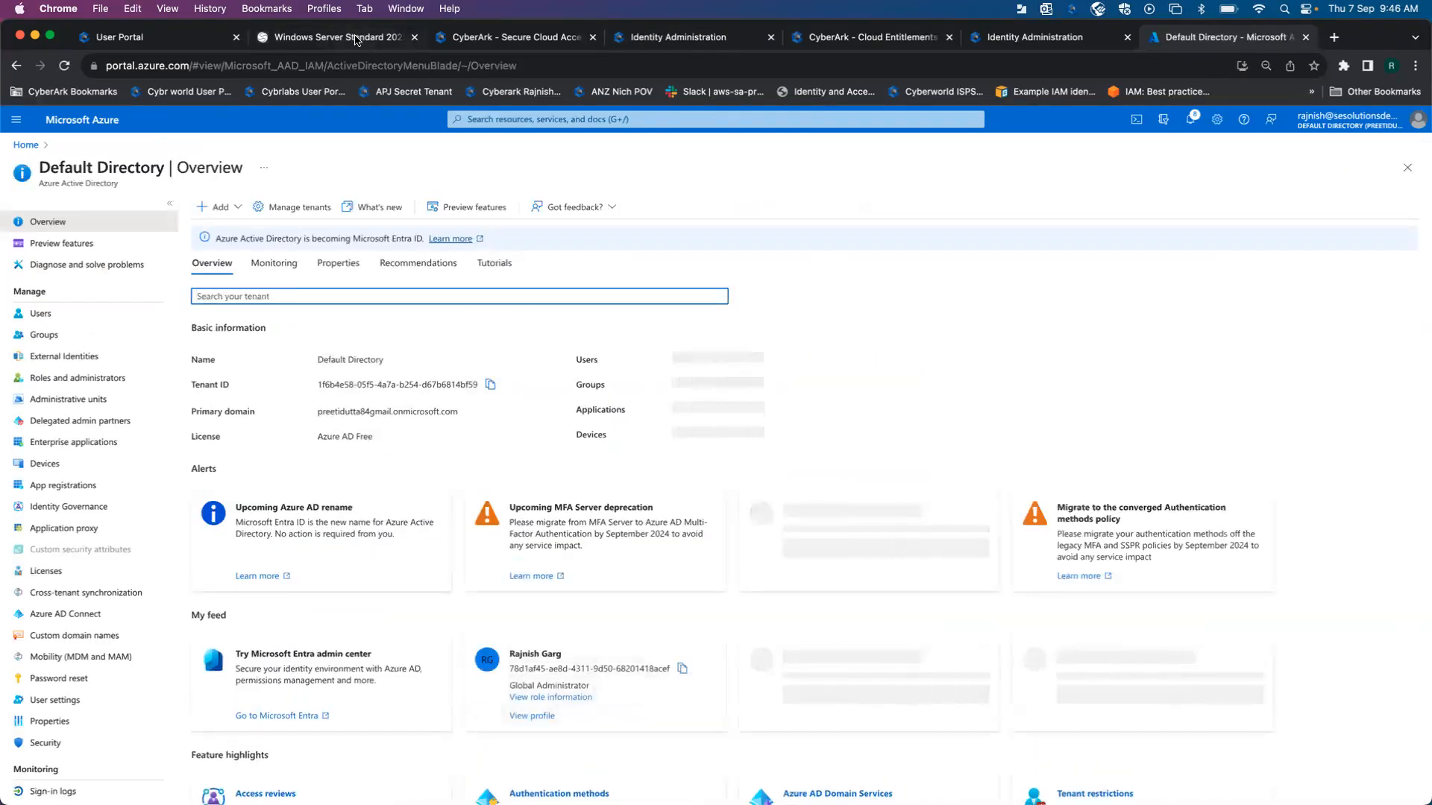
# - In CyberArk Secure Cloud Access, start an Azure AD access policy named sca policy 1 that never expires
pyautogui.click(533, 37)
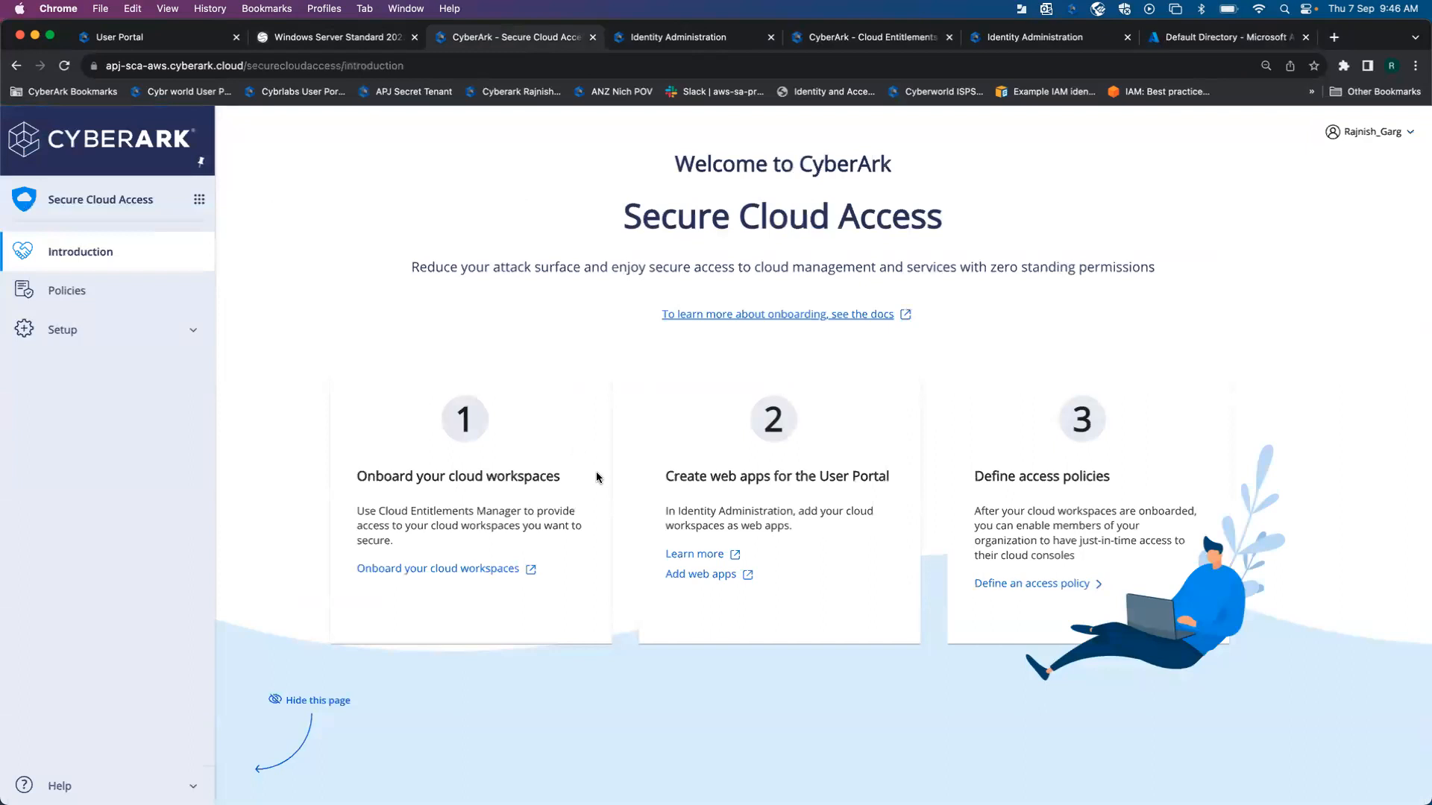
pyautogui.click(1048, 584)
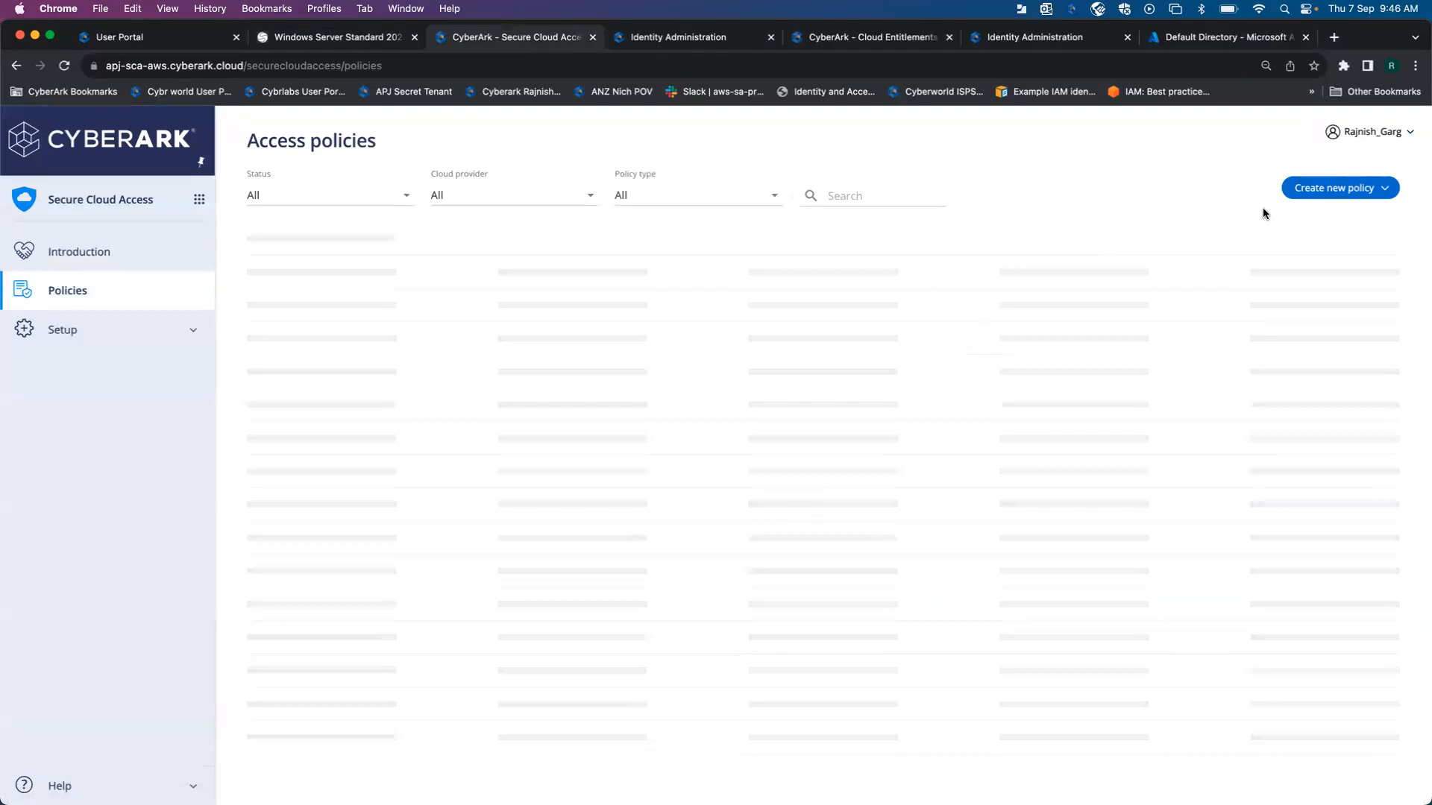
pyautogui.click(1346, 191)
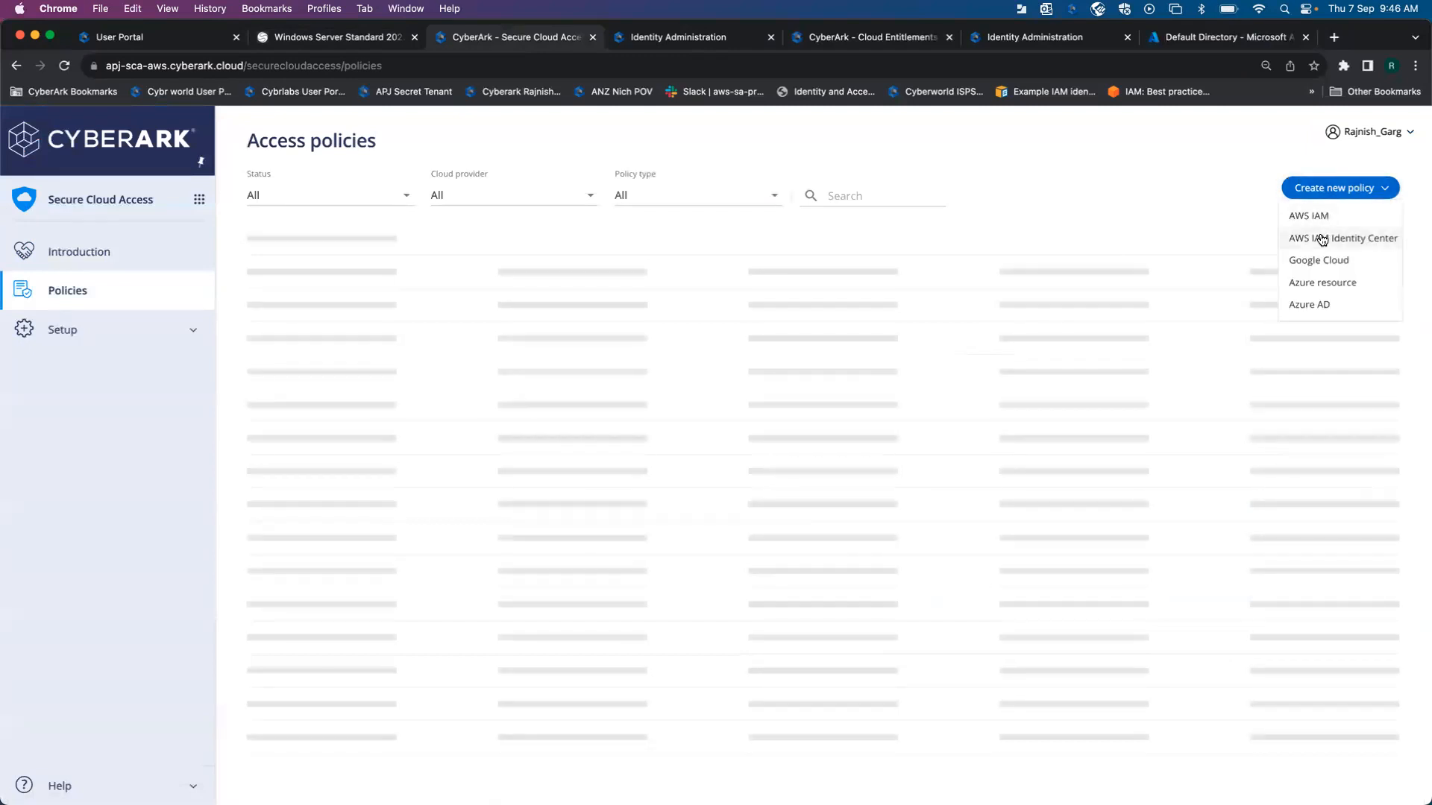
pyautogui.click(1304, 305)
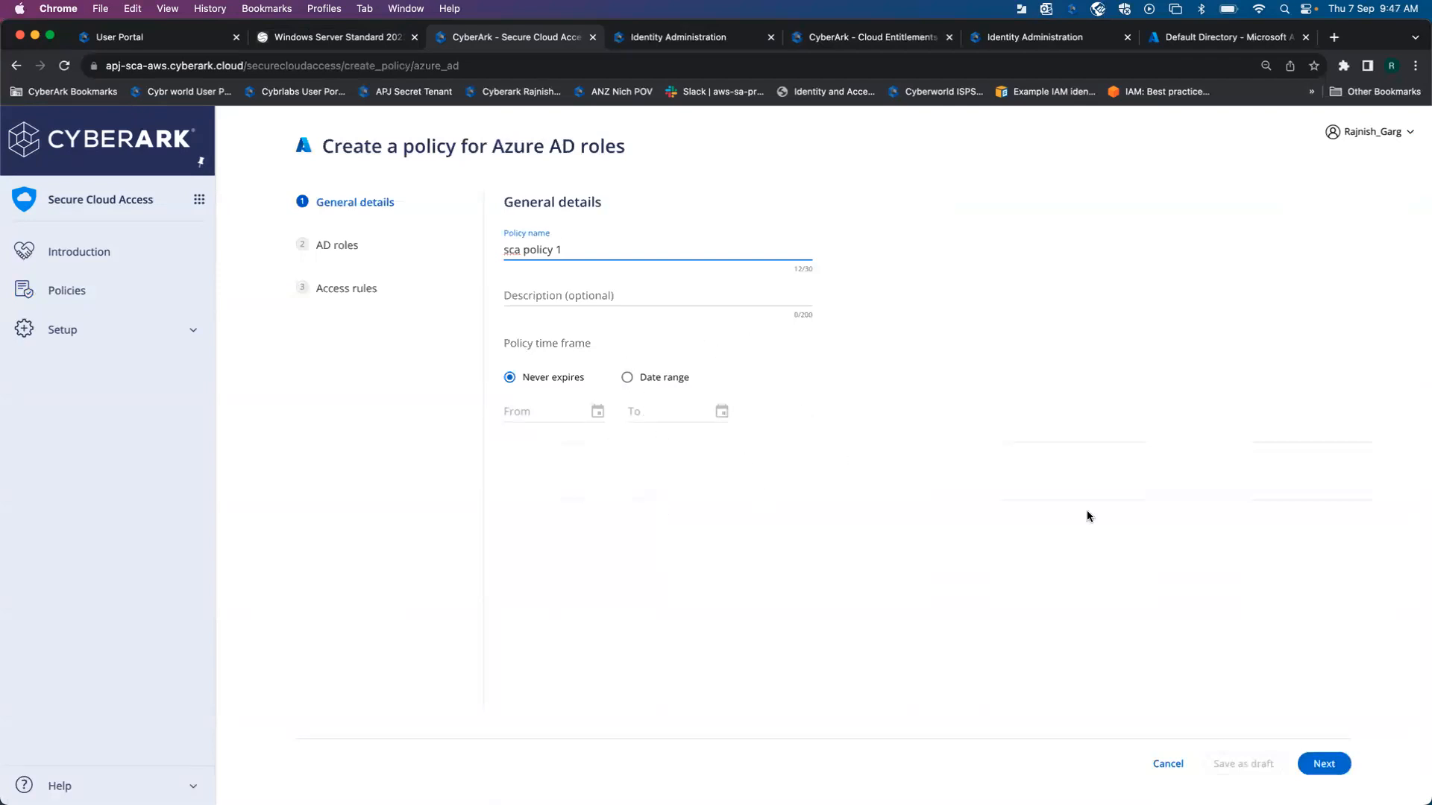
pyautogui.click(1318, 768)
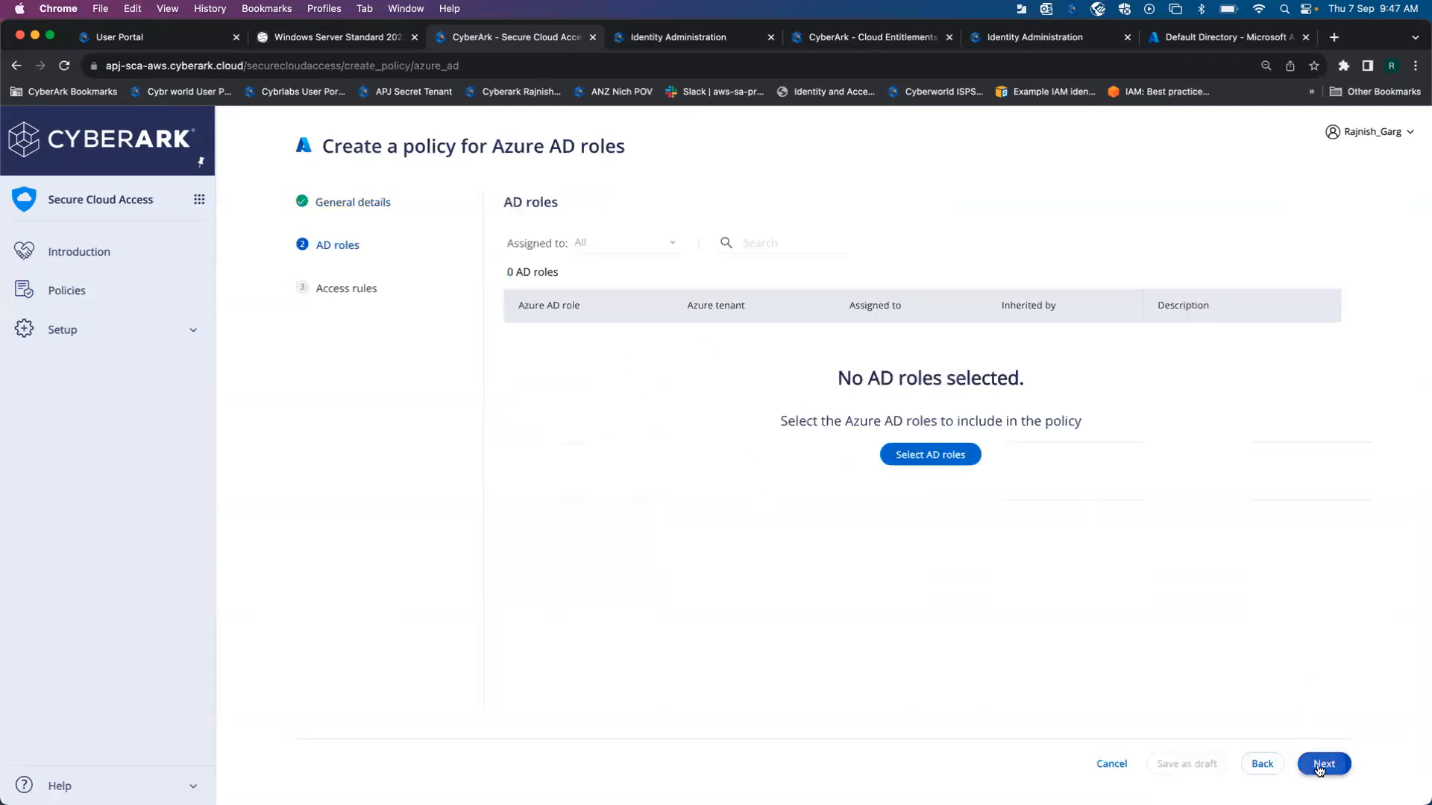
# - Choose the Office Apps Administrator role from the SCA Azure Zero Standing Access tenant for the policy
pyautogui.click(919, 454)
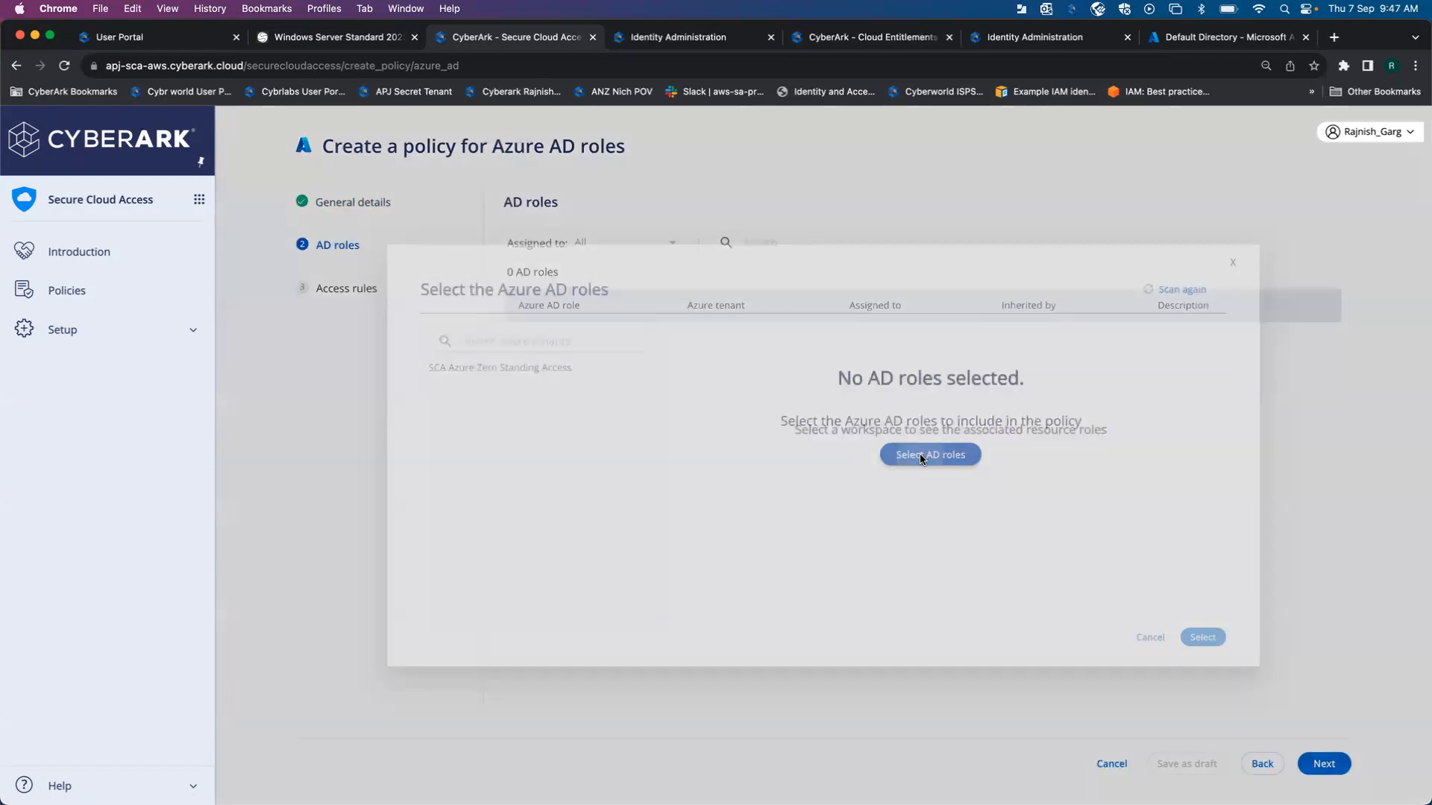
pyautogui.click(535, 371)
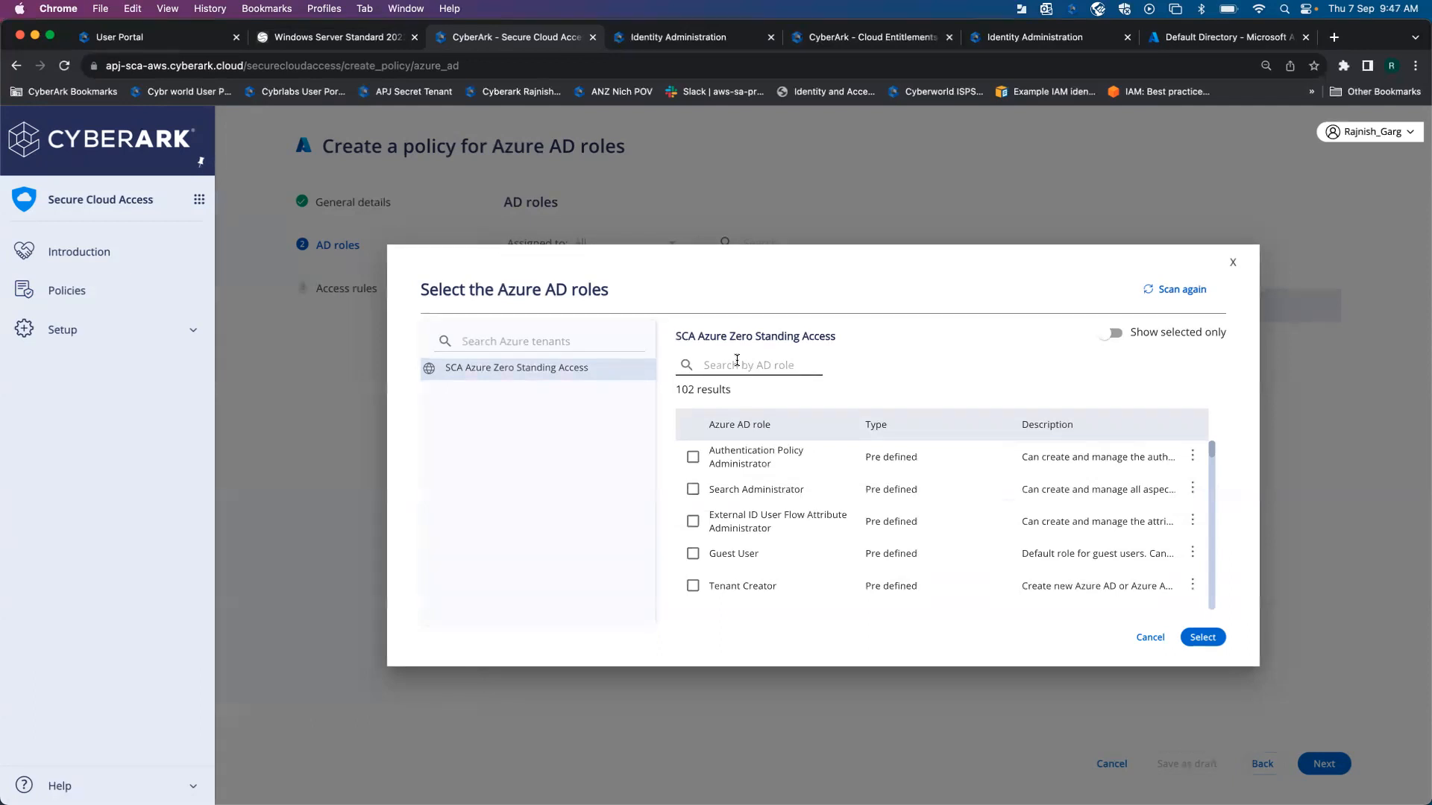
pyautogui.click(736, 362)
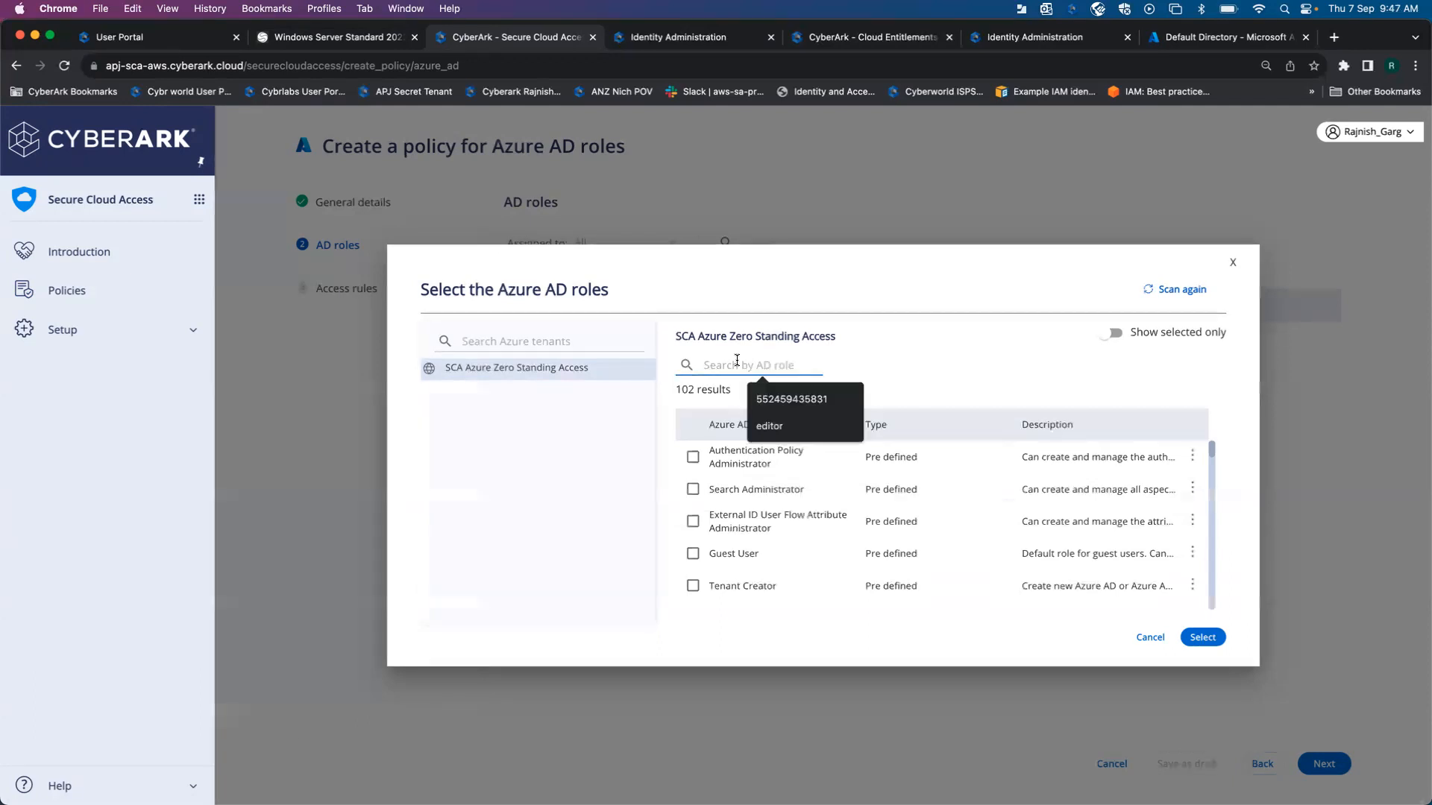
pyautogui.write('offic')
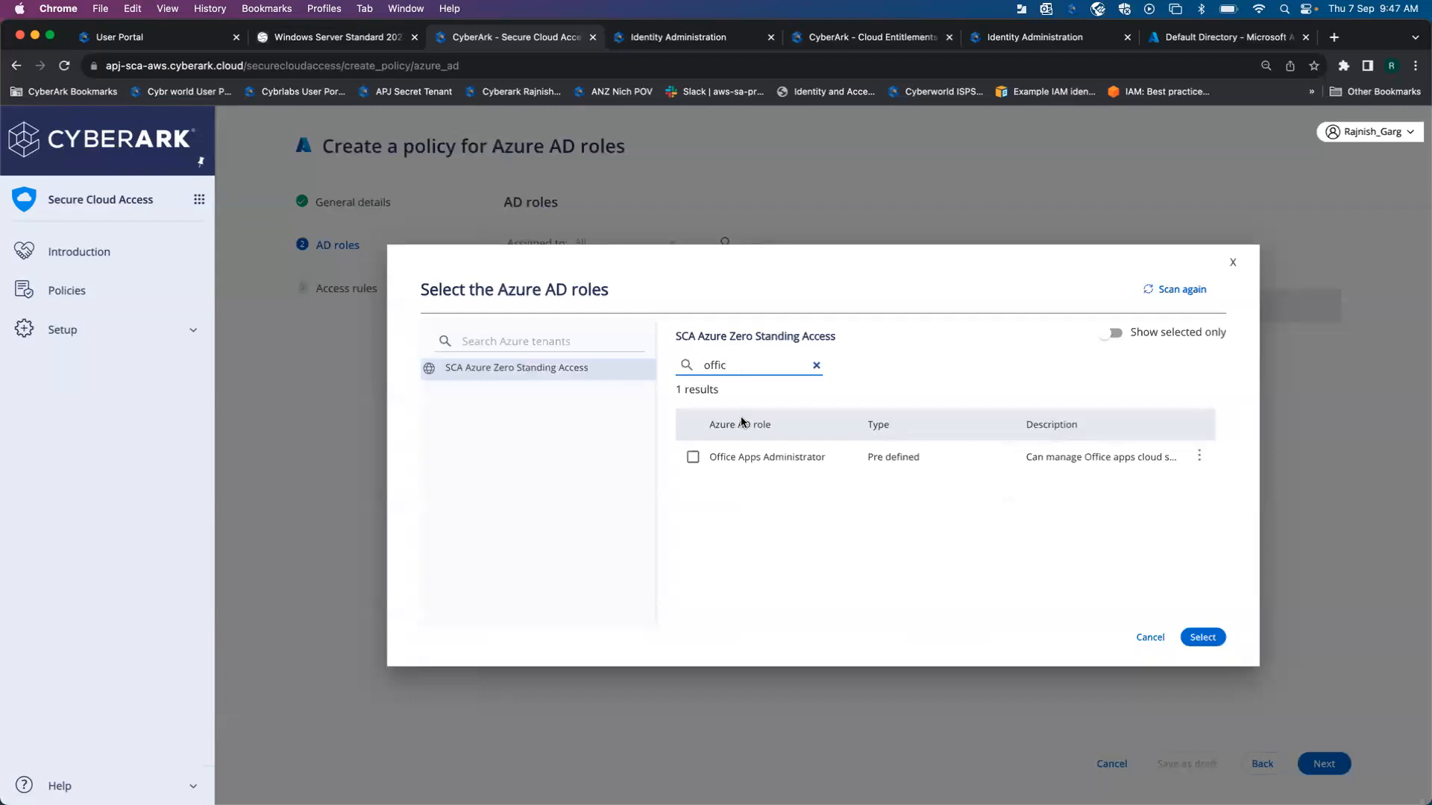
pyautogui.click(691, 459)
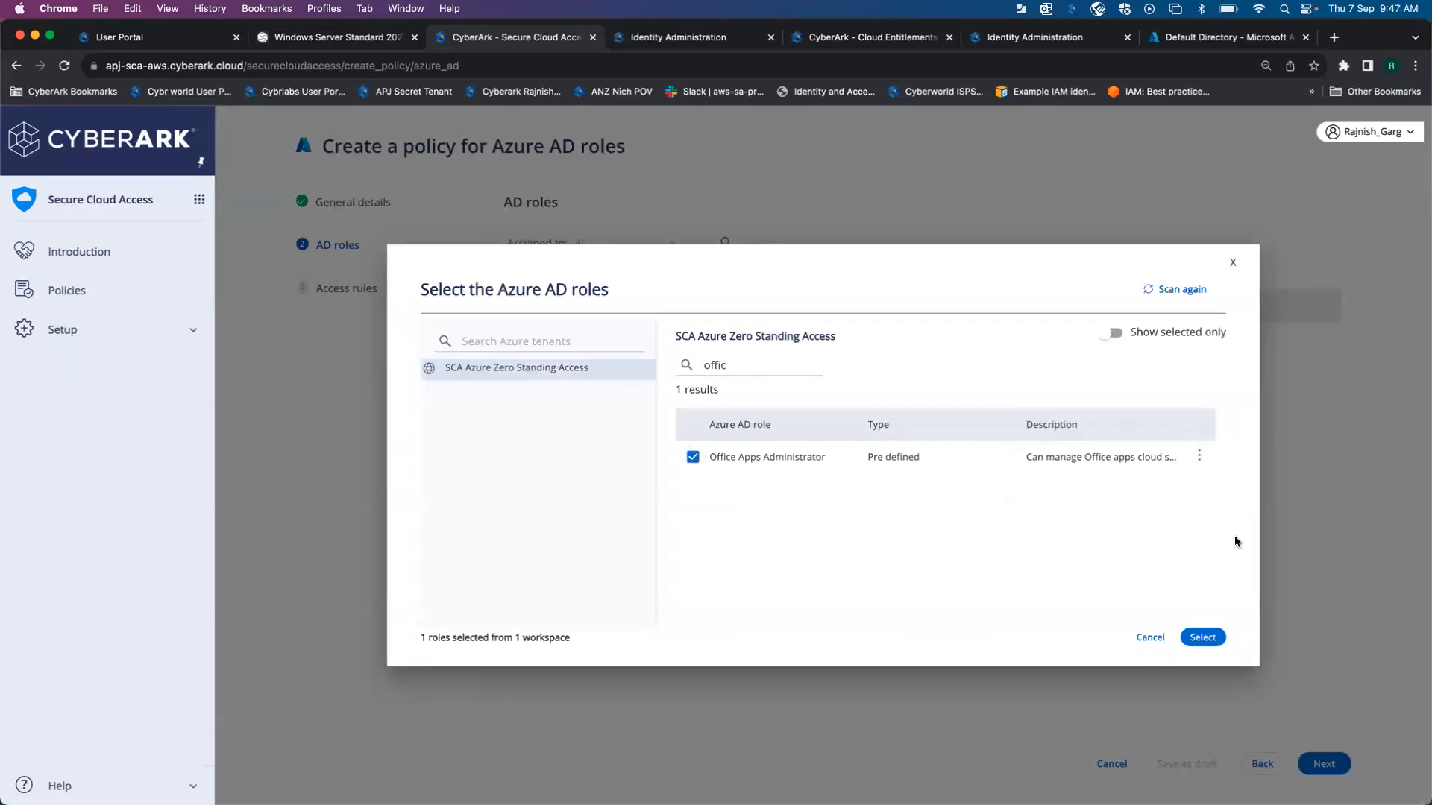
# - Also choose the Intune Administrator role from the full role list and add the selected roles to the policy
pyautogui.click(747, 368)
pyautogui.press('BackSpace')
pyautogui.press('BackSpace')
pyautogui.press('BackSpace')
pyautogui.press('BackSpace')
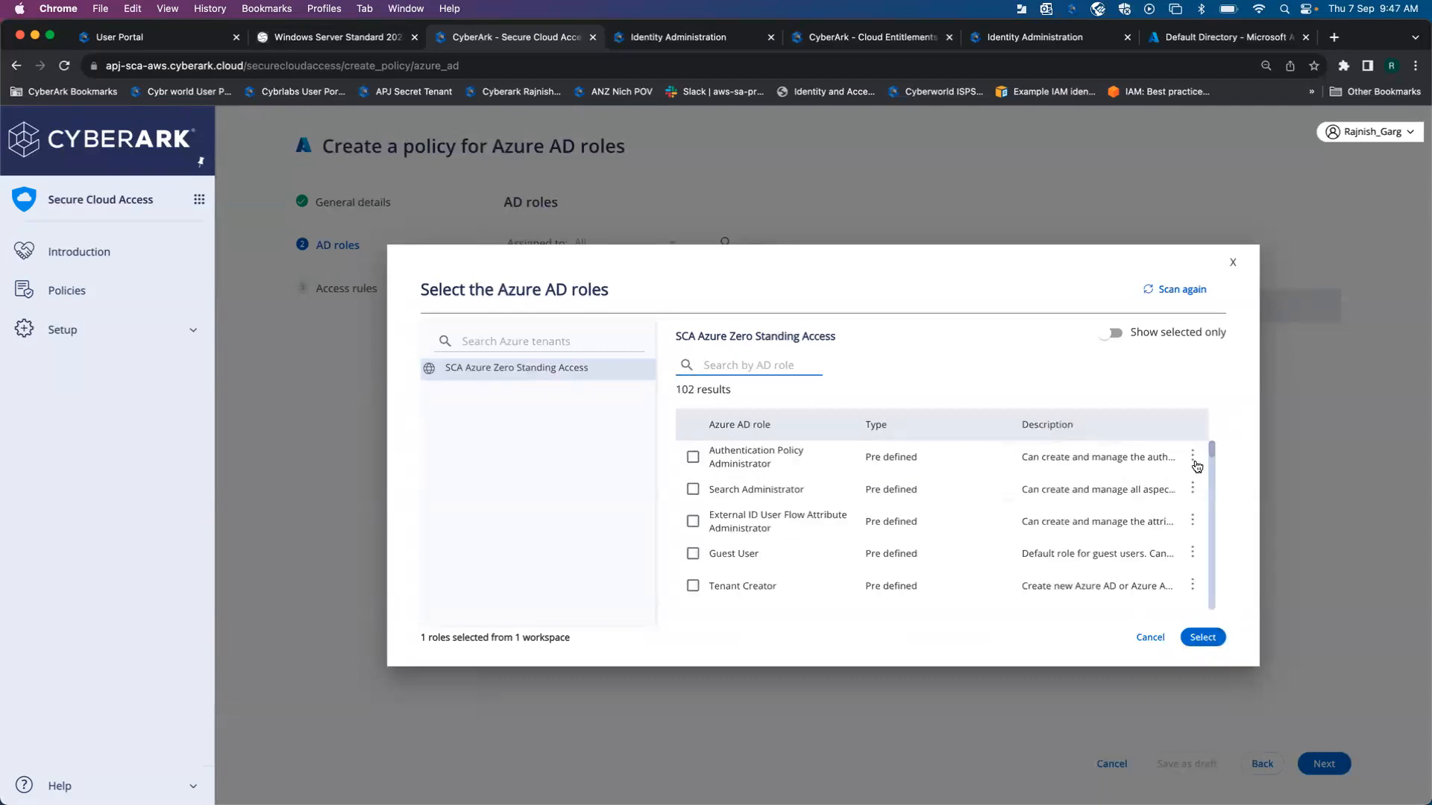
pyautogui.moveTo(1211, 453); pyautogui.dragTo(1212, 487)
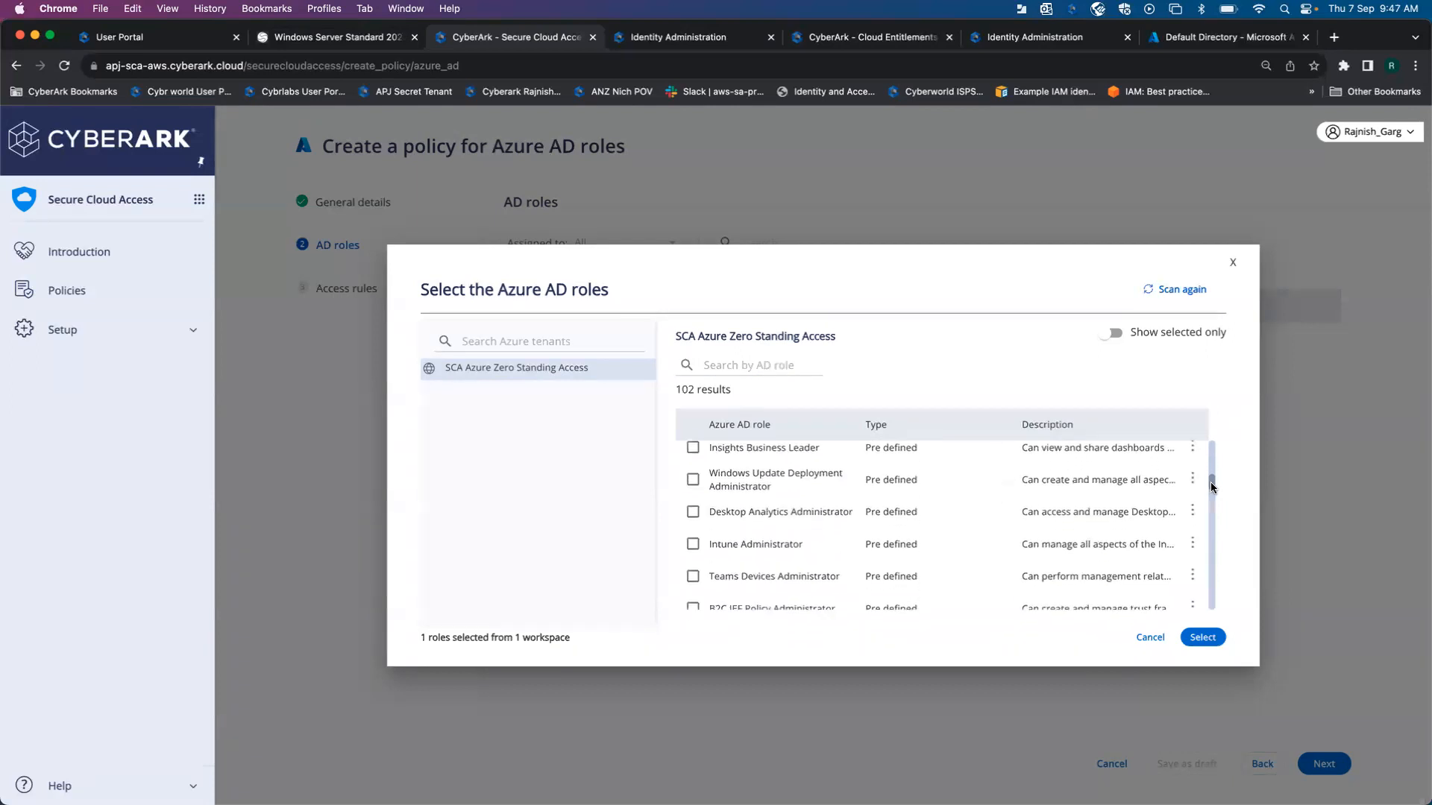
pyautogui.click(694, 546)
pyautogui.click(1202, 637)
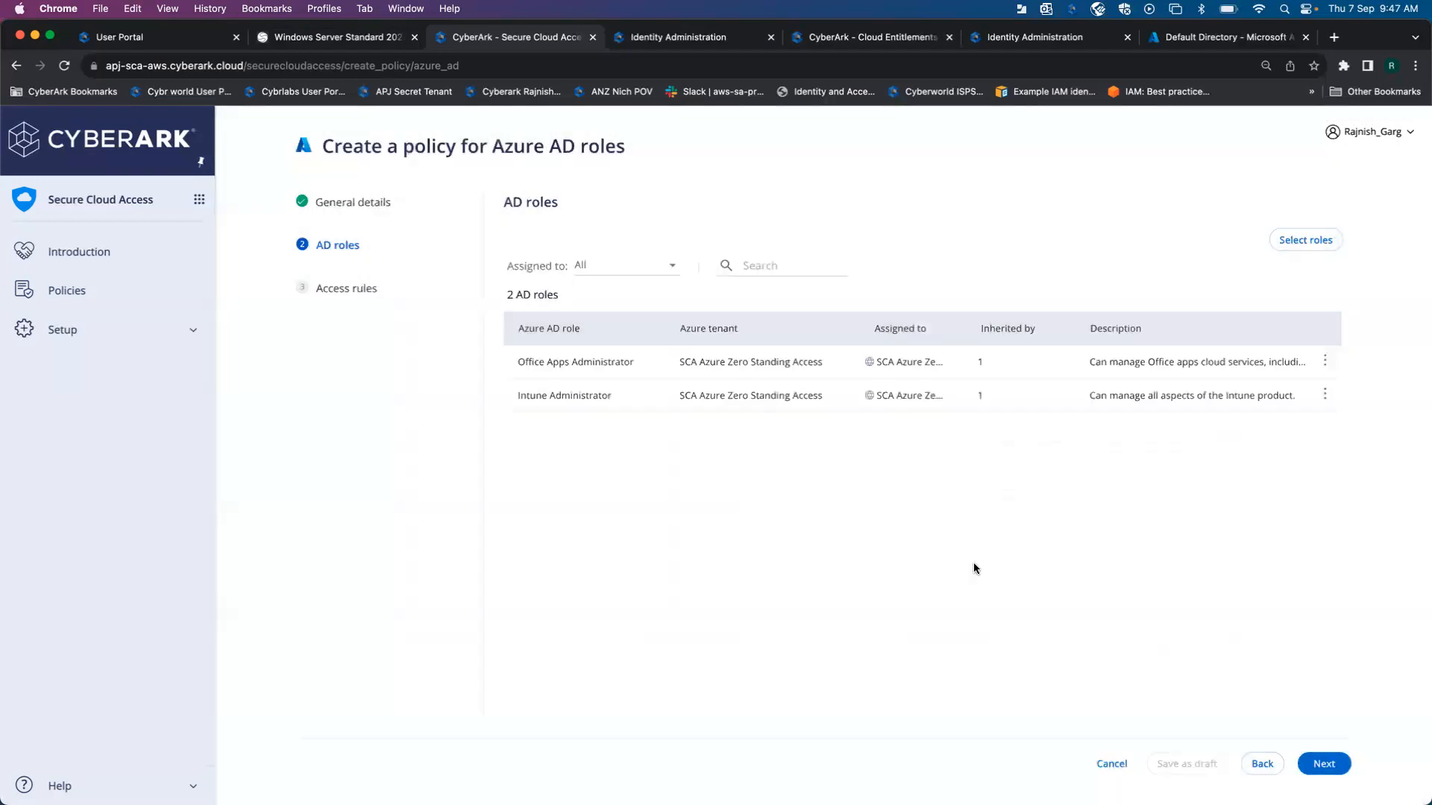
# - Search the identities for aws and add the users aws4, aws2 aws1 and awsdis to the Azure AD policy
pyautogui.click(1324, 766)
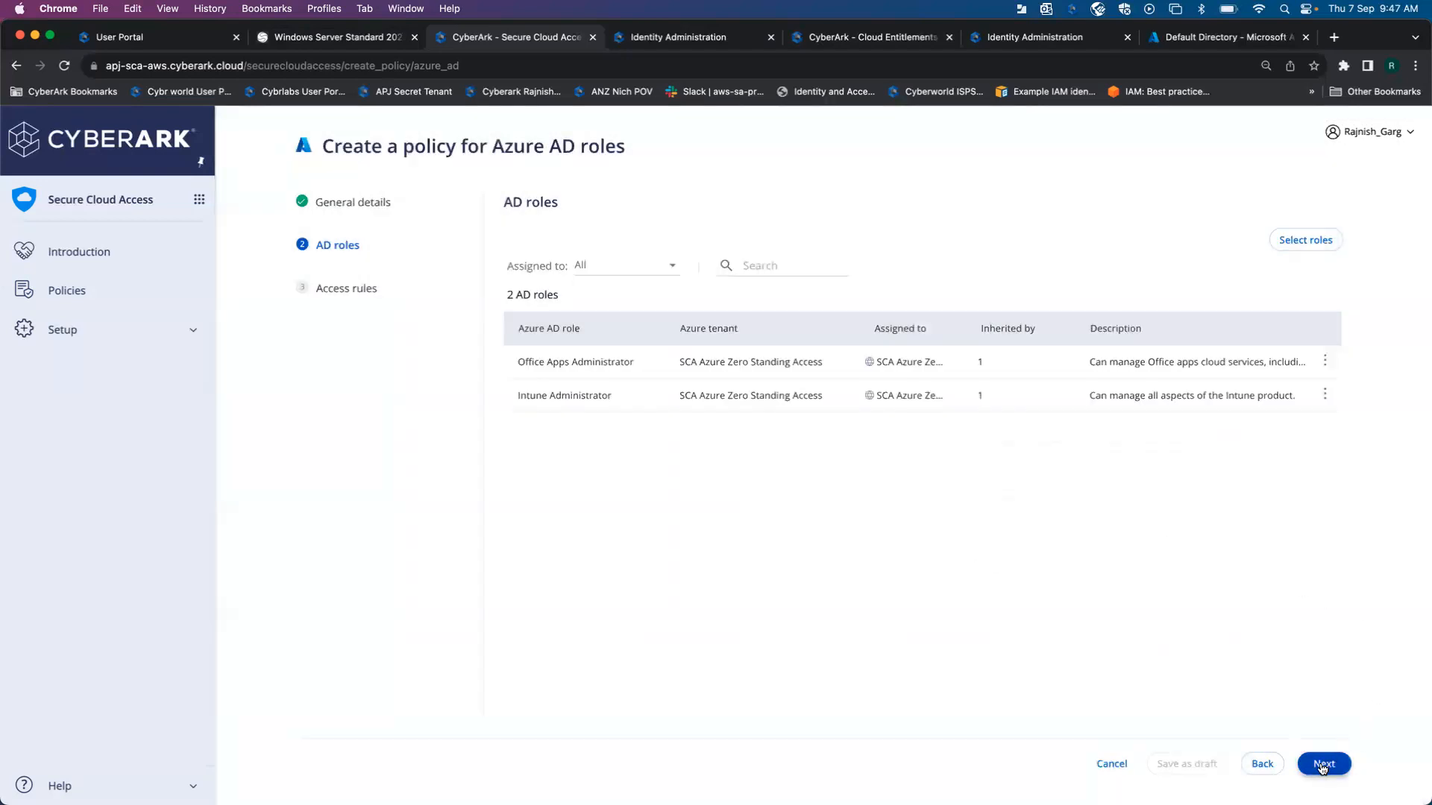
pyautogui.click(936, 526)
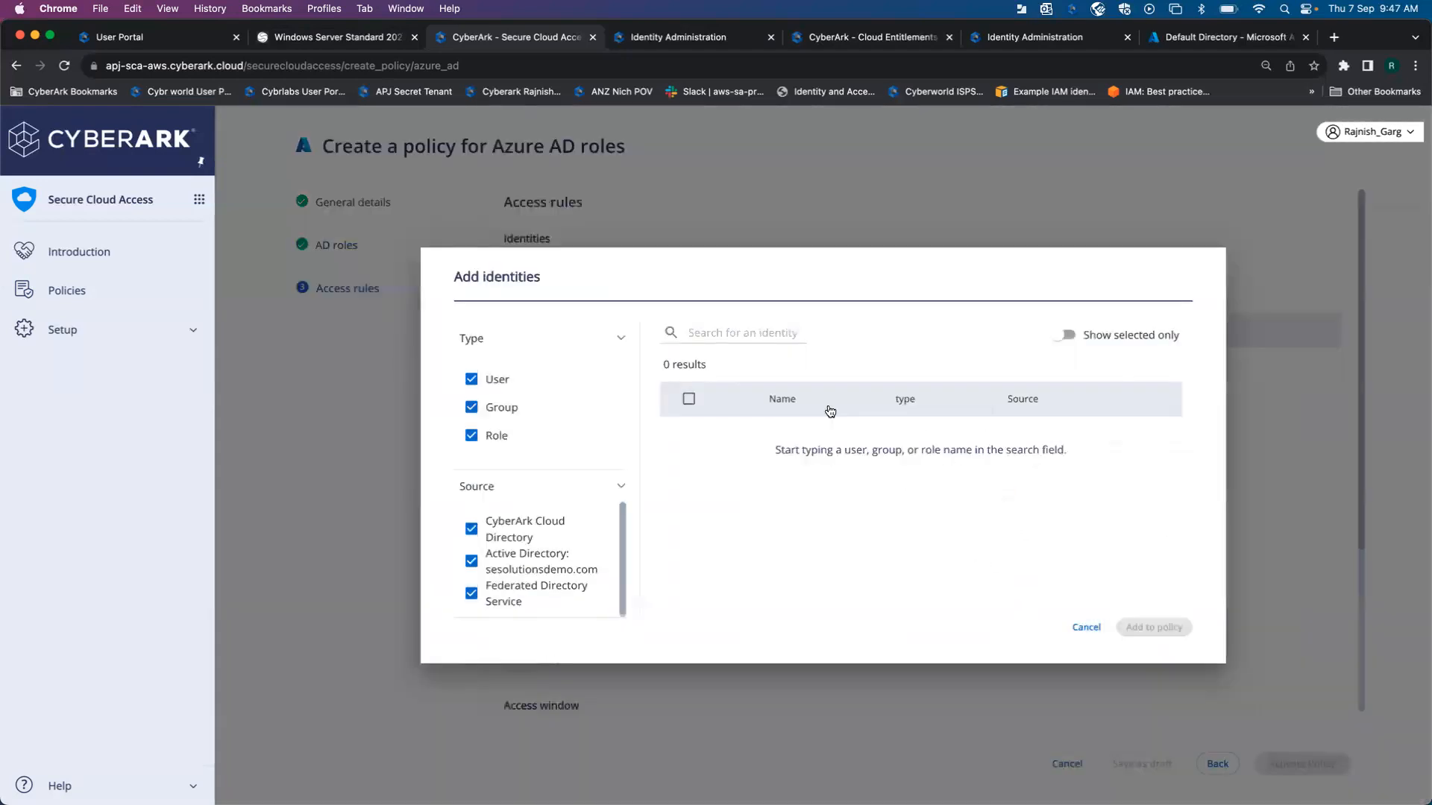
pyautogui.write('aws')
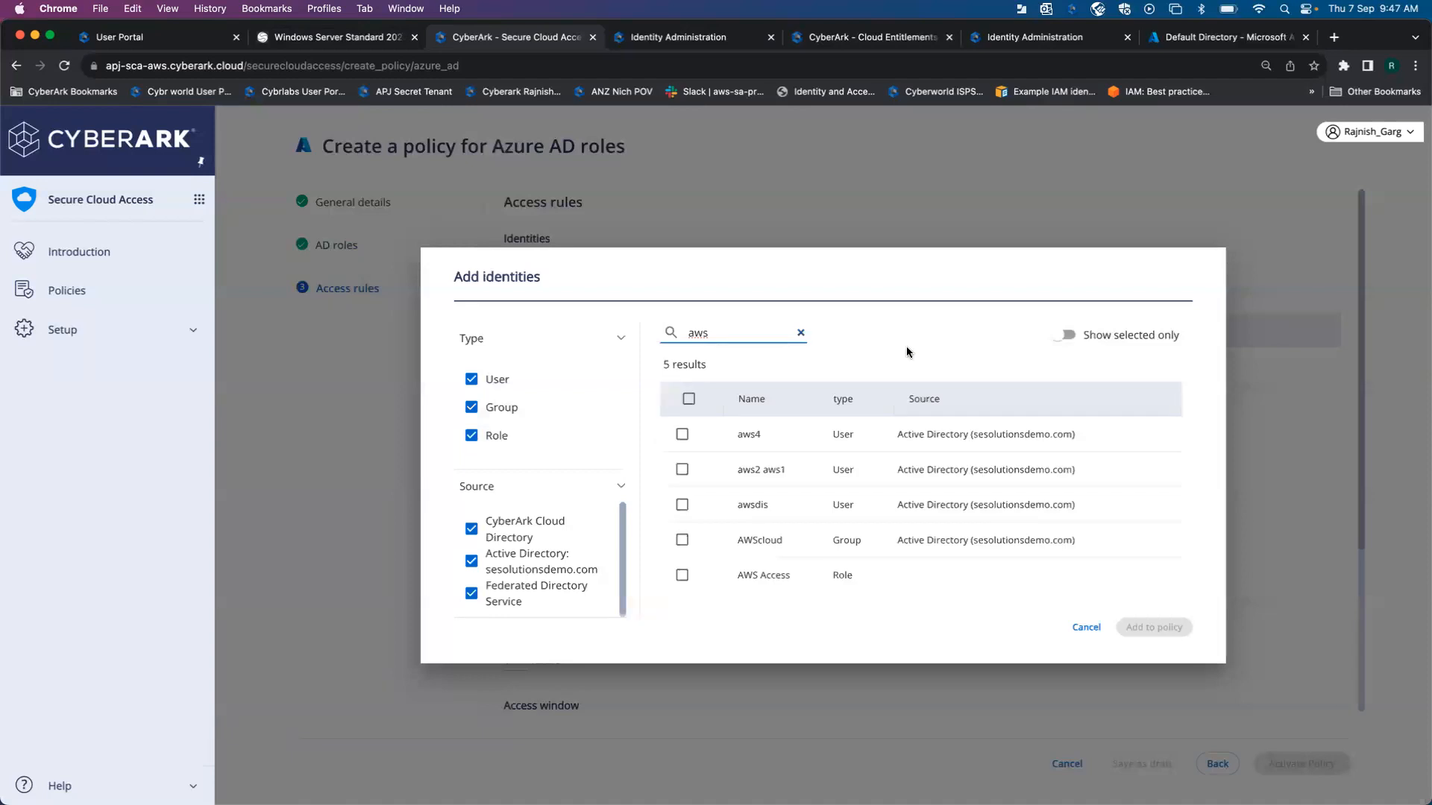
pyautogui.click(682, 436)
pyautogui.click(683, 469)
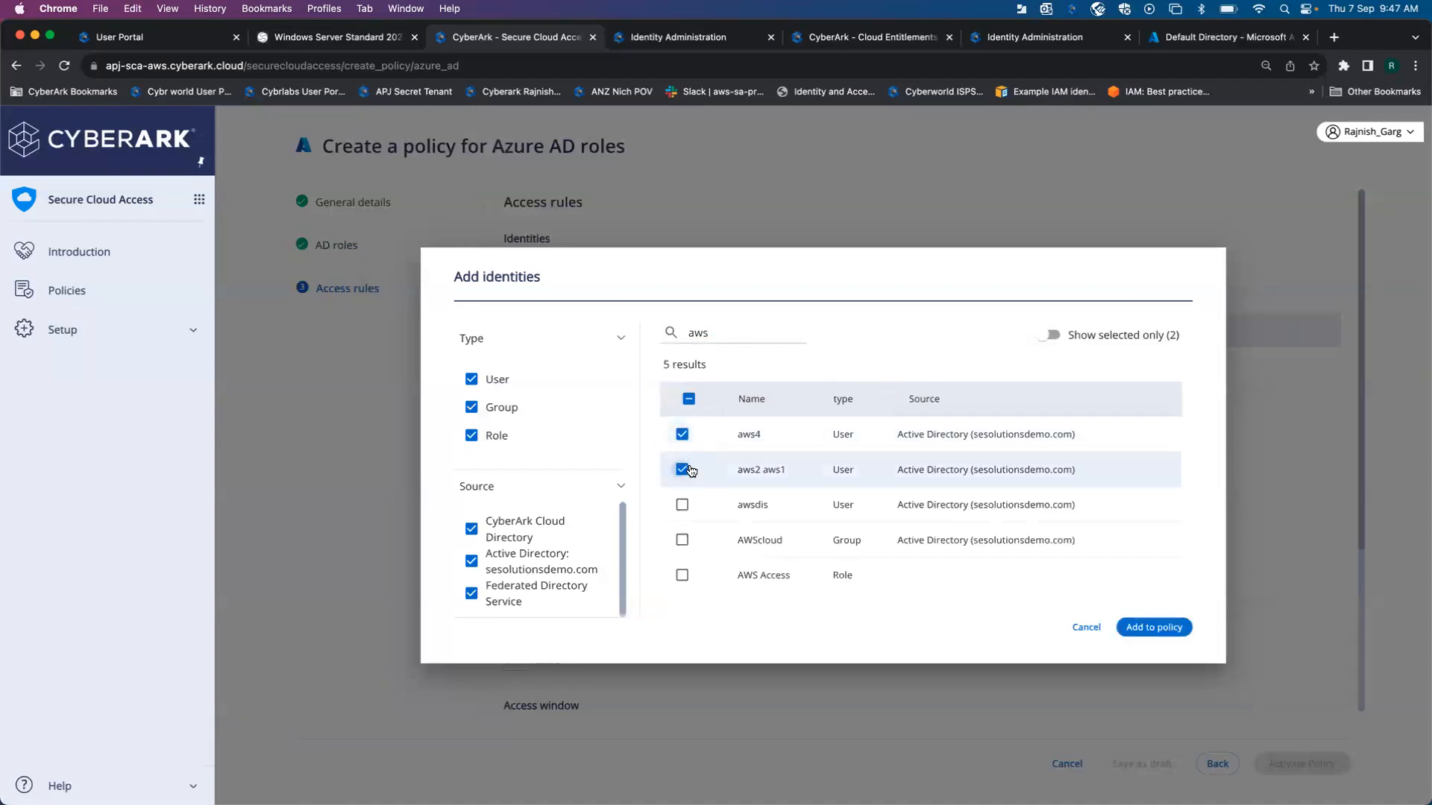
pyautogui.click(683, 505)
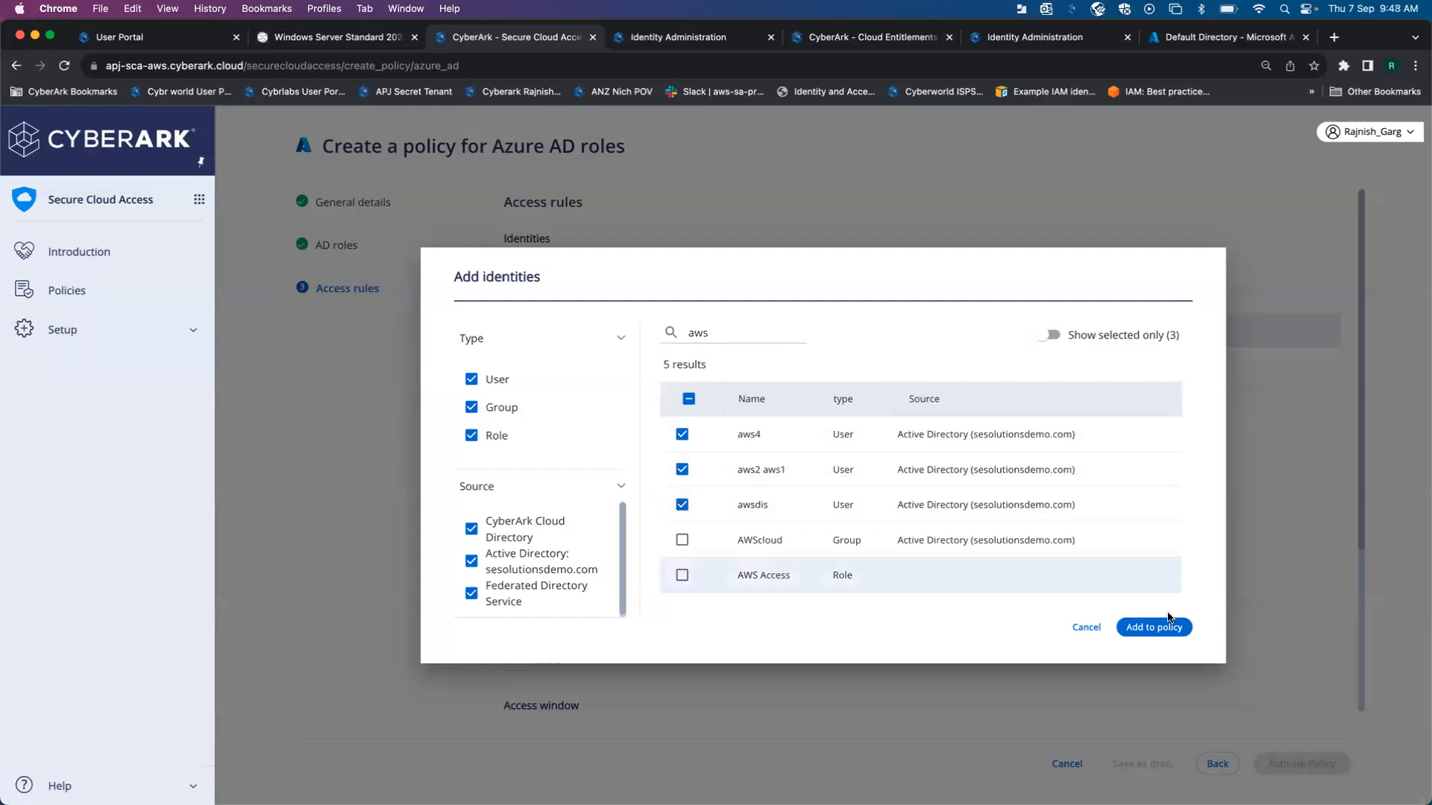
pyautogui.click(1159, 634)
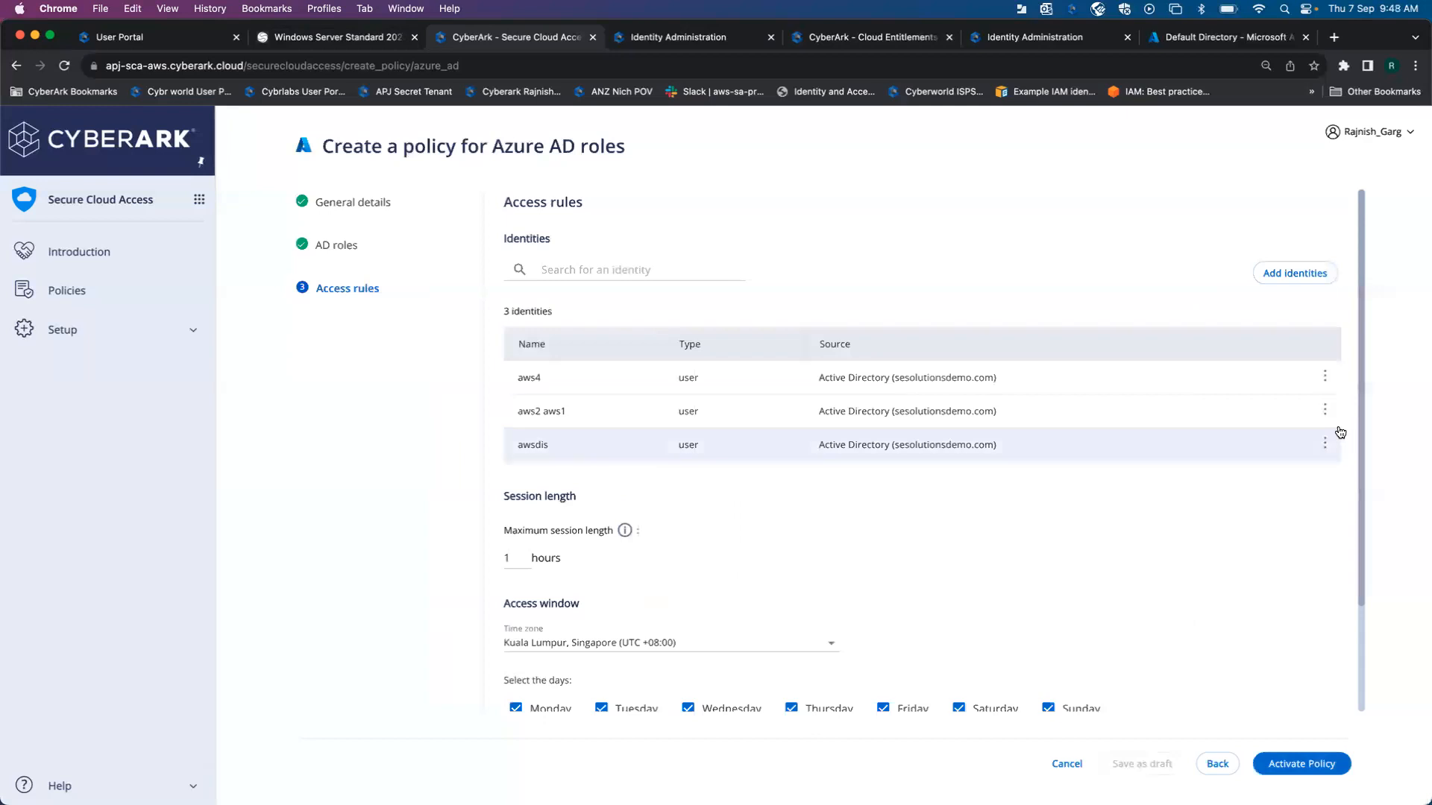
# - Activate the Azure AD policy with the default session length and access window, and check its status
pyautogui.moveTo(1361, 410); pyautogui.dragTo(1366, 507)
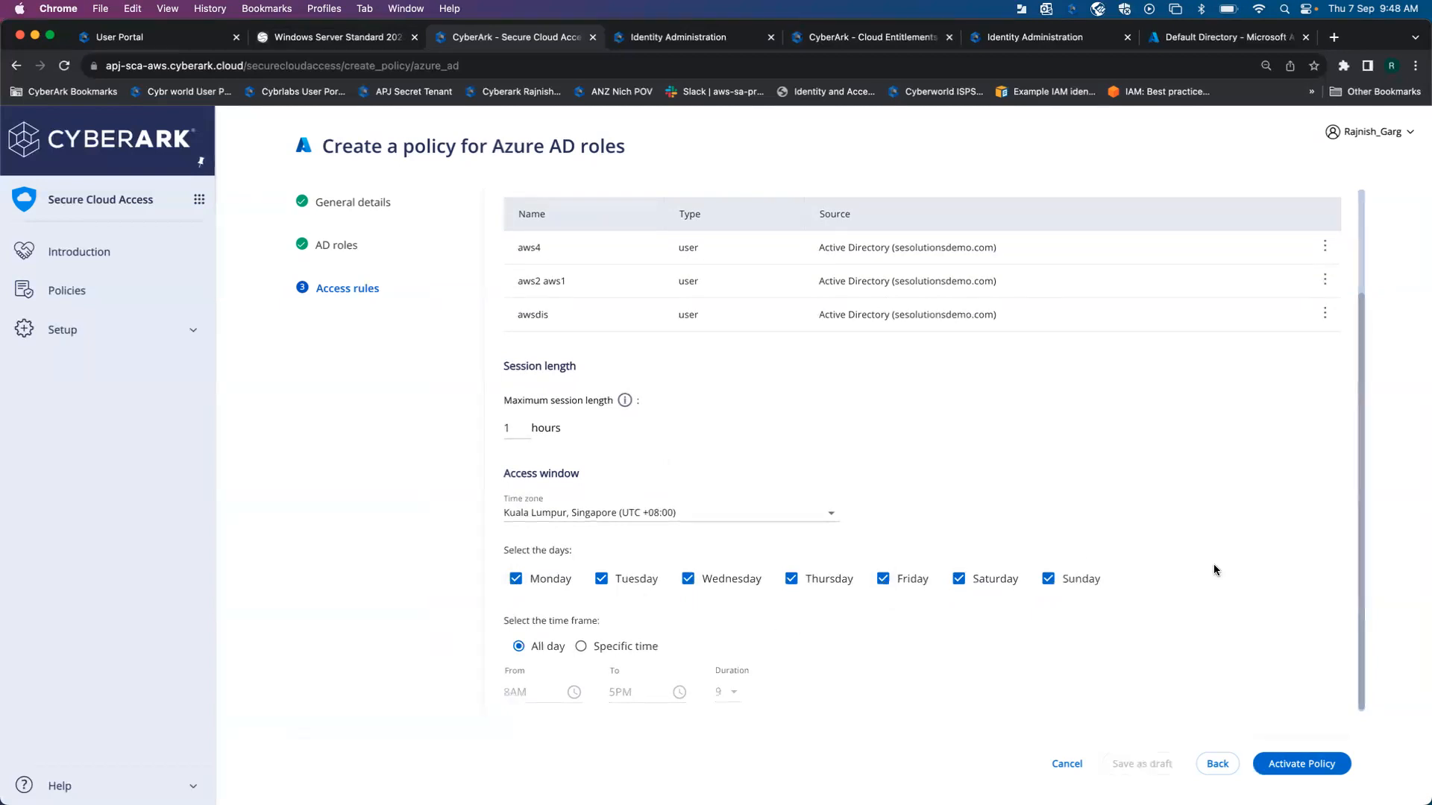
pyautogui.click(1302, 765)
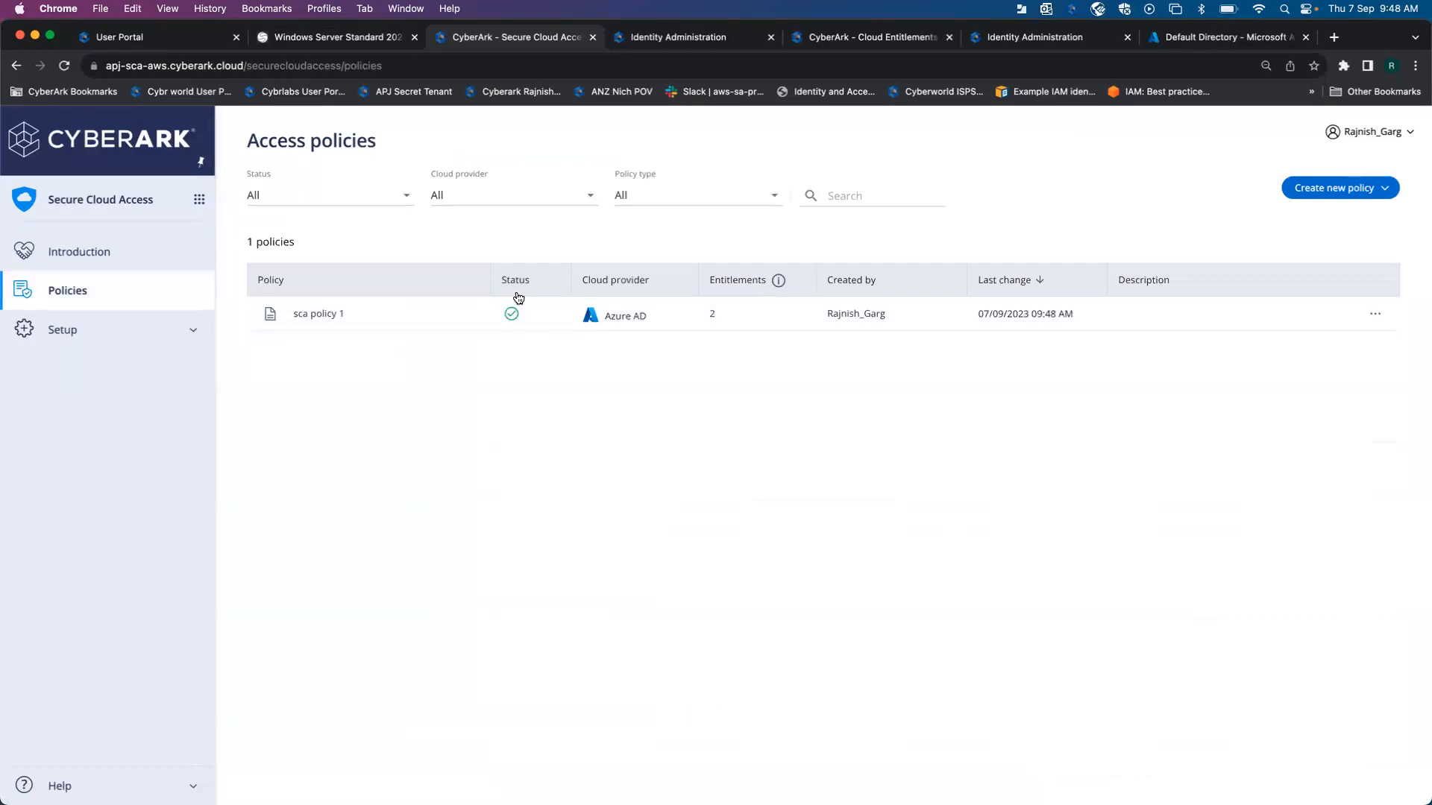
pyautogui.moveTo(511, 324)
# - Start an Azure resource access policy named sca test azure that never expires
pyautogui.click(1367, 196)
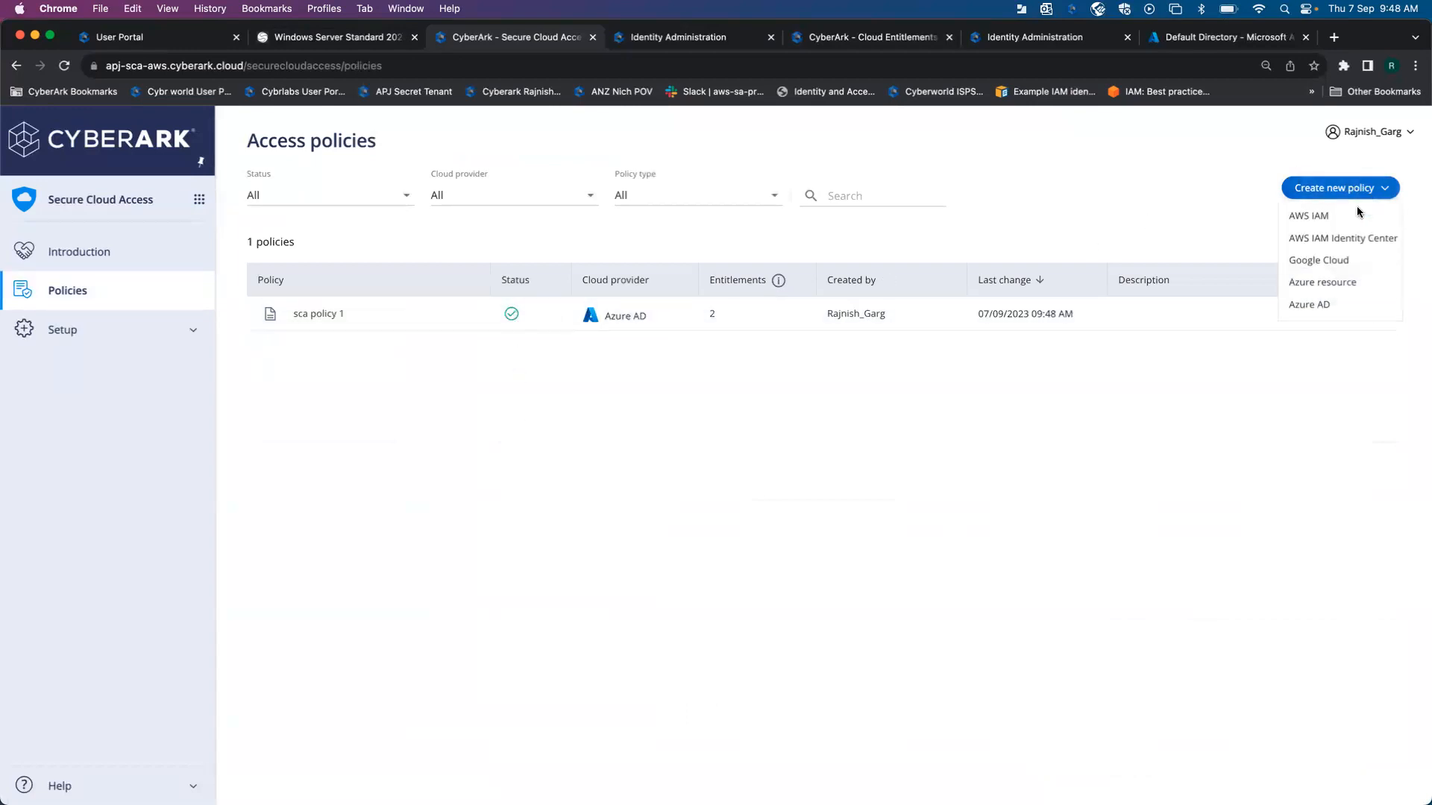
pyautogui.click(1318, 284)
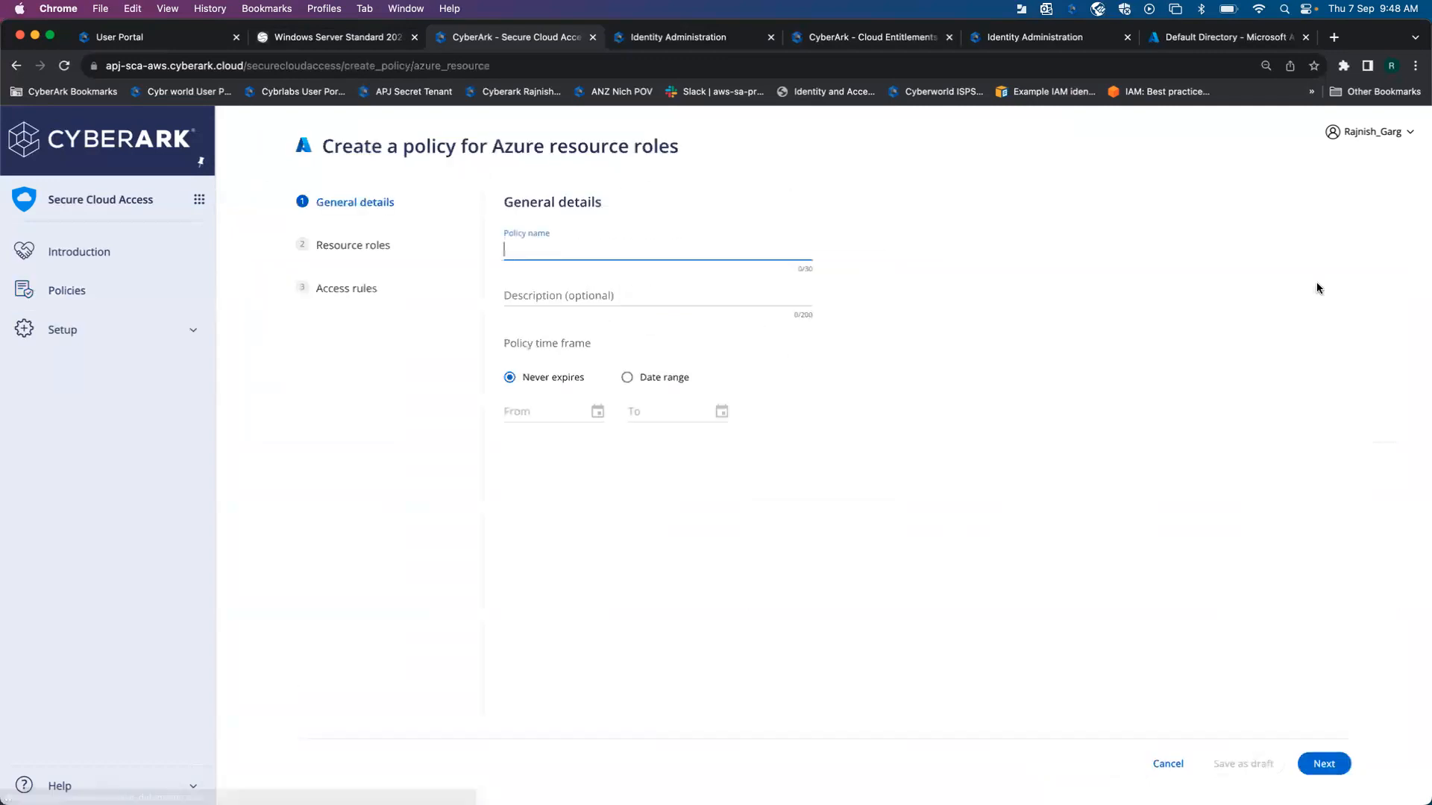
pyautogui.write('sca ')
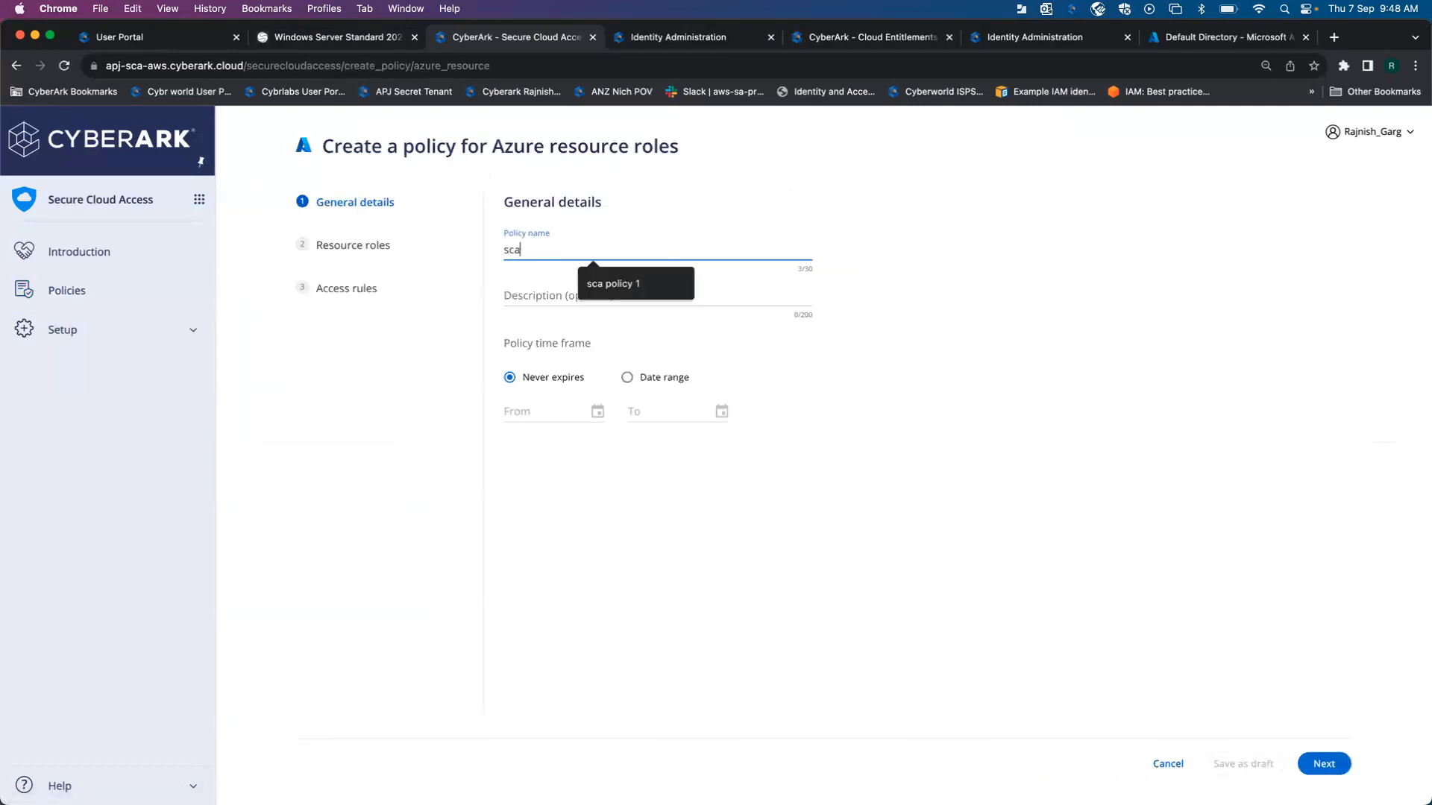
pyautogui.write('test azure')
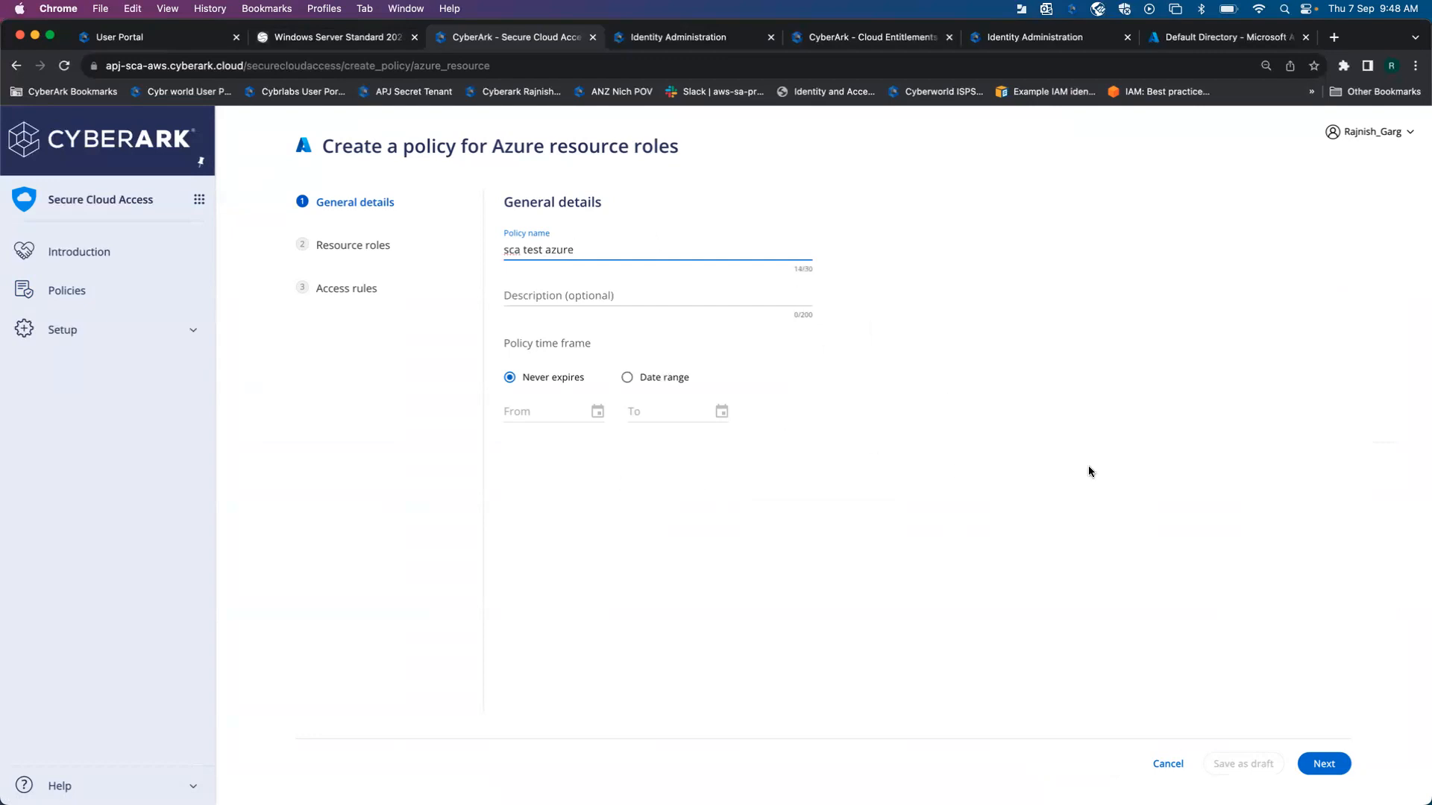
pyautogui.click(1319, 764)
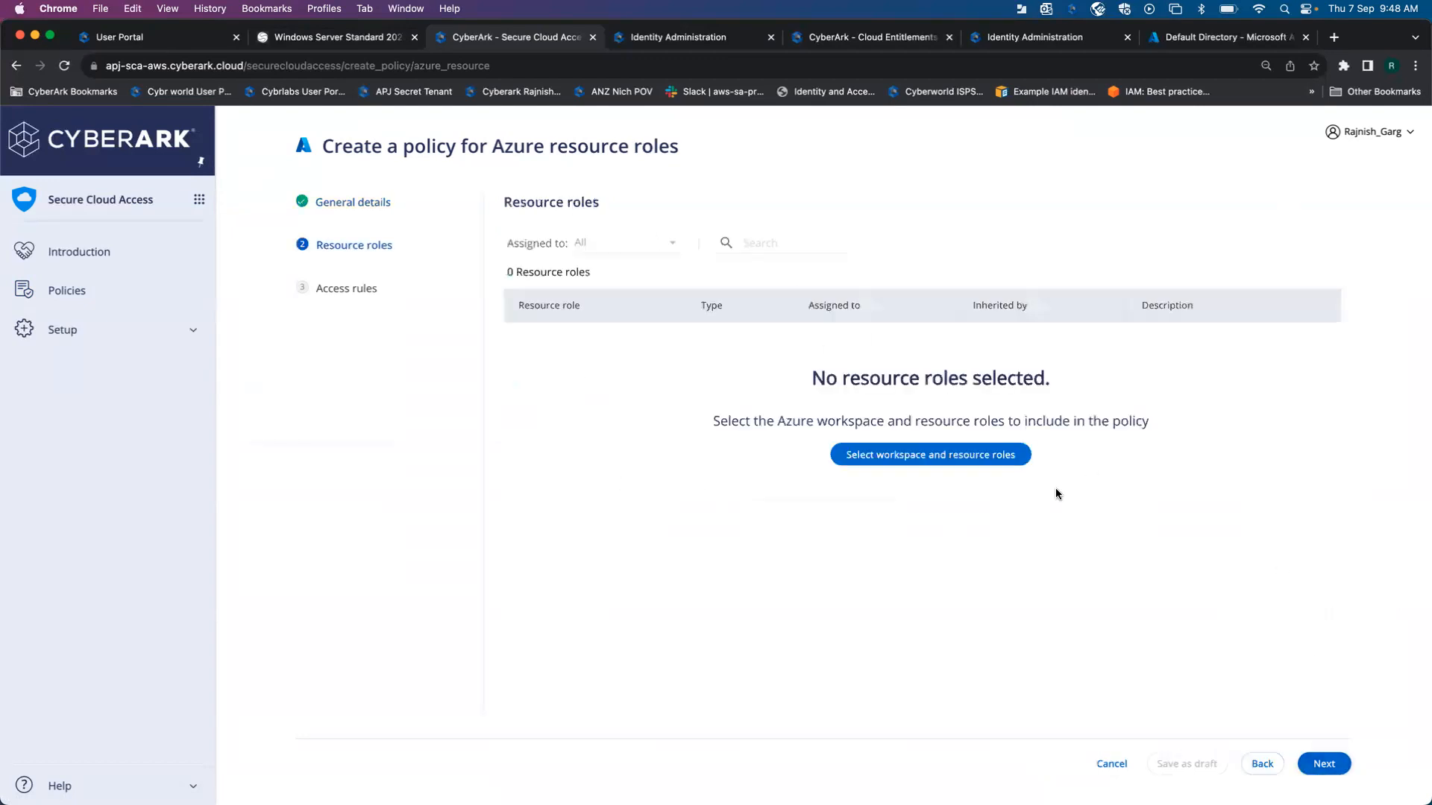
# - Choose the Key Vault Administrator resource role on Azure subscription 1 under application OU
pyautogui.click(949, 458)
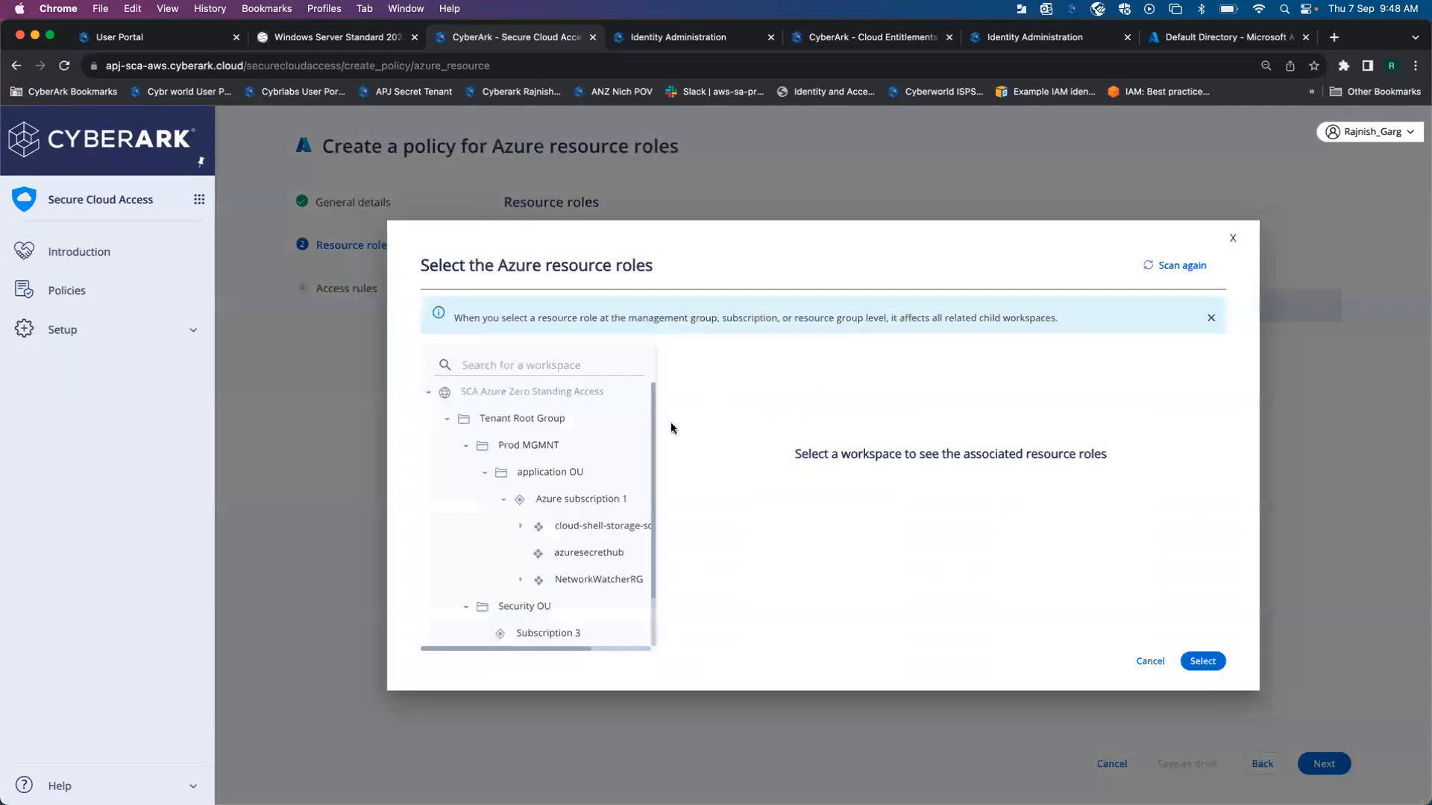
pyautogui.click(546, 422)
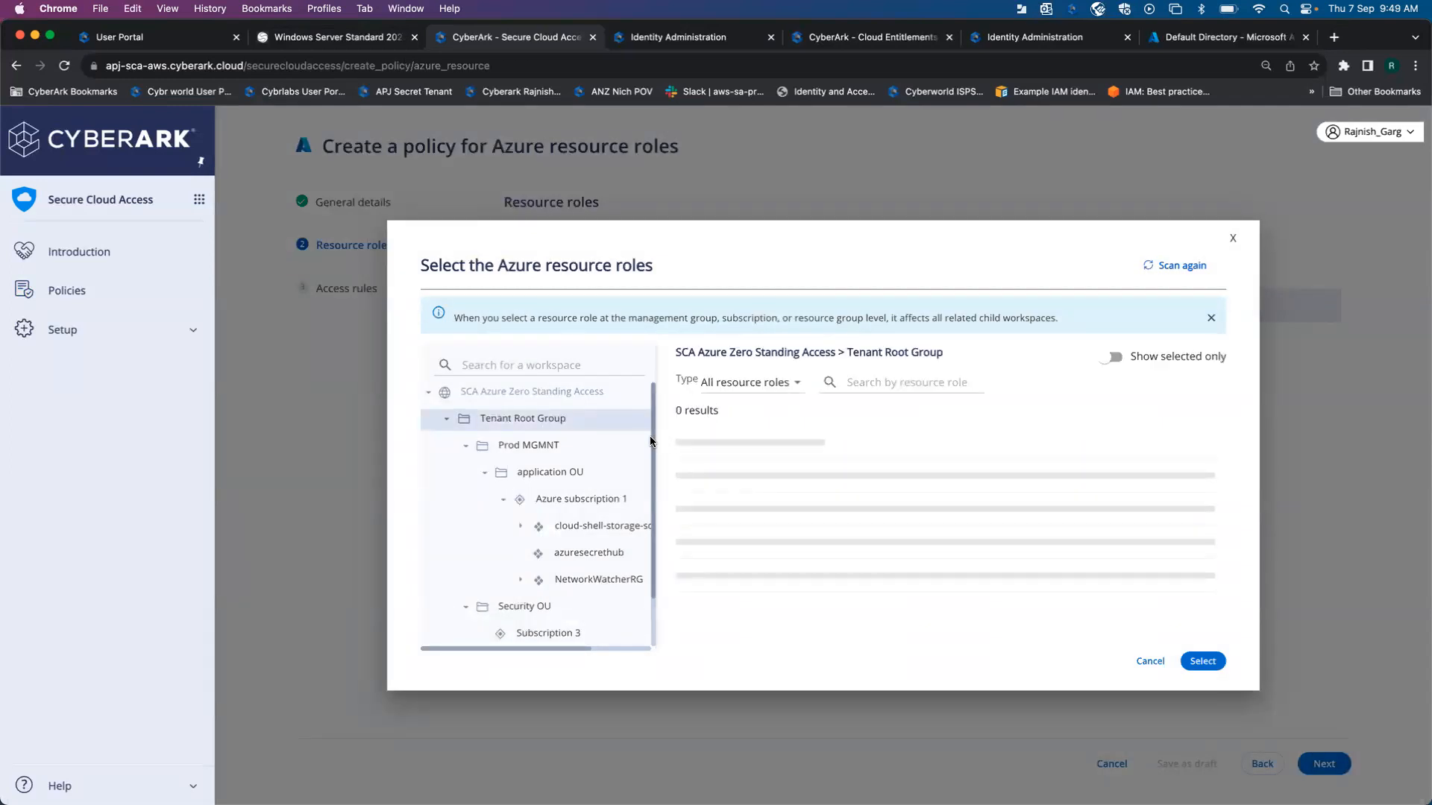
pyautogui.moveTo(658, 440); pyautogui.dragTo(652, 458)
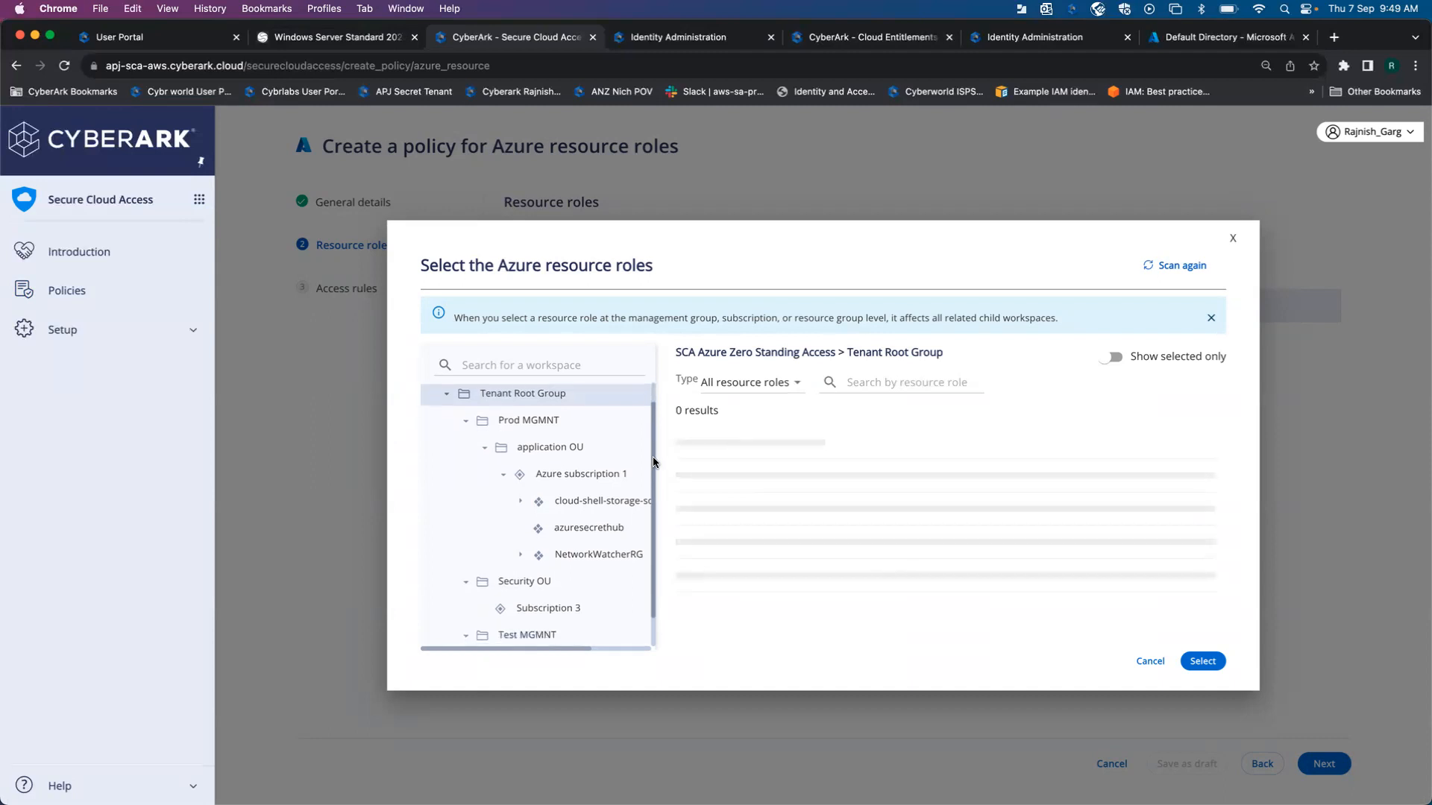
pyautogui.click(589, 479)
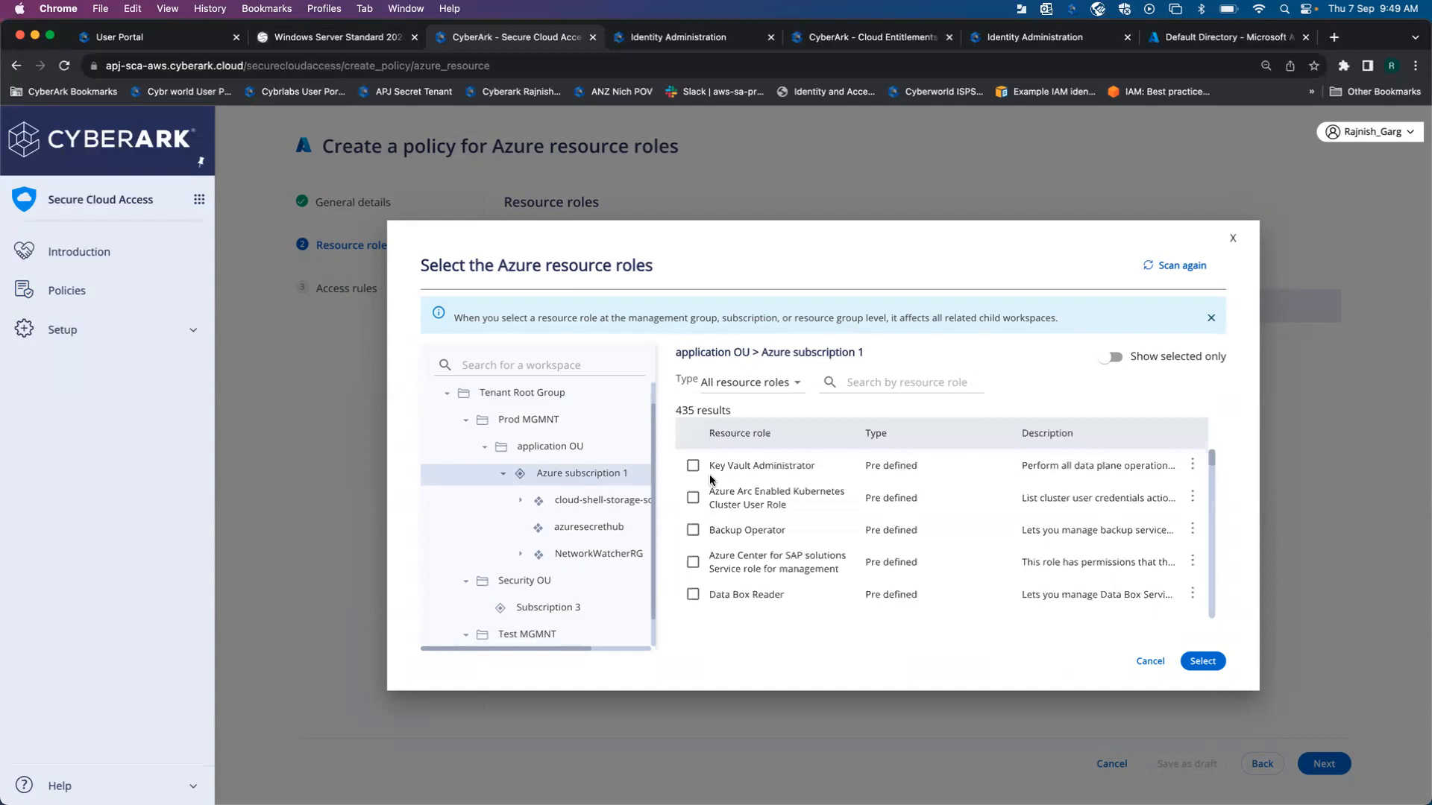
pyautogui.click(692, 466)
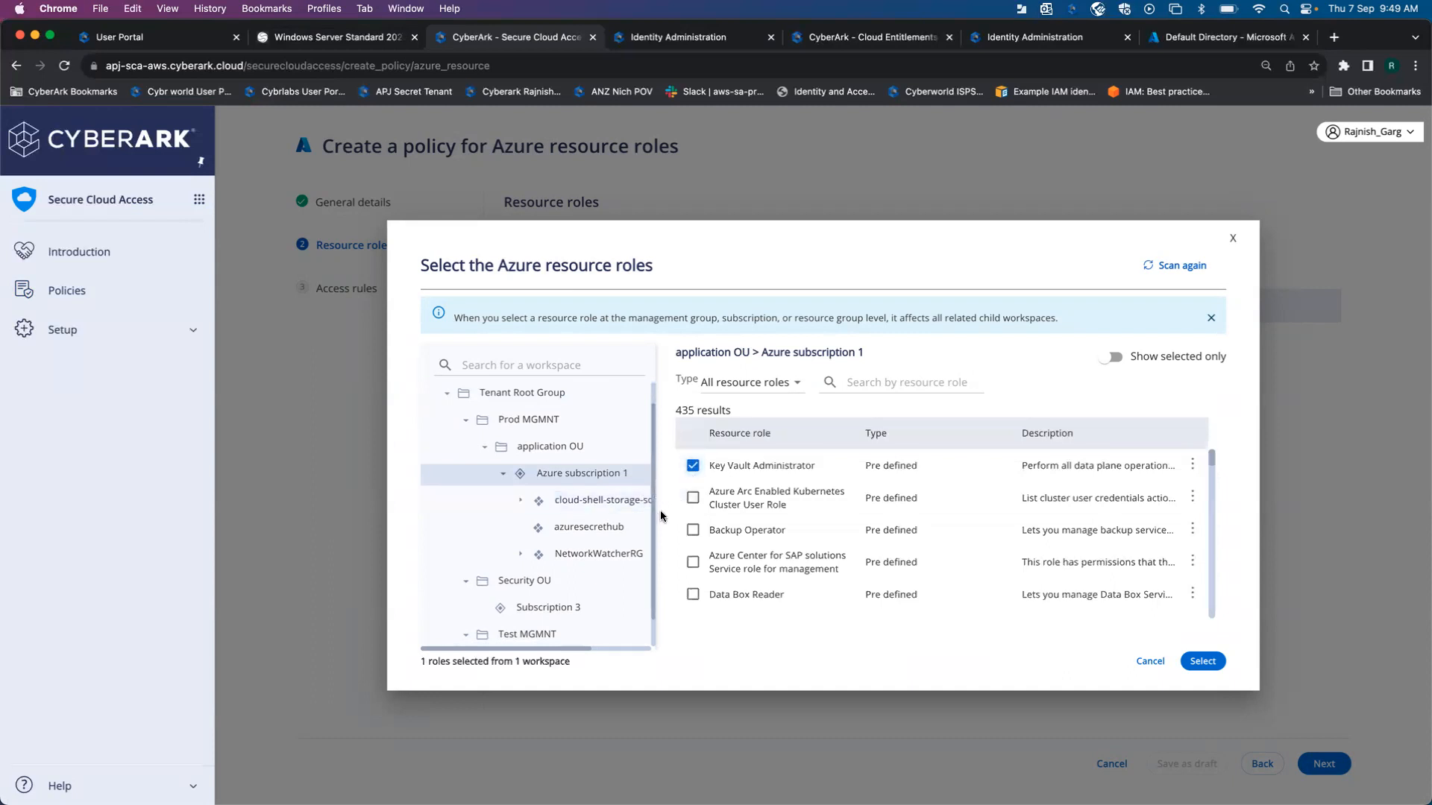
# - Also choose the Key Vault Administrator role on Subscription 3 under Security OU and add the selected roles to the policy
pyautogui.scroll(-1, 656, 549)
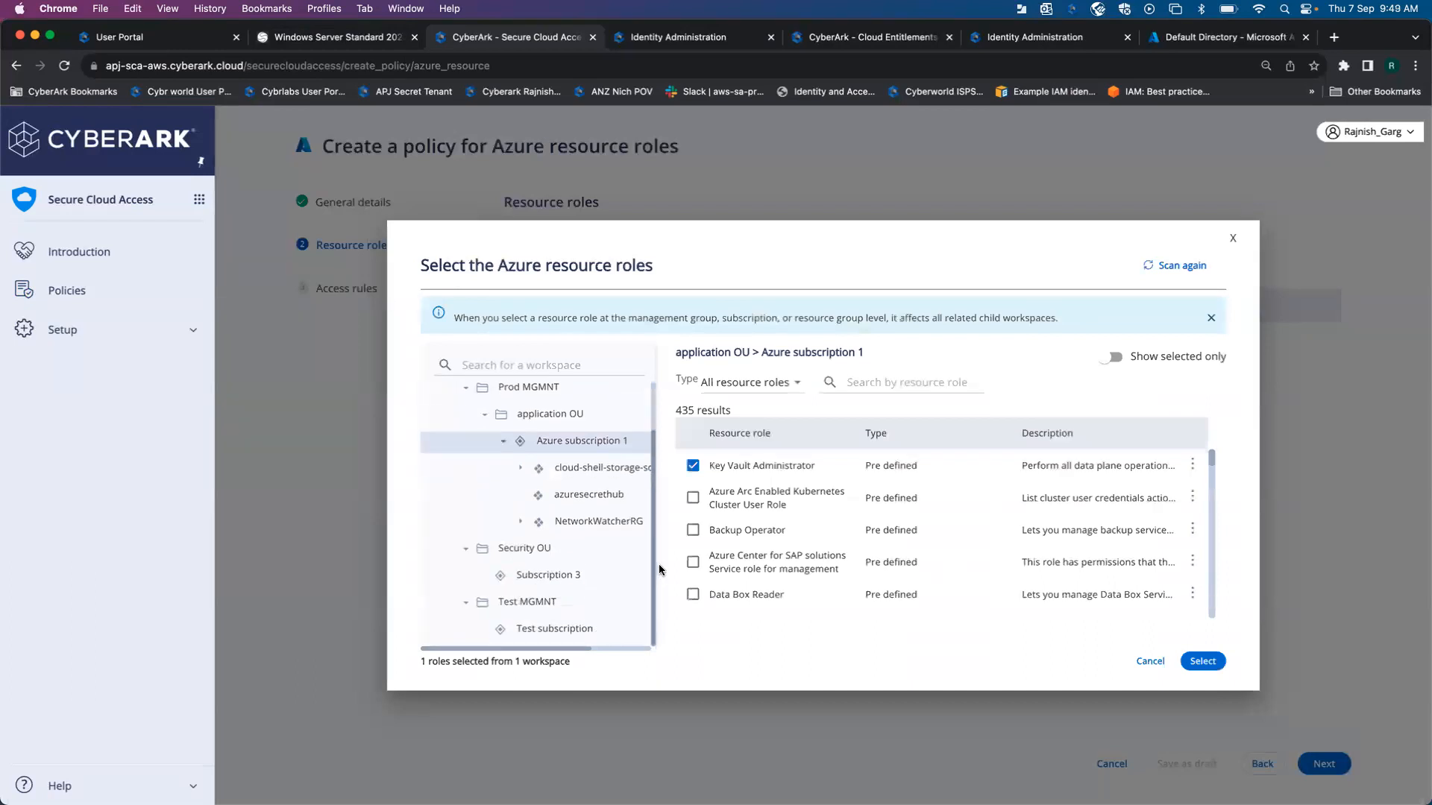
pyautogui.click(539, 558)
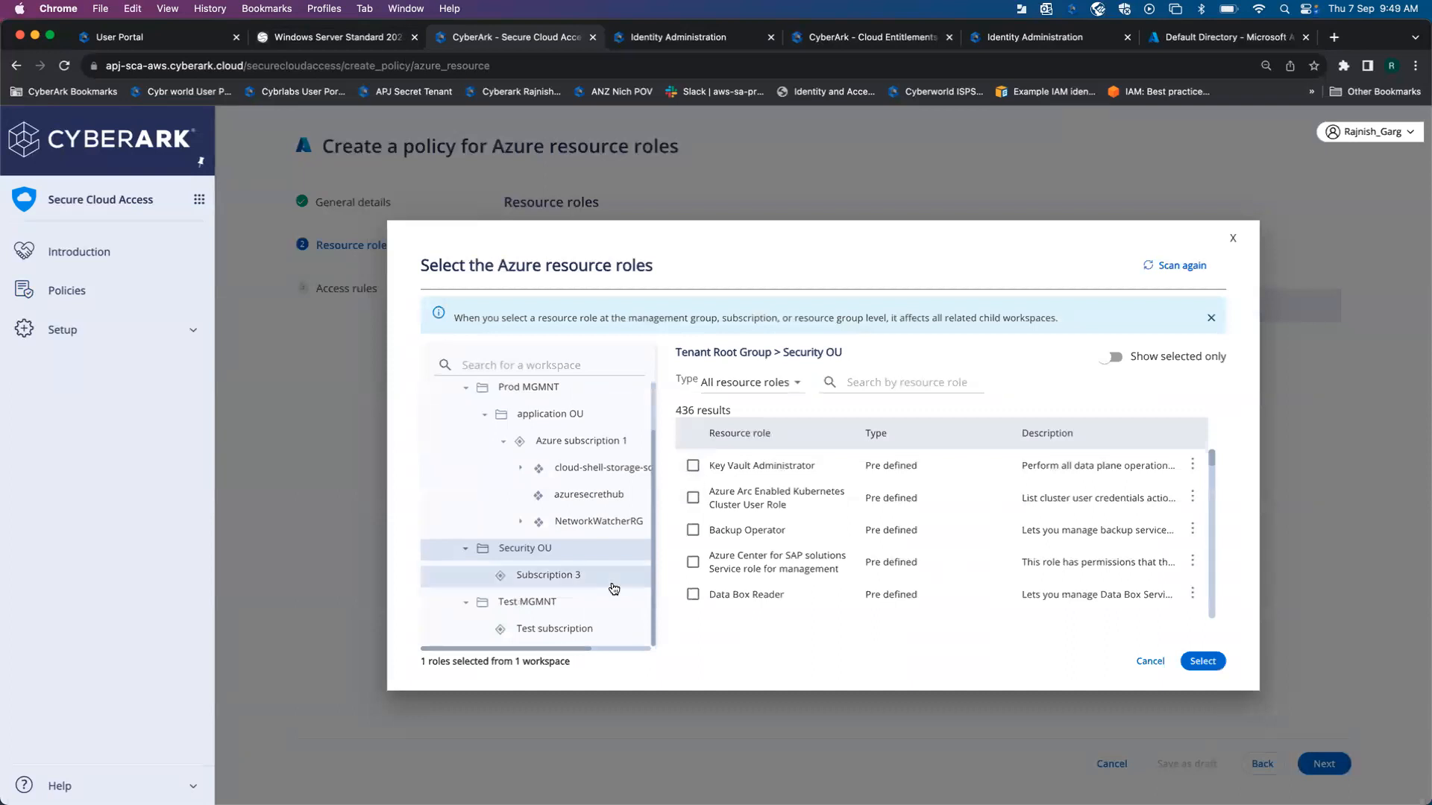
pyautogui.click(590, 579)
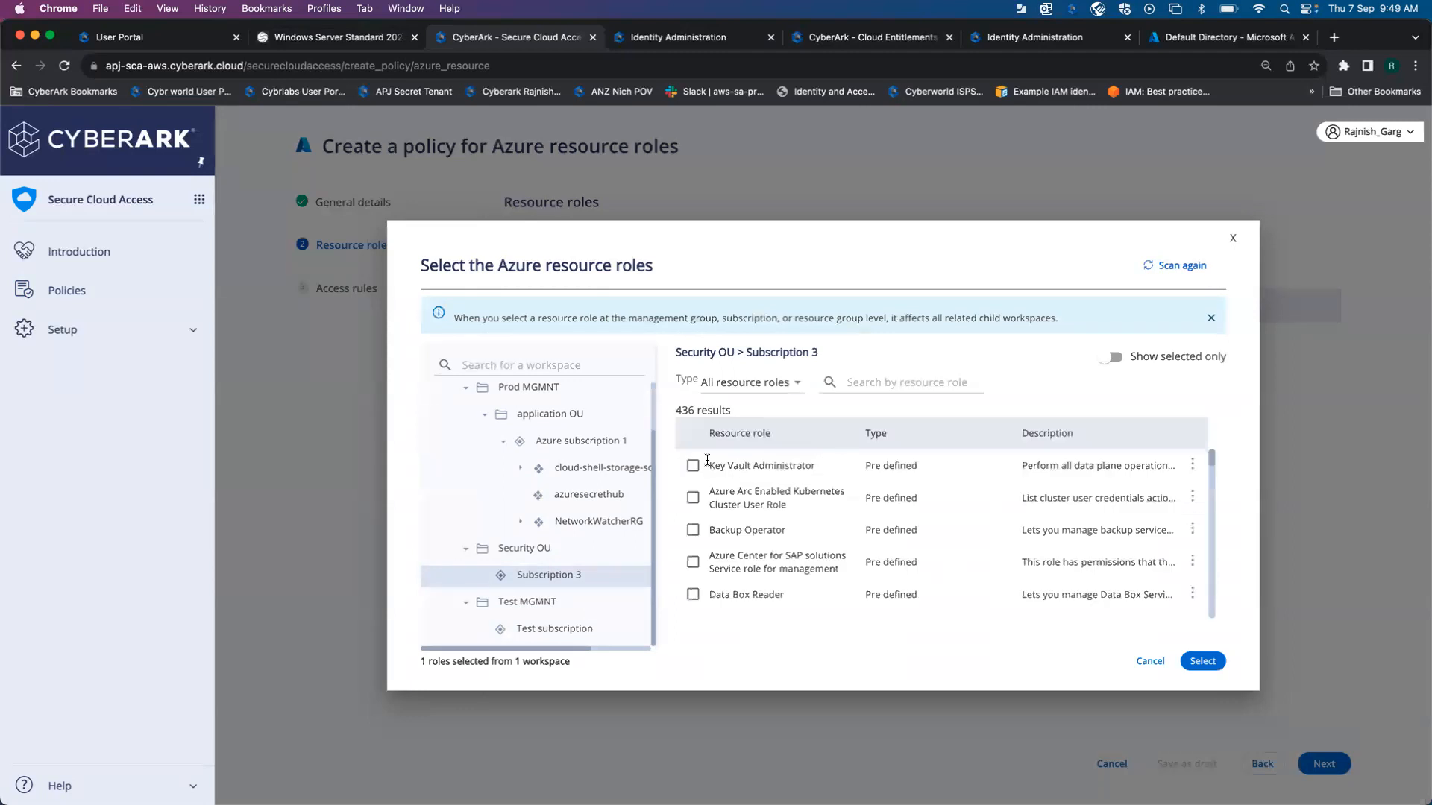
pyautogui.click(693, 465)
pyautogui.click(1203, 662)
# - Search the identities for aws and add aws4, aws2 aws1 and awsdis to the Azure resource policy
pyautogui.click(1302, 765)
pyautogui.click(928, 522)
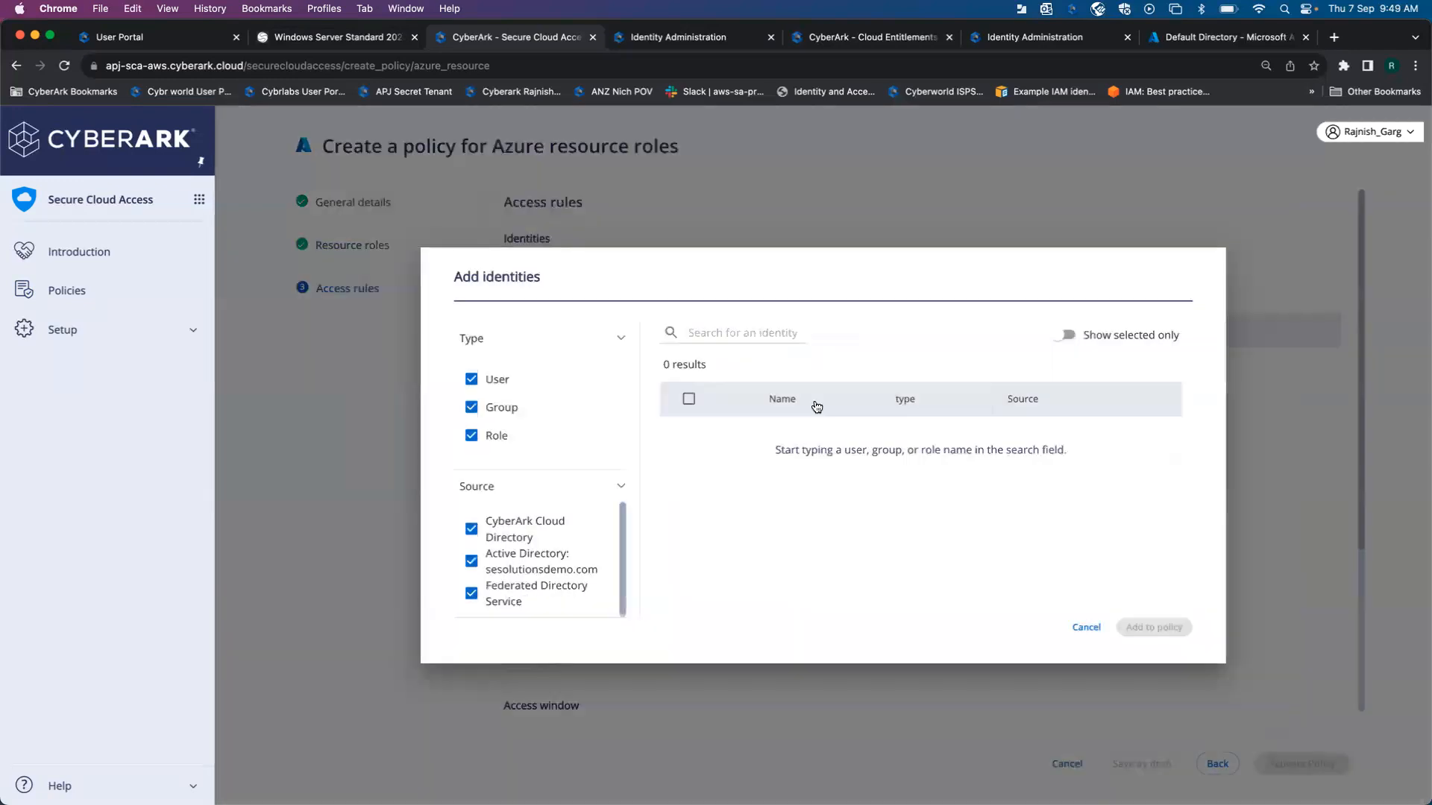
pyautogui.click(728, 333)
pyautogui.write('aw')
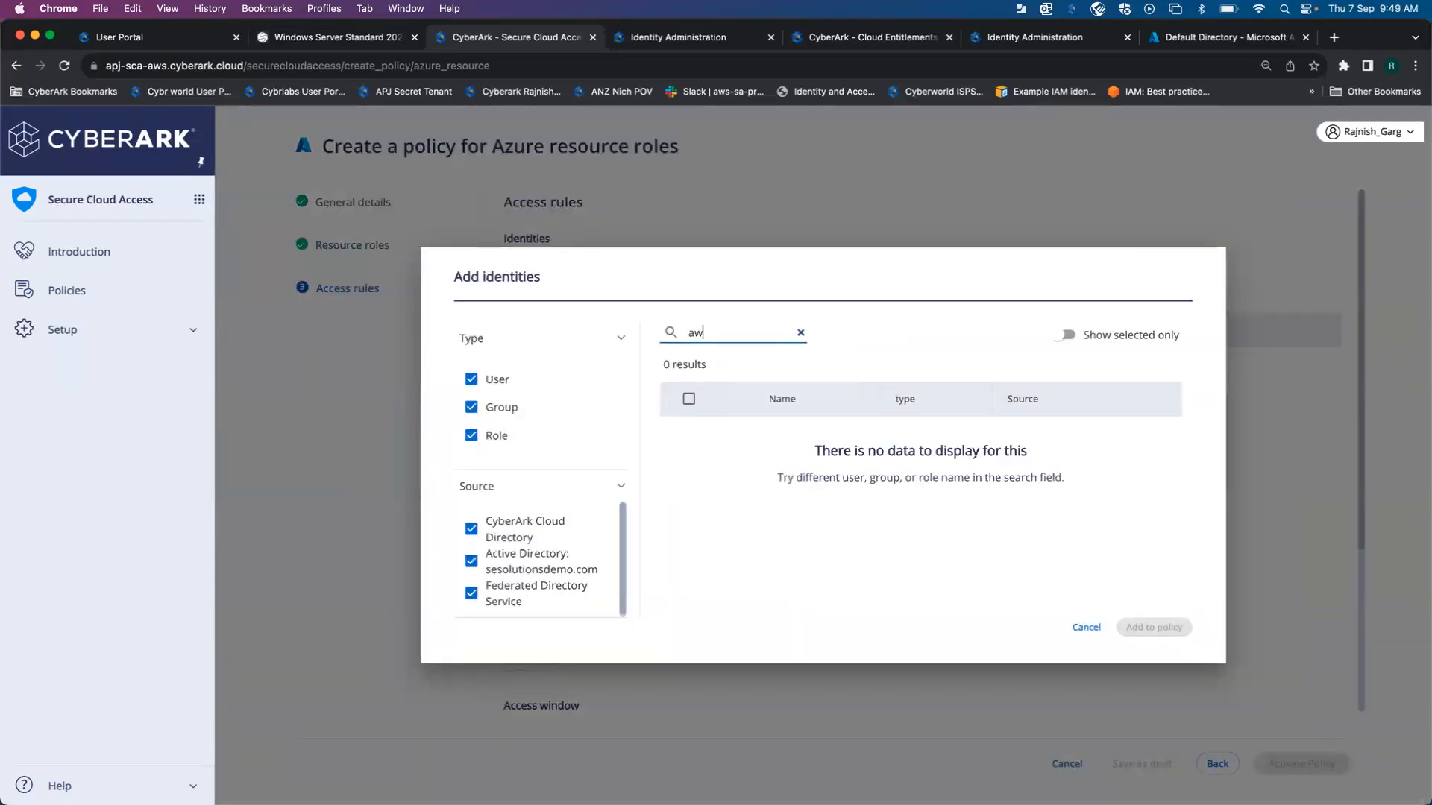
pyautogui.write('s')
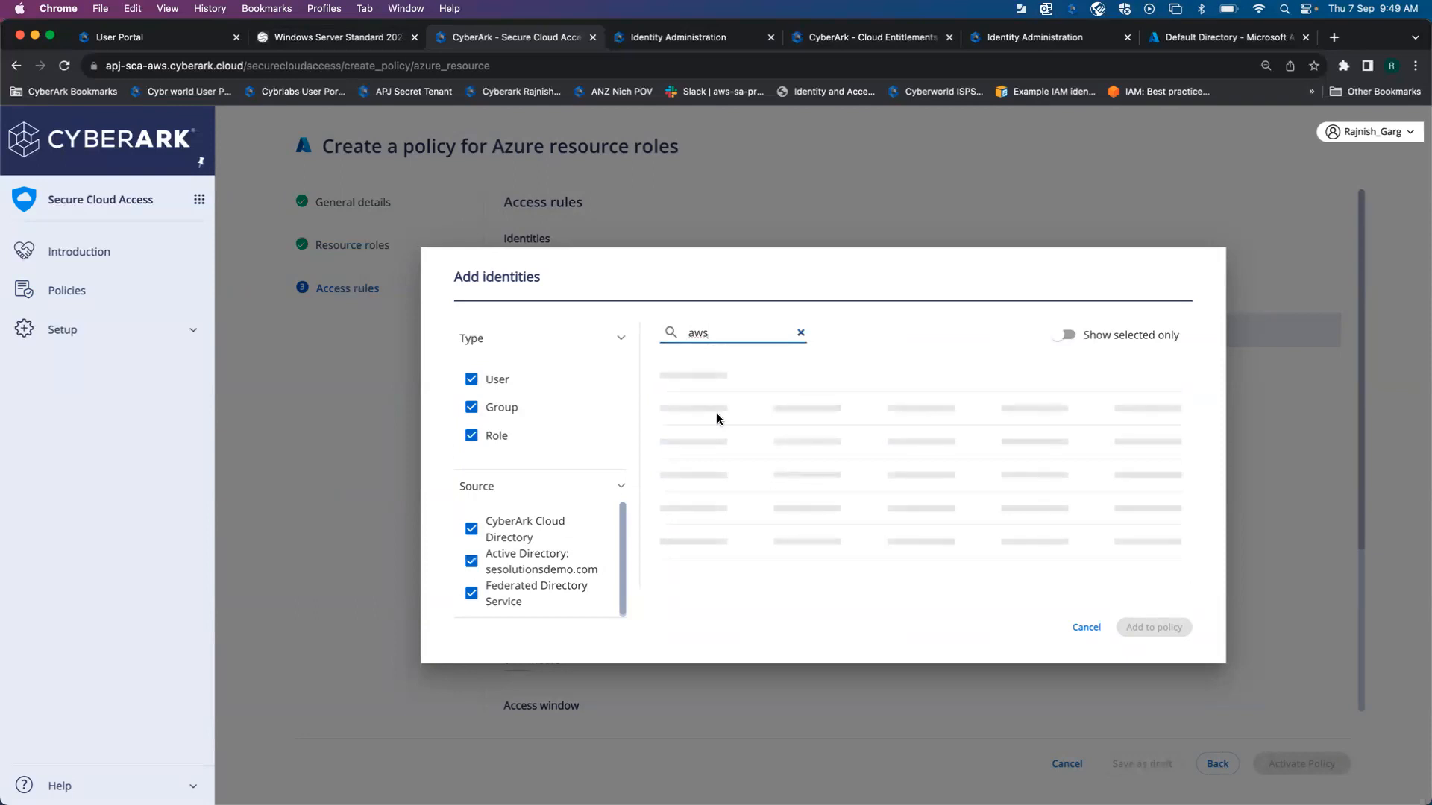
pyautogui.click(682, 440)
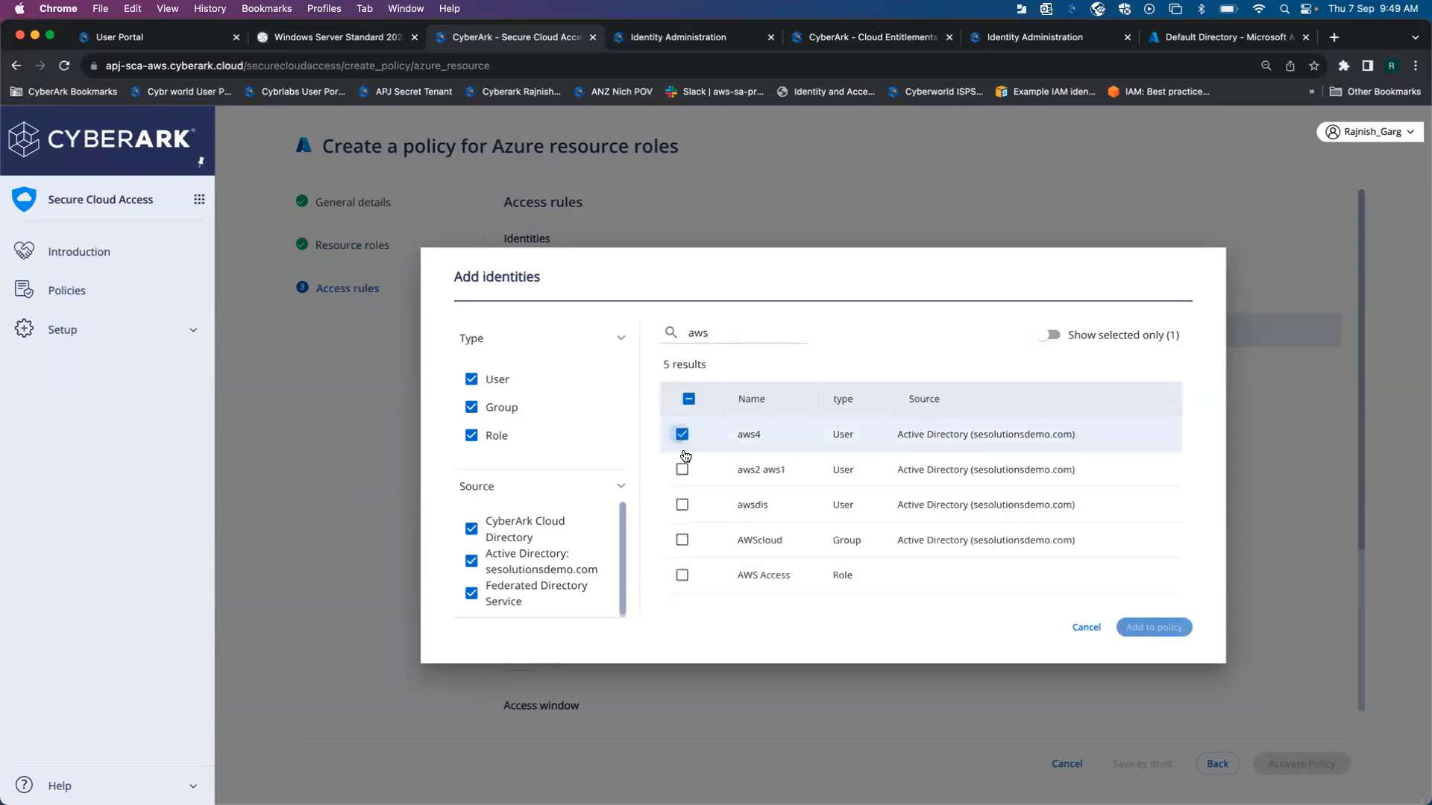
pyautogui.click(682, 469)
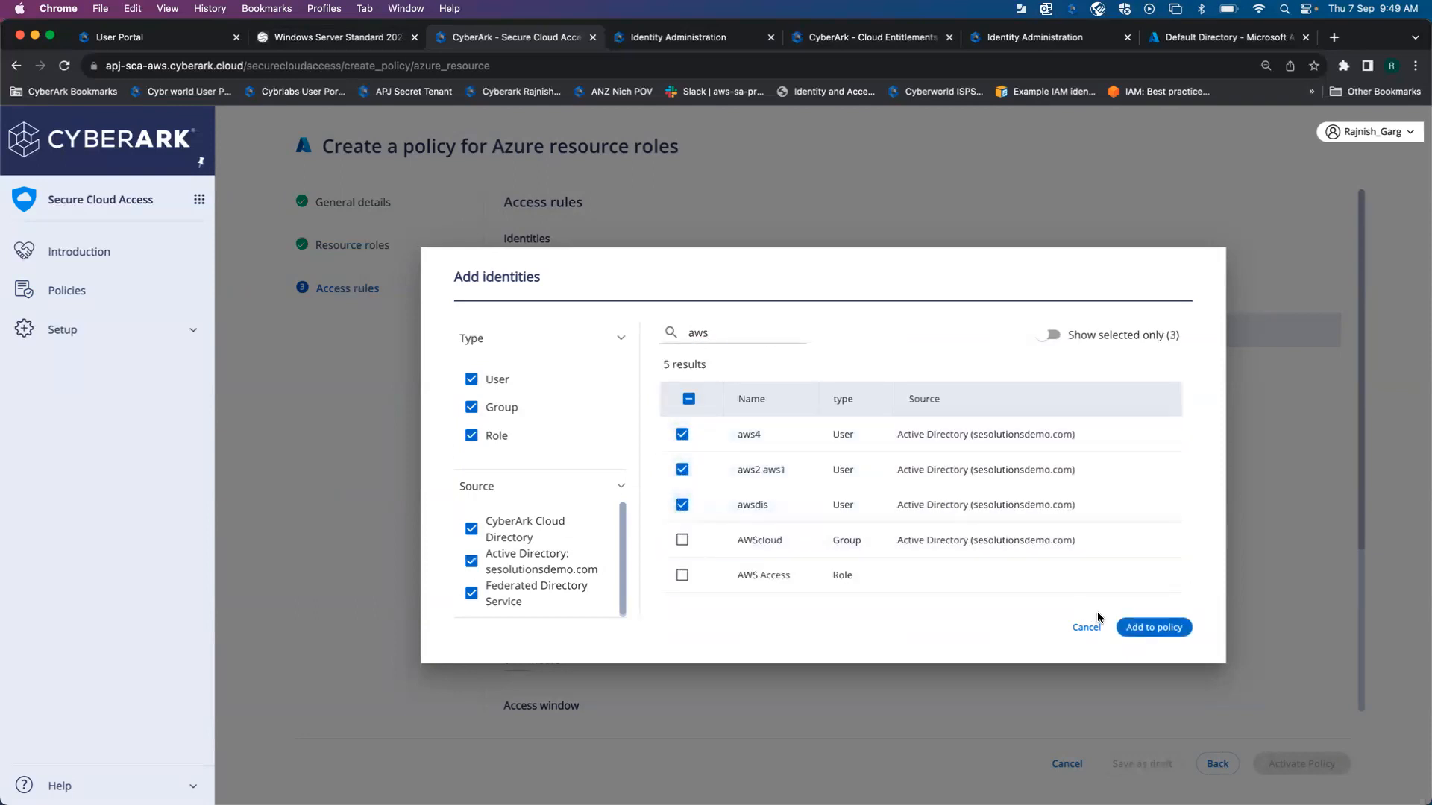
pyautogui.click(1161, 629)
# - Activate the Azure resource policy, dismiss the notification and check the policy's status in the access policies list
pyautogui.click(1303, 756)
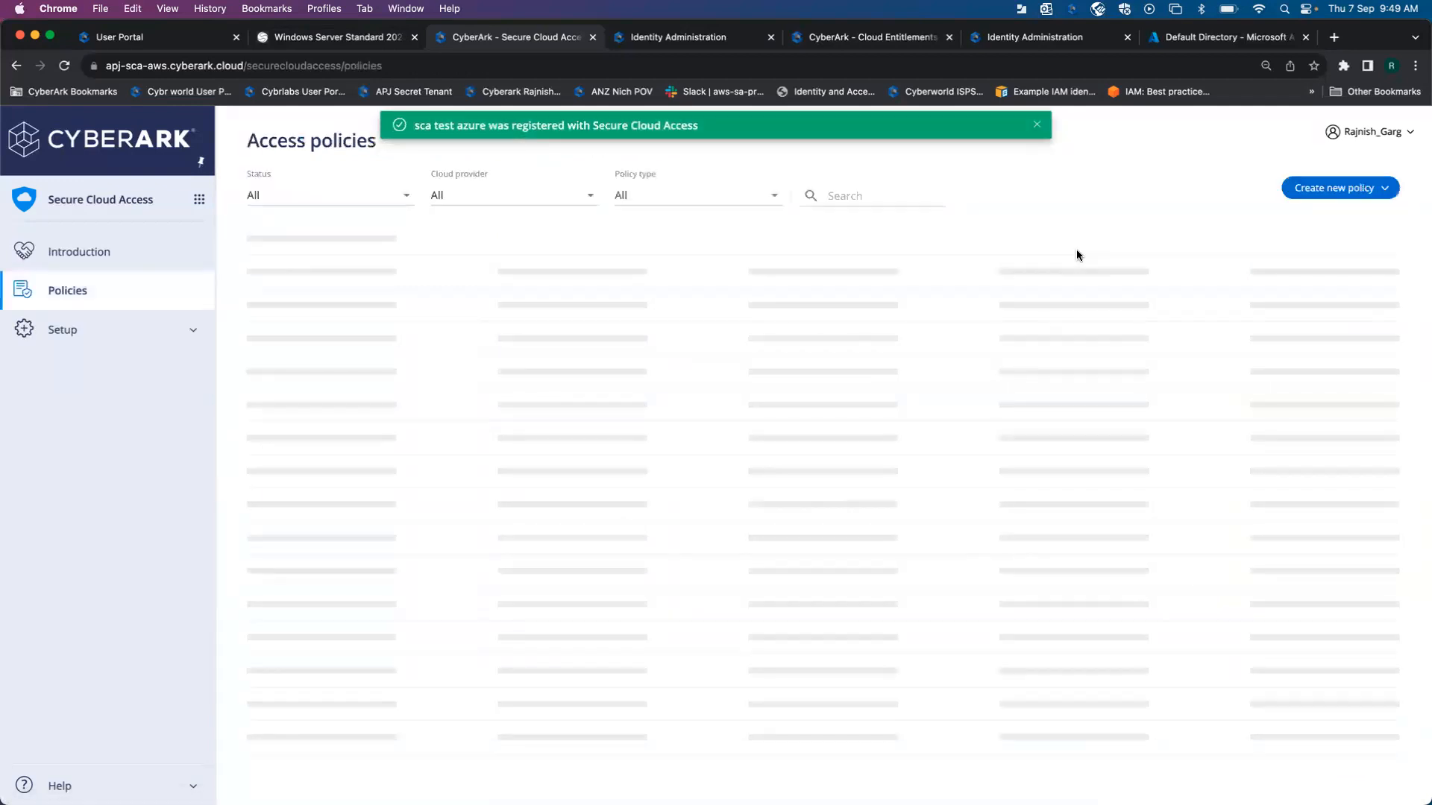
pyautogui.click(1041, 128)
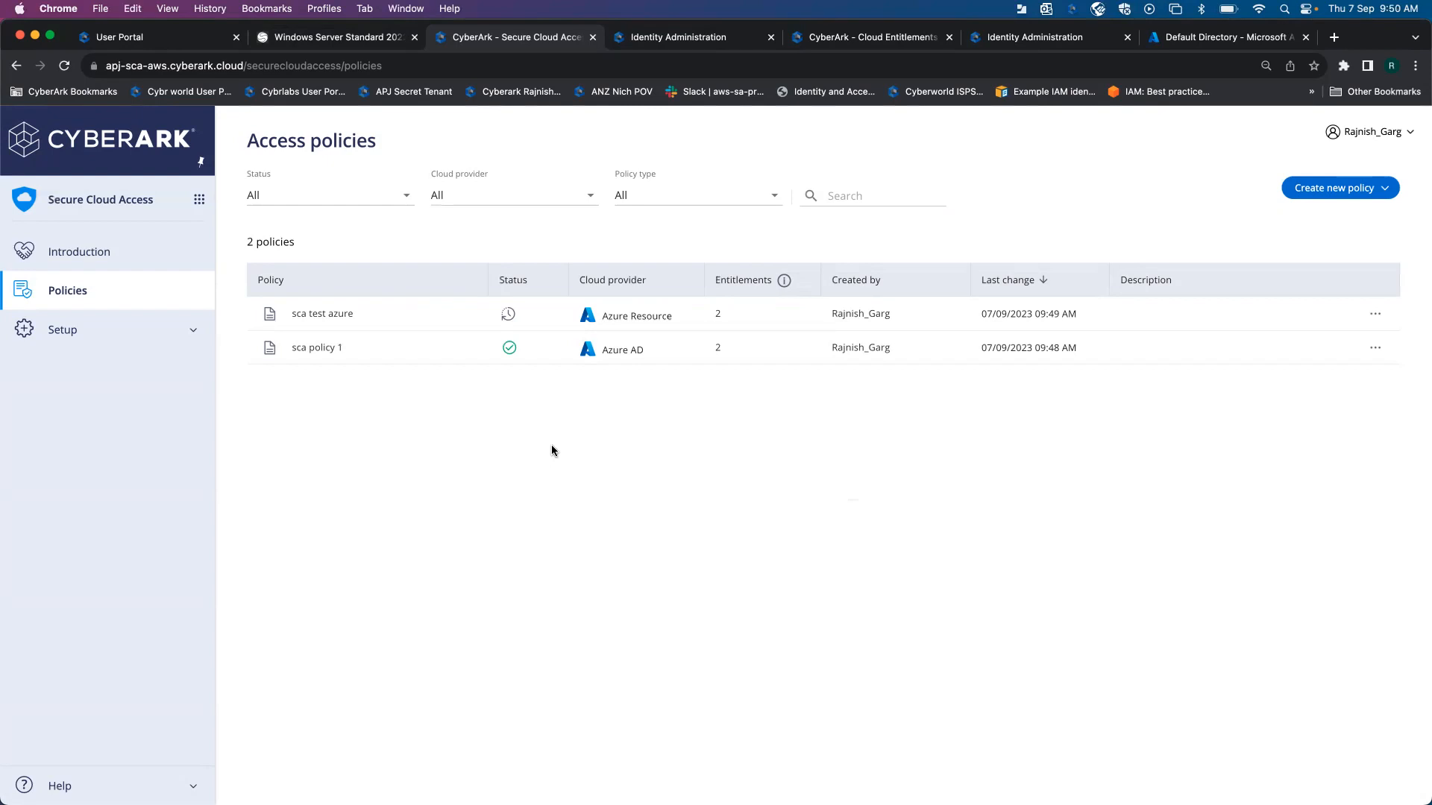
pyautogui.moveTo(508, 319)
# - In the Windows Server virtual machine's browser, sign in to the Azure portal with the awsdis account, postponing the additional security information
pyautogui.click(347, 41)
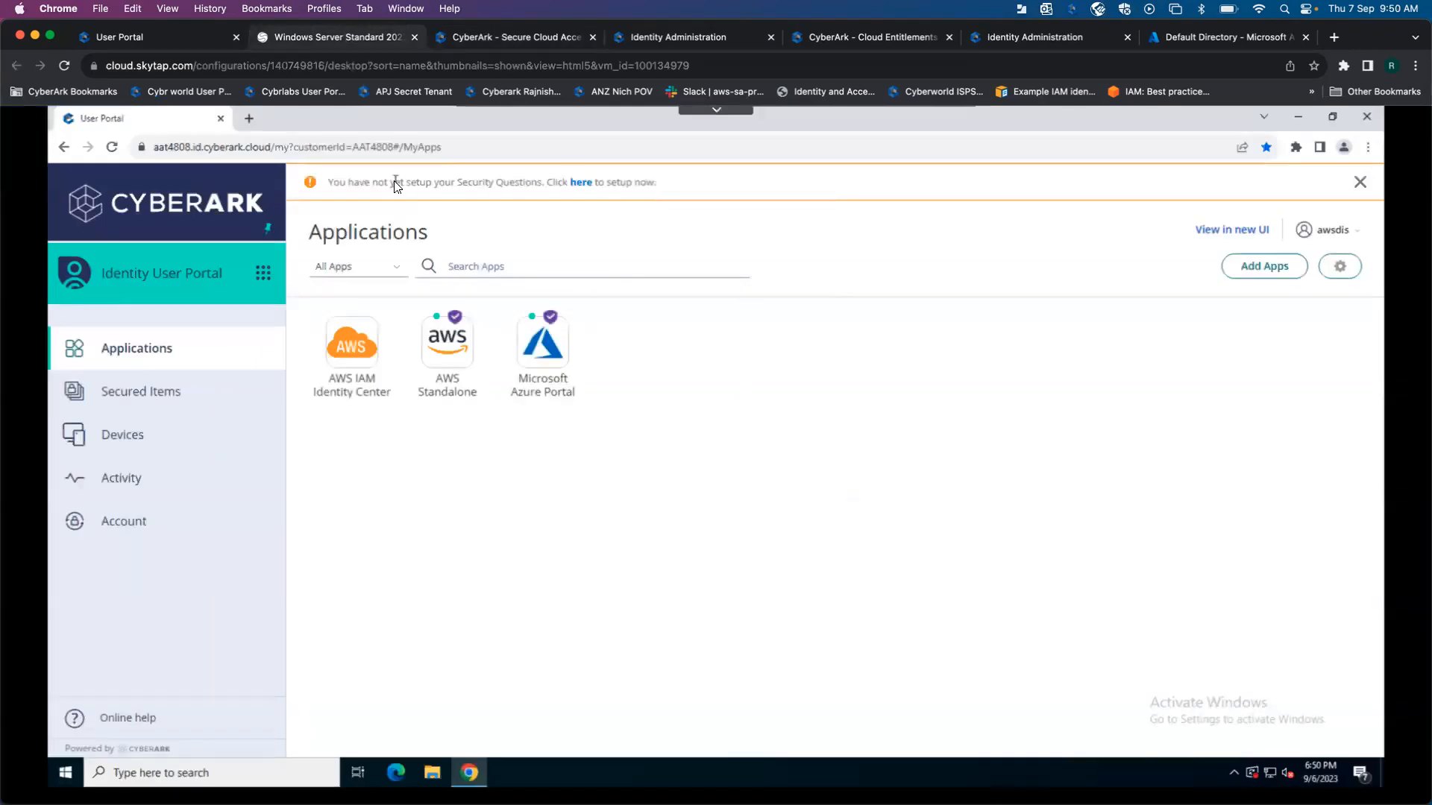
pyautogui.click(252, 116)
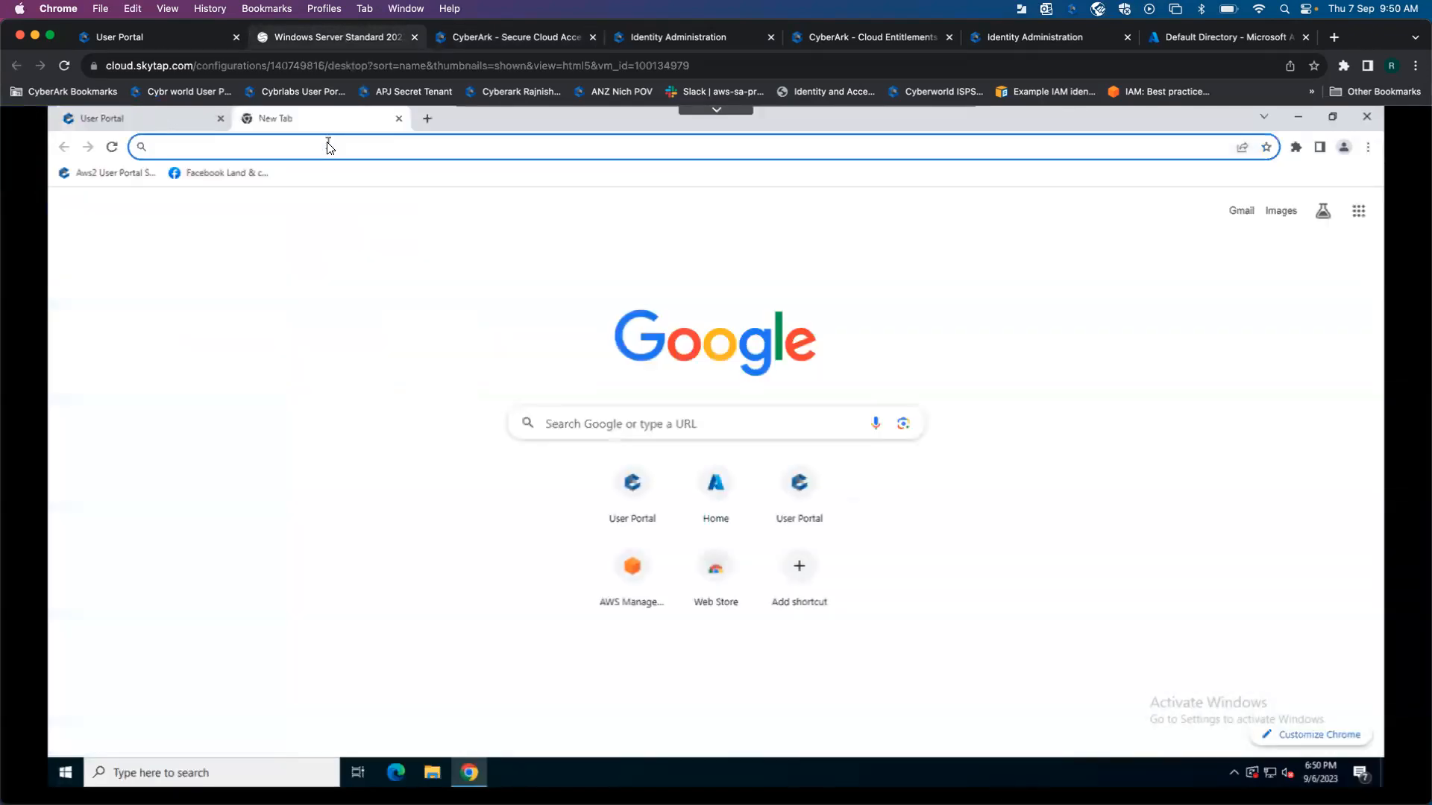
pyautogui.write('porta')
pyautogui.press('Return')
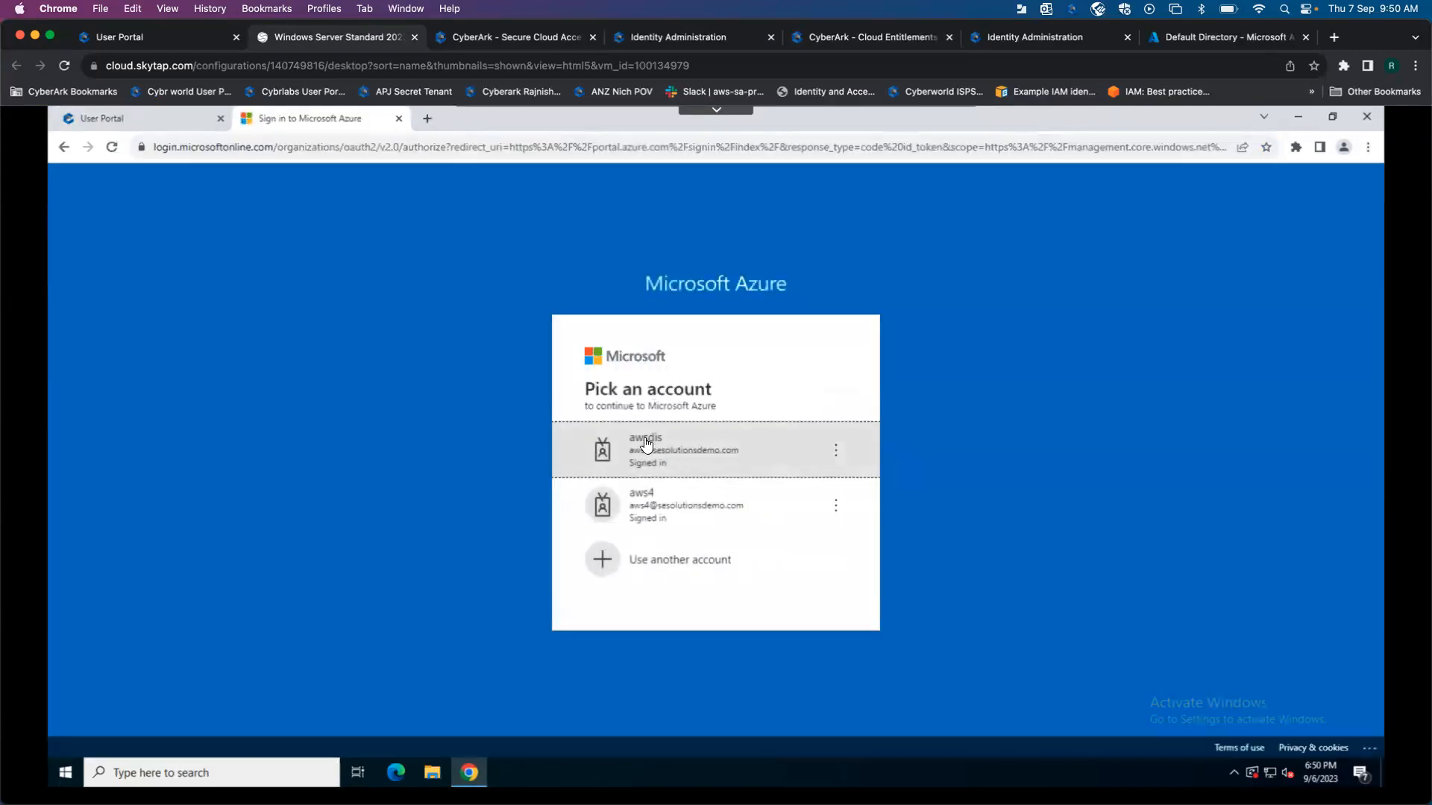
pyautogui.click(693, 446)
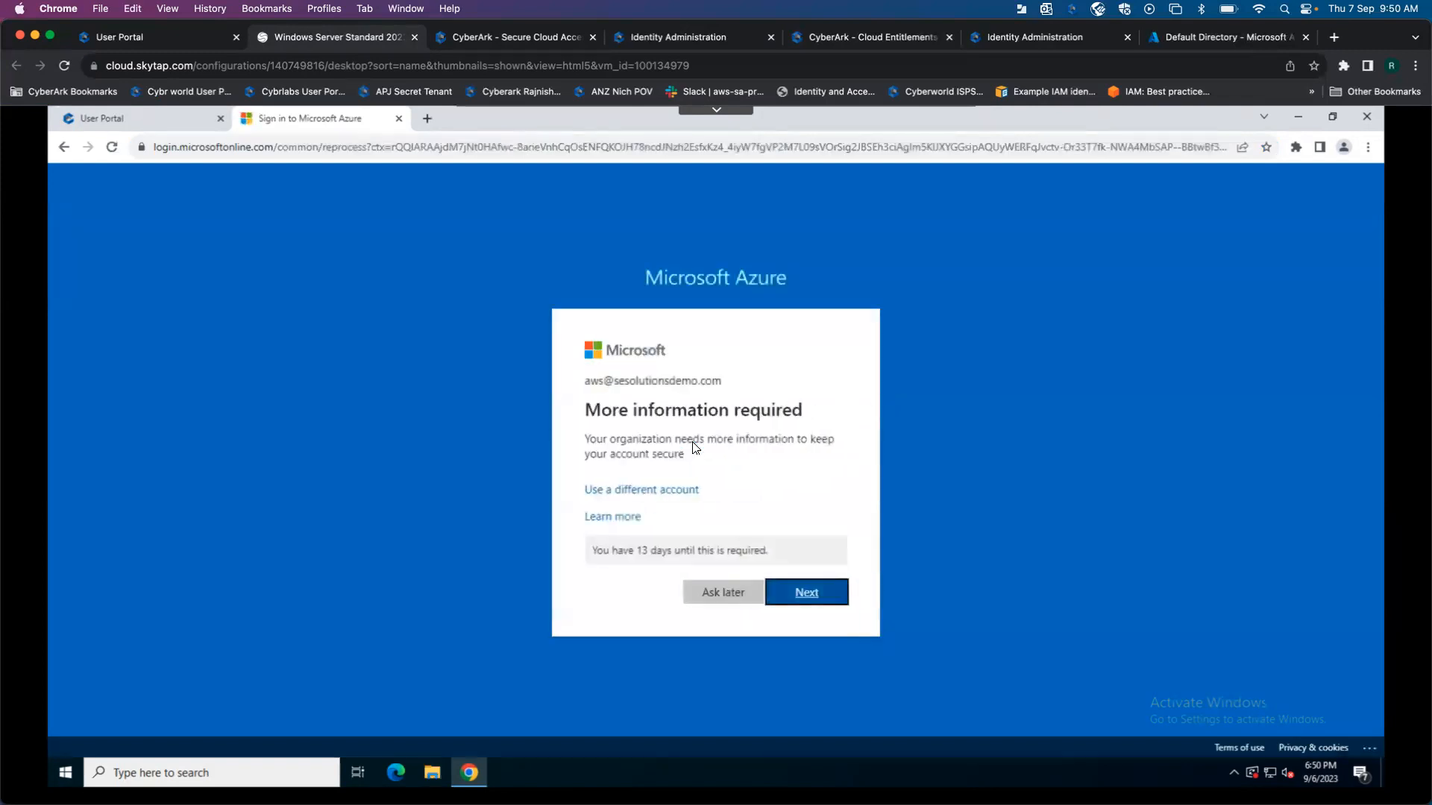
pyautogui.click(711, 591)
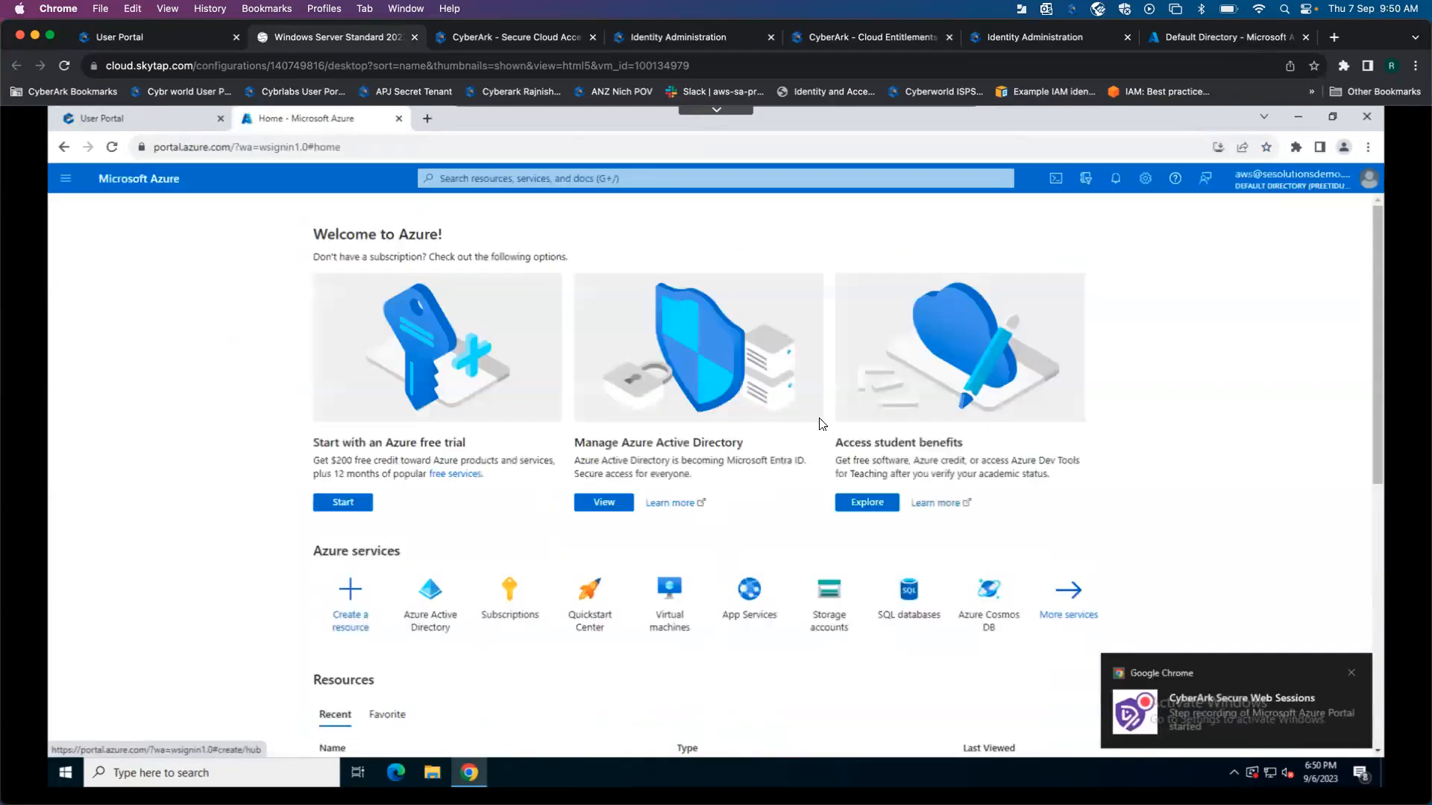
# - Examine the awsdis user's assigned directory roles and Azure role assignments in Azure Active Directory, including the available subscriptions
pyautogui.click(431, 593)
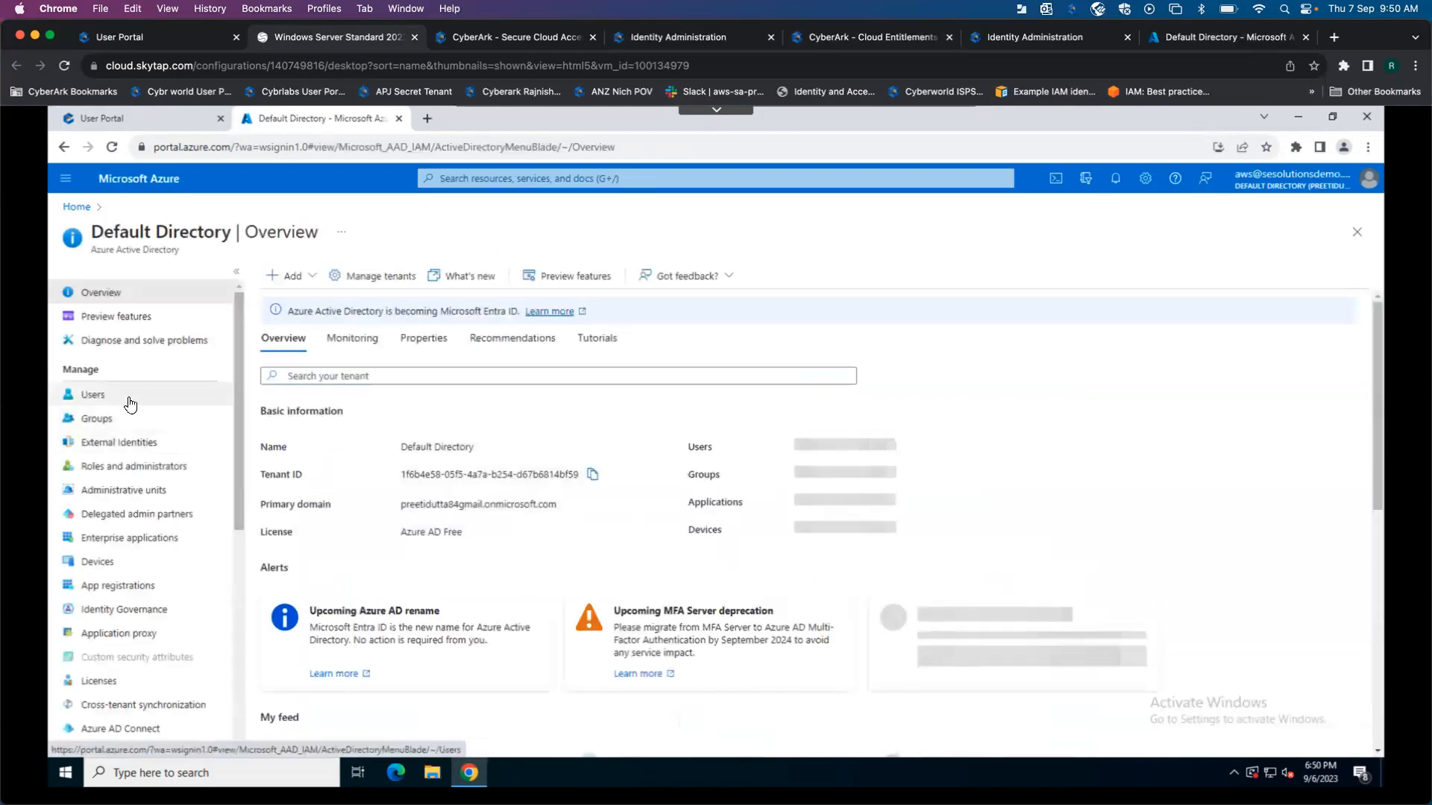
pyautogui.click(209, 395)
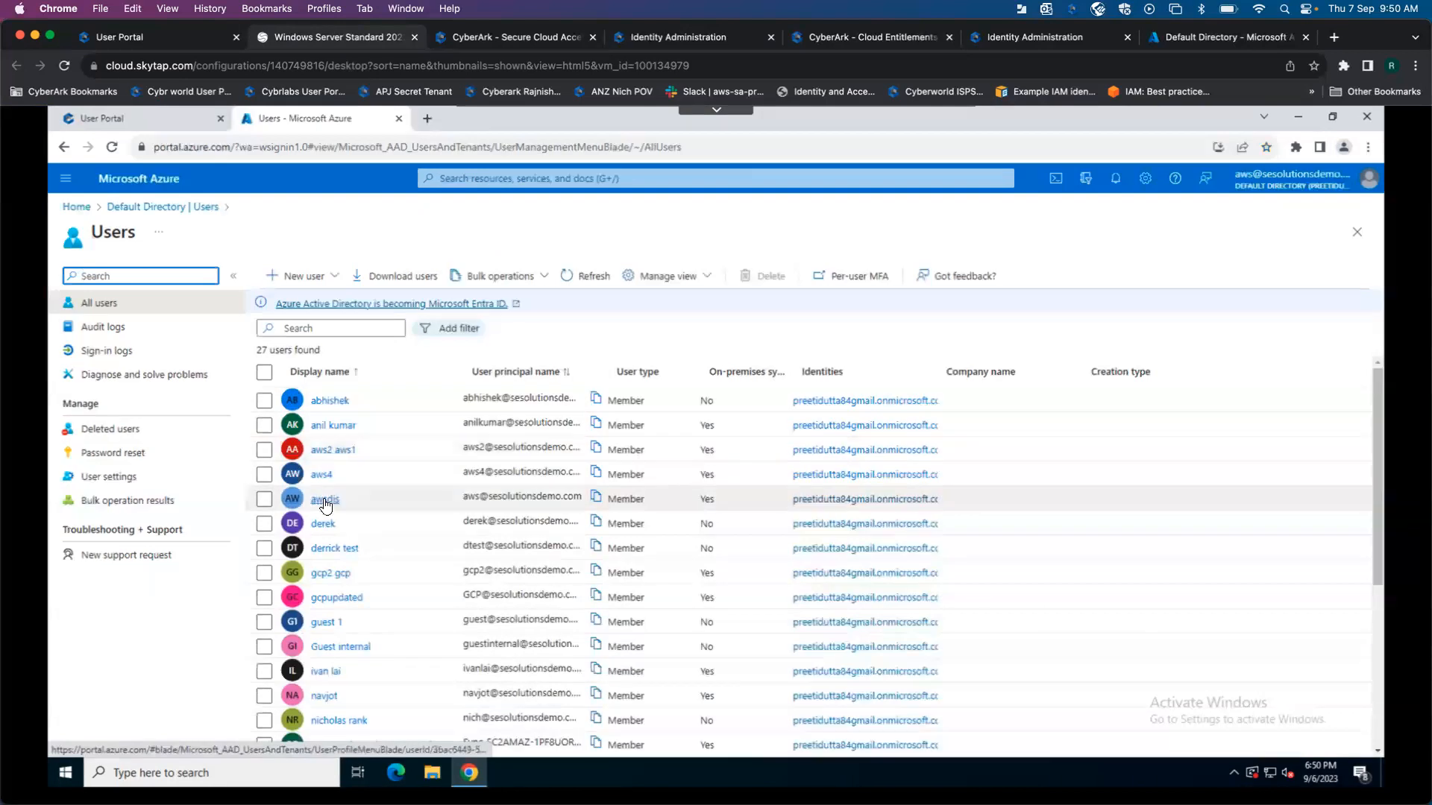
pyautogui.click(326, 501)
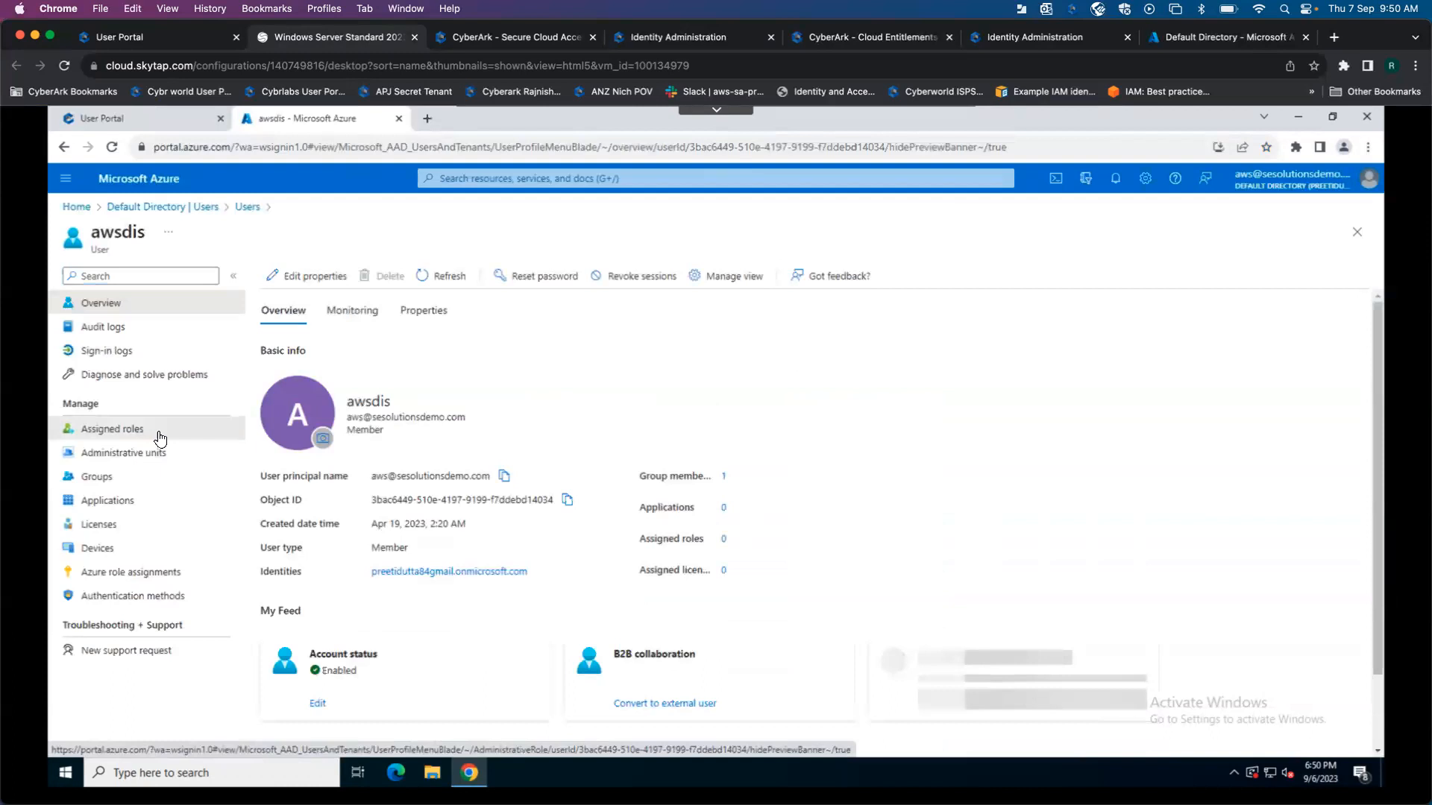
pyautogui.click(112, 429)
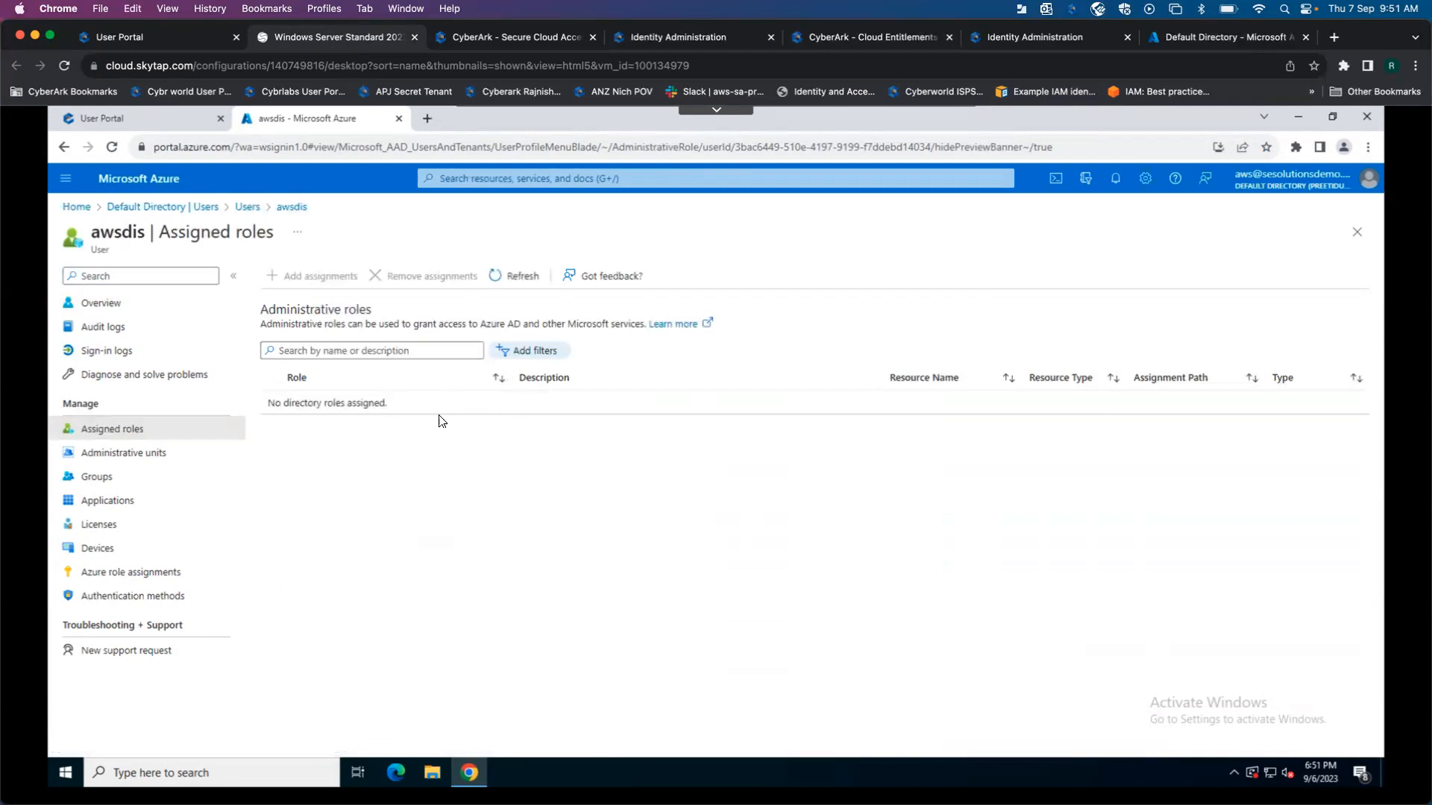
pyautogui.click(142, 572)
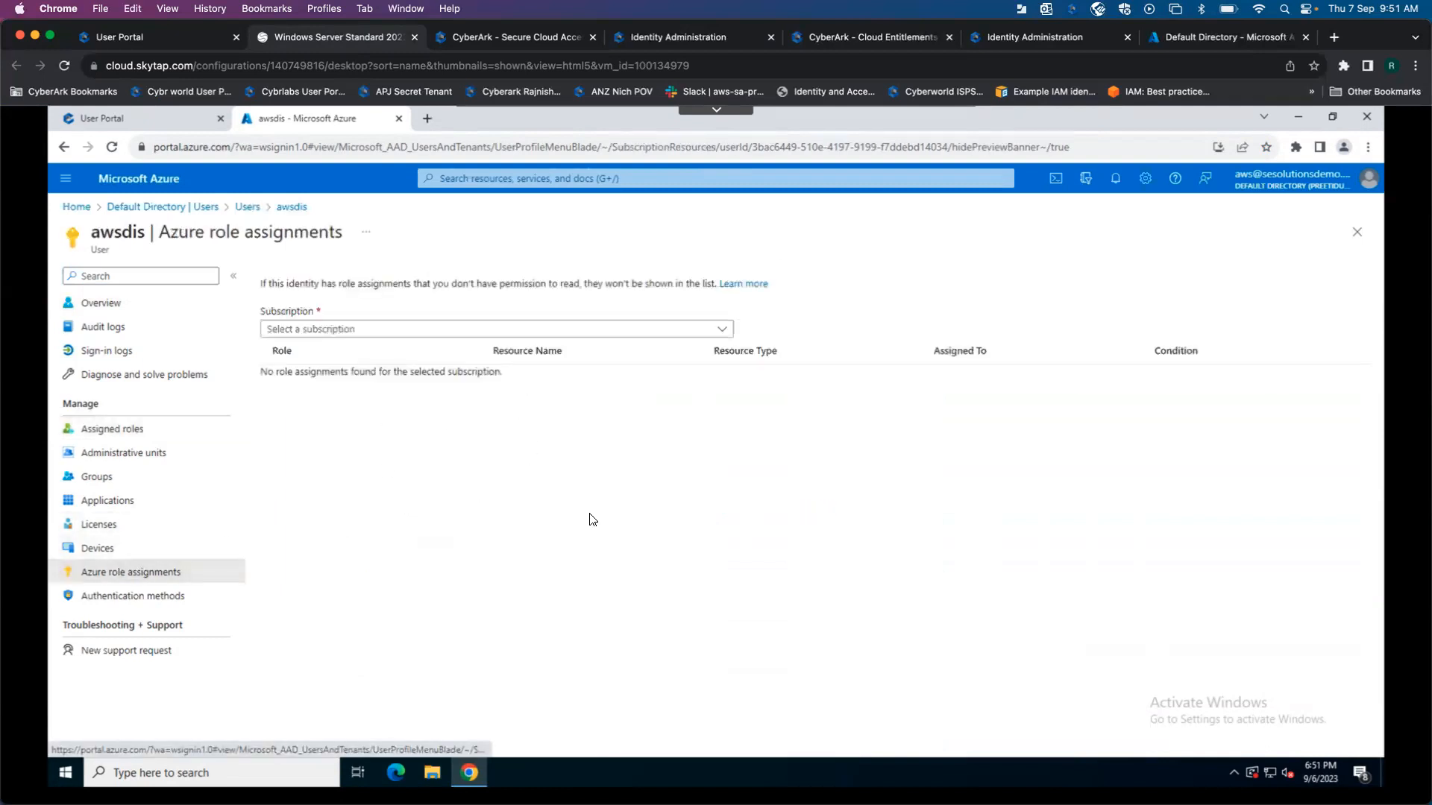
pyautogui.click(727, 328)
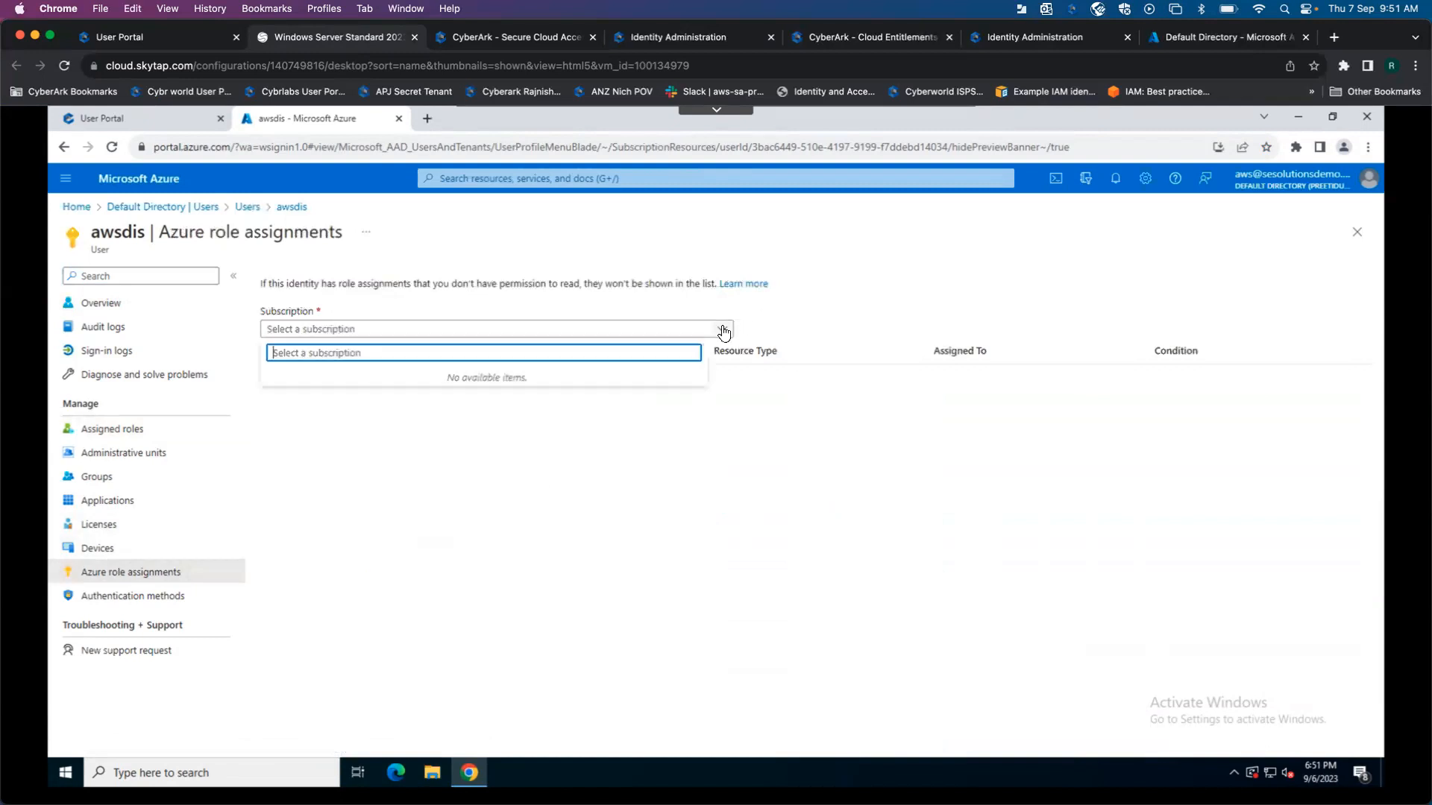
pyautogui.click(503, 524)
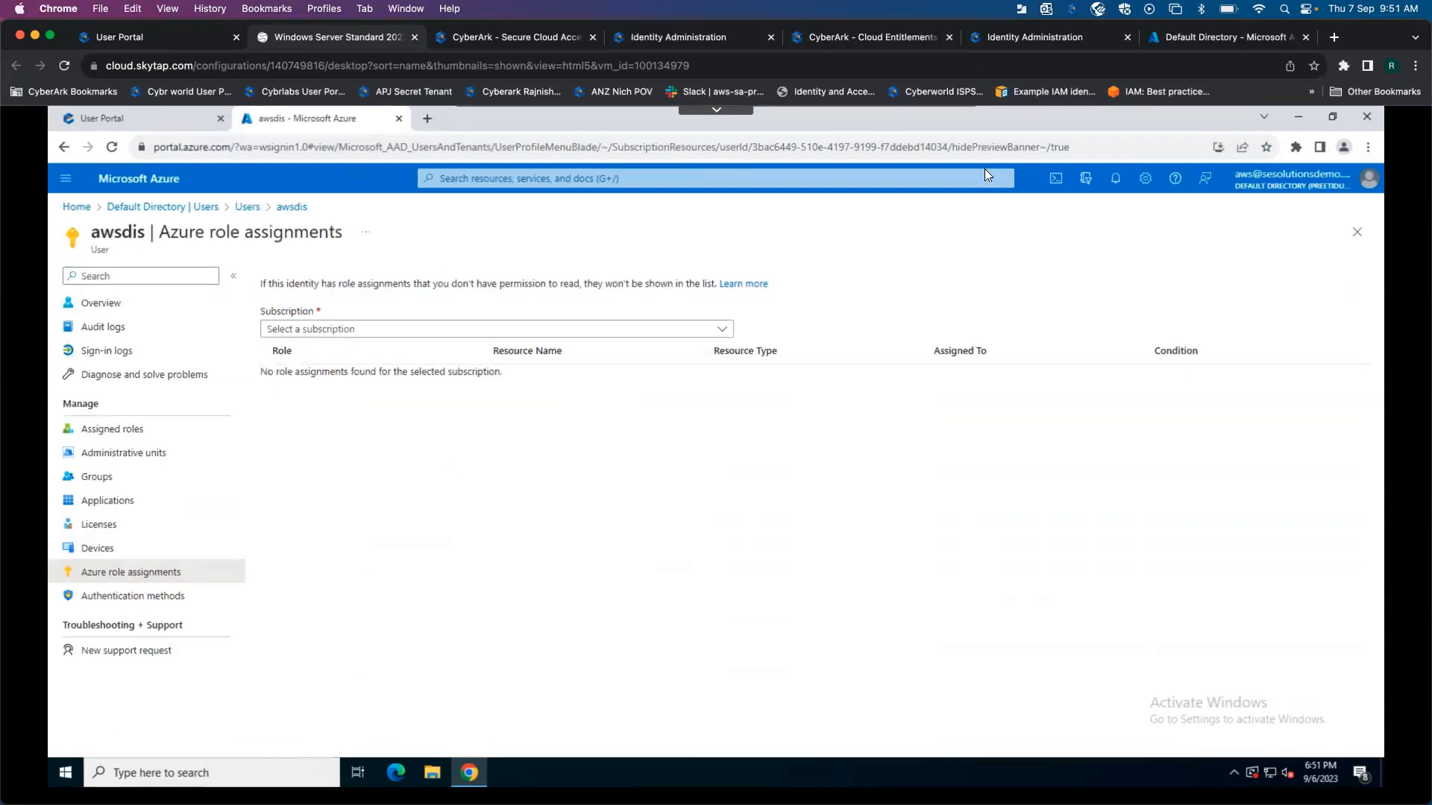
# - Try to sign out of the Azure portal, close its browser page and reload the CyberArk Identity User Portal
pyautogui.click(1369, 187)
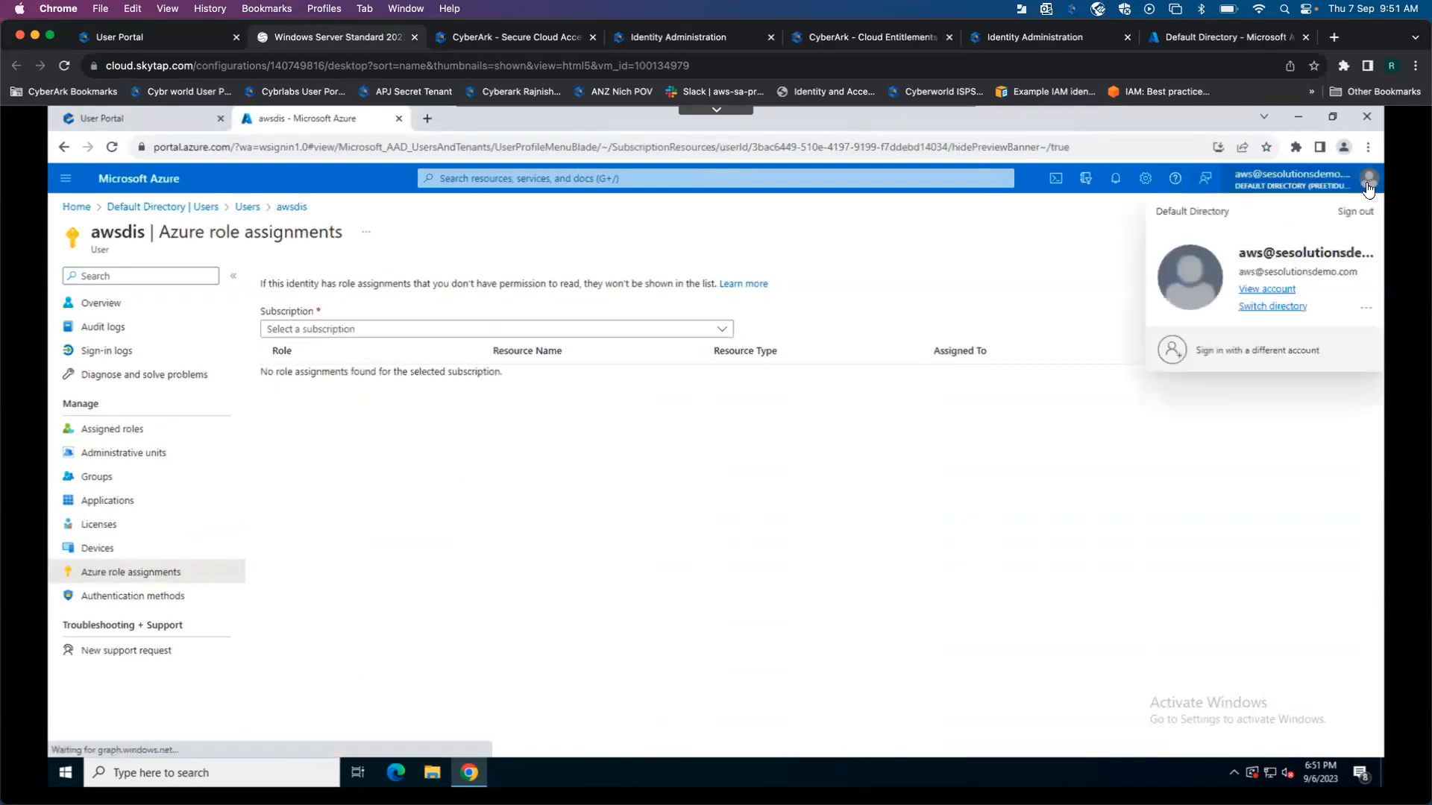
pyautogui.click(1351, 216)
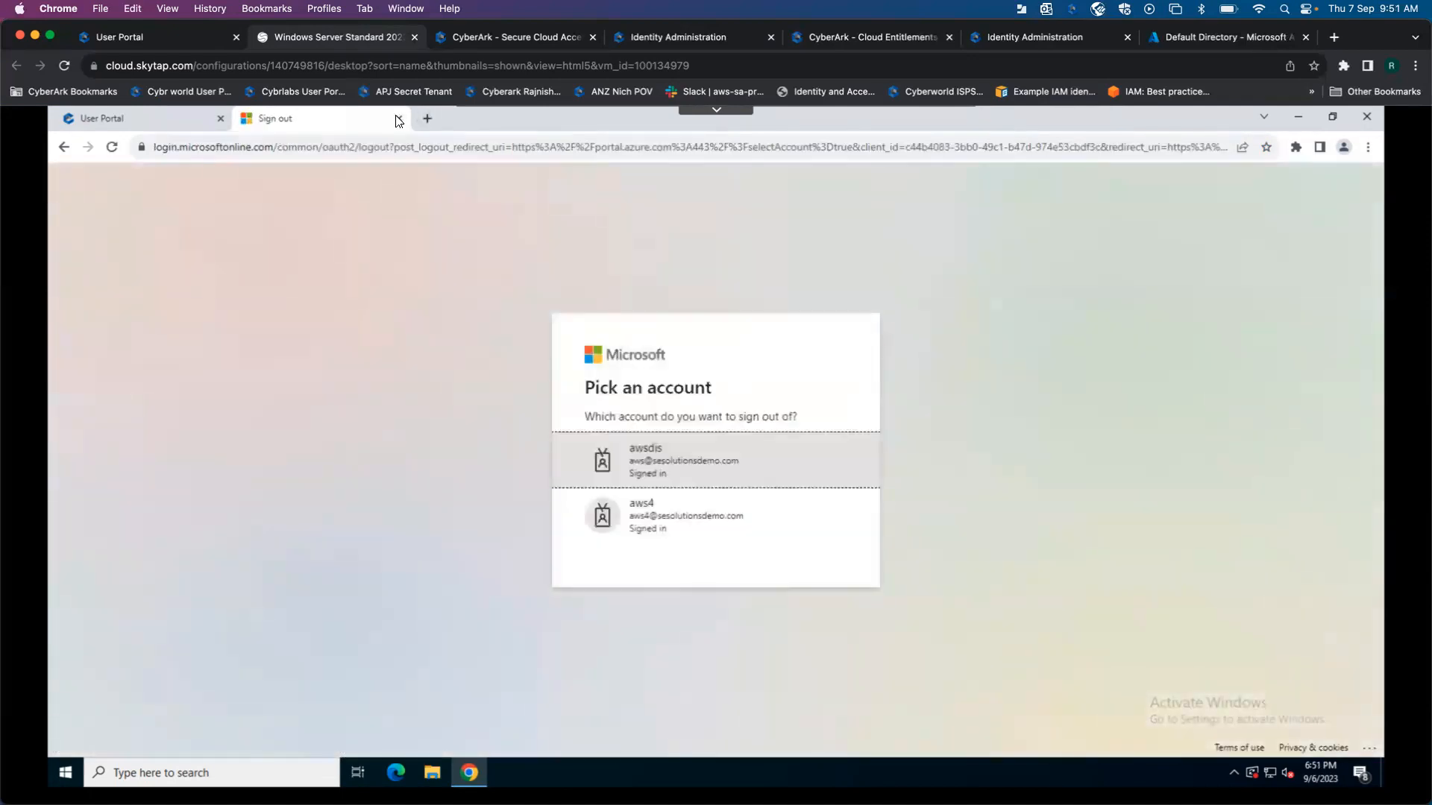
pyautogui.click(399, 119)
pyautogui.click(481, 143)
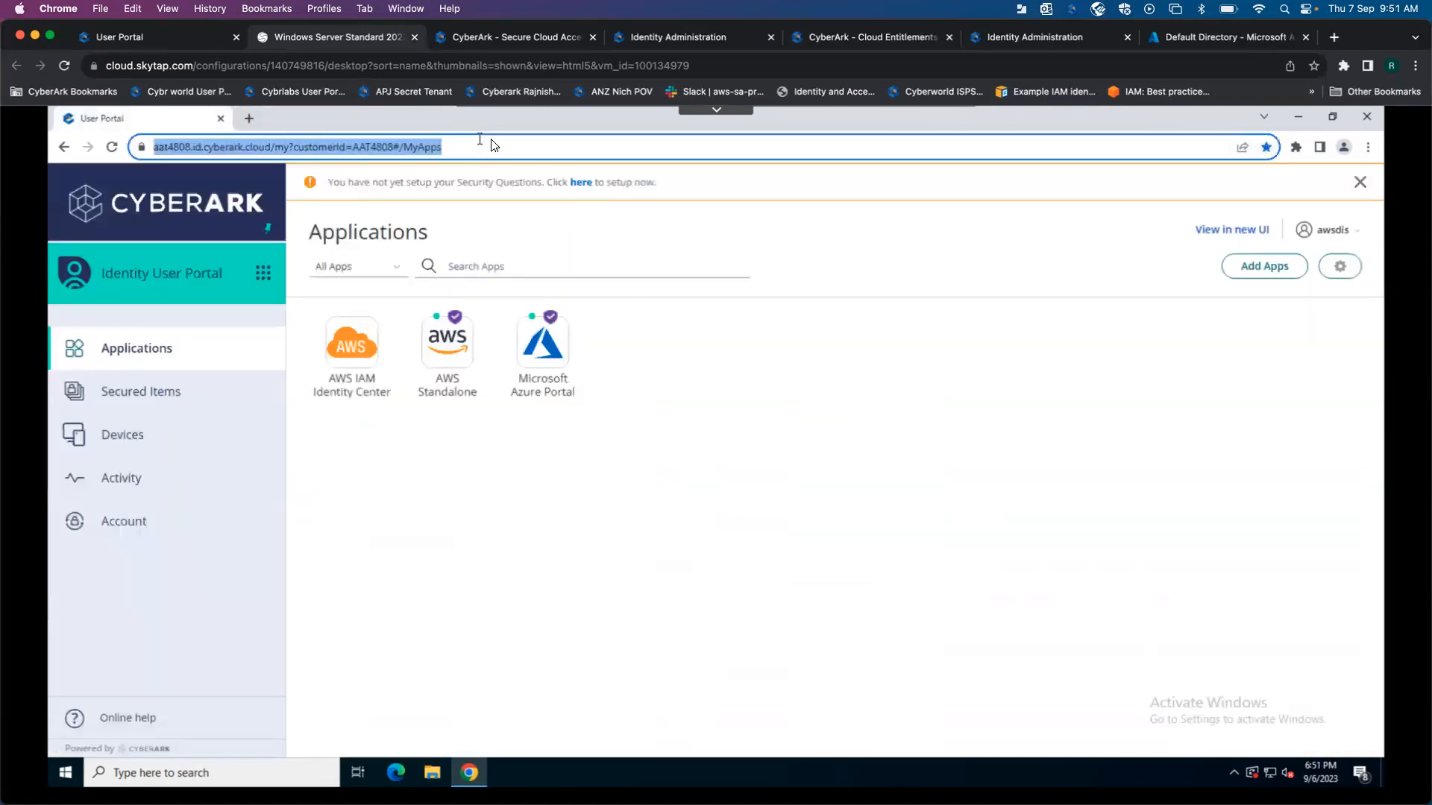
pyautogui.press('Return')
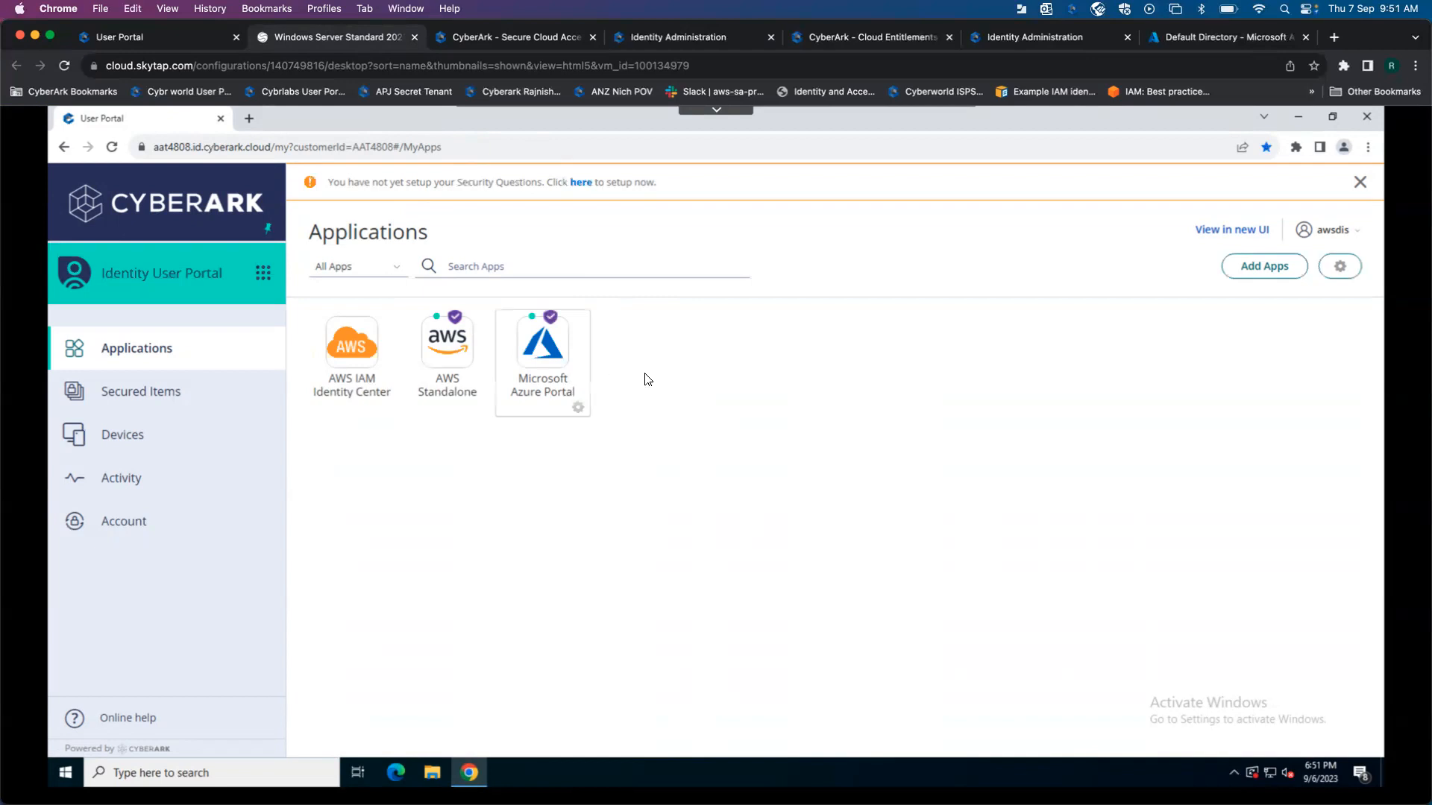
# - Check the Secure Cloud Access policies and try to launch Microsoft Azure Portal from the virtual machine's user portal, returning to the Identity portal
pyautogui.click(518, 37)
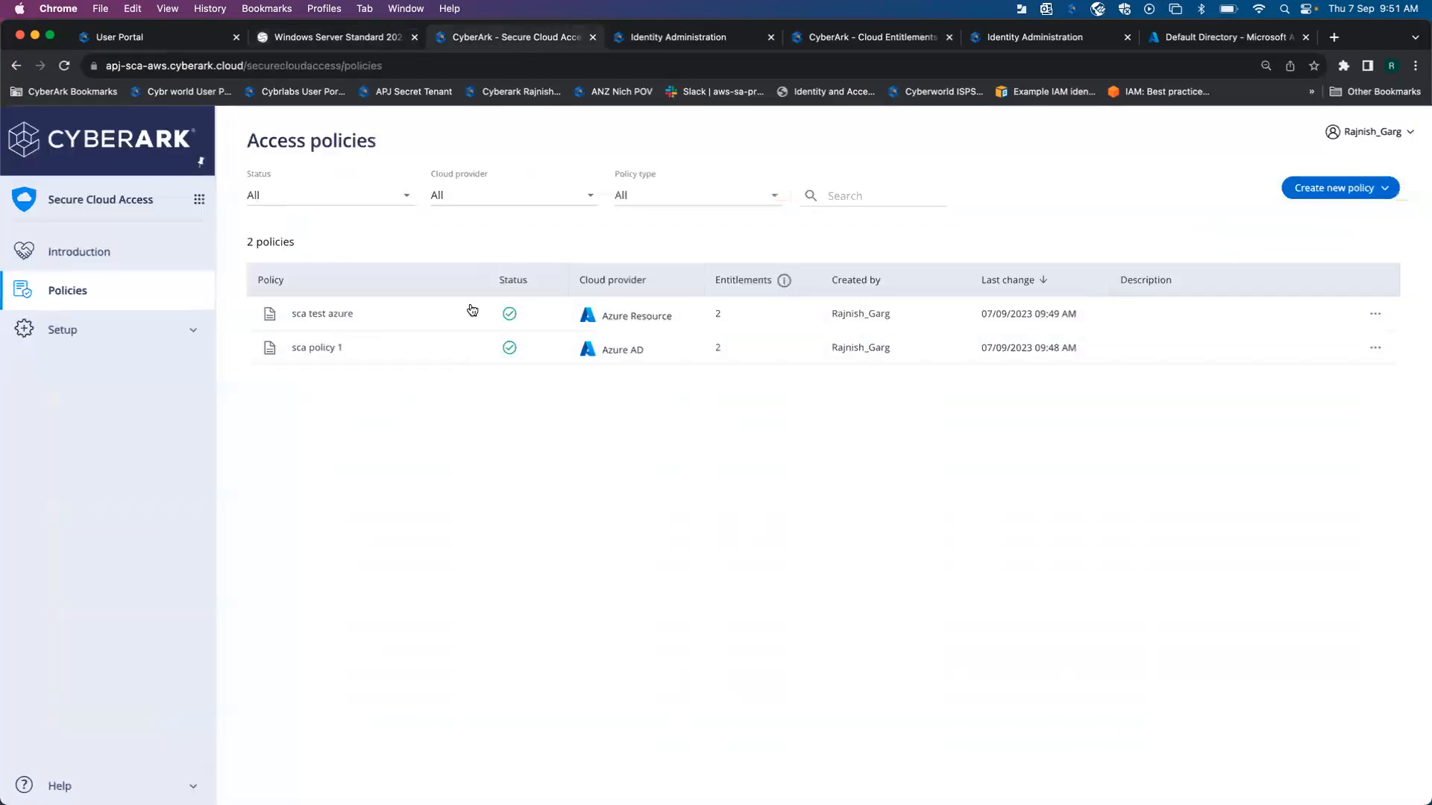
pyautogui.click(366, 39)
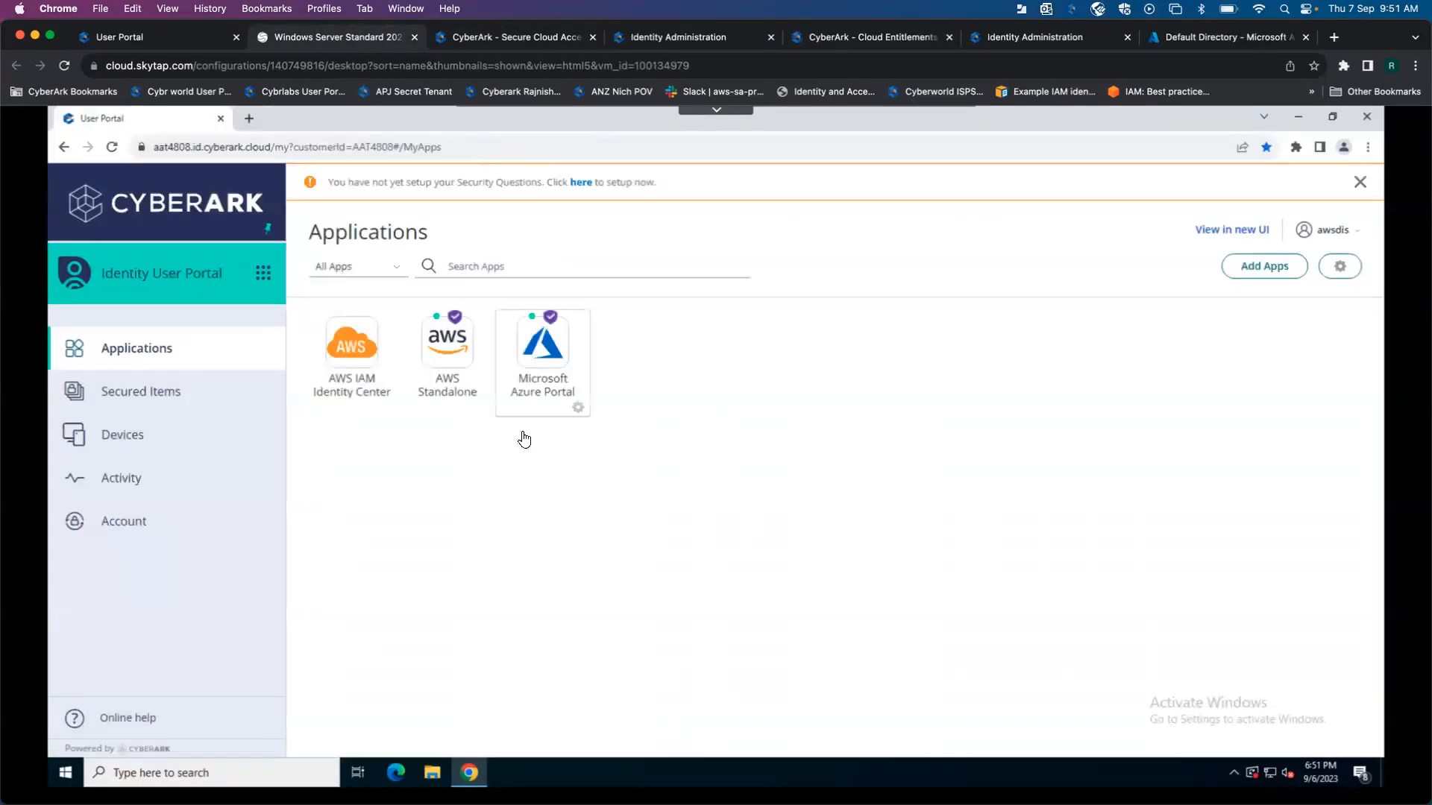
pyautogui.click(556, 362)
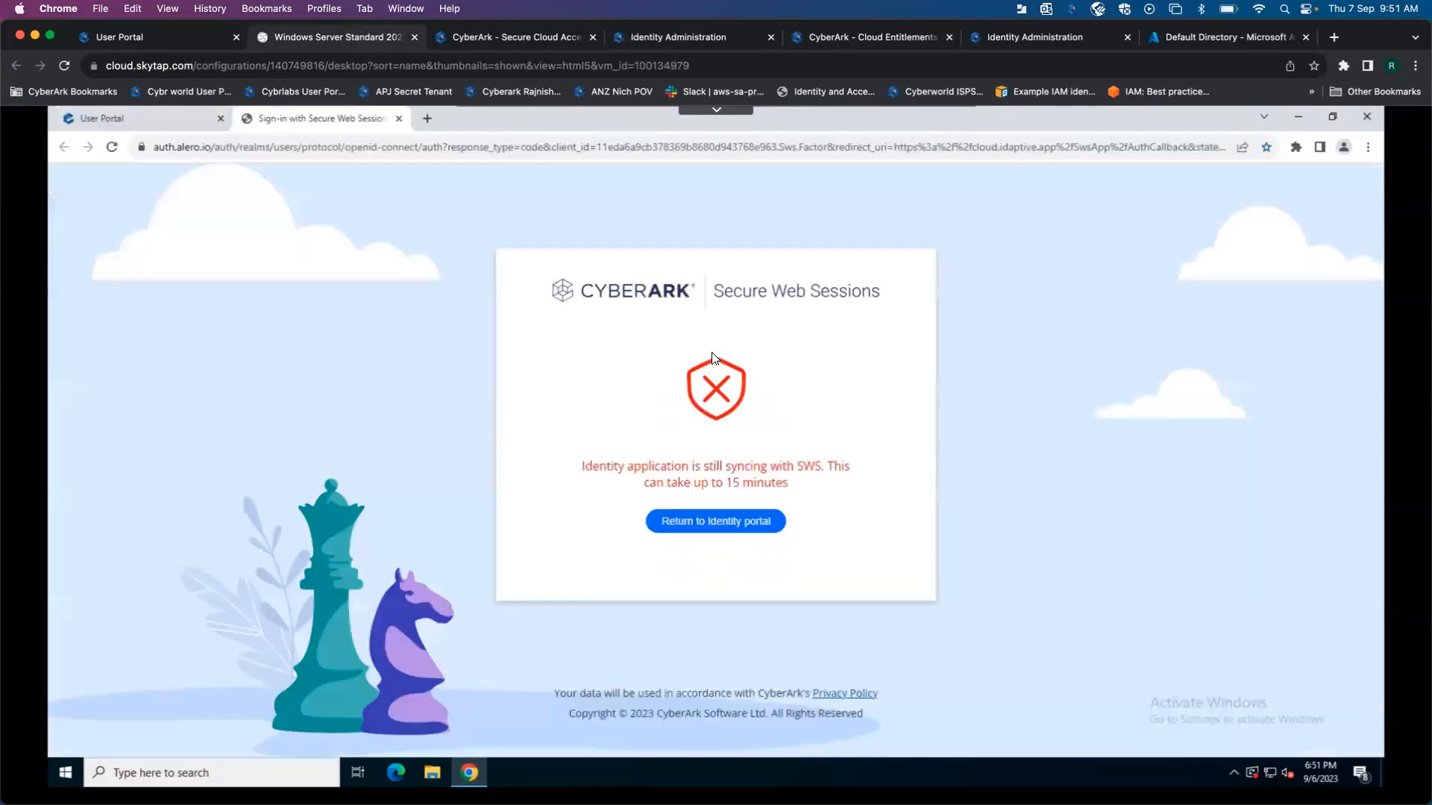
pyautogui.click(686, 526)
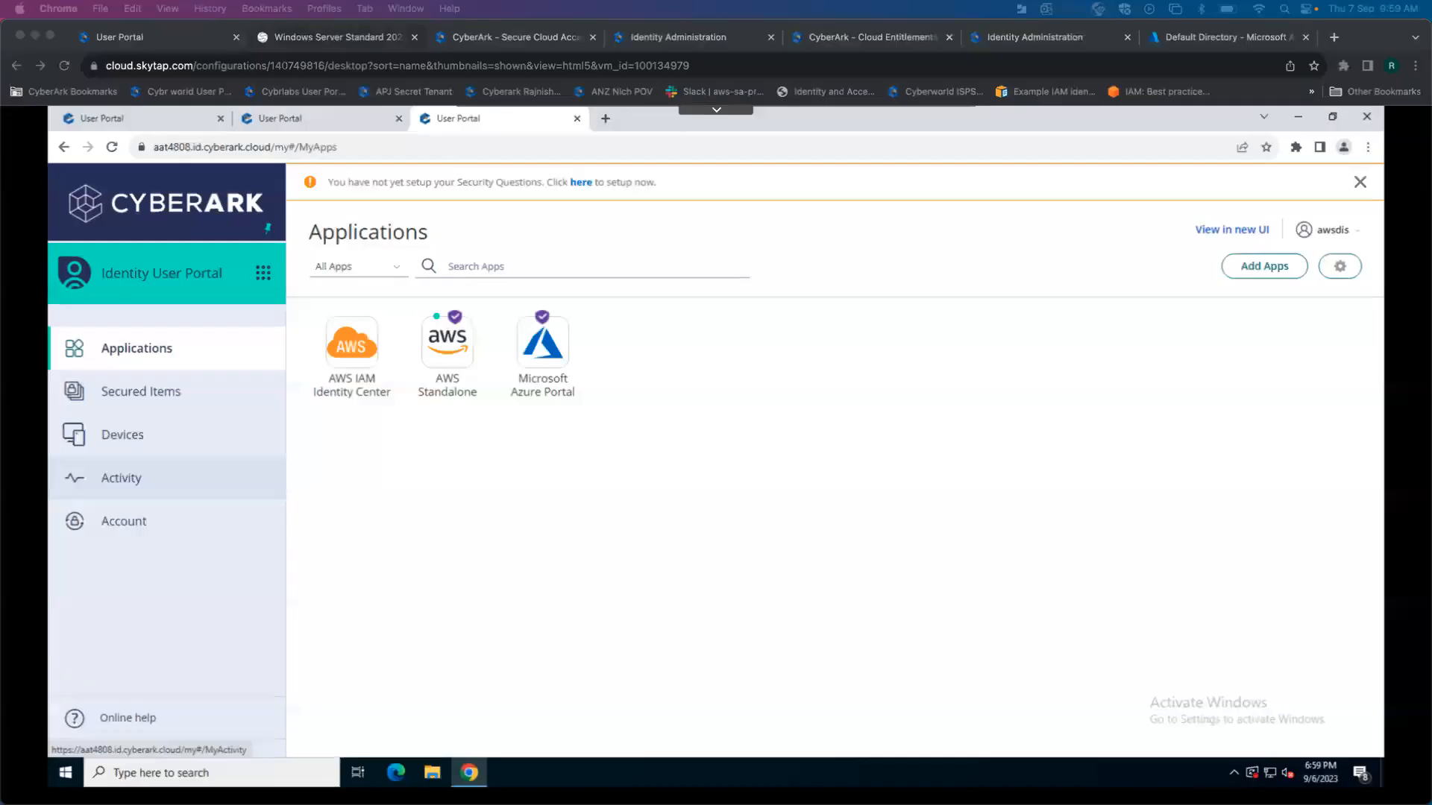
# - Launch Microsoft Azure Portal from the user portal and accept the monitored Secure Web Sessions session
pyautogui.click(839, 415)
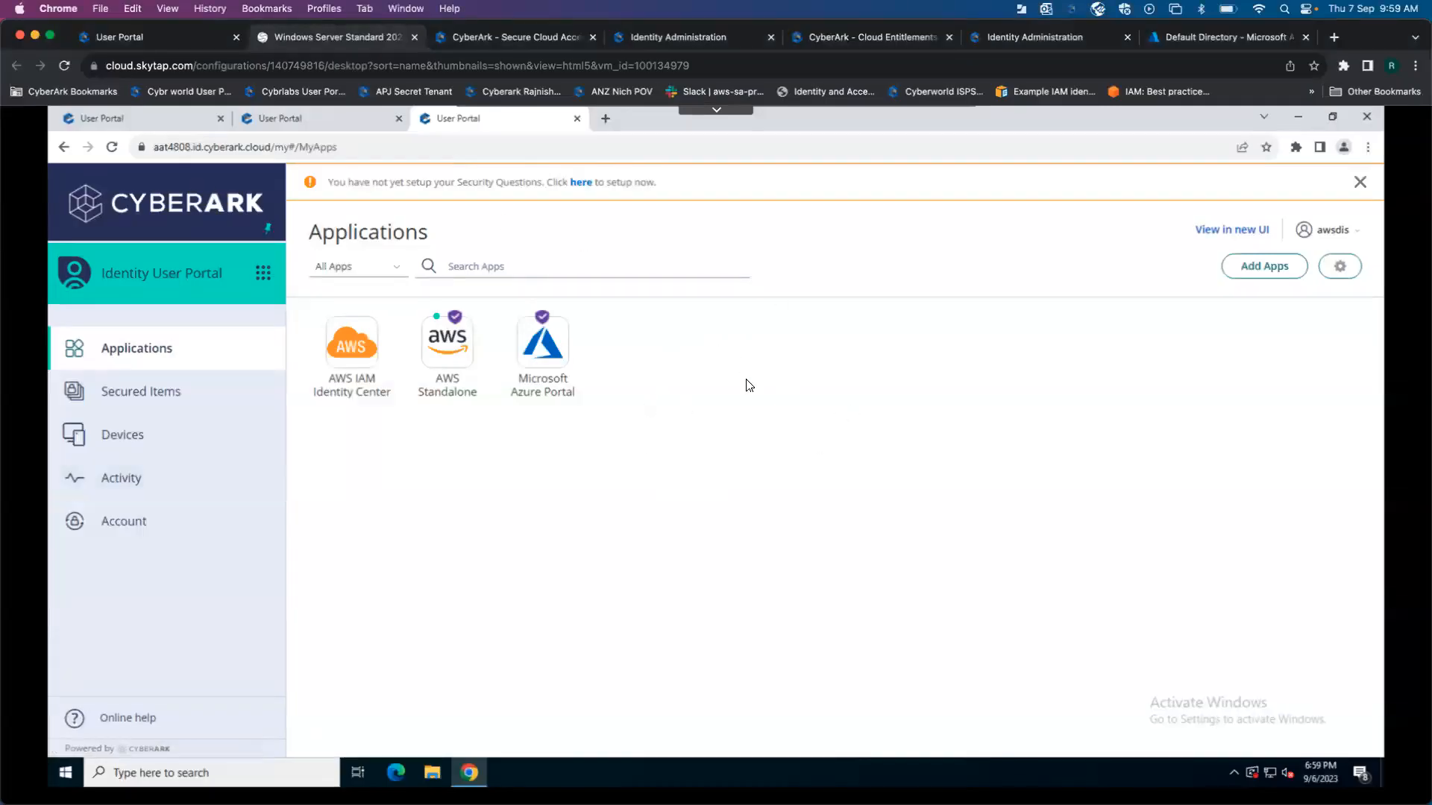
pyautogui.moveTo(551, 358)
pyautogui.click(559, 358)
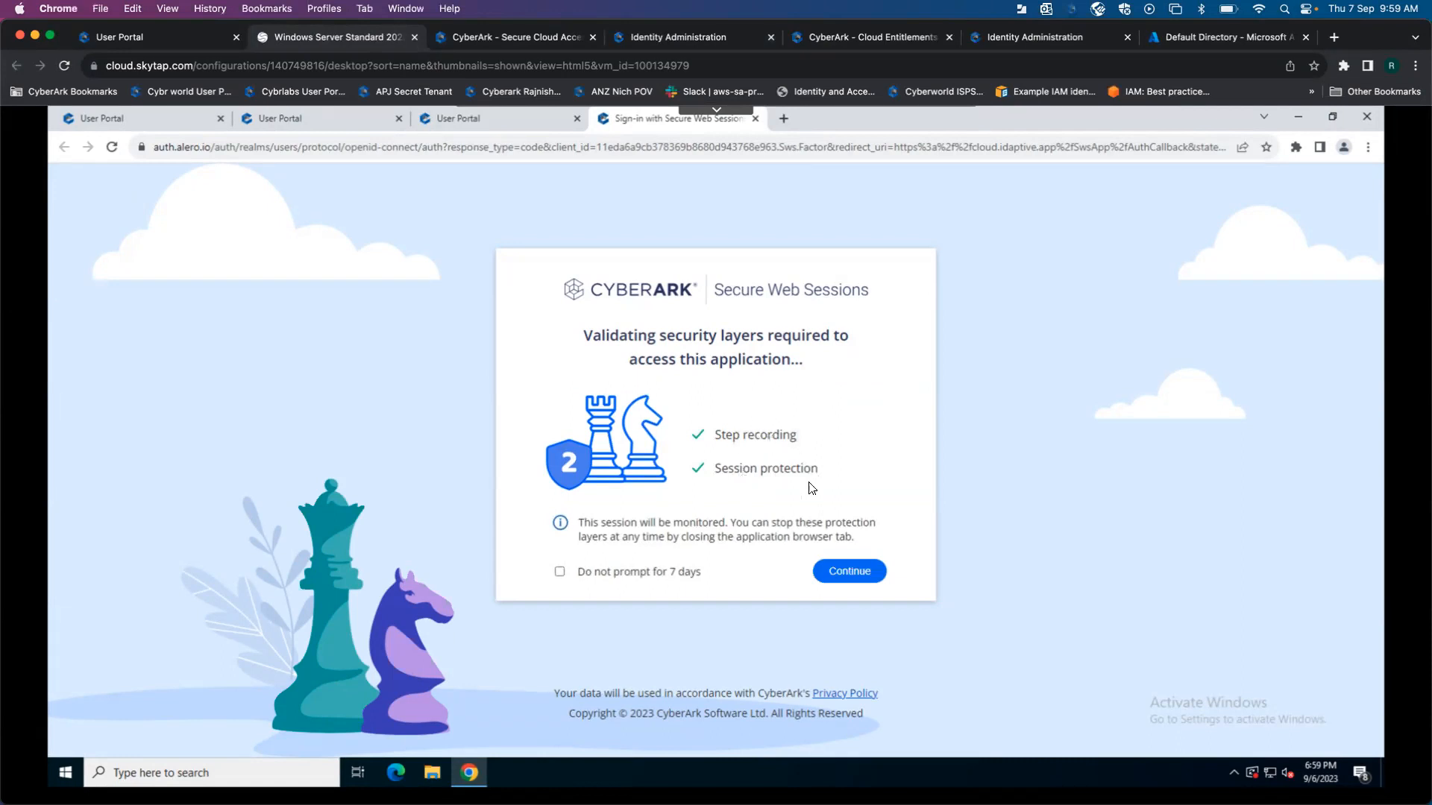
pyautogui.click(849, 575)
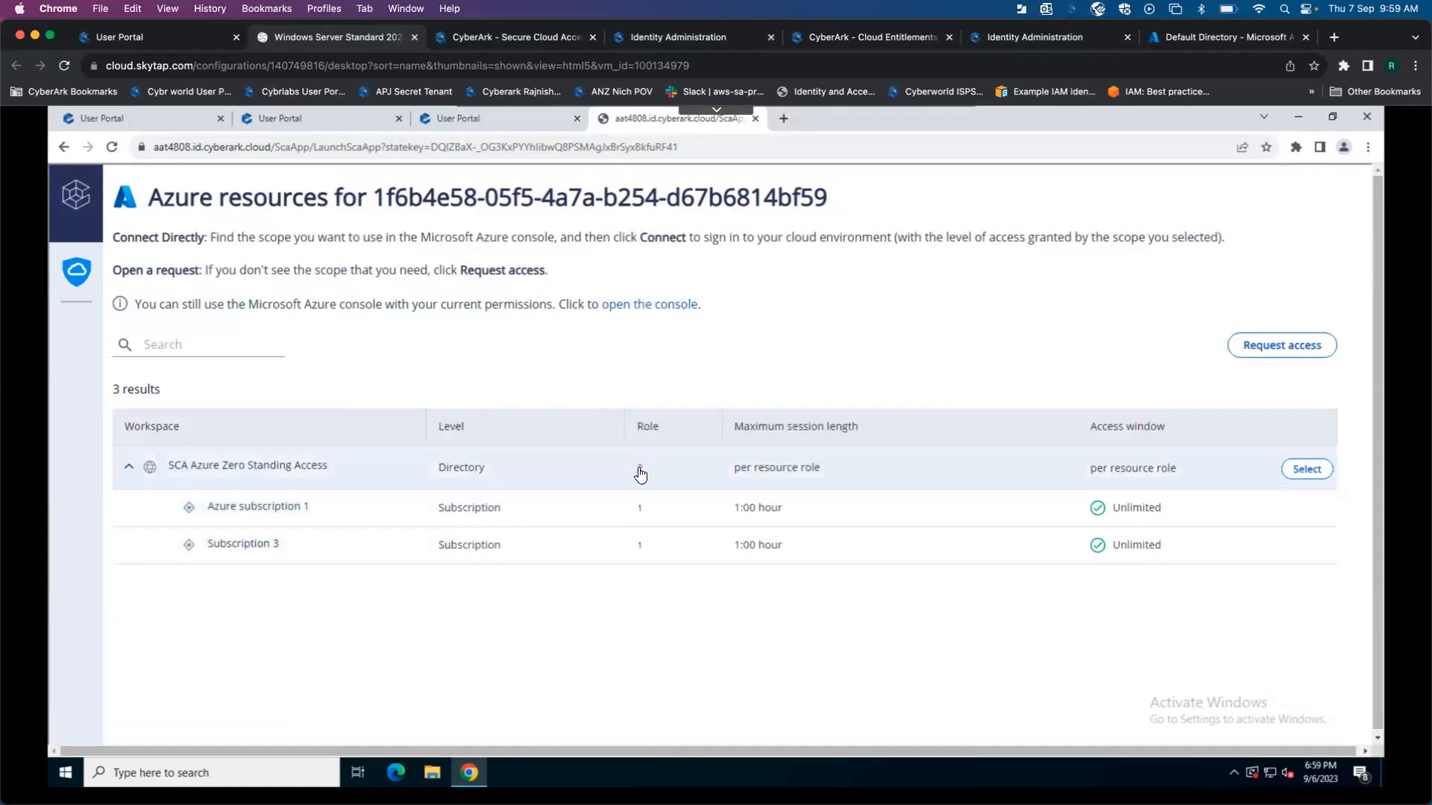
# - Check the roles offered per workspace, connect to Azure subscription 1 and sign in as awsdis, postponing the additional security information
pyautogui.moveTo(639, 474)
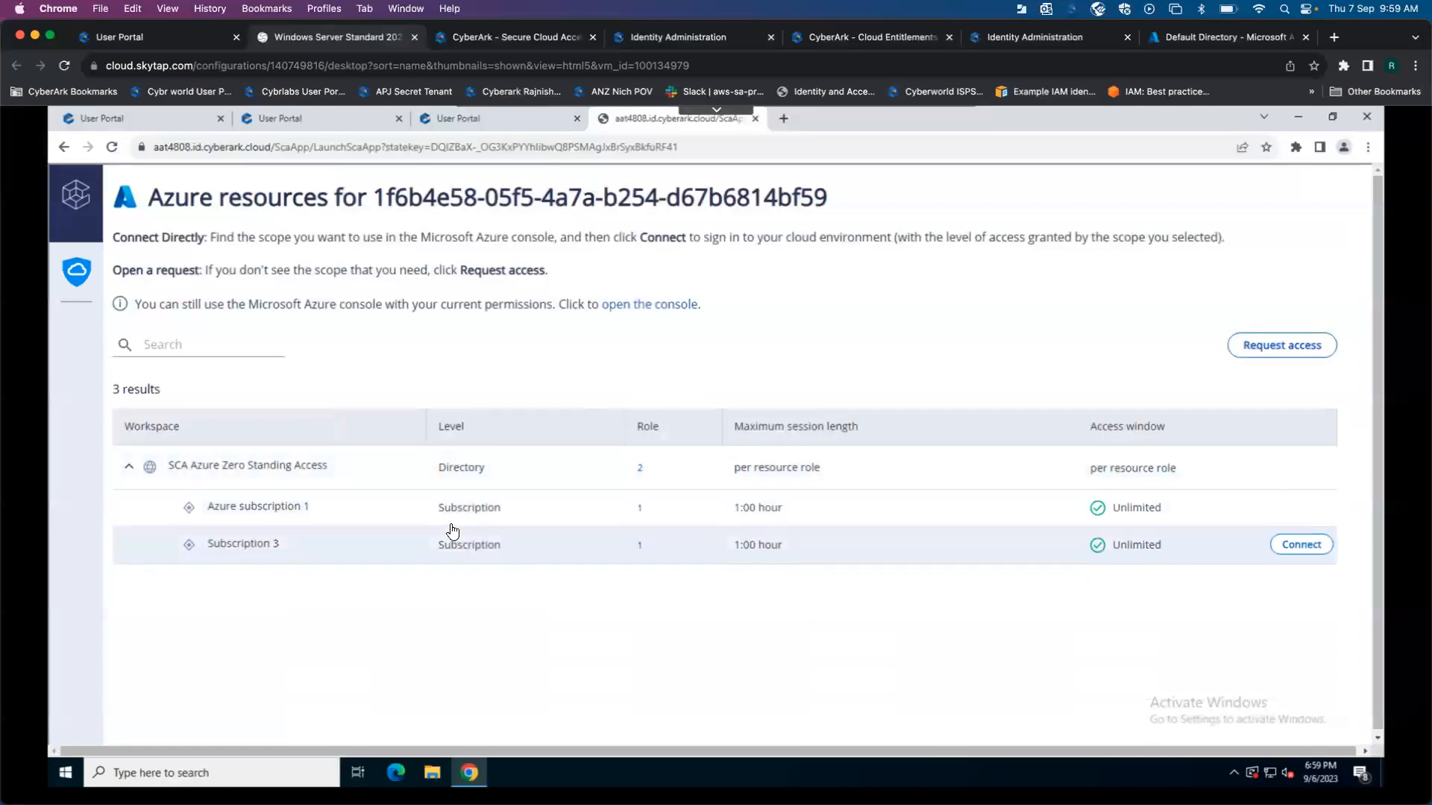
pyautogui.moveTo(642, 514)
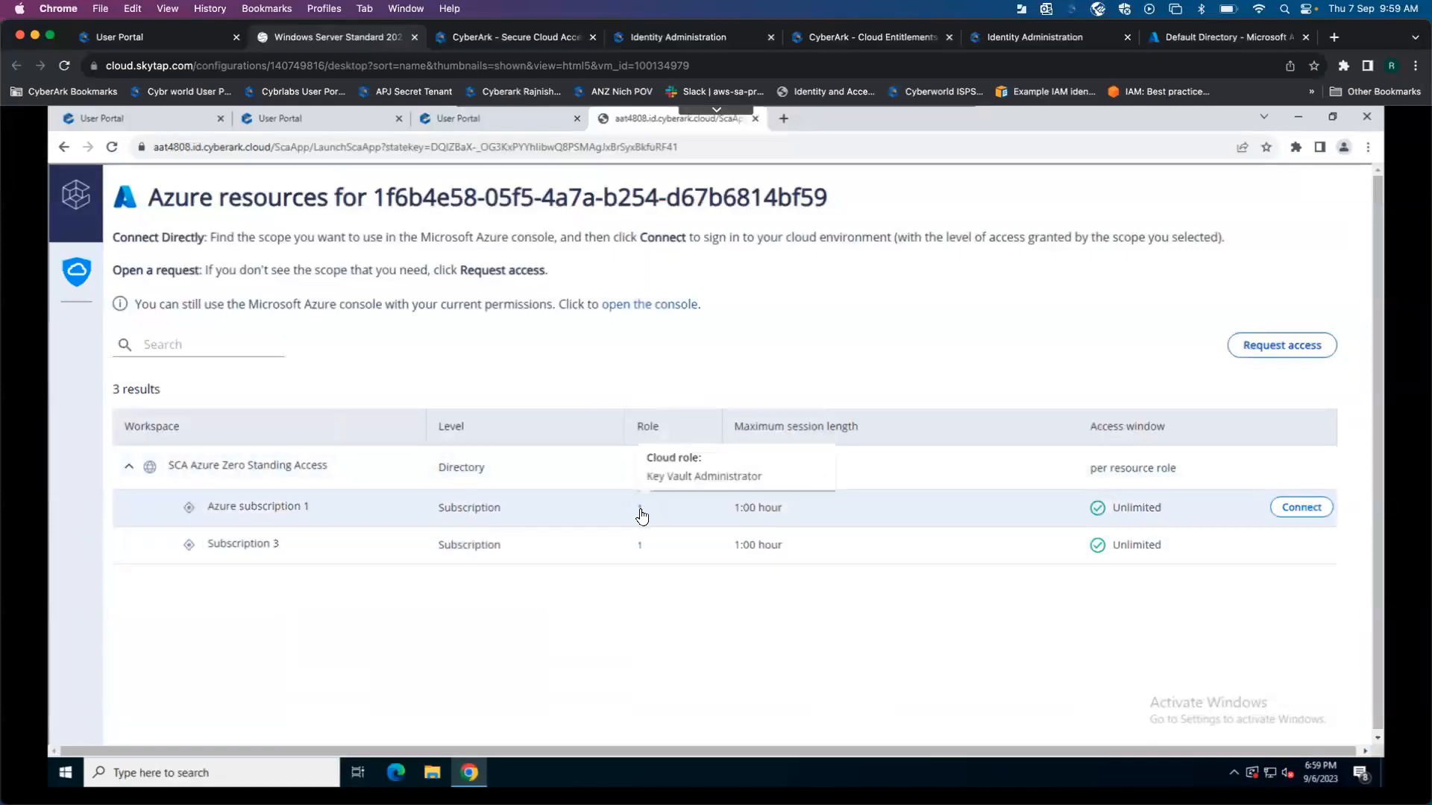
pyautogui.moveTo(639, 547)
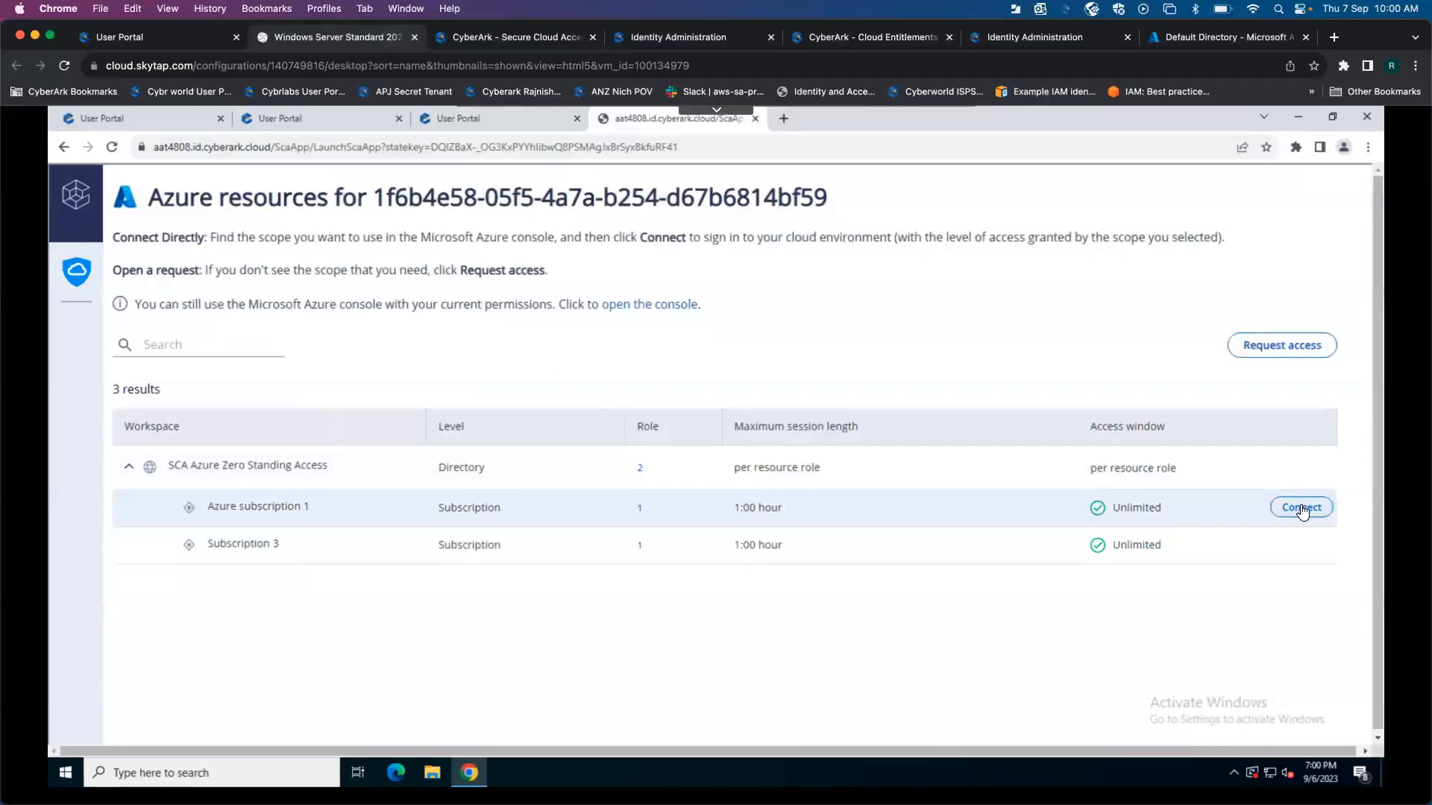
pyautogui.click(1301, 509)
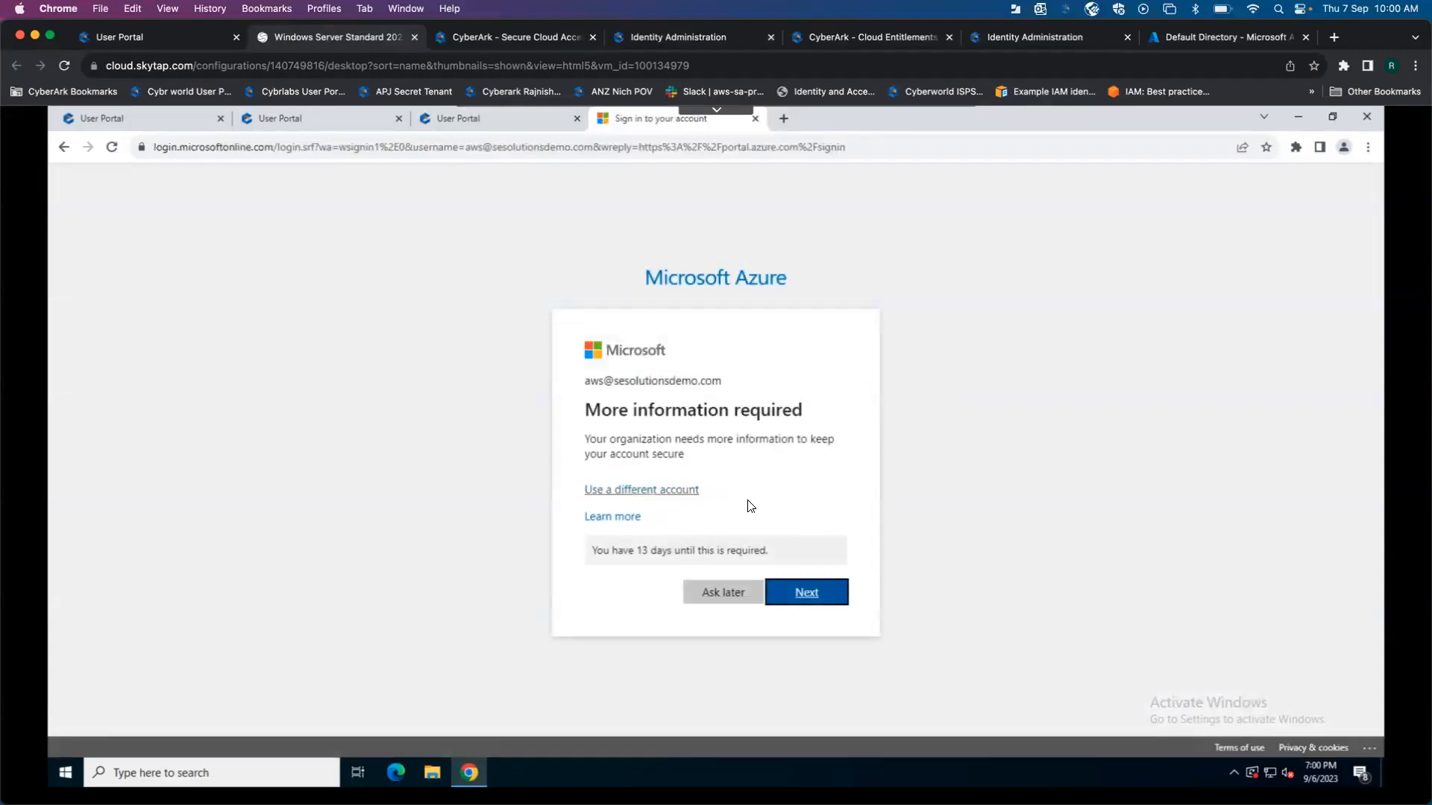
pyautogui.click(717, 594)
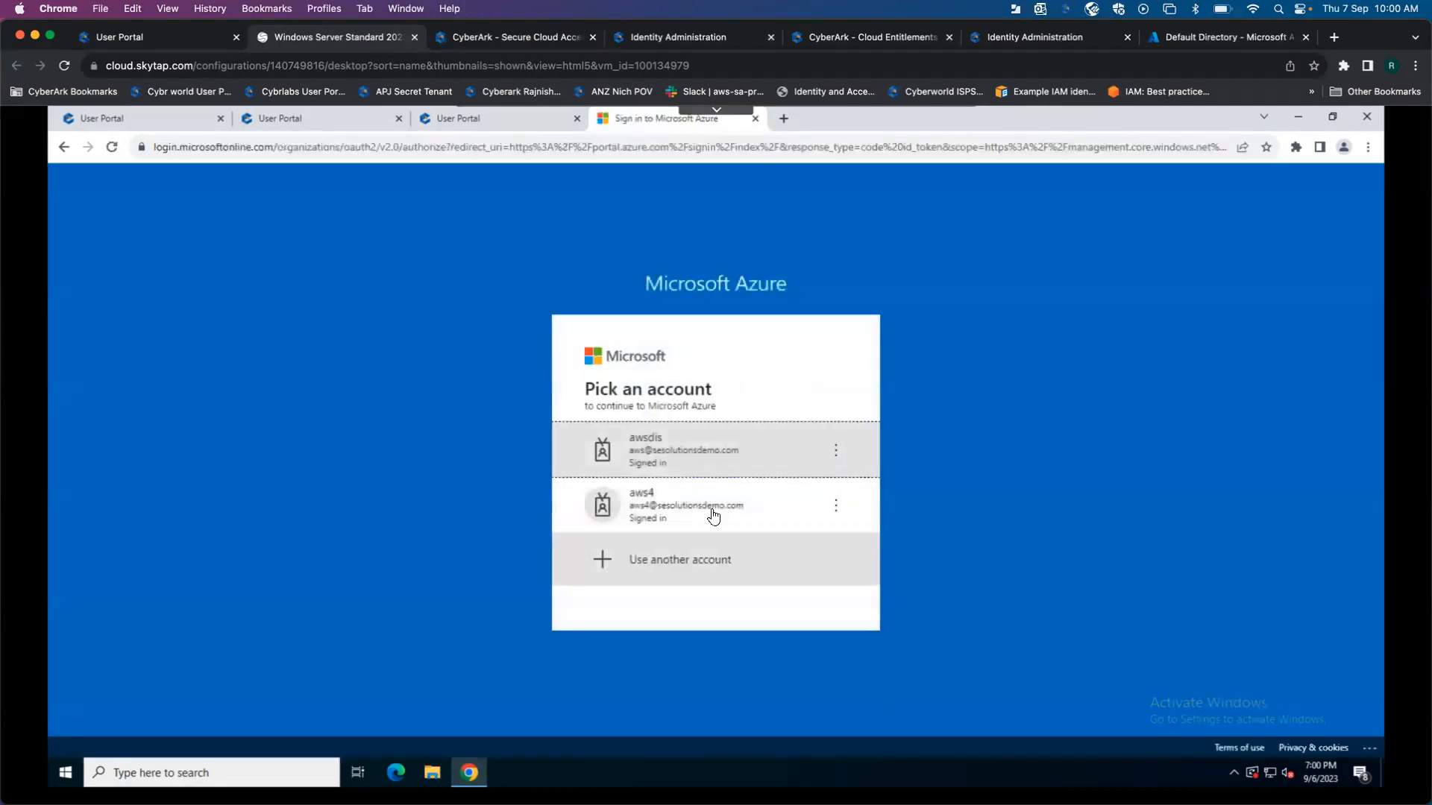
pyautogui.click(702, 447)
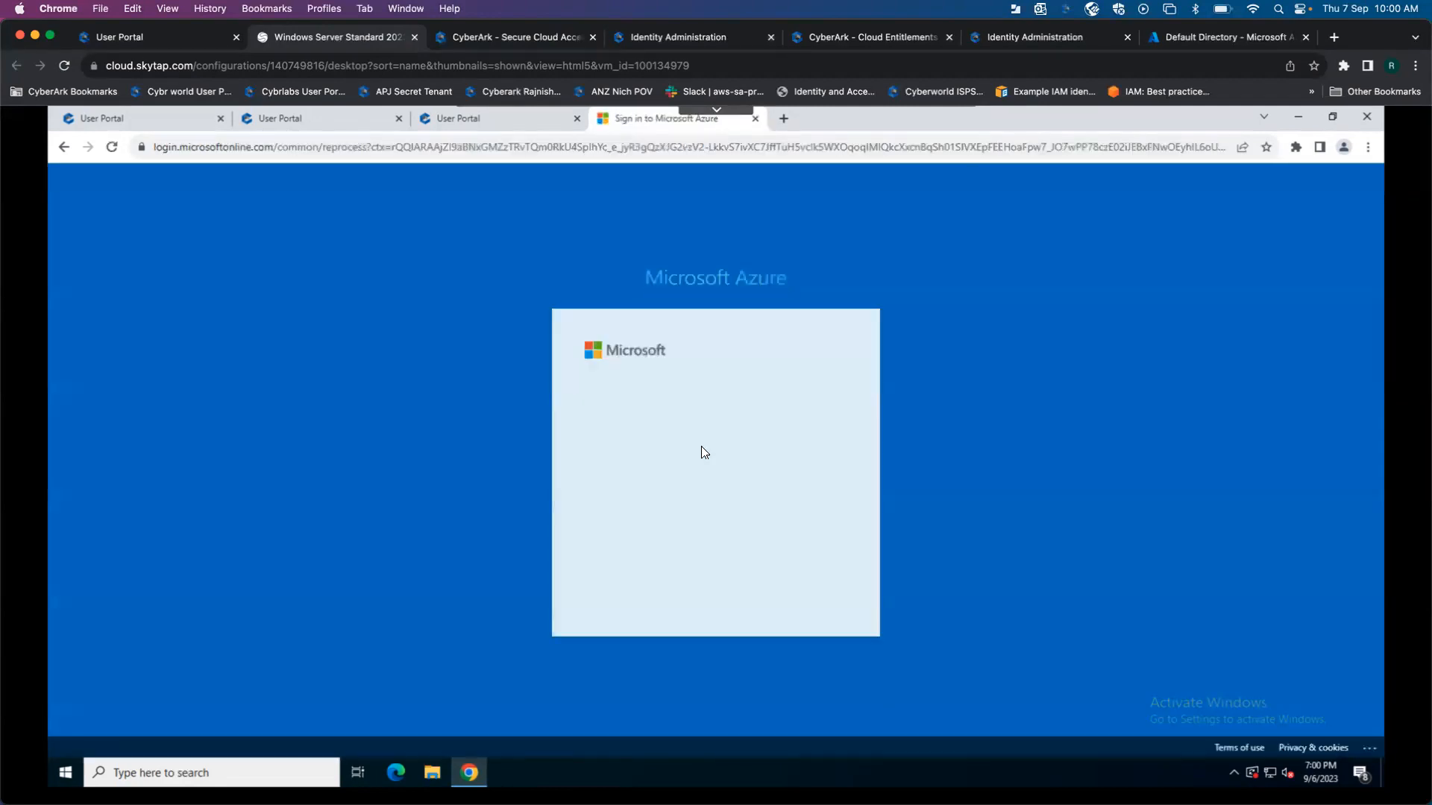
pyautogui.click(705, 593)
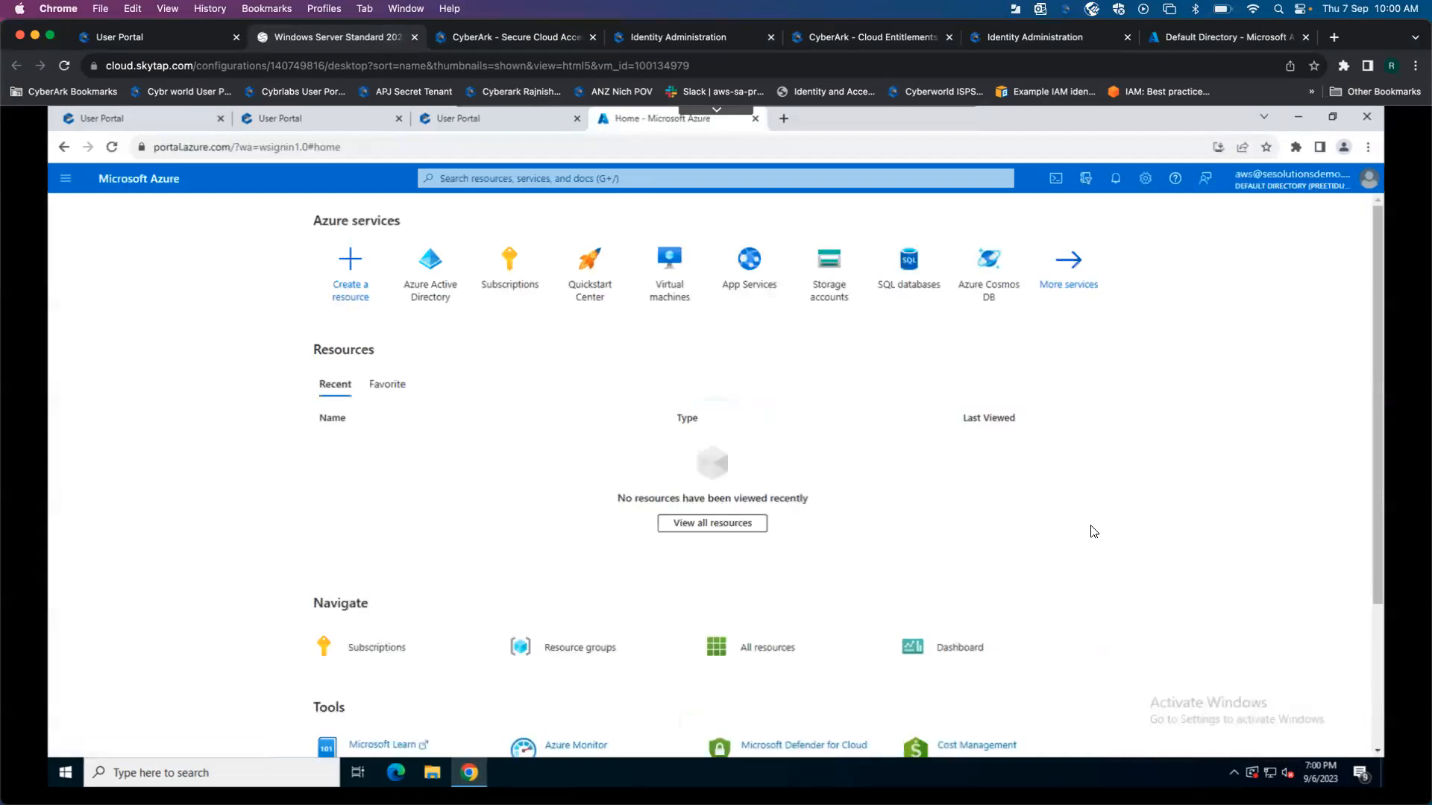
# - Open the awsdis user in Azure Active Directory and examine its Azure role assignments and subscription choices
pyautogui.click(440, 286)
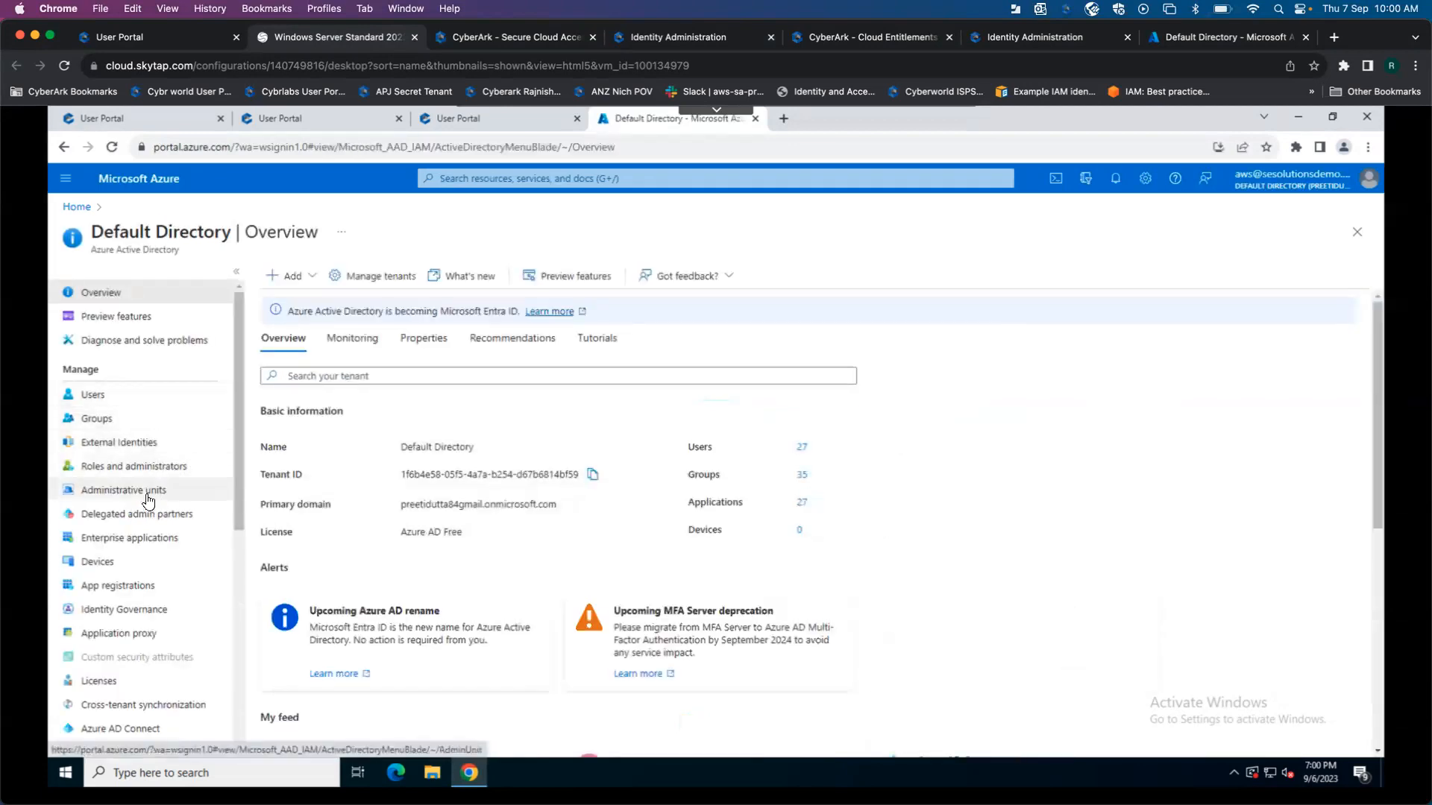
pyautogui.click(122, 396)
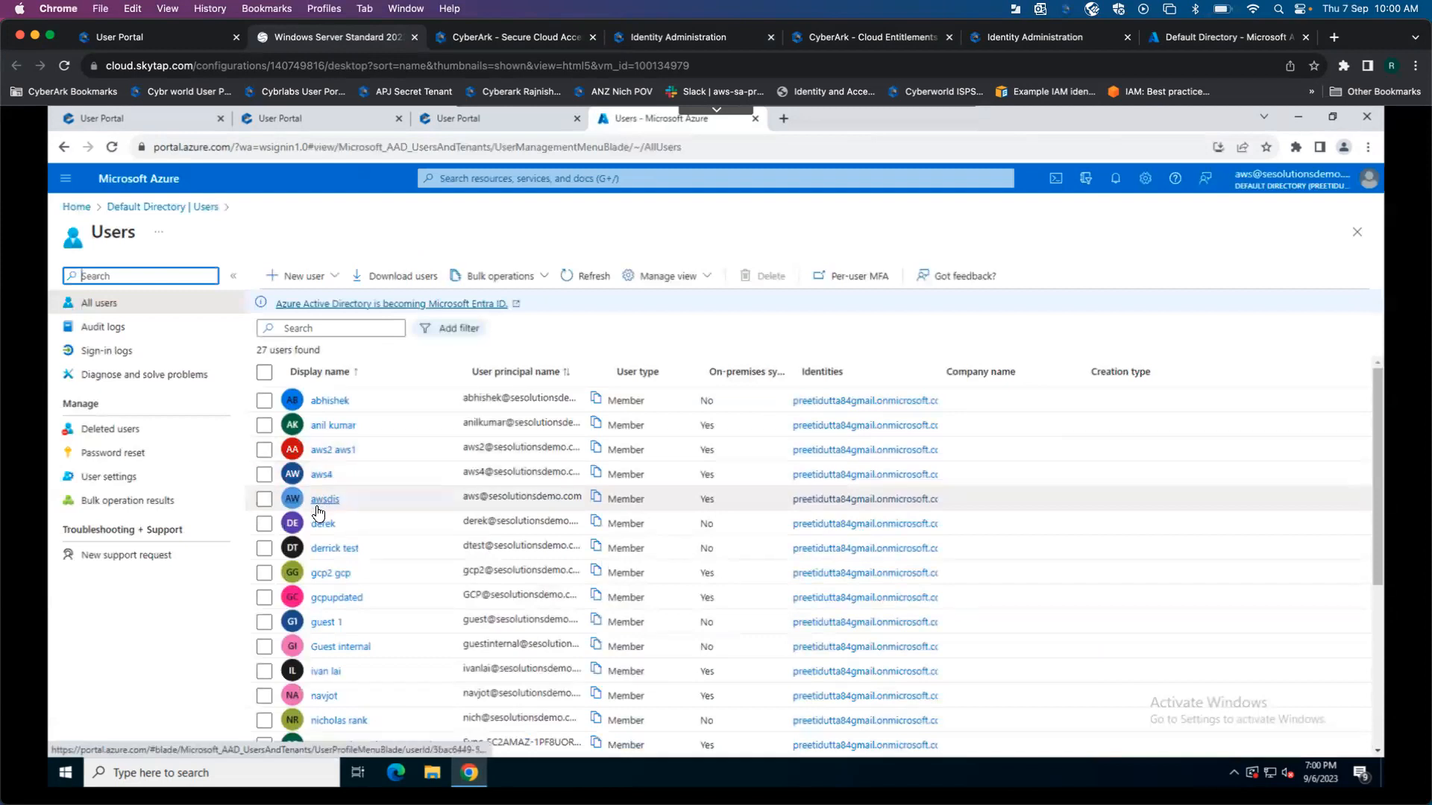
pyautogui.click(325, 501)
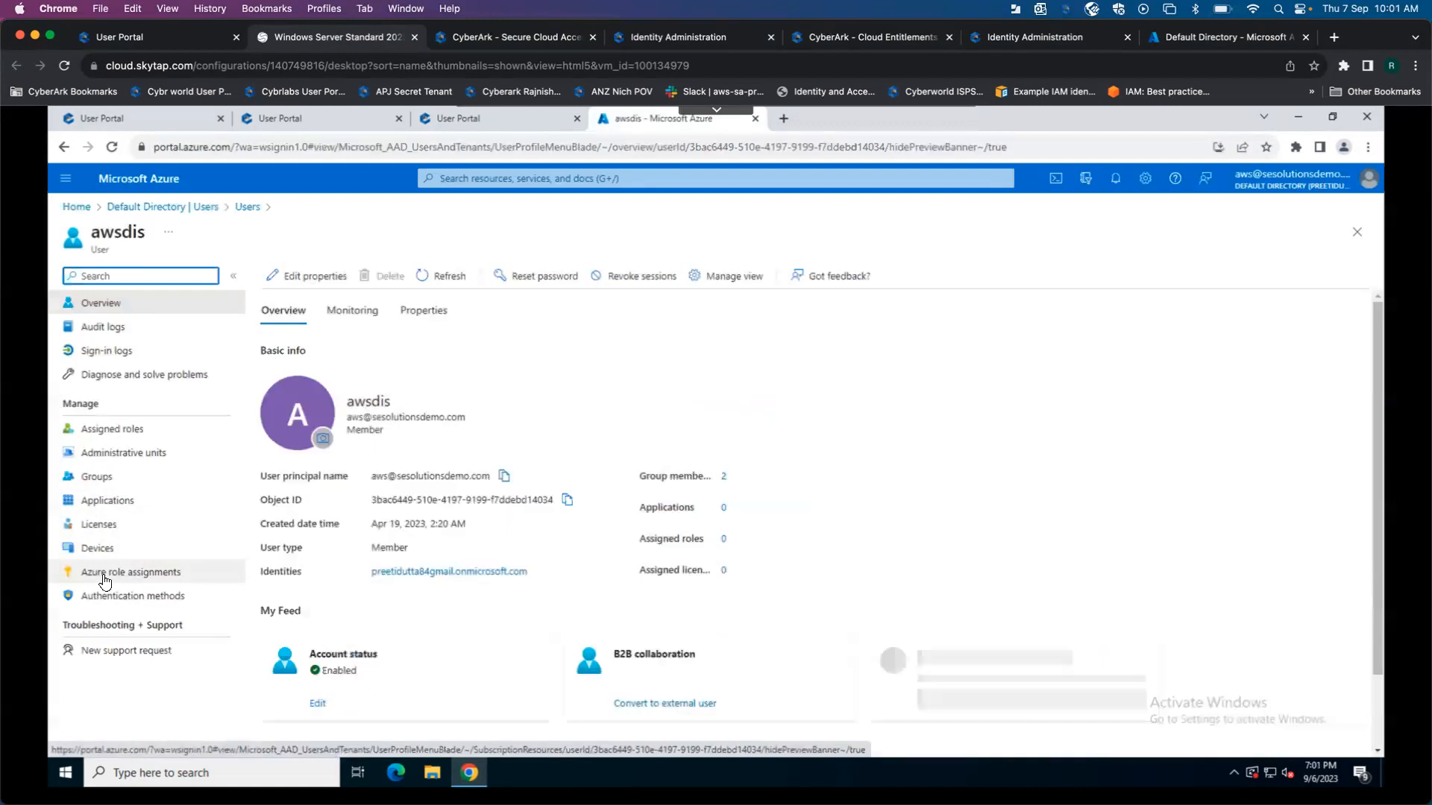
pyautogui.click(105, 579)
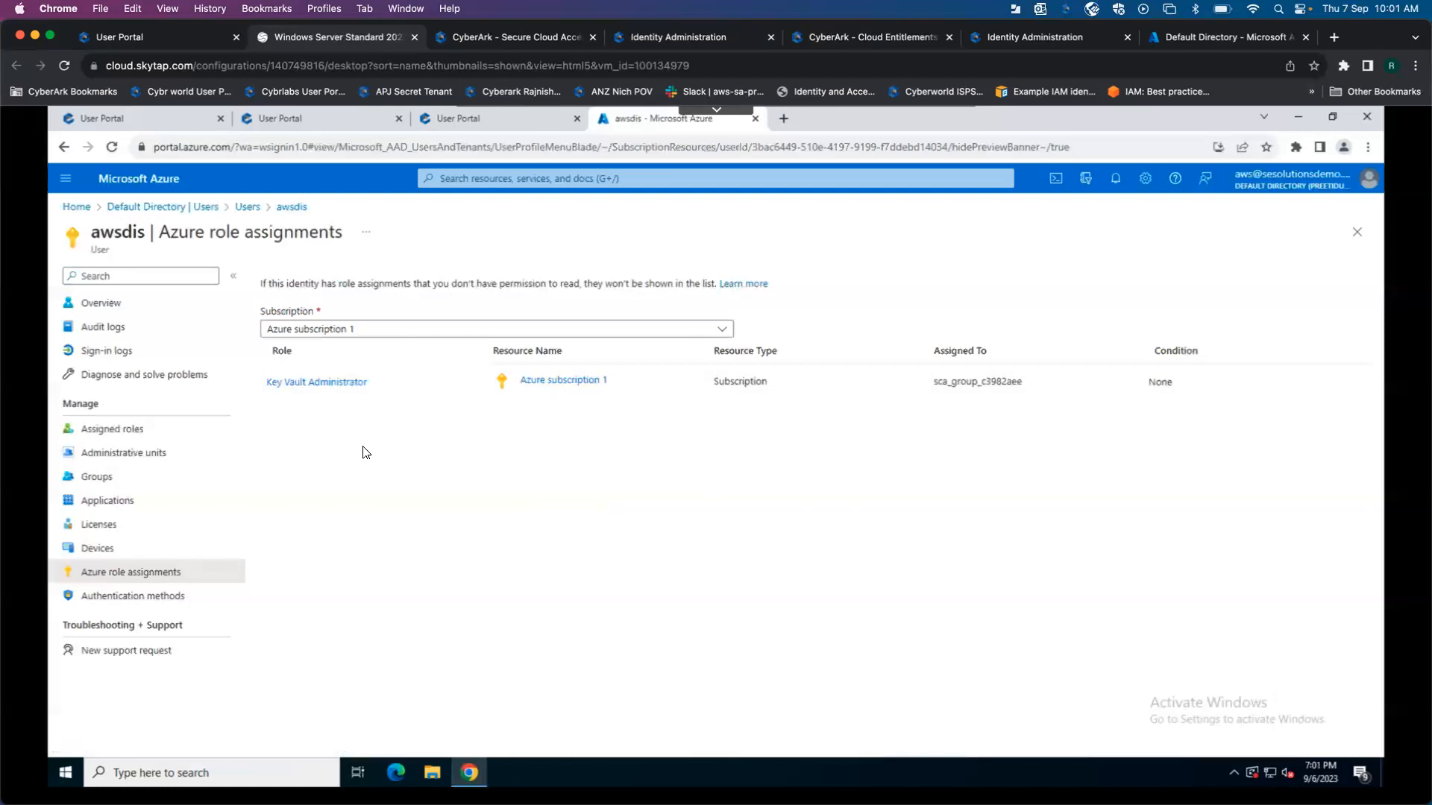
pyautogui.click(722, 332)
pyautogui.click(724, 332)
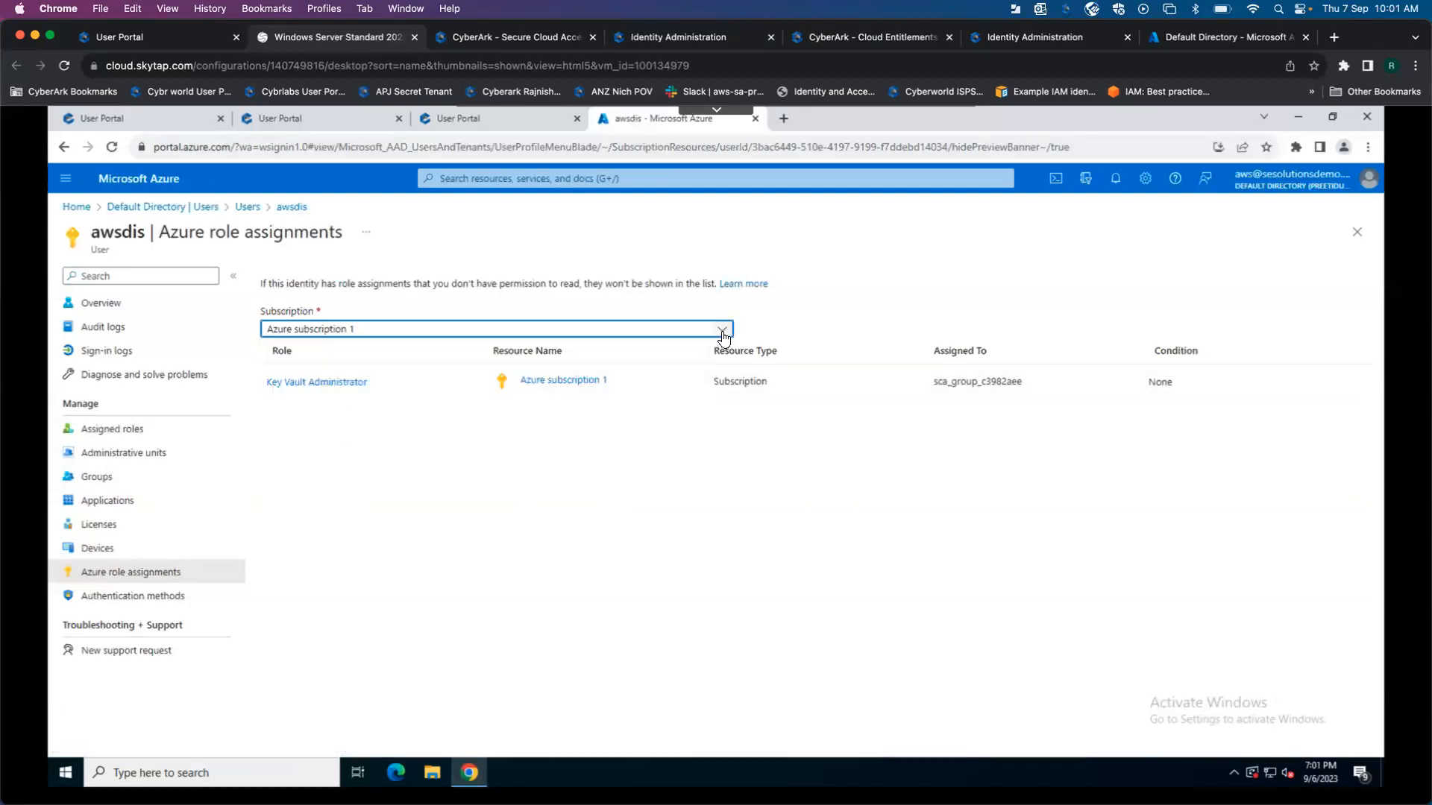
pyautogui.click(669, 461)
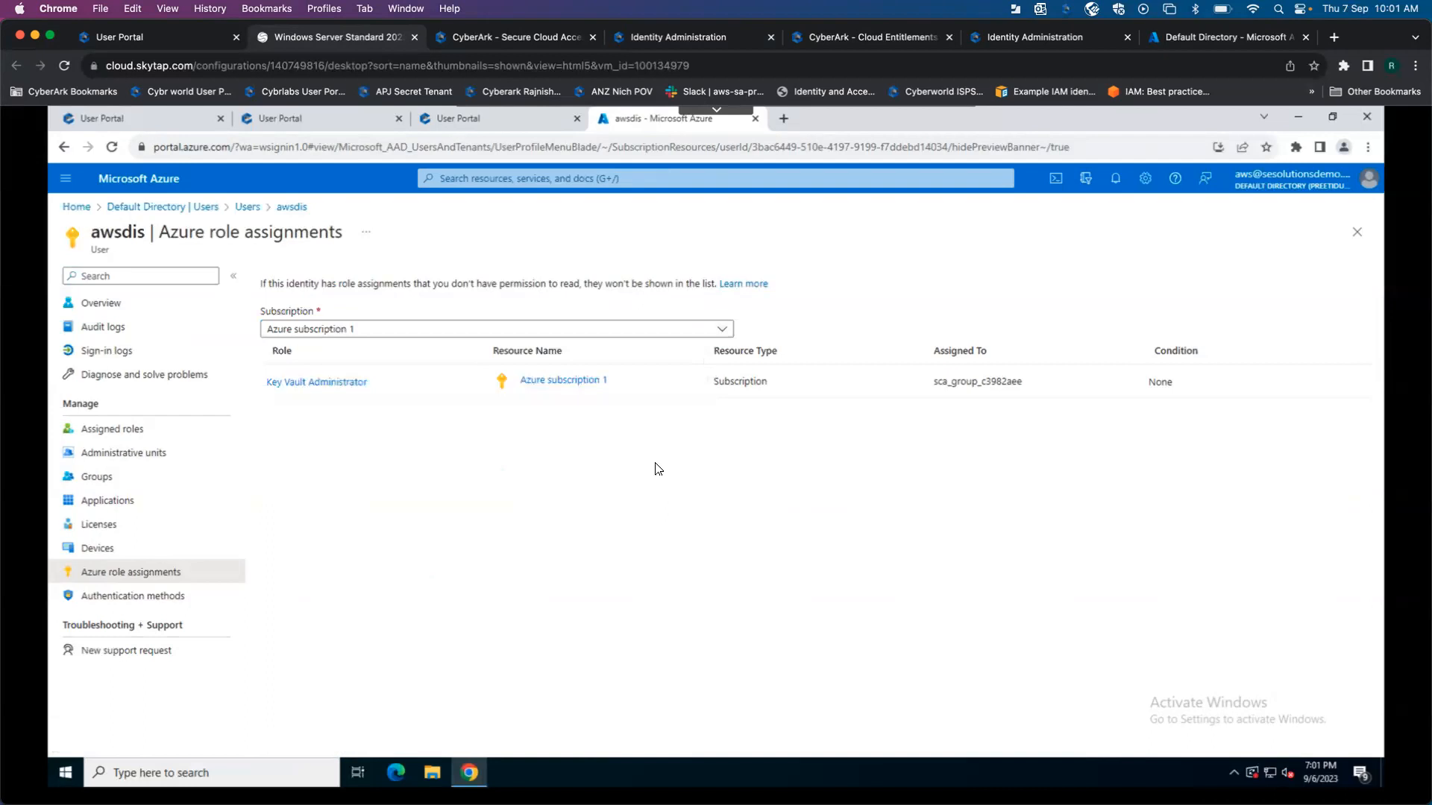
# - Launch Microsoft Azure Portal from the user portal and connect to the SCA Azure Zero Standing Access directory with the Office Apps Administrator role
pyautogui.click(475, 119)
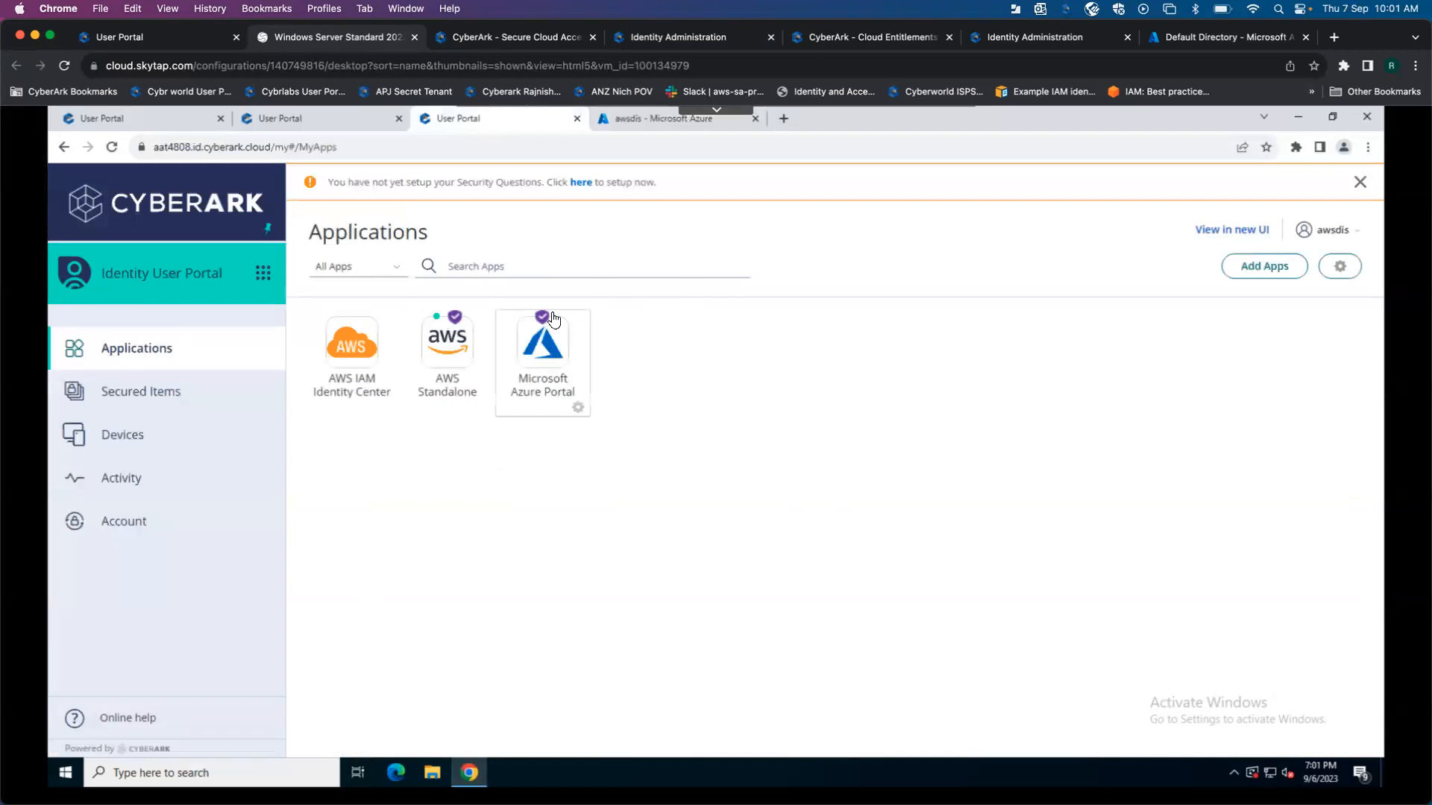
pyautogui.click(548, 360)
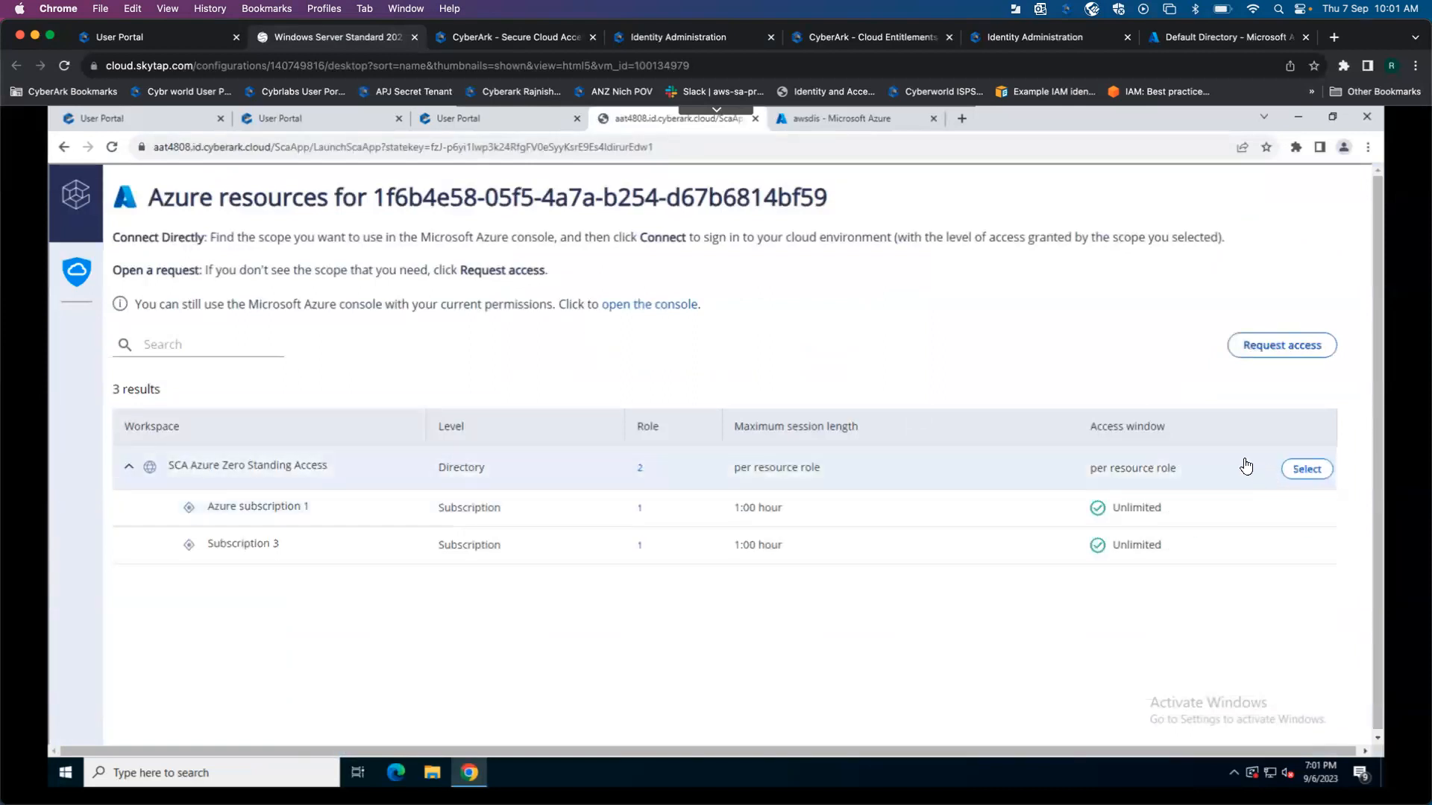
pyautogui.click(1306, 471)
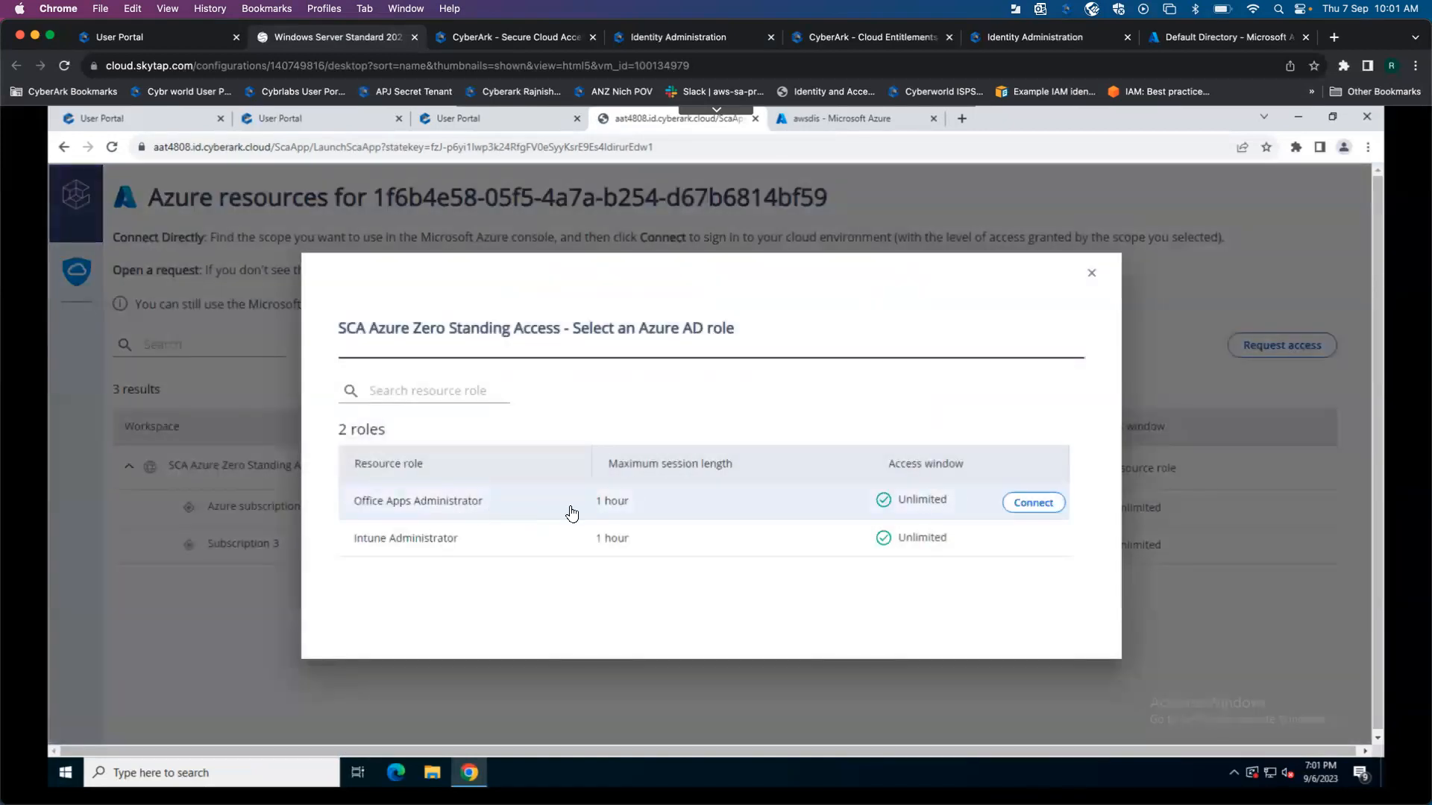
pyautogui.click(1038, 502)
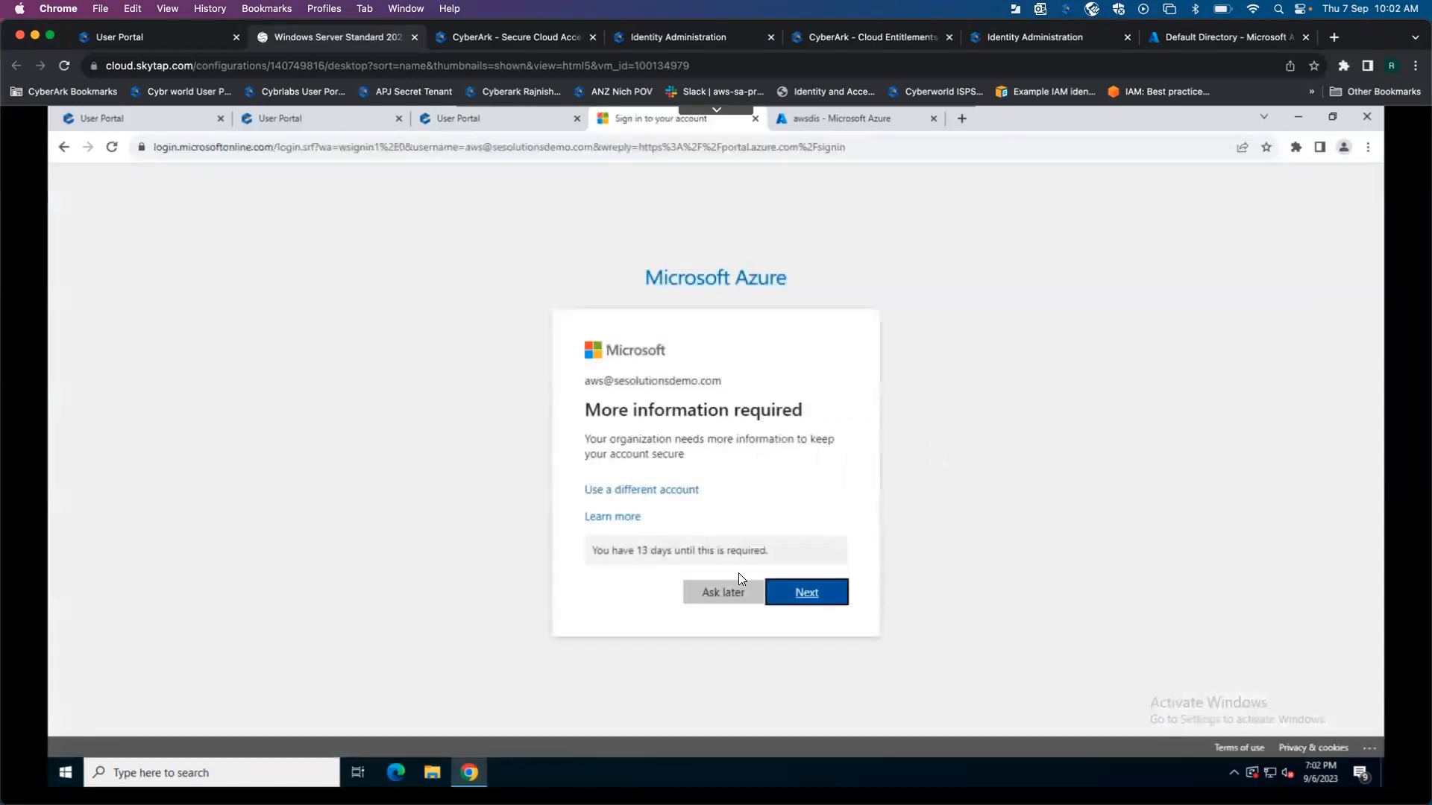
# - Sign in to Microsoft Azure with the awsdis account, postponing the additional security information request
pyautogui.click(710, 590)
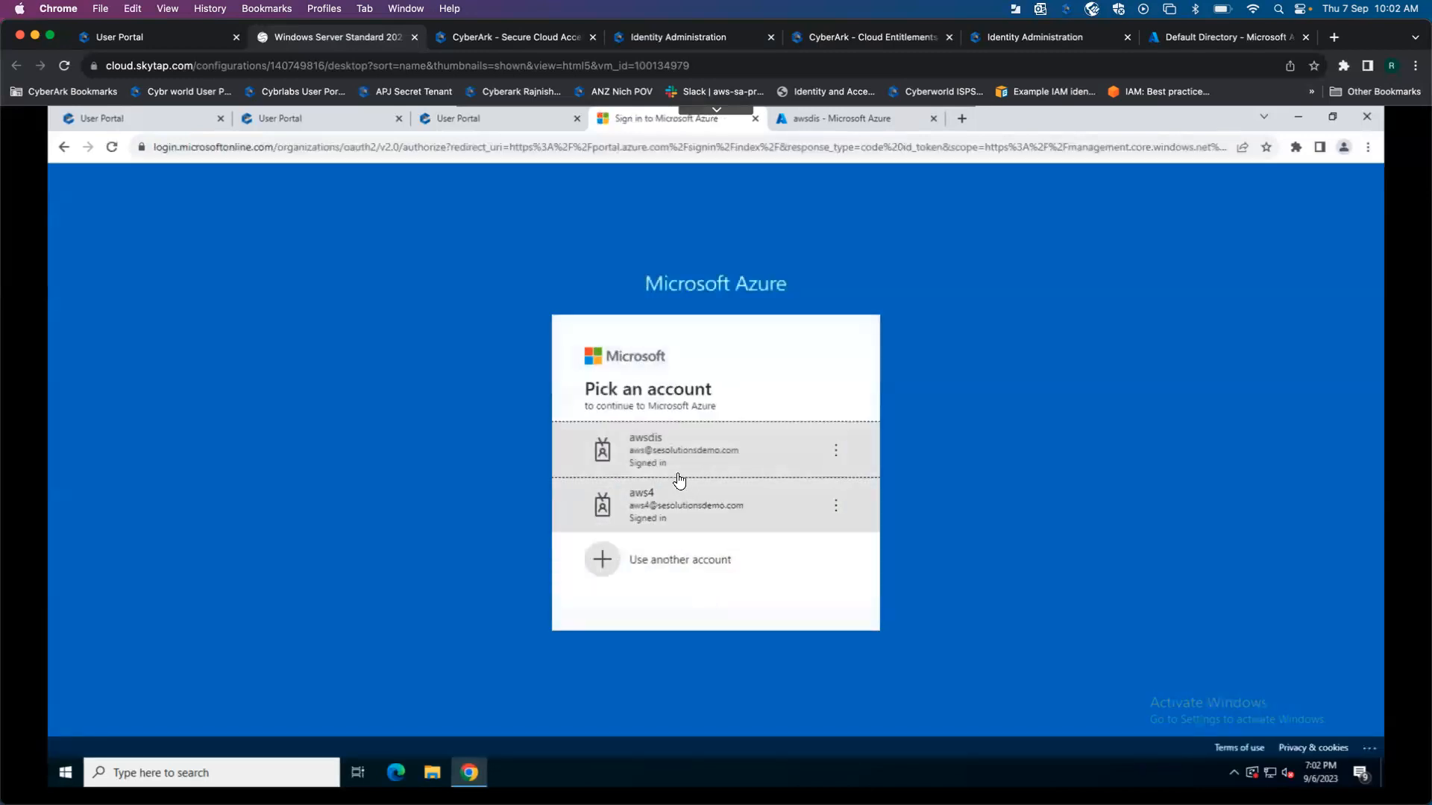
pyautogui.click(670, 451)
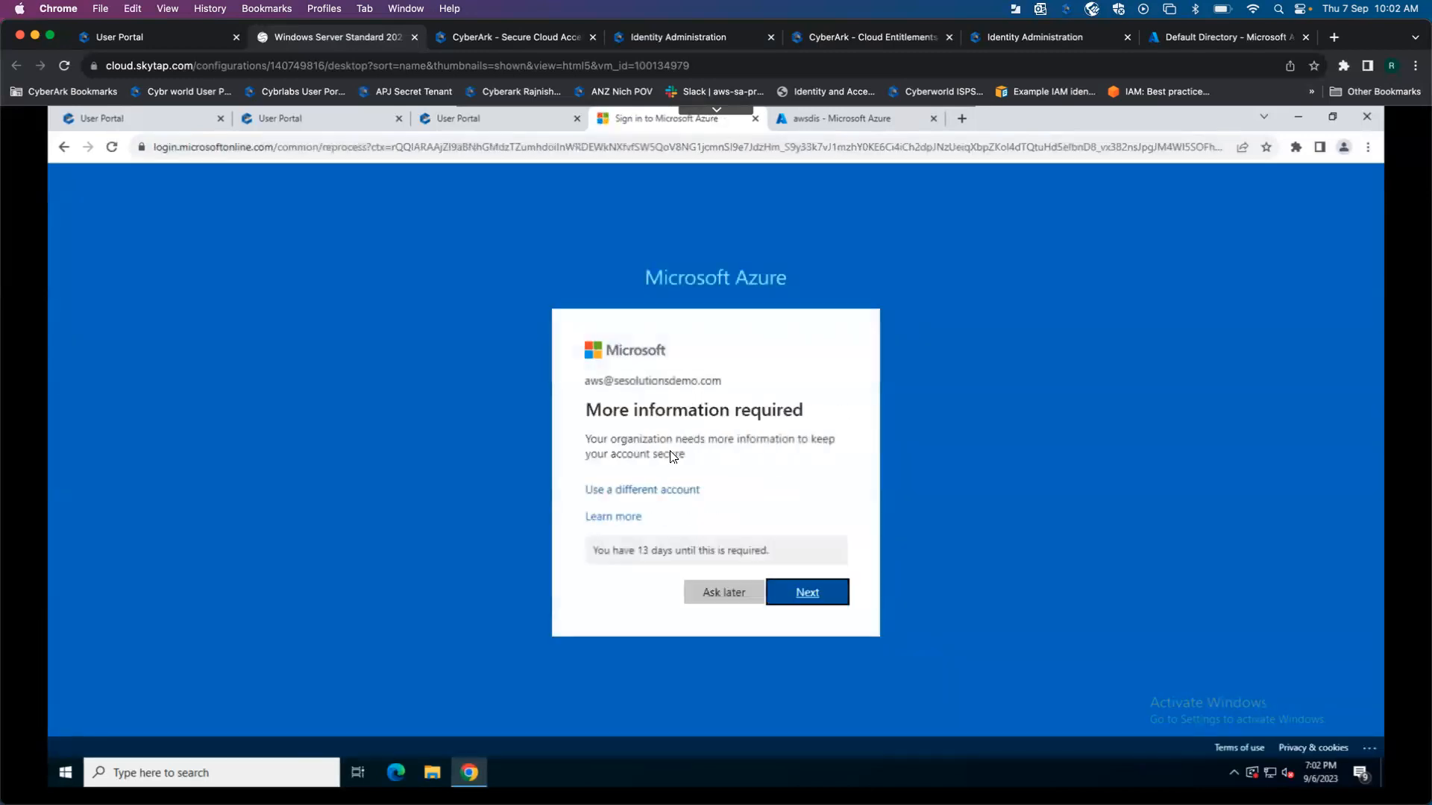
pyautogui.click(704, 592)
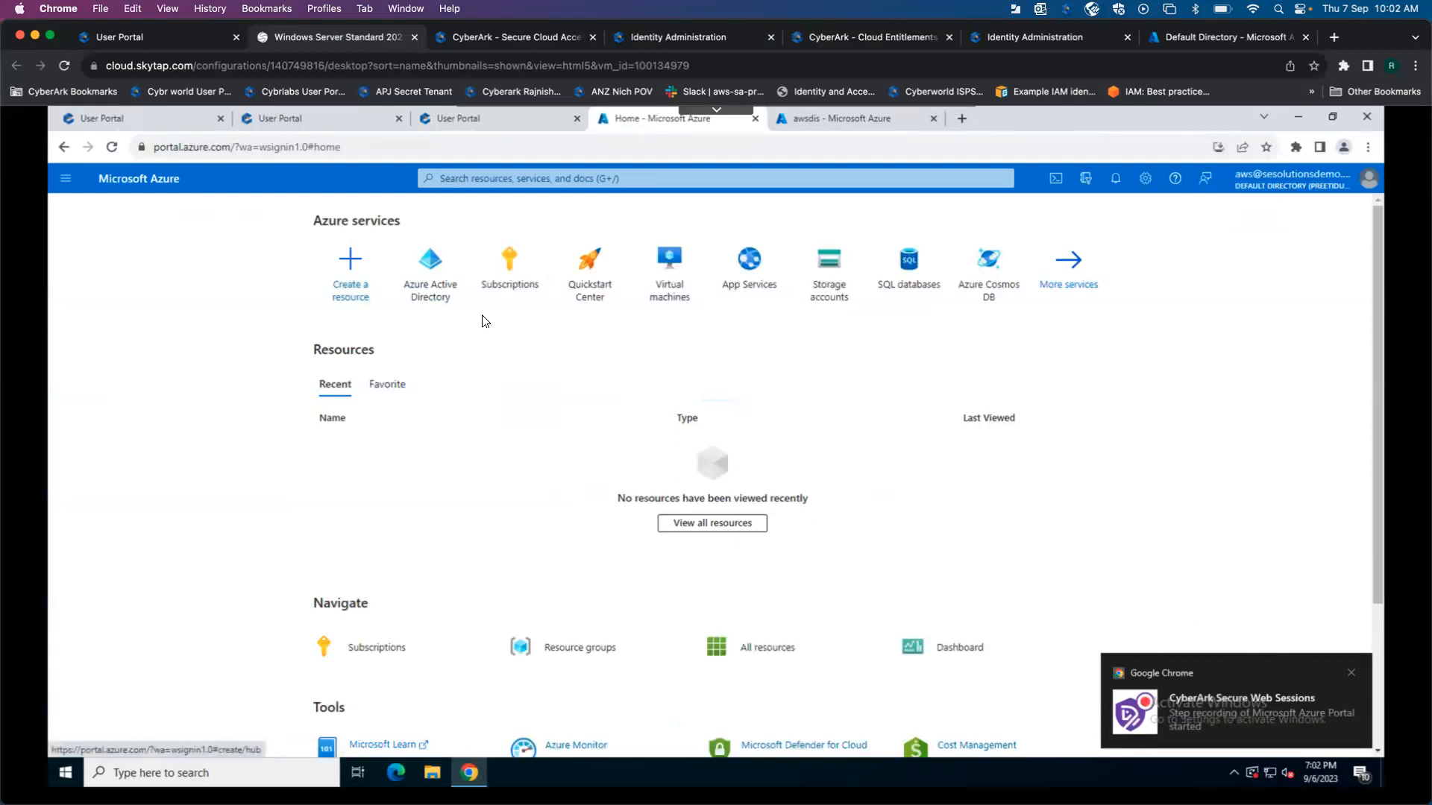
# - Check the signed-in user's own role under Roles and administrators in Azure Active Directory, returning to the Default Directory
pyautogui.click(438, 284)
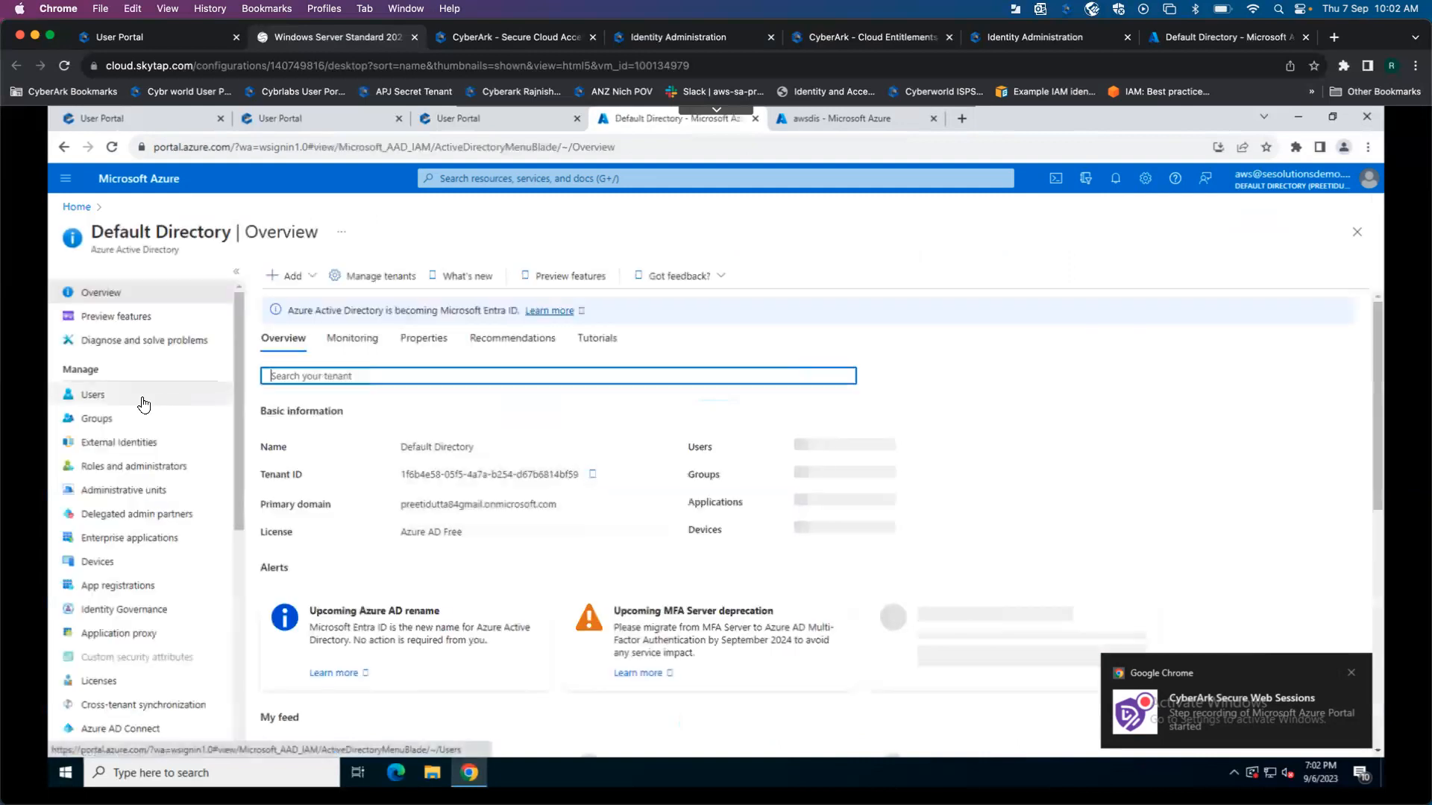
pyautogui.click(104, 468)
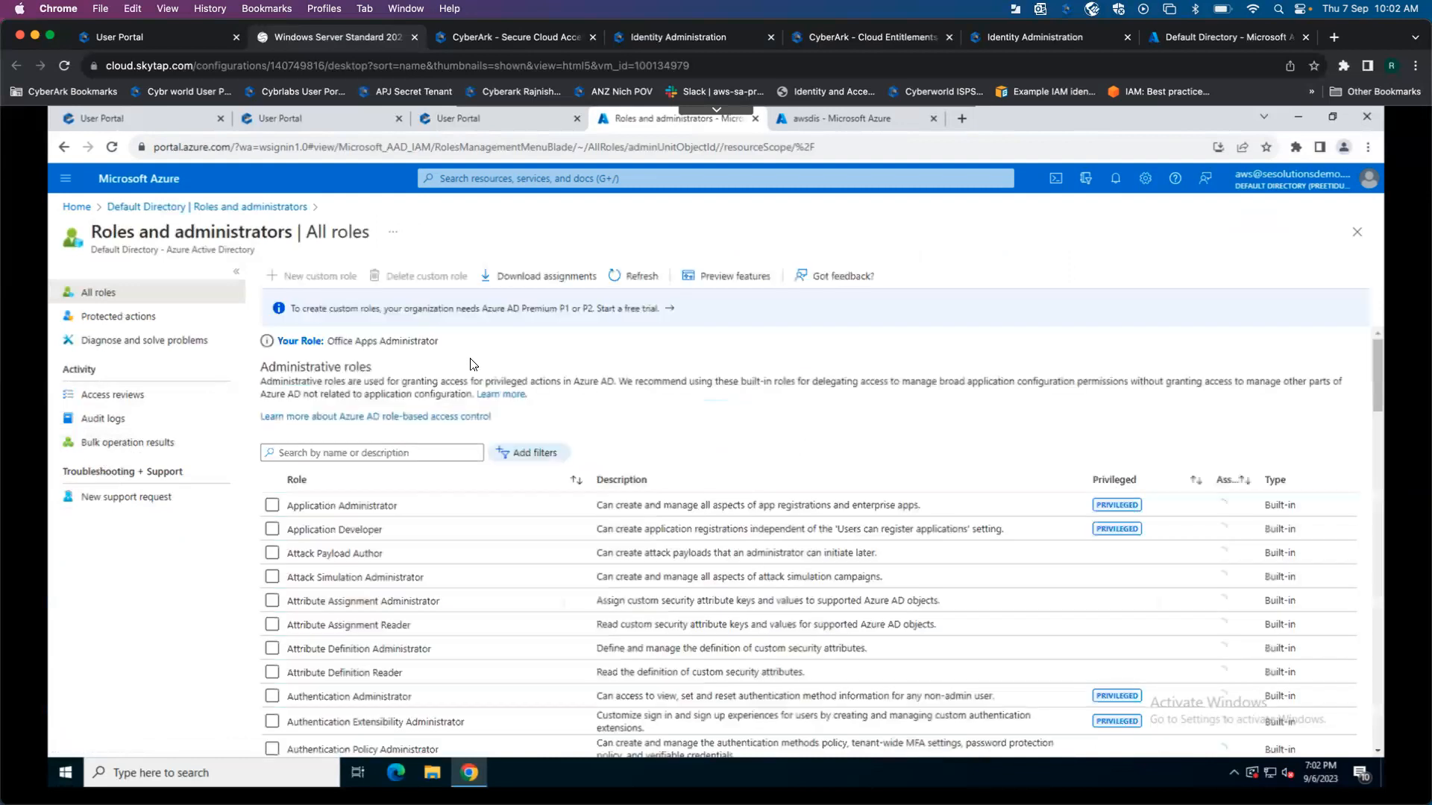
pyautogui.click(145, 208)
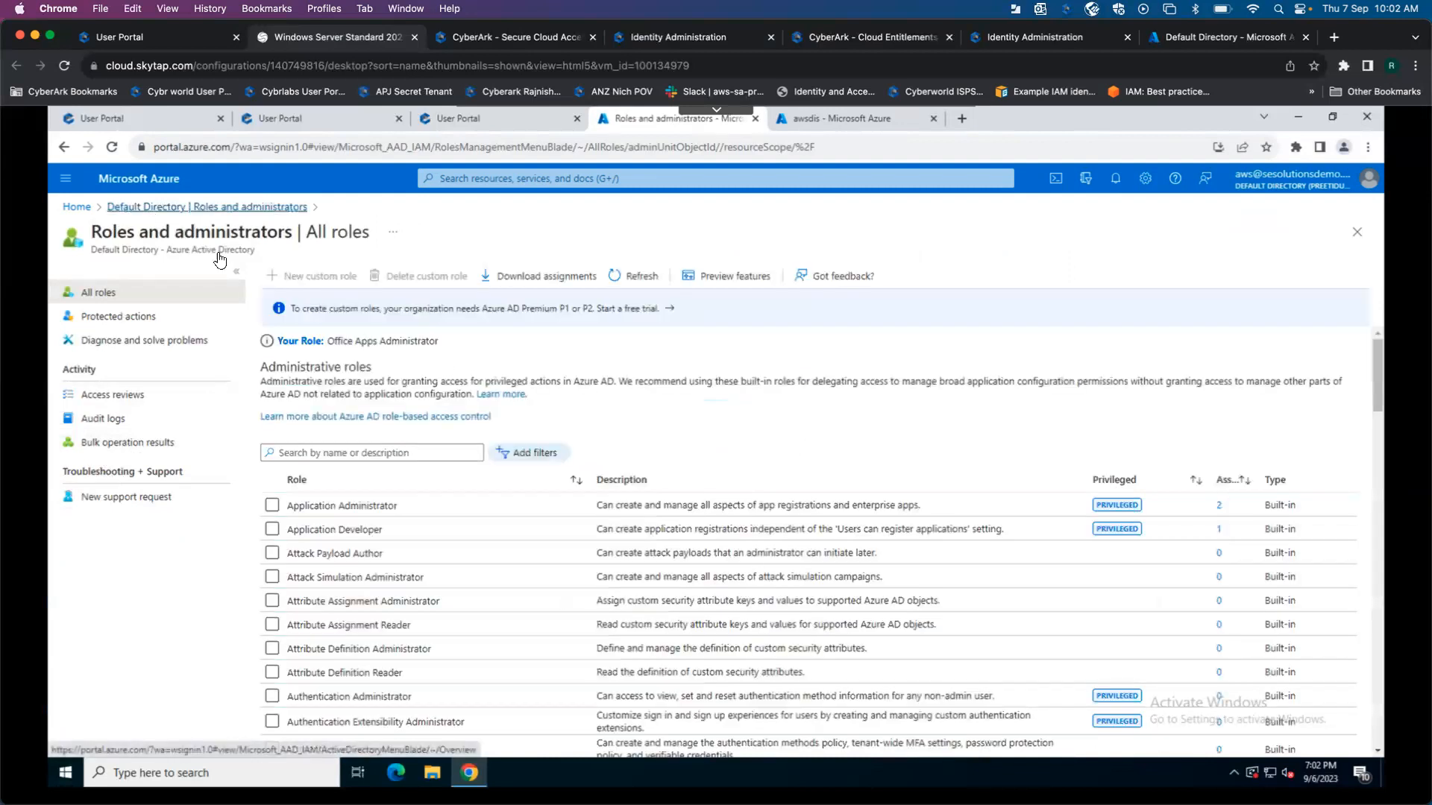
# - Open the awsdis user and check its assigned roles and audit logs, returning to the user's overview
pyautogui.click(97, 397)
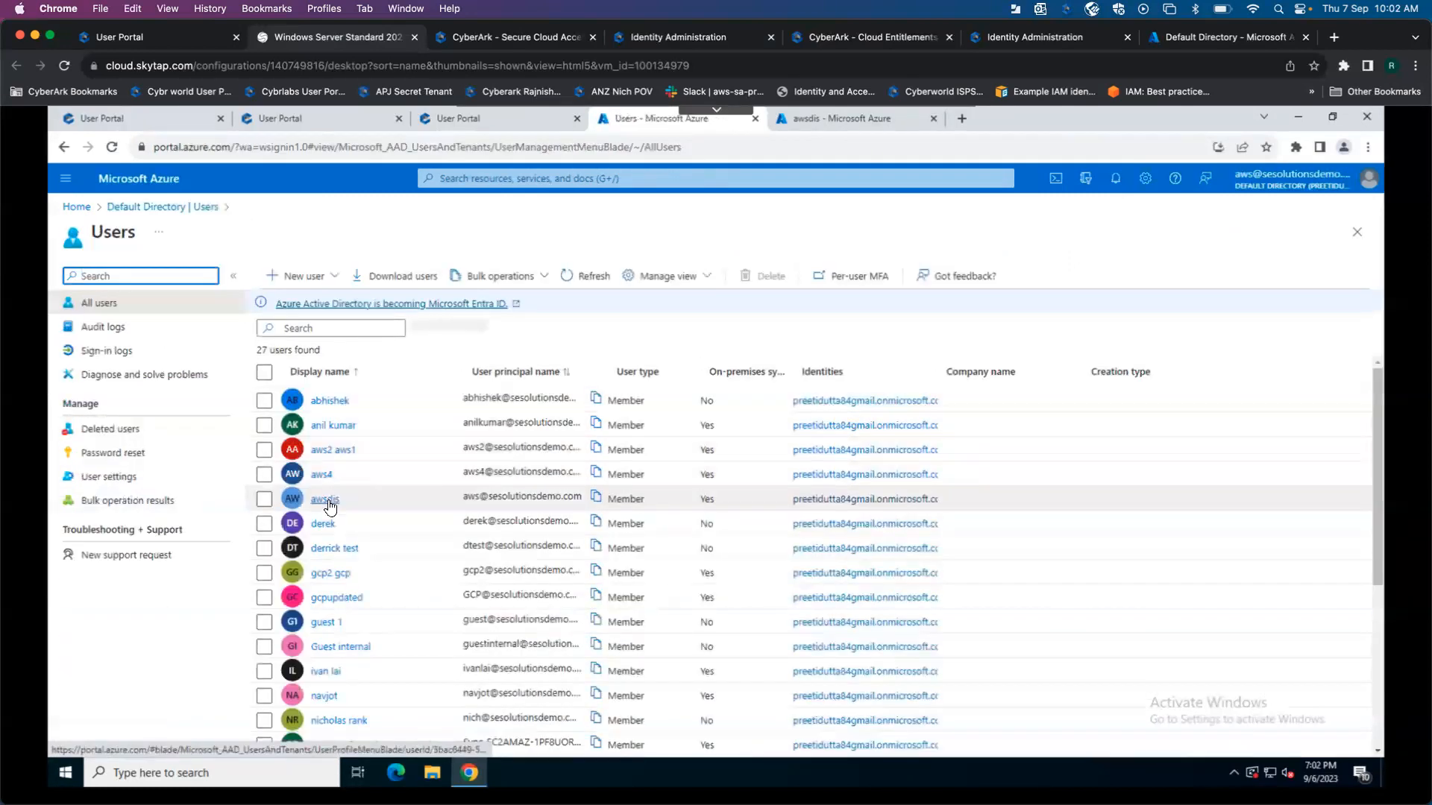
pyautogui.click(326, 500)
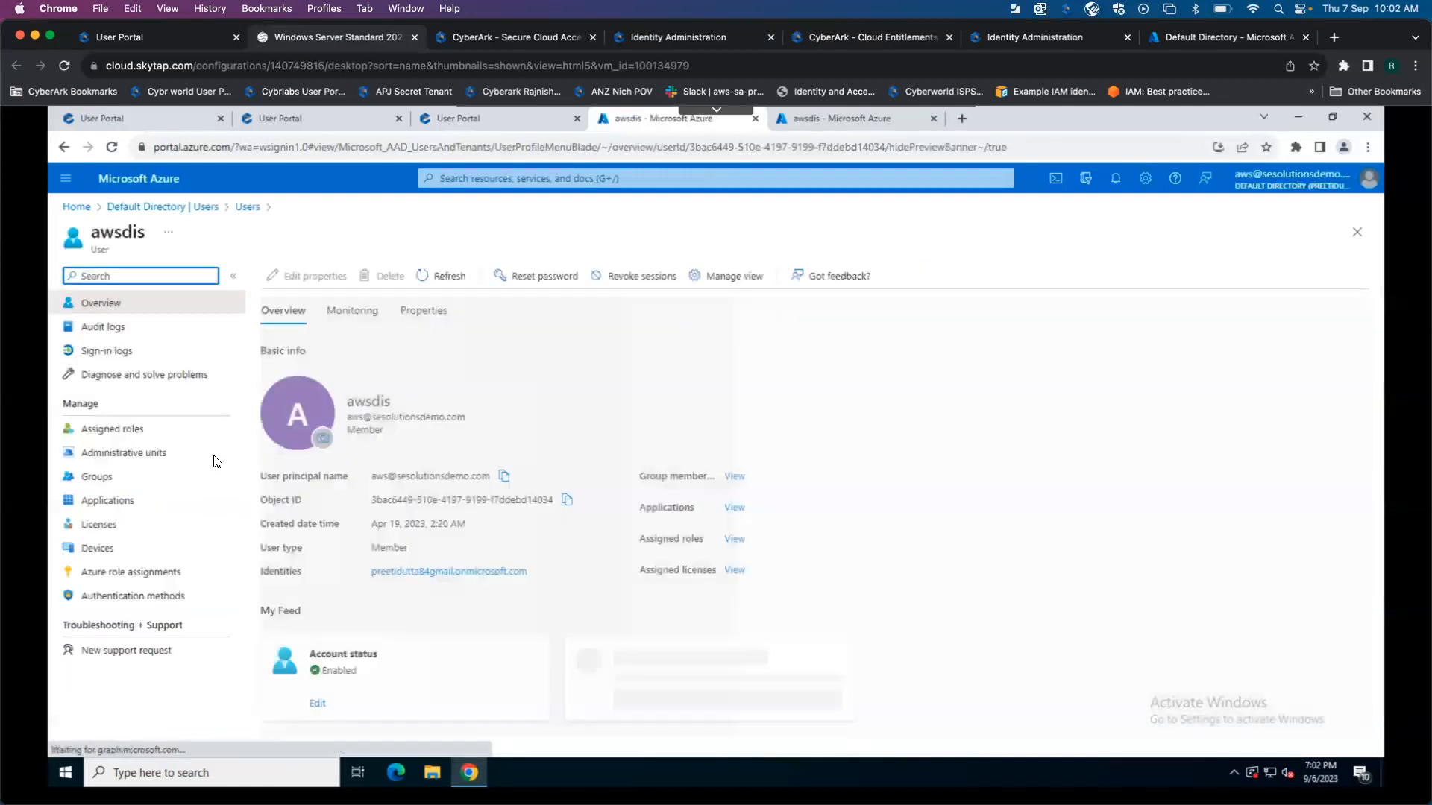
pyautogui.click(160, 434)
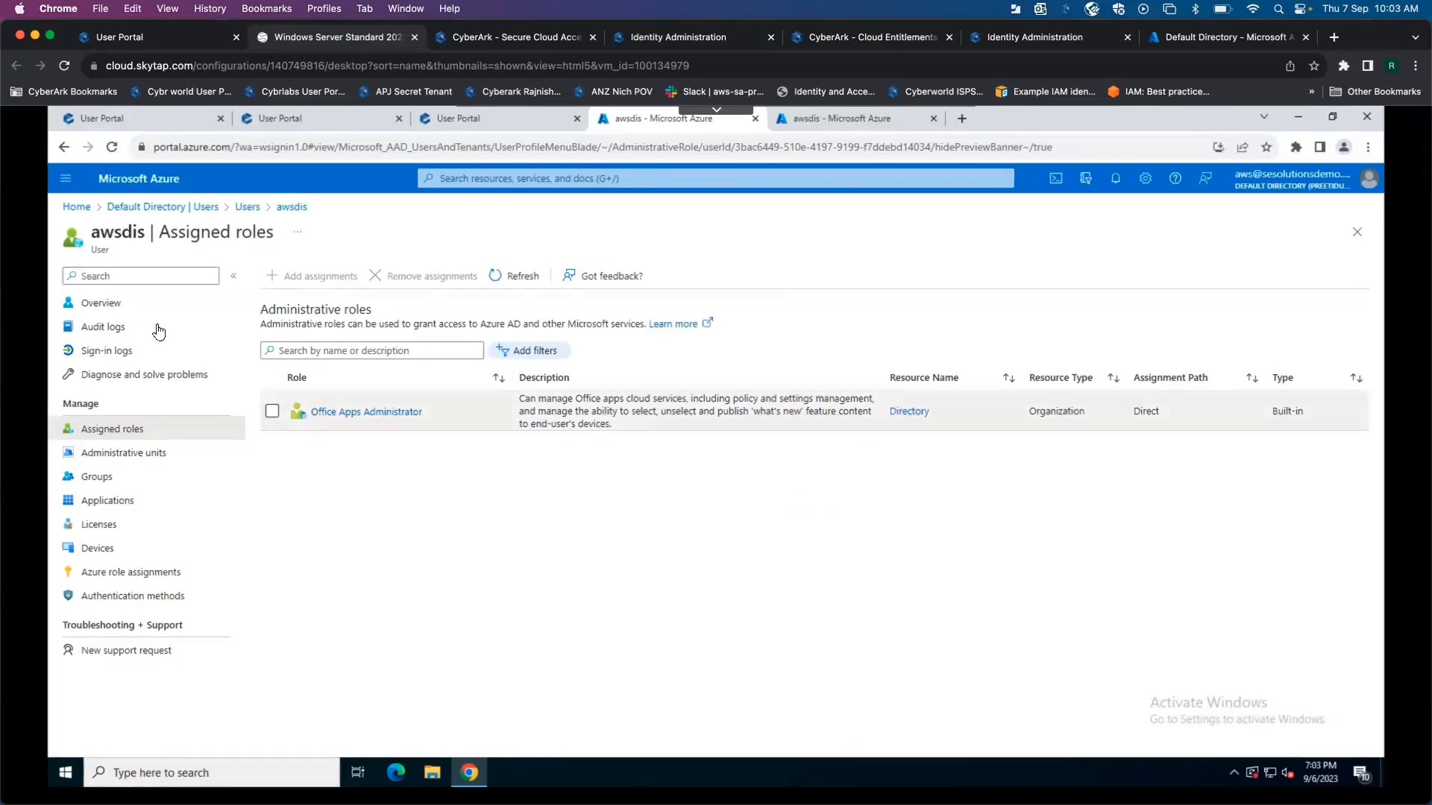
pyautogui.click(97, 331)
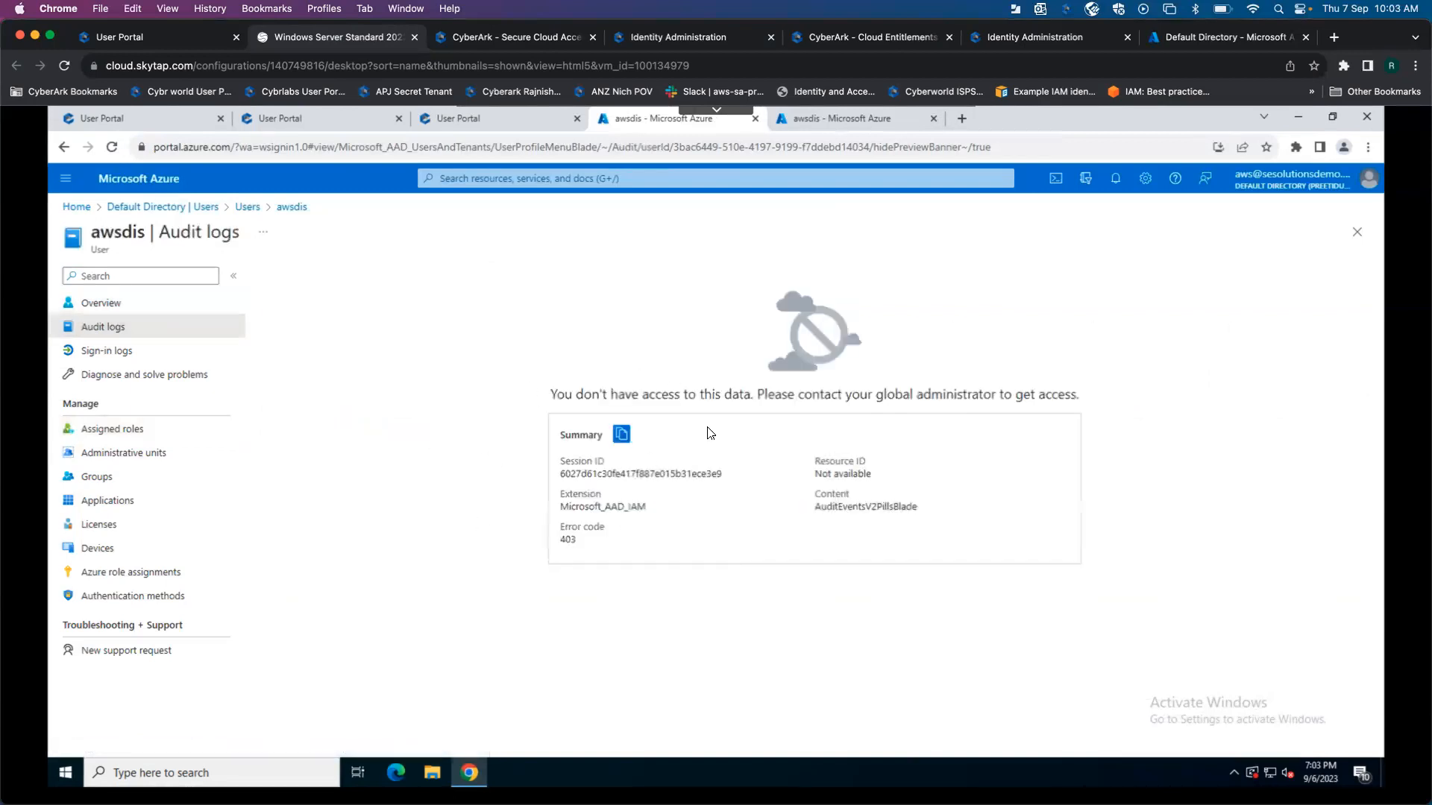
pyautogui.click(168, 302)
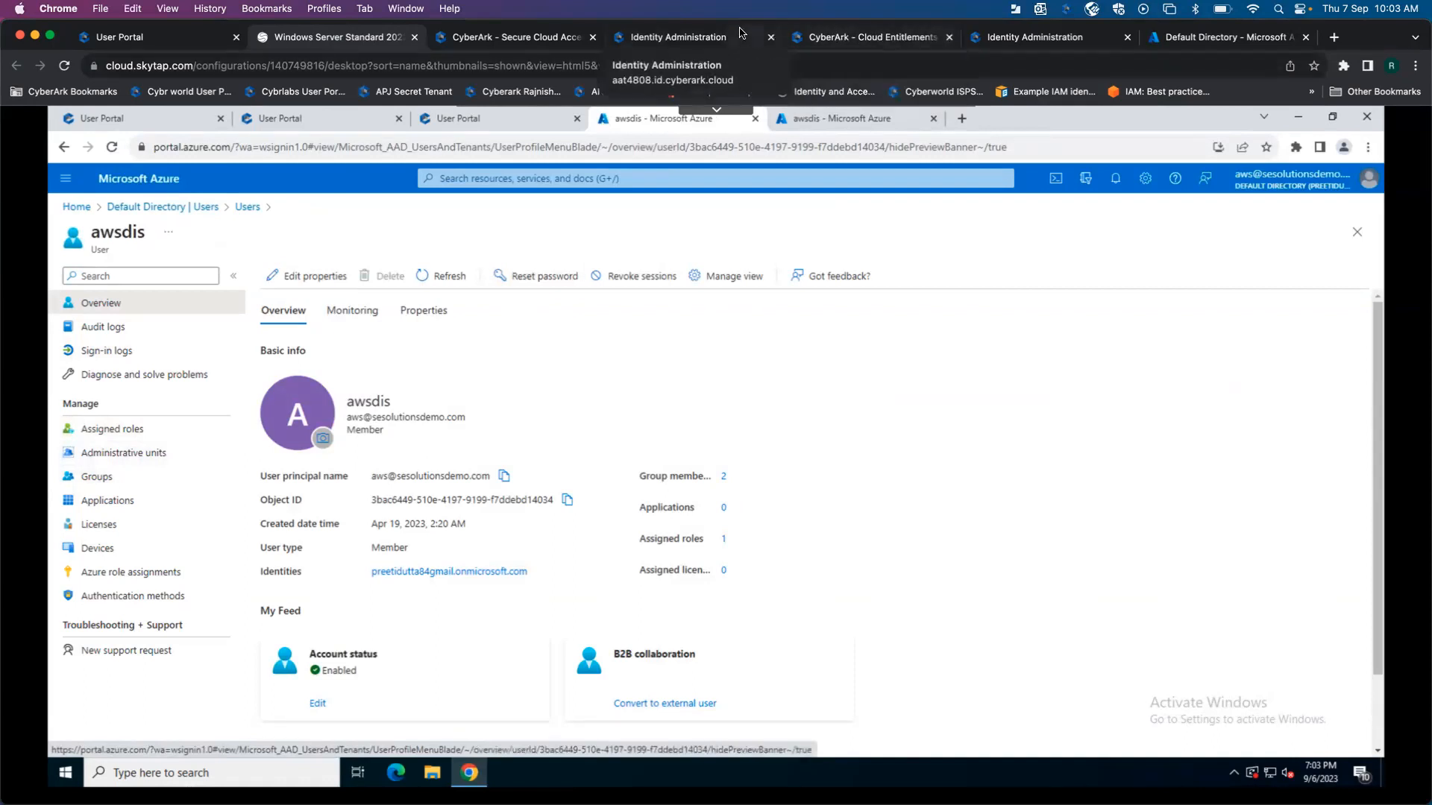
# - Switch to CyberArk Secure Web Sessions and open the most recent Microsoft Azure Portal session recording
pyautogui.click(675, 36)
pyautogui.click(279, 212)
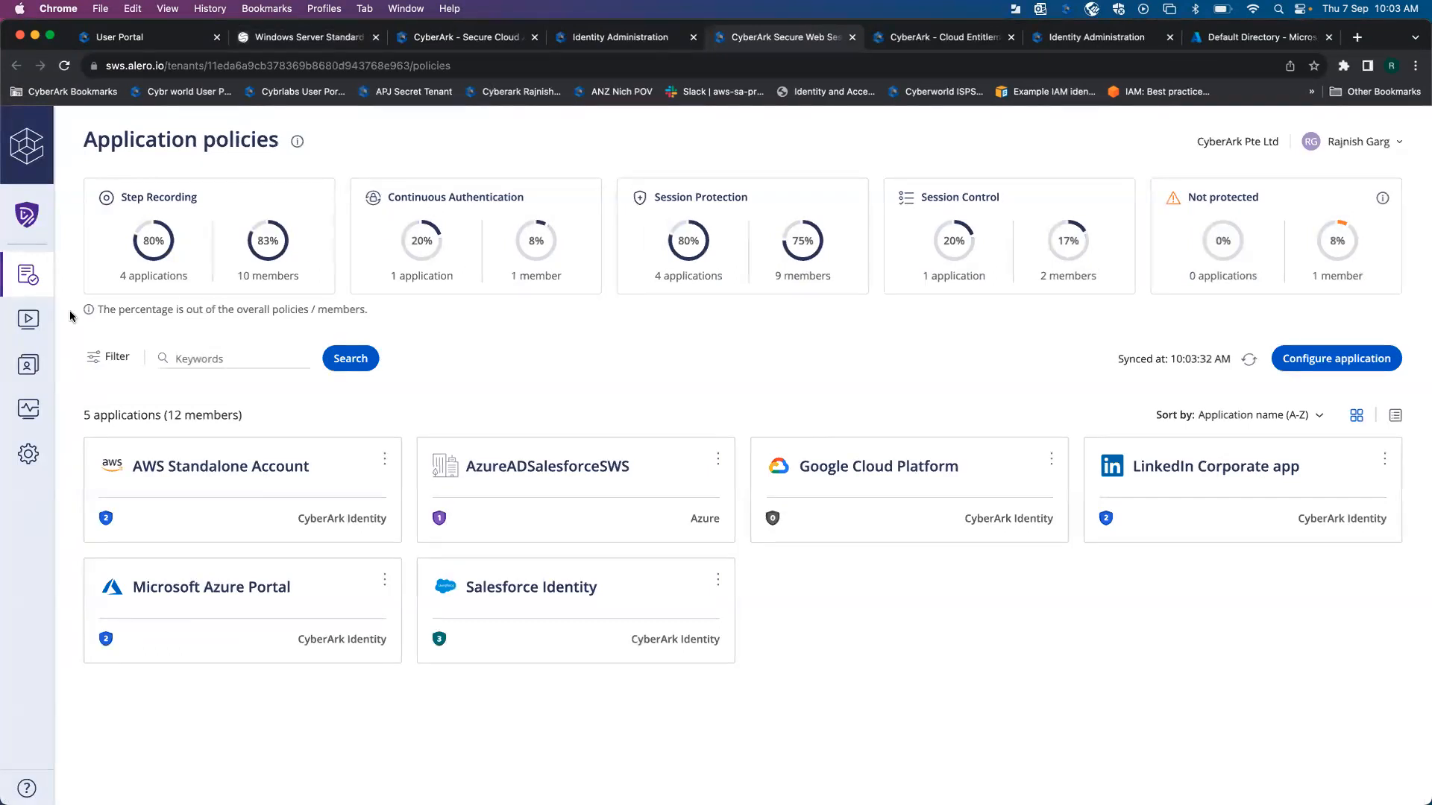
pyautogui.click(32, 322)
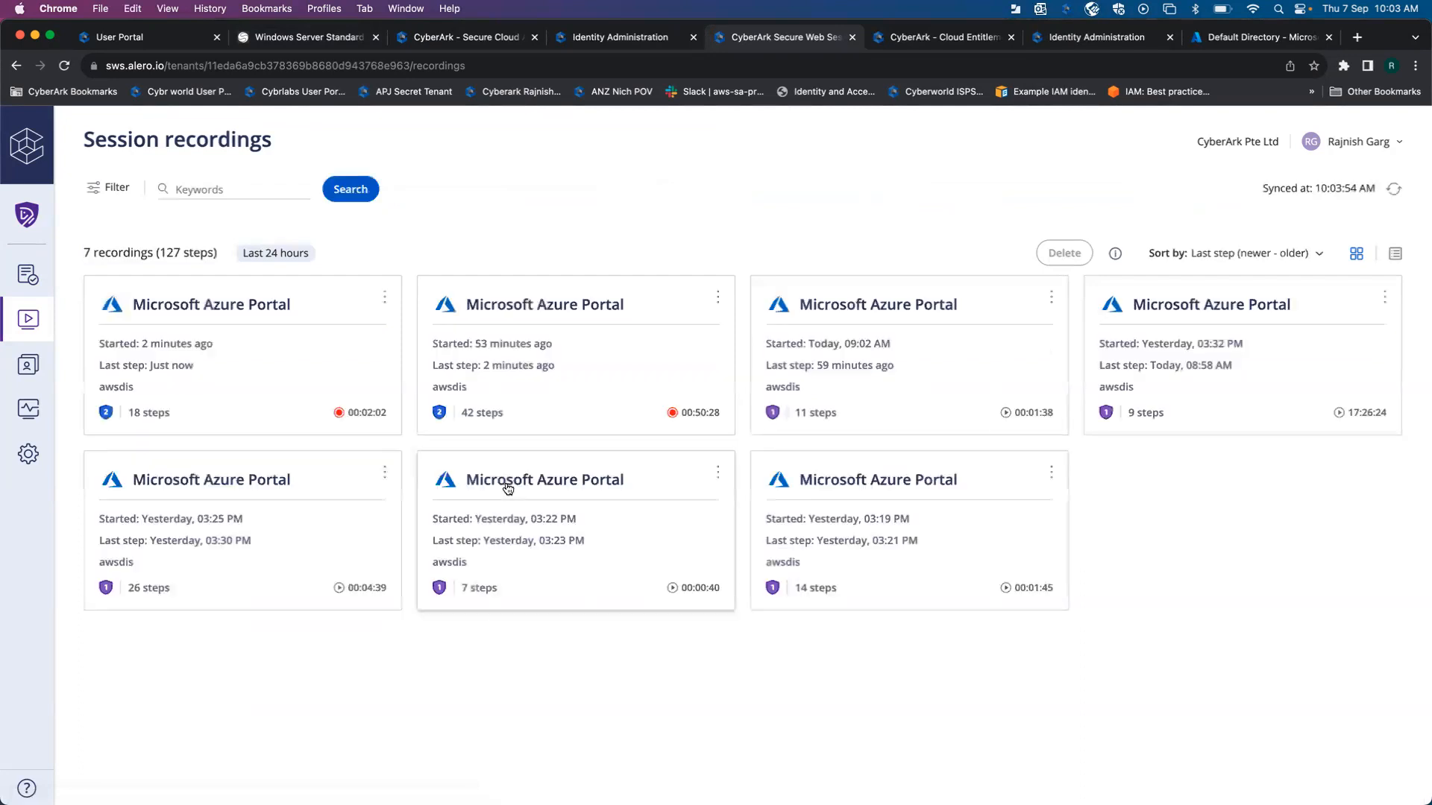
pyautogui.click(309, 355)
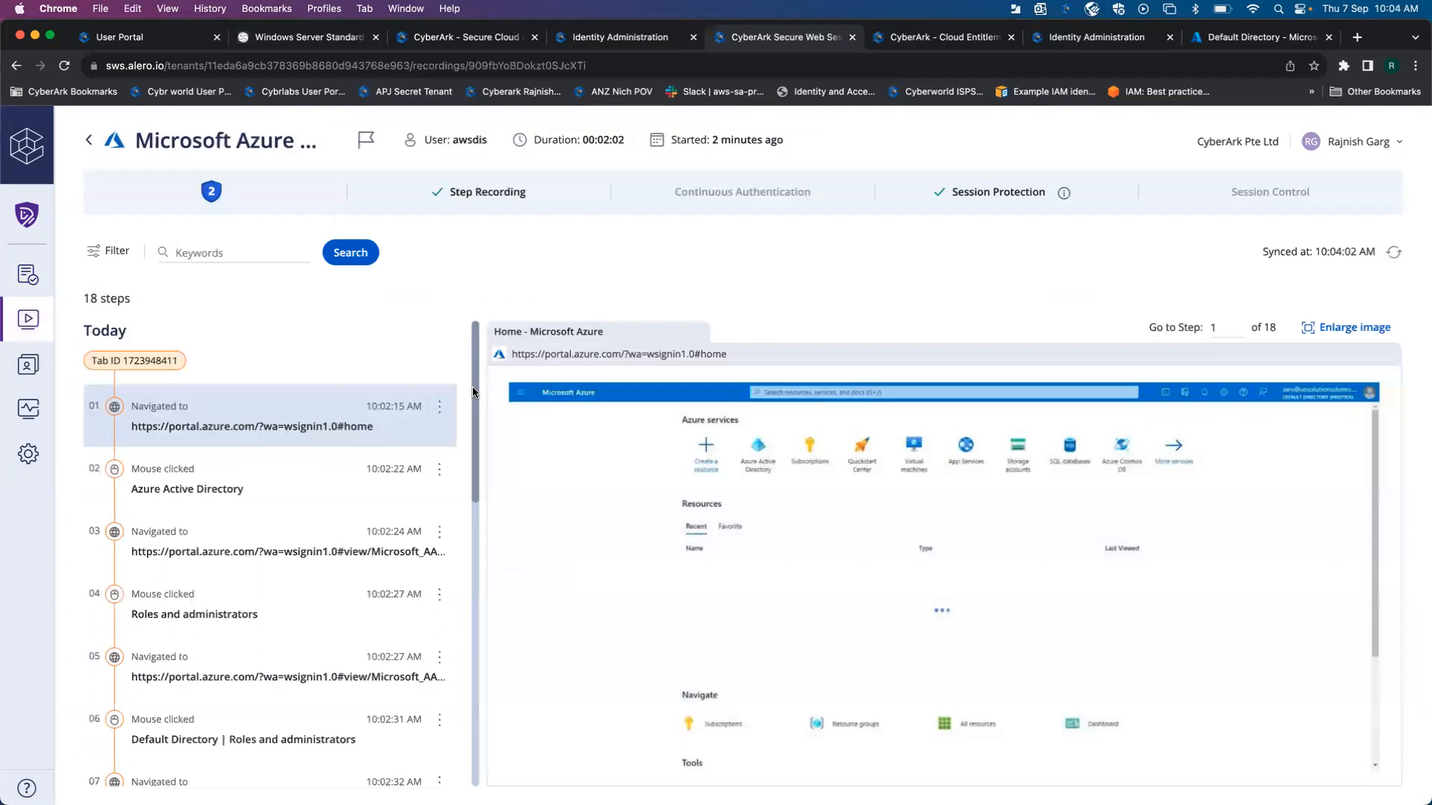
# - Review the recorded steps, viewing the captures for the Azure Active Directory and Roles and administrators clicks
pyautogui.moveTo(1309, 394)
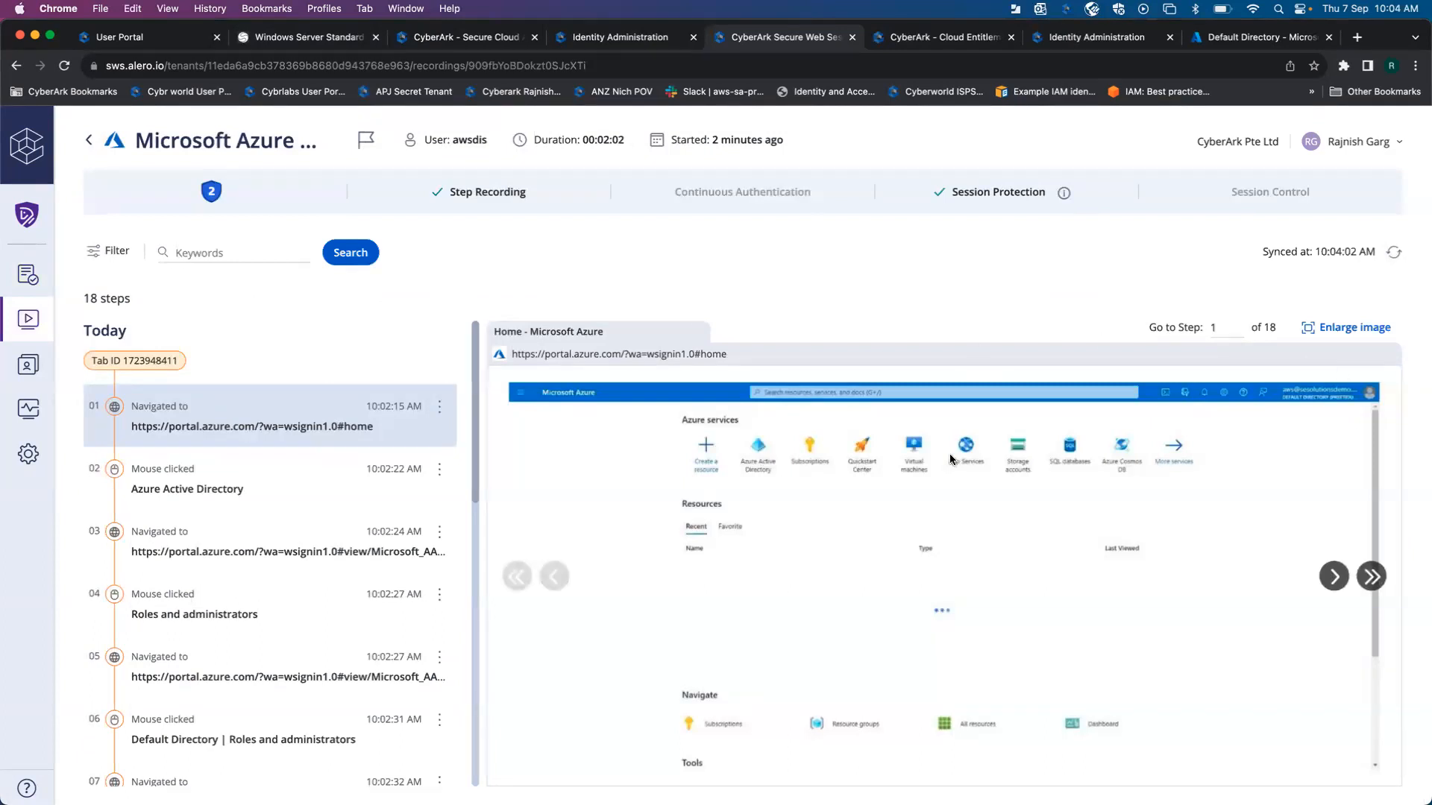
pyautogui.click(288, 486)
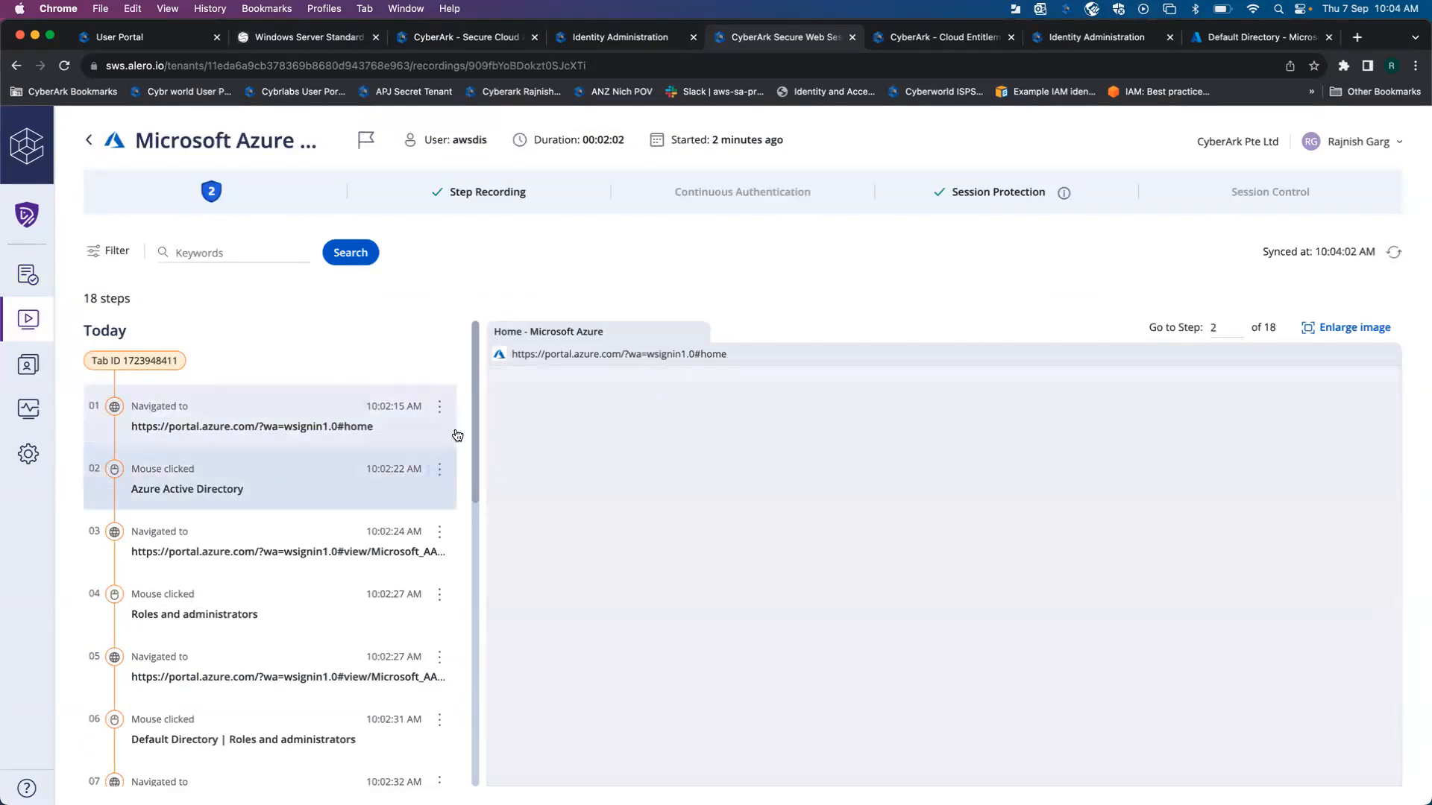
pyautogui.scroll(-3, 478, 447)
pyautogui.scroll(-1, 478, 460)
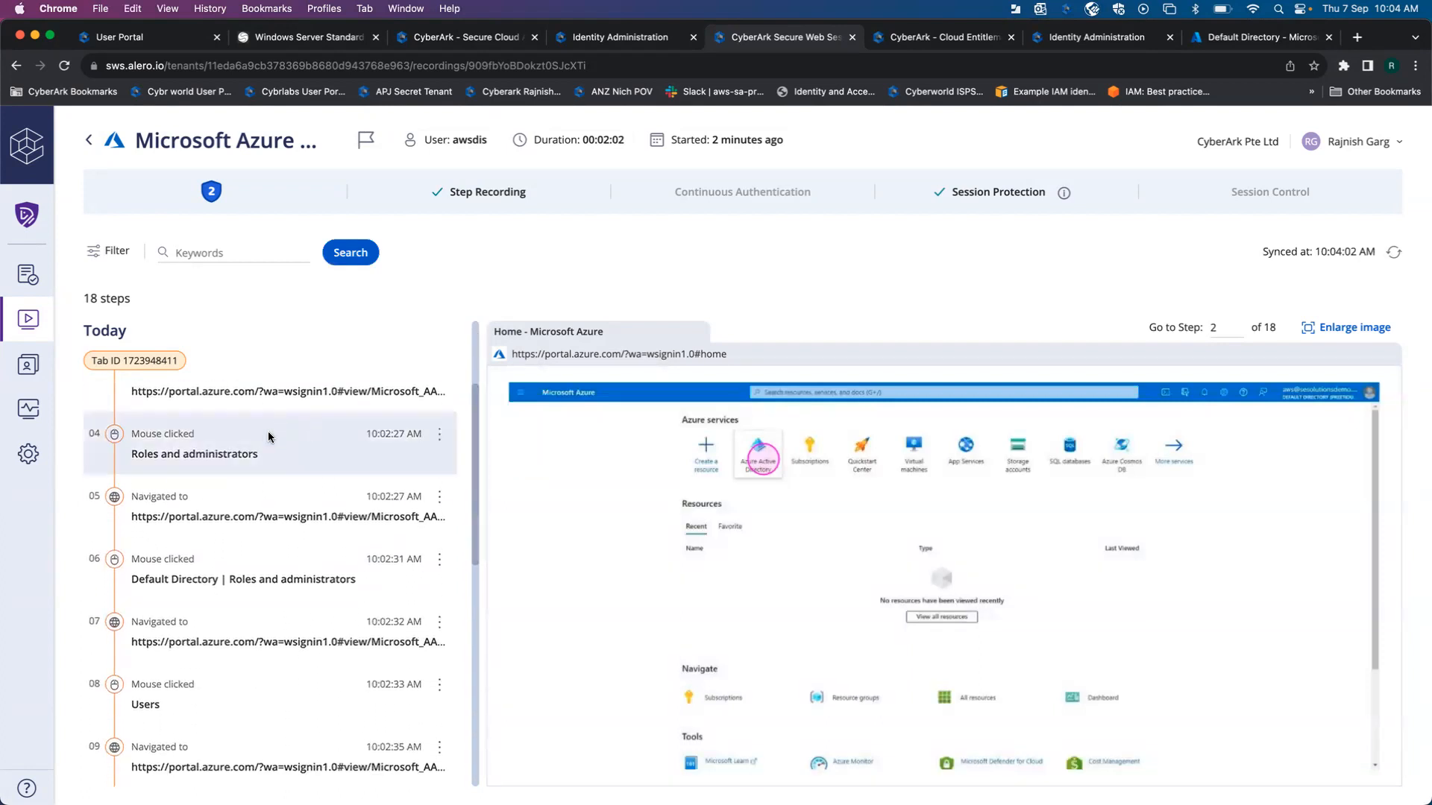
pyautogui.click(268, 437)
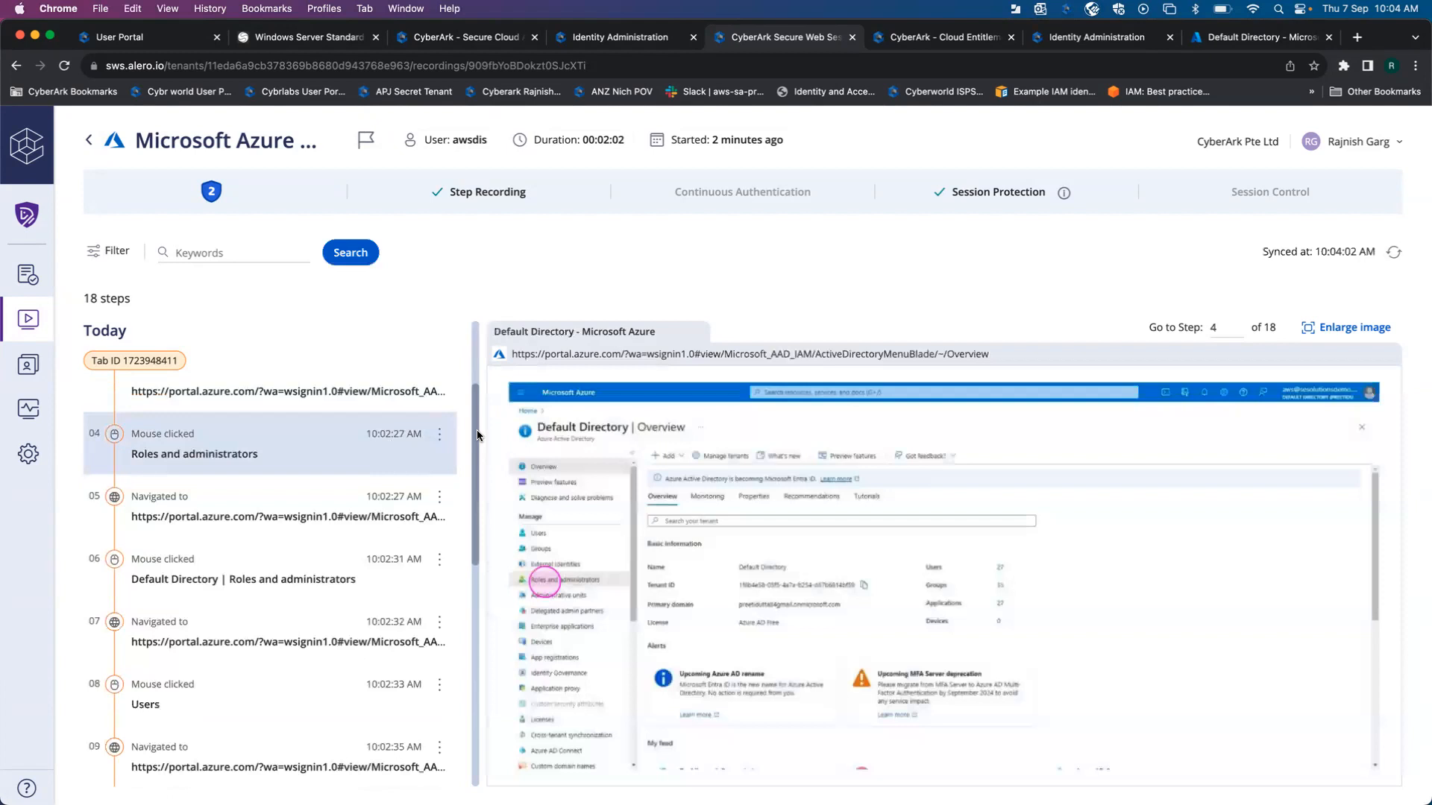
pyautogui.moveTo(476, 429); pyautogui.dragTo(468, 322)
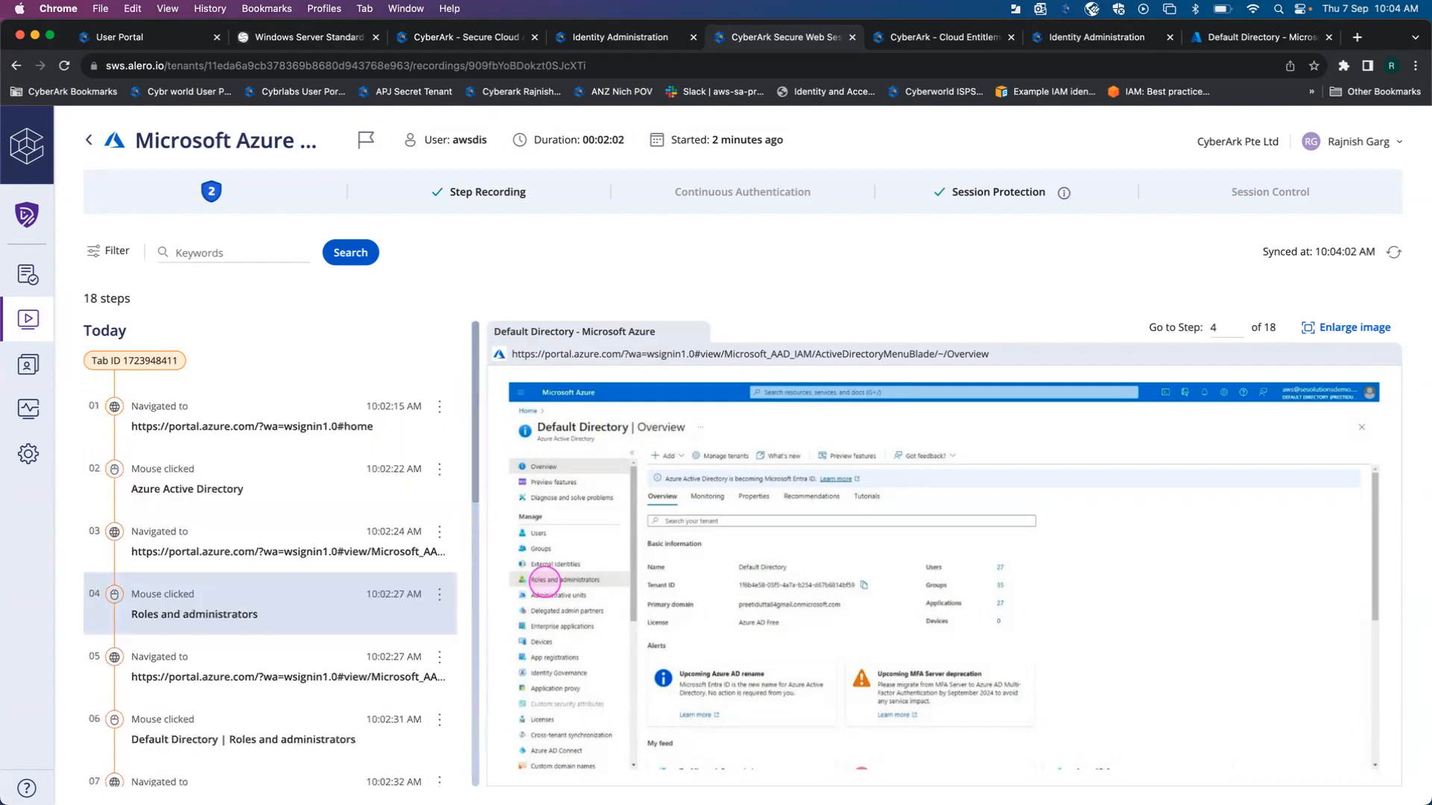